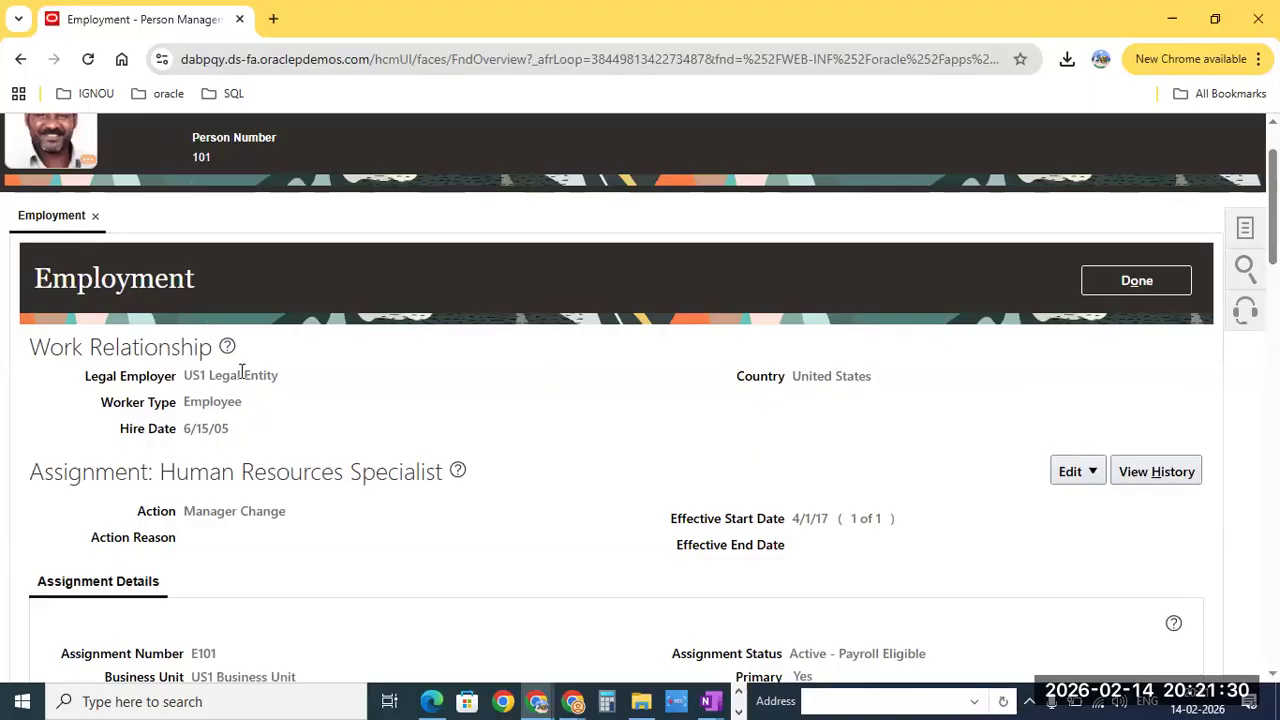
Step: Review the assignment's job details on the employment record, including hourly or salaried status, derived standard working hours and FTE
scroll(332, 375, "down", 3)
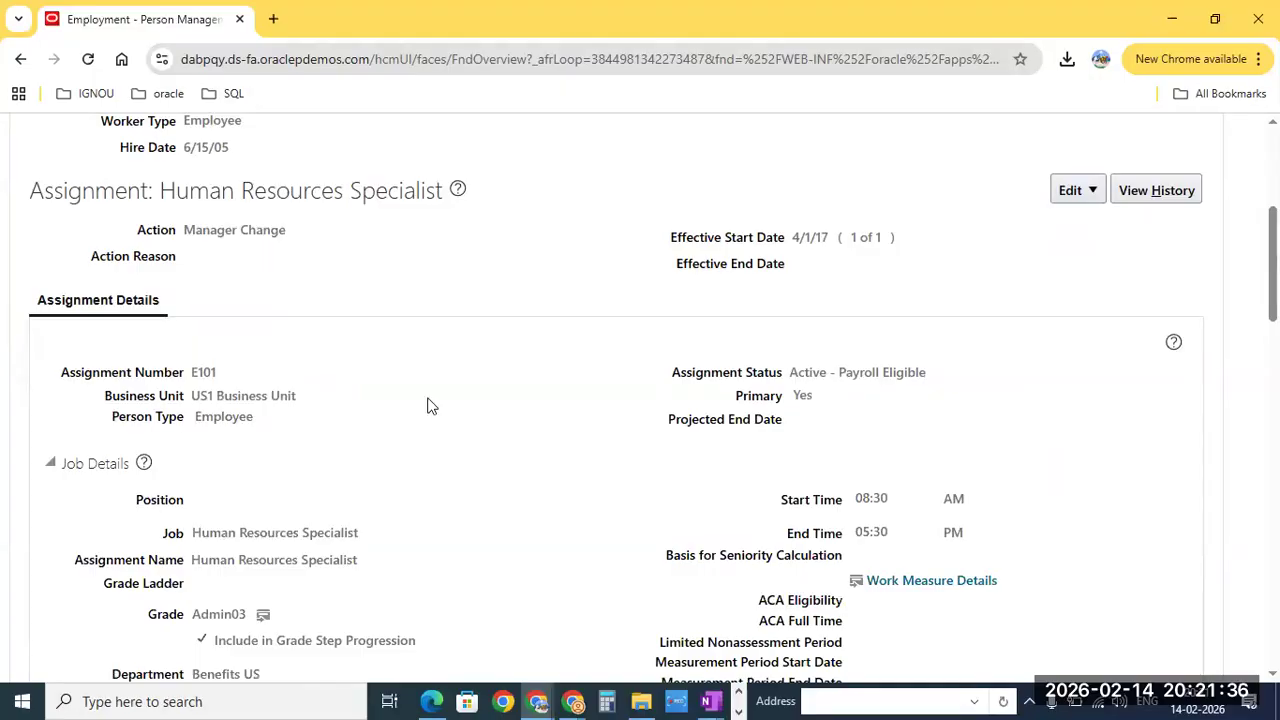
scroll(354, 394, "down", 2)
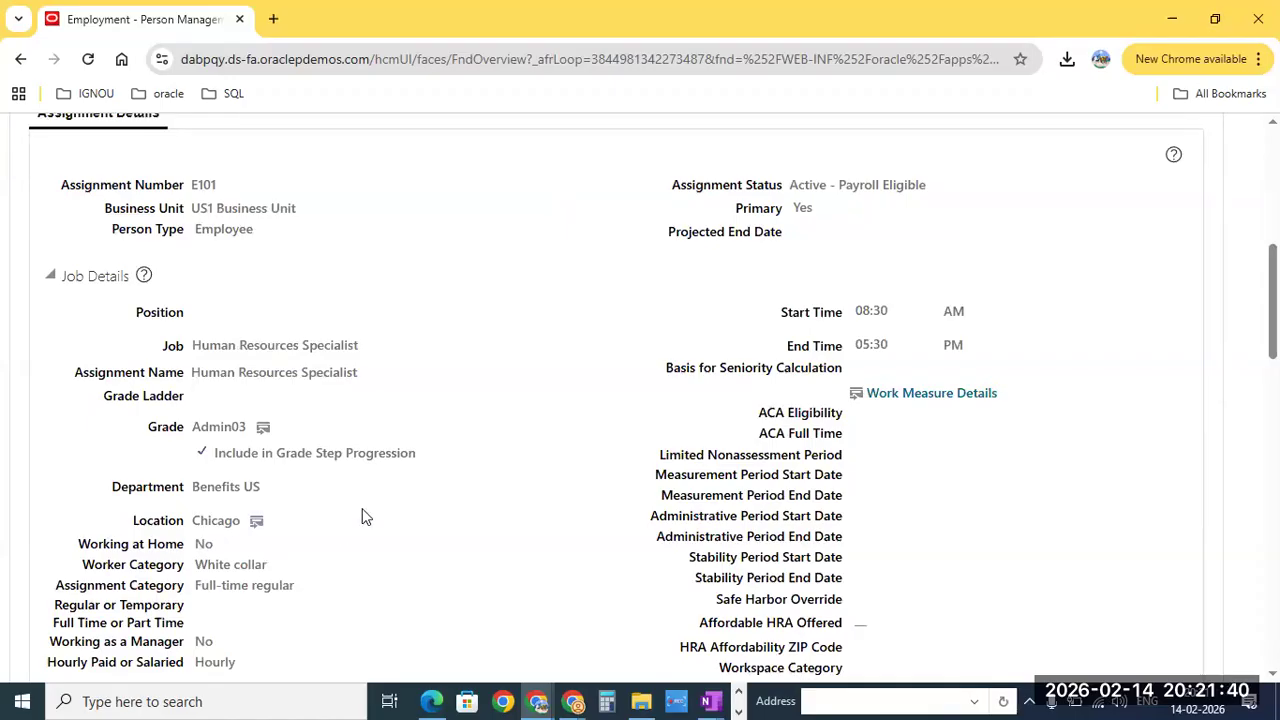
scroll(362, 513, "down", 1)
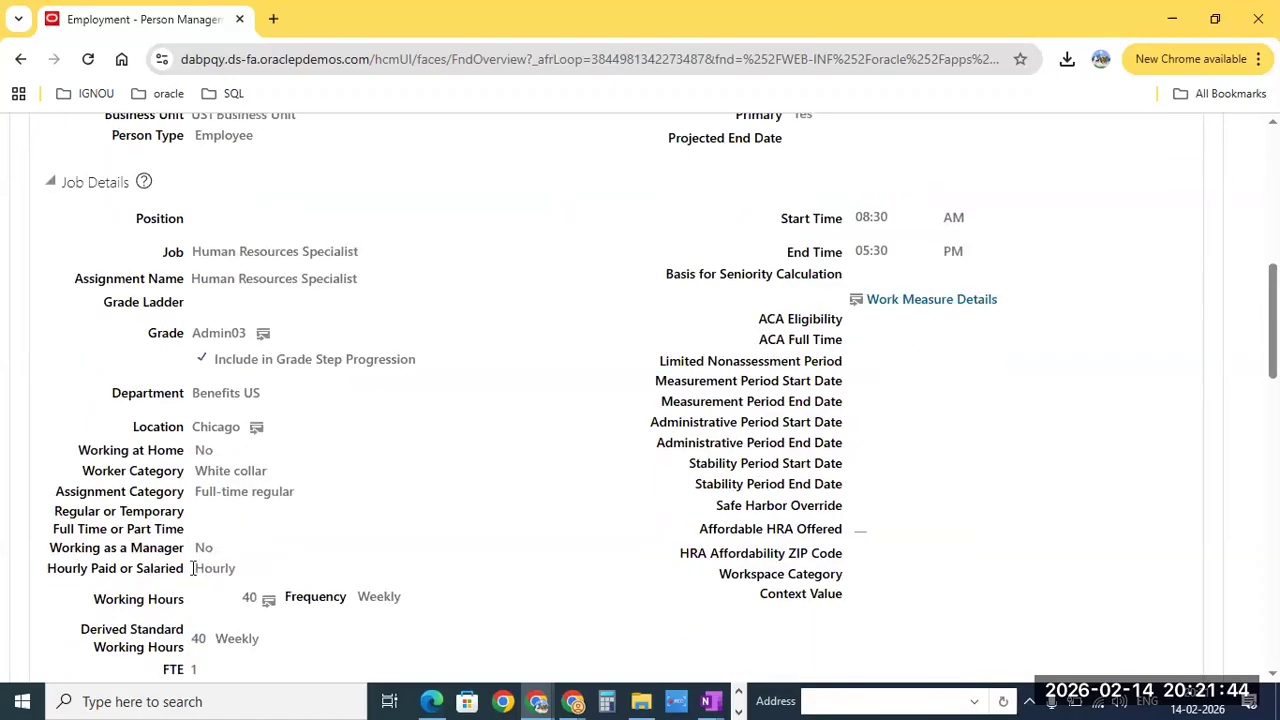
double_click(242, 562)
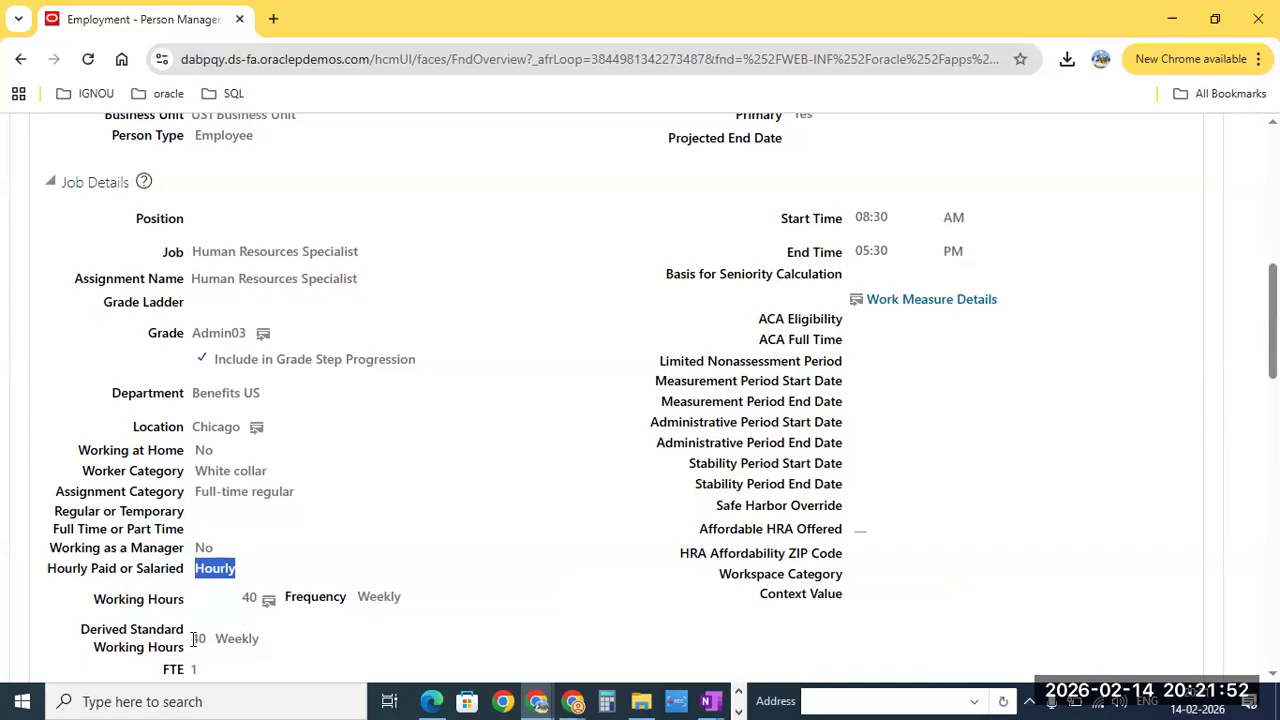
triple_click(286, 650)
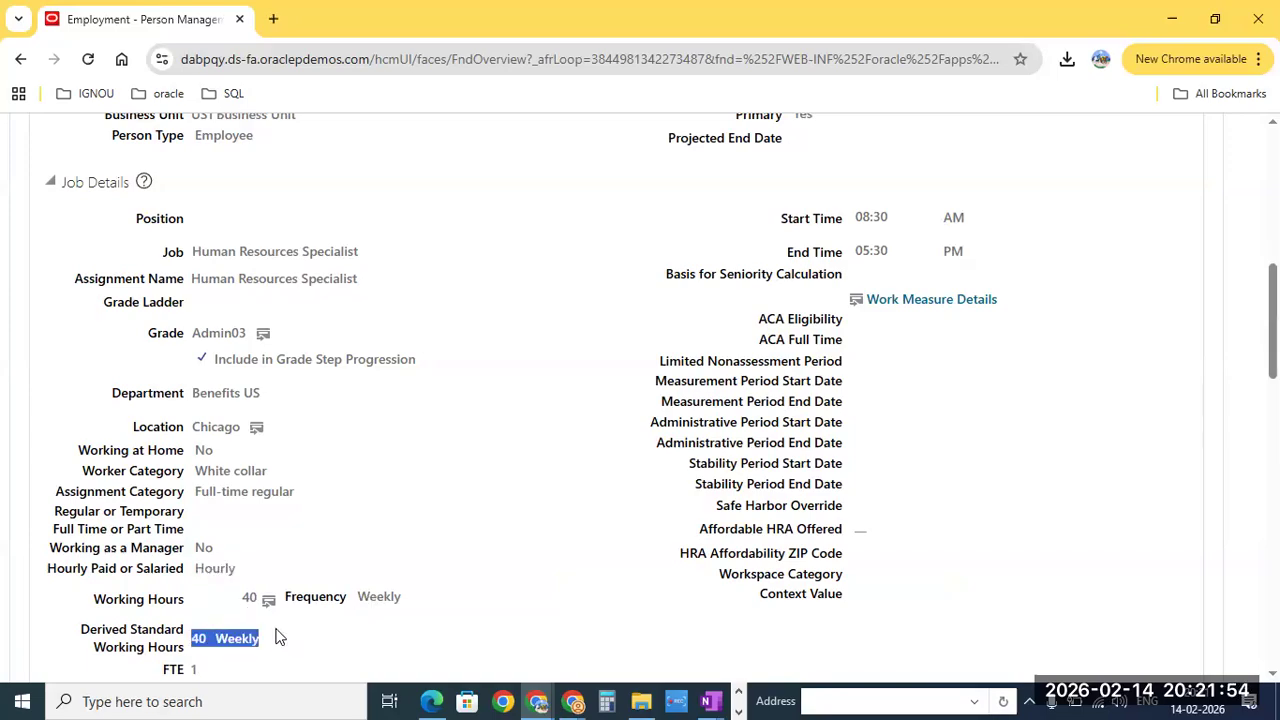
scroll(216, 608, "down", 1)
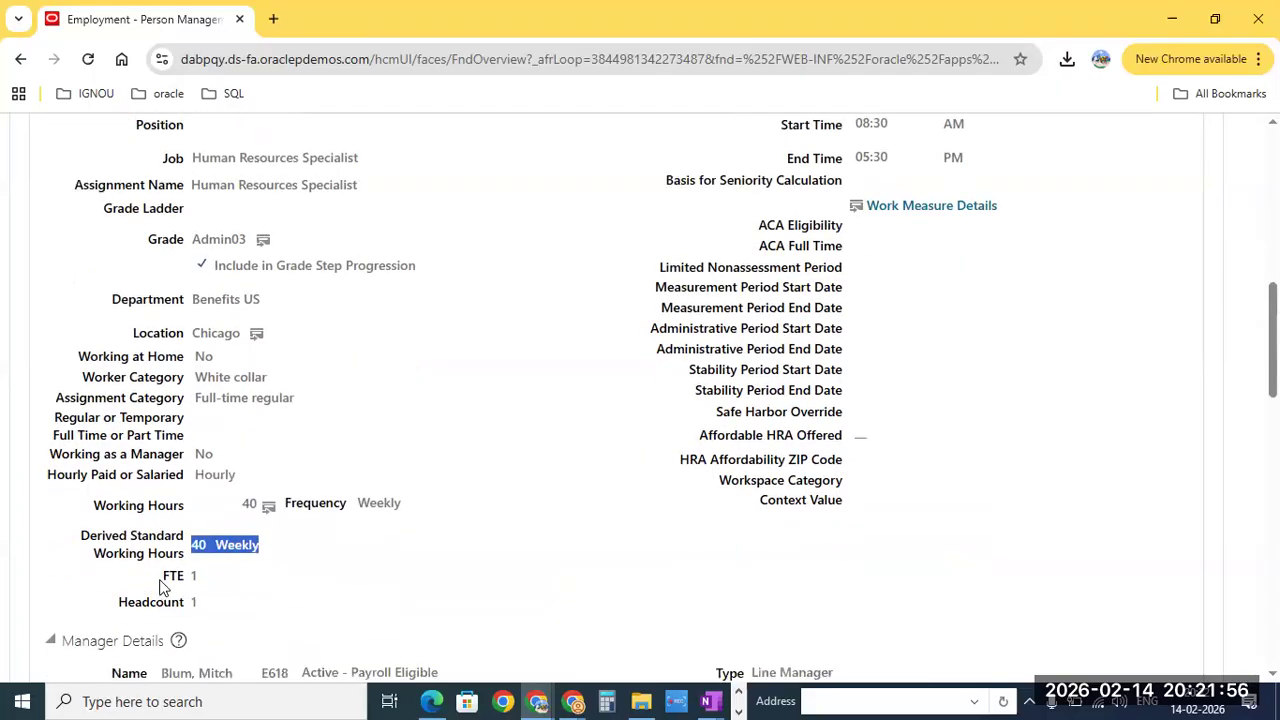
left_click_drag(164, 577, 209, 583)
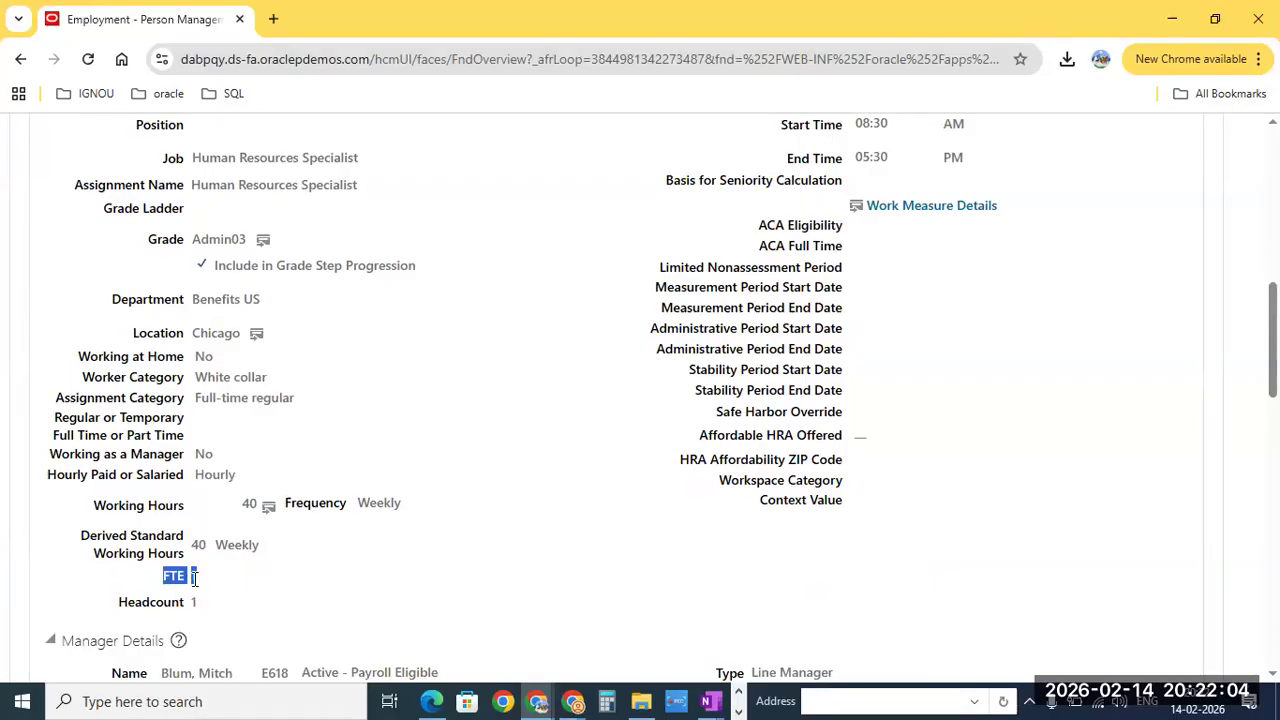
scroll(407, 561, "down", 3)
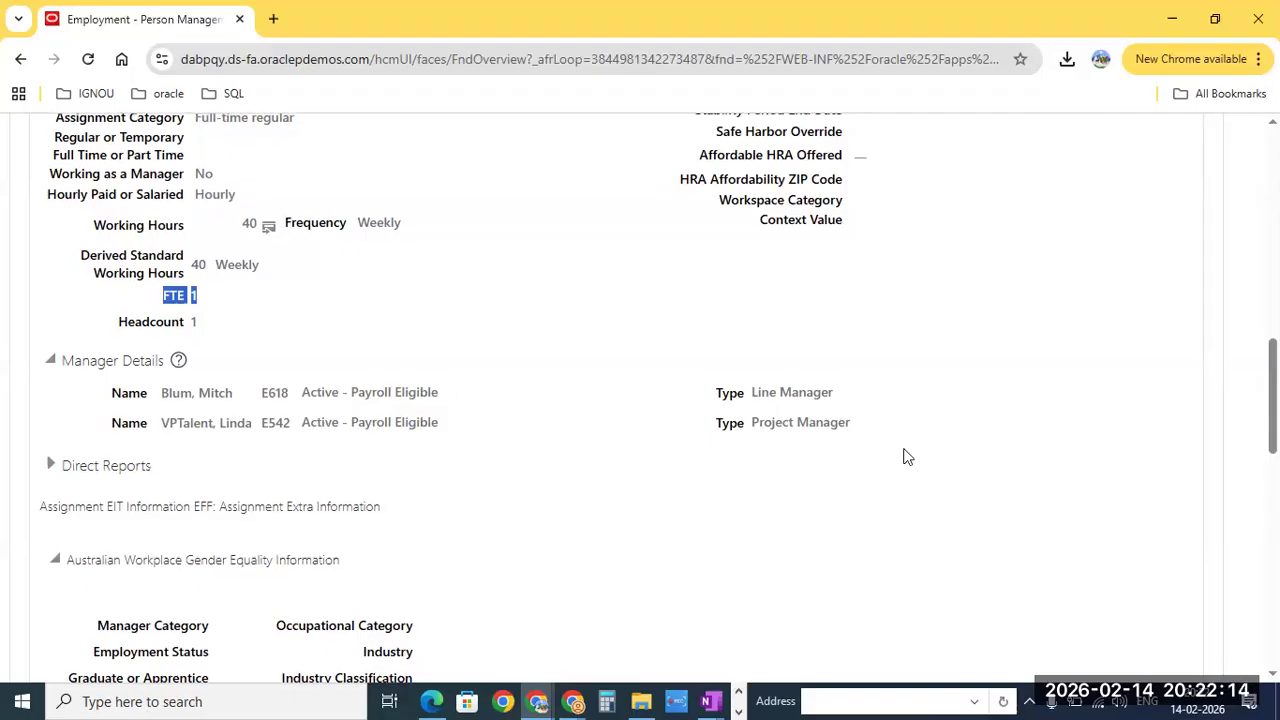
Step: Examine the manager types listed in the assignment's Manager Details, both line manager and project manager
scroll(905, 457, "up", 4)
scroll(905, 457, "down", 2)
scroll(823, 500, "down", 2)
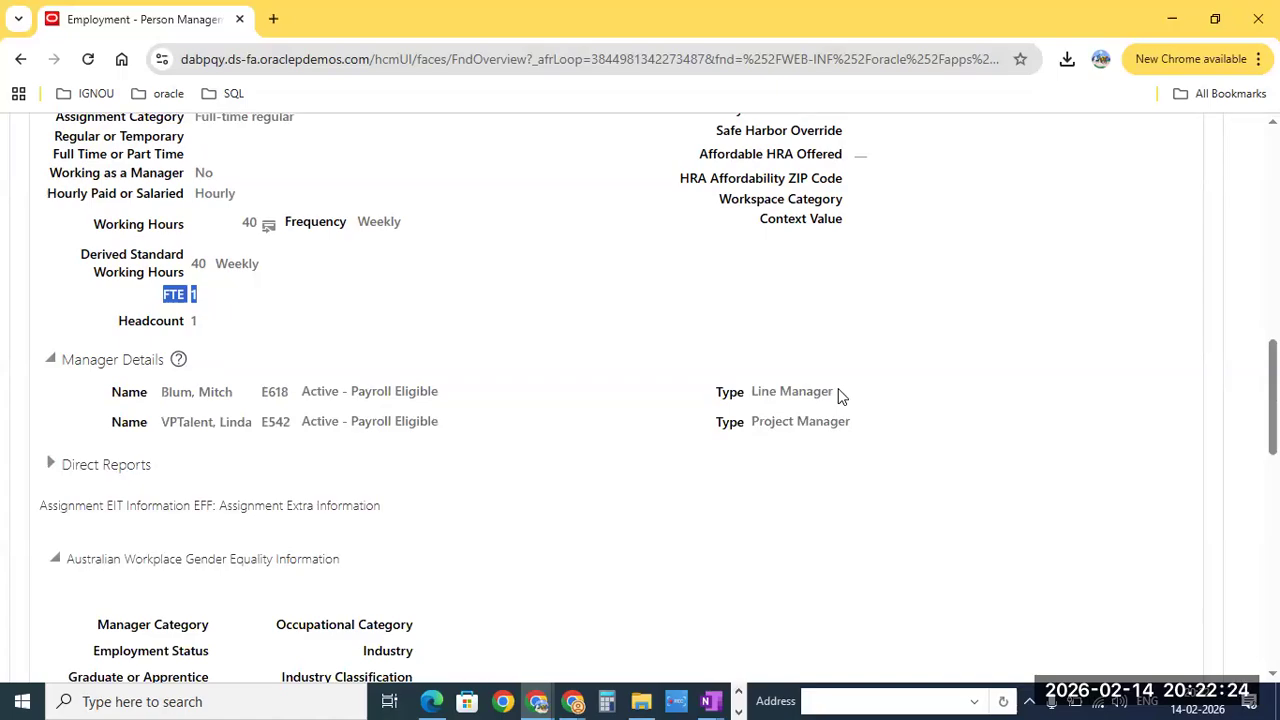
left_click_drag(852, 423, 759, 391)
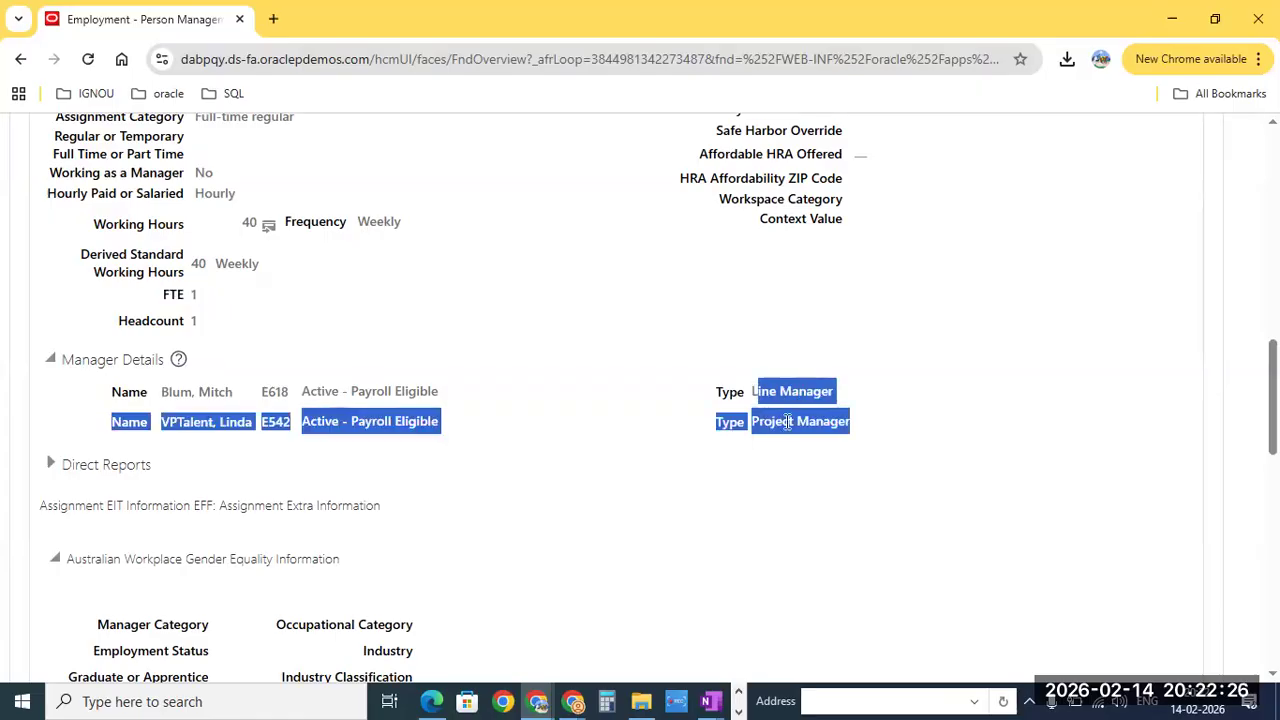
left_click(787, 422)
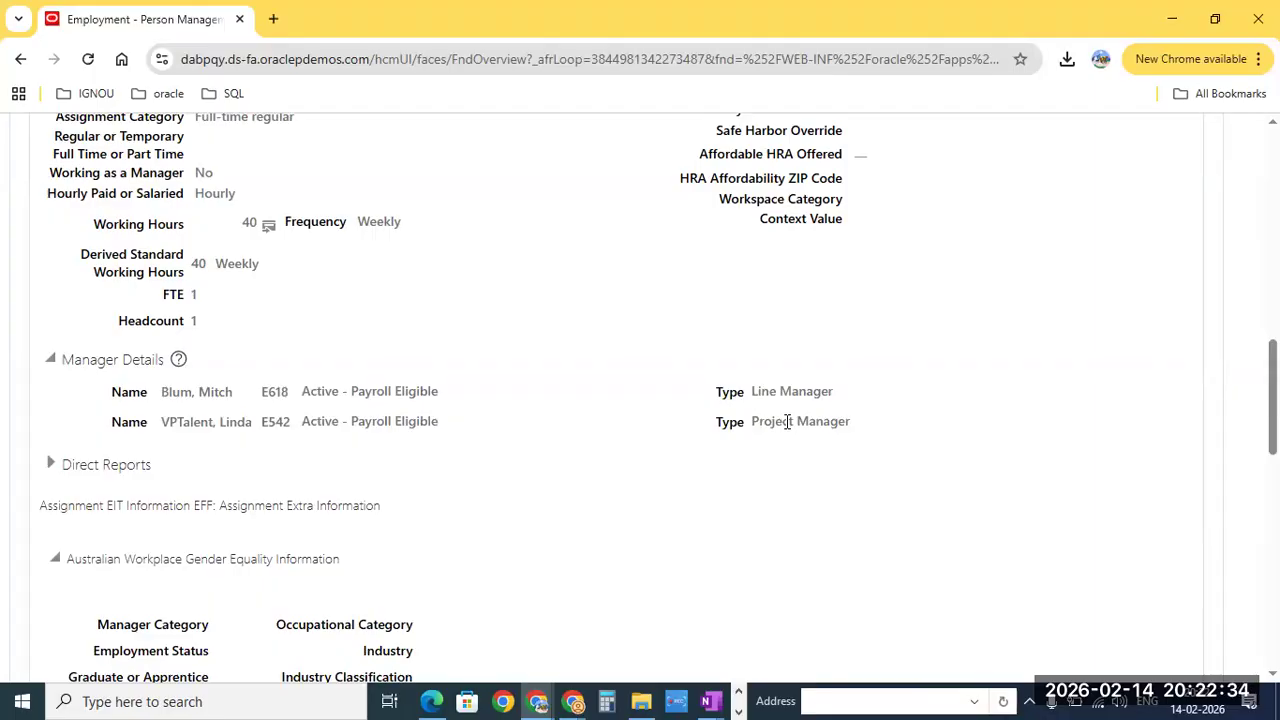
left_click_drag(850, 421, 755, 422)
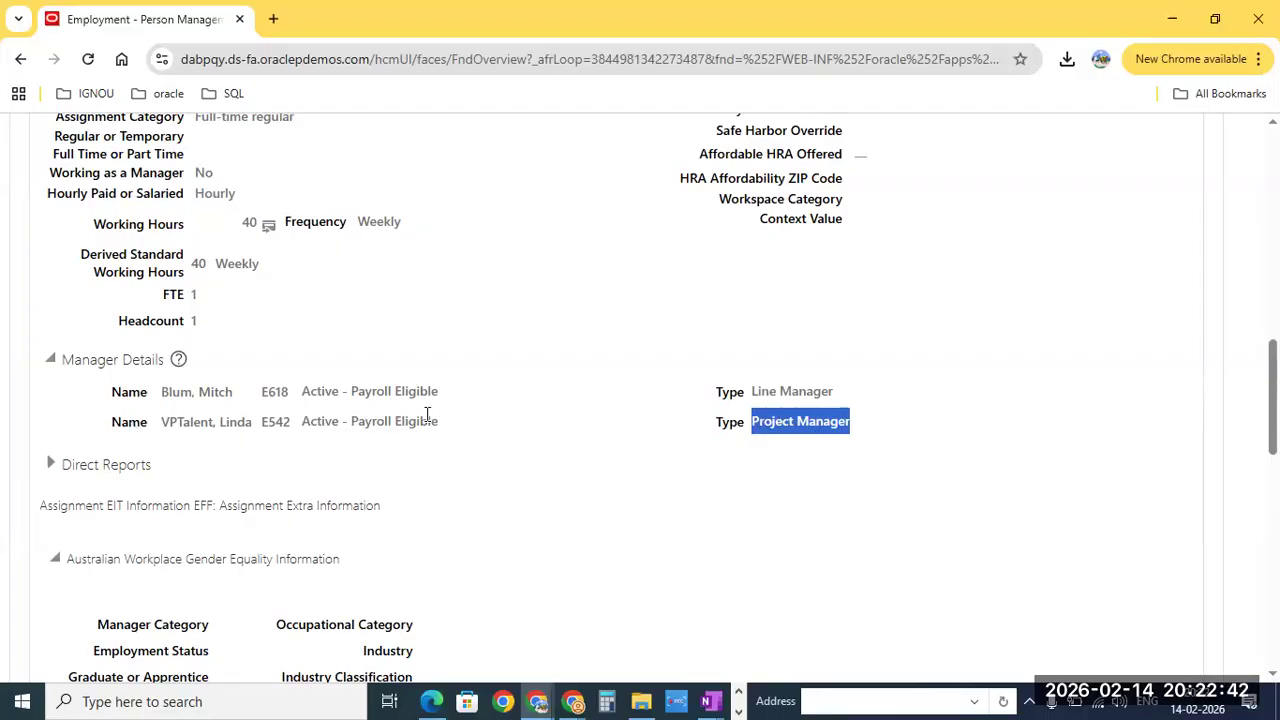
left_click(824, 423)
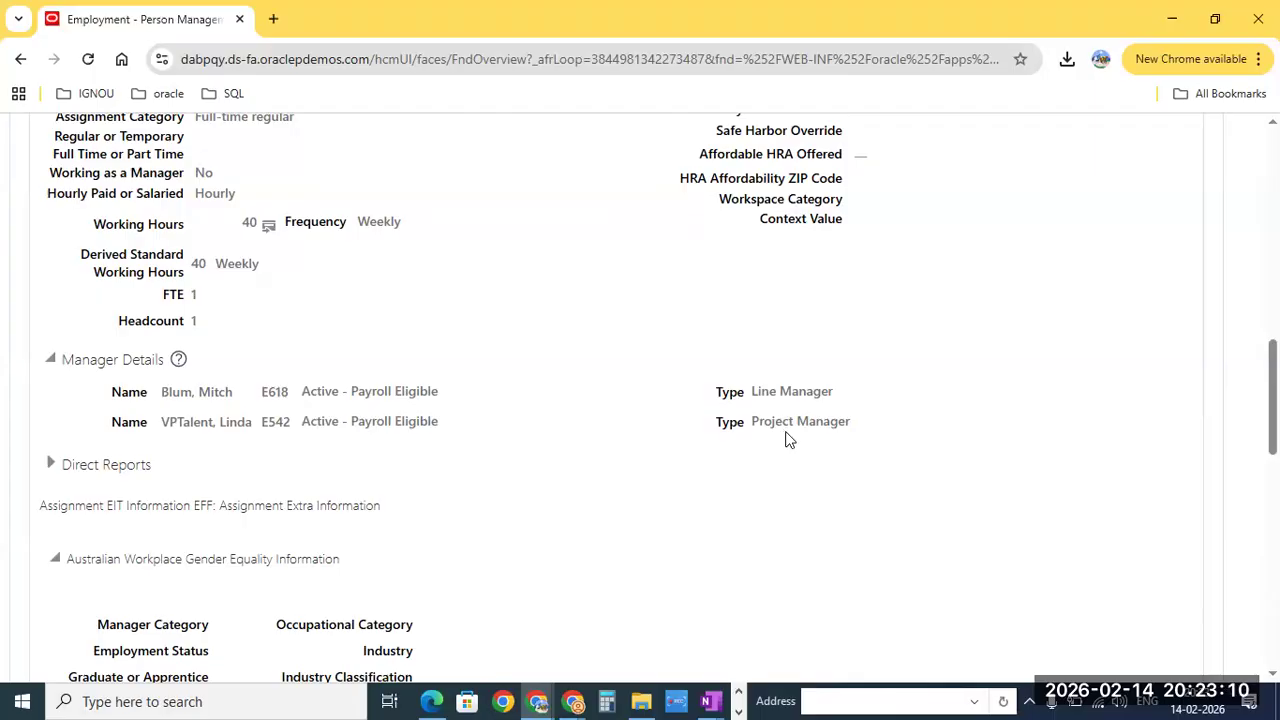
Step: Open the person's Payroll Relationships and compare the relationship start date with the hire date on the Employment record
scroll(787, 438, "up", 10)
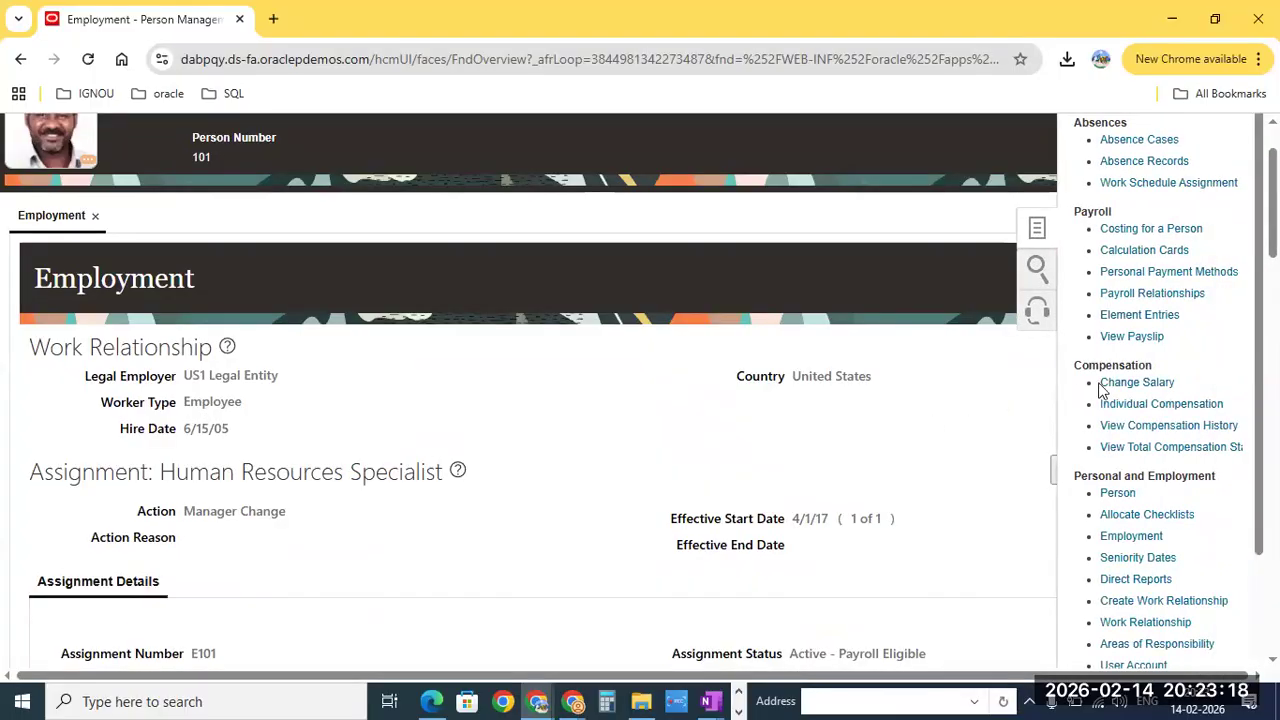
left_click(1153, 295)
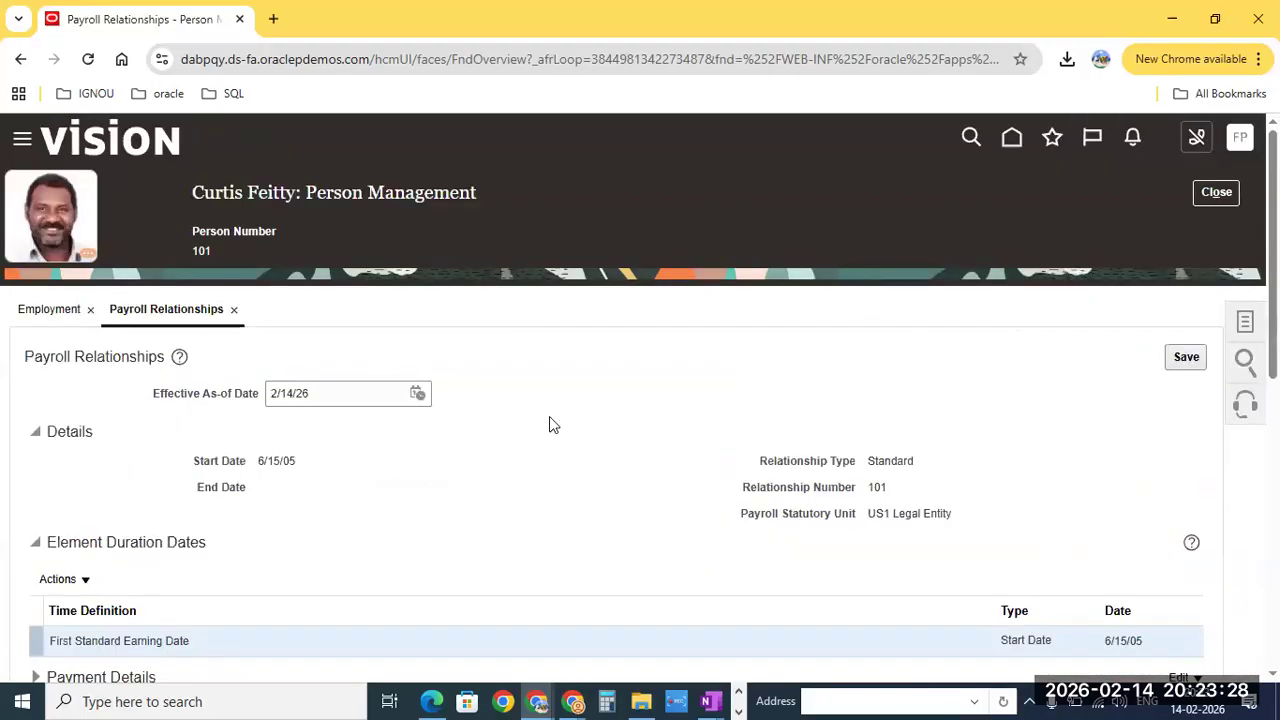
scroll(549, 416, "down", 2)
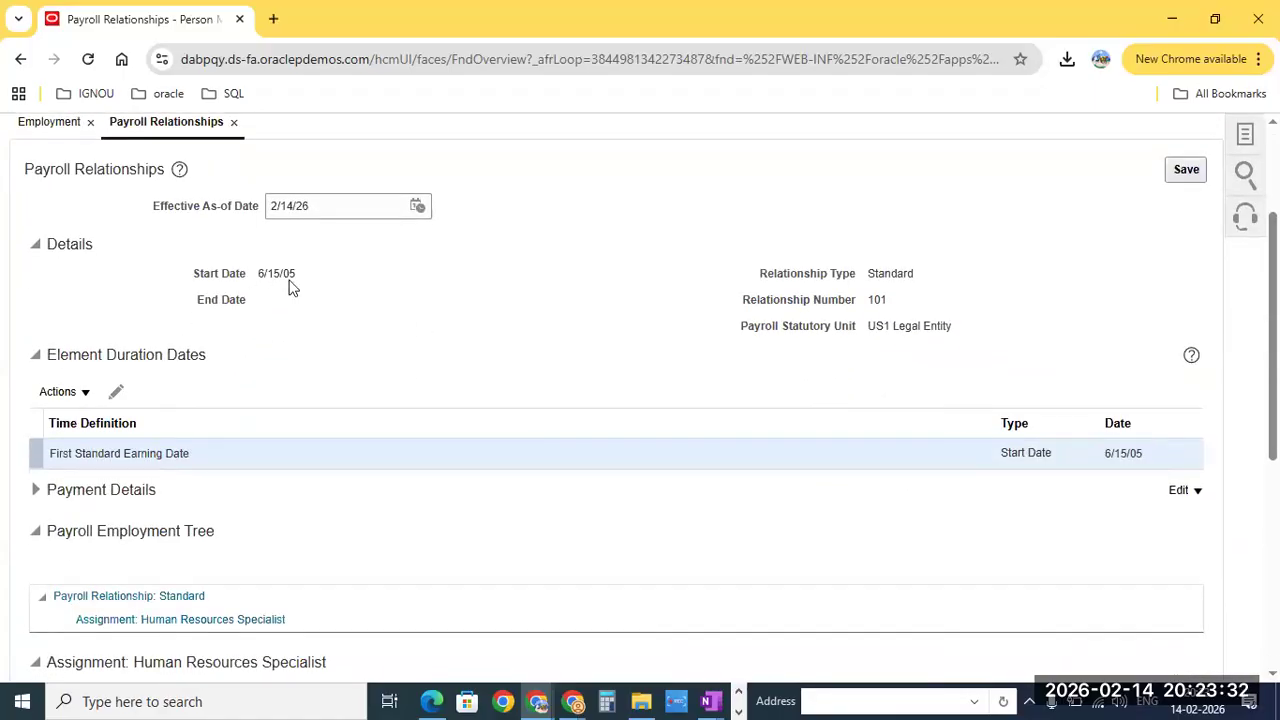
scroll(408, 314, "down", 2)
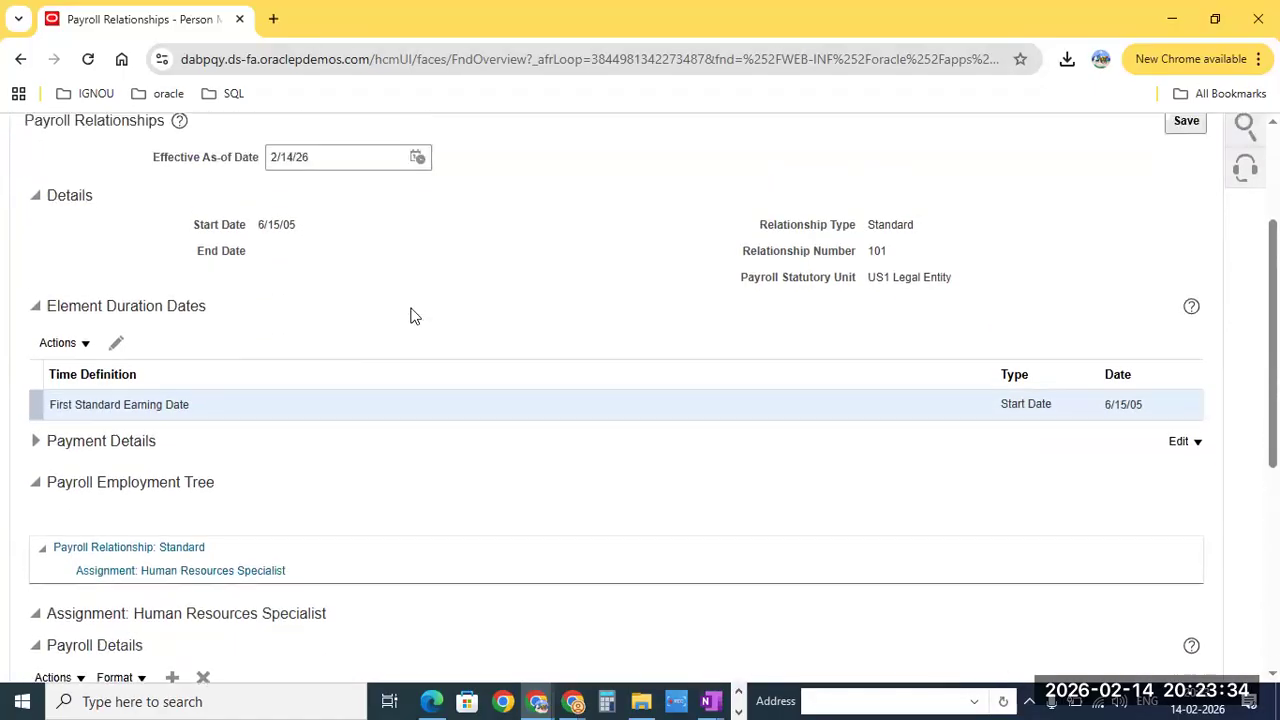
scroll(408, 314, "up", 4)
left_click(52, 310)
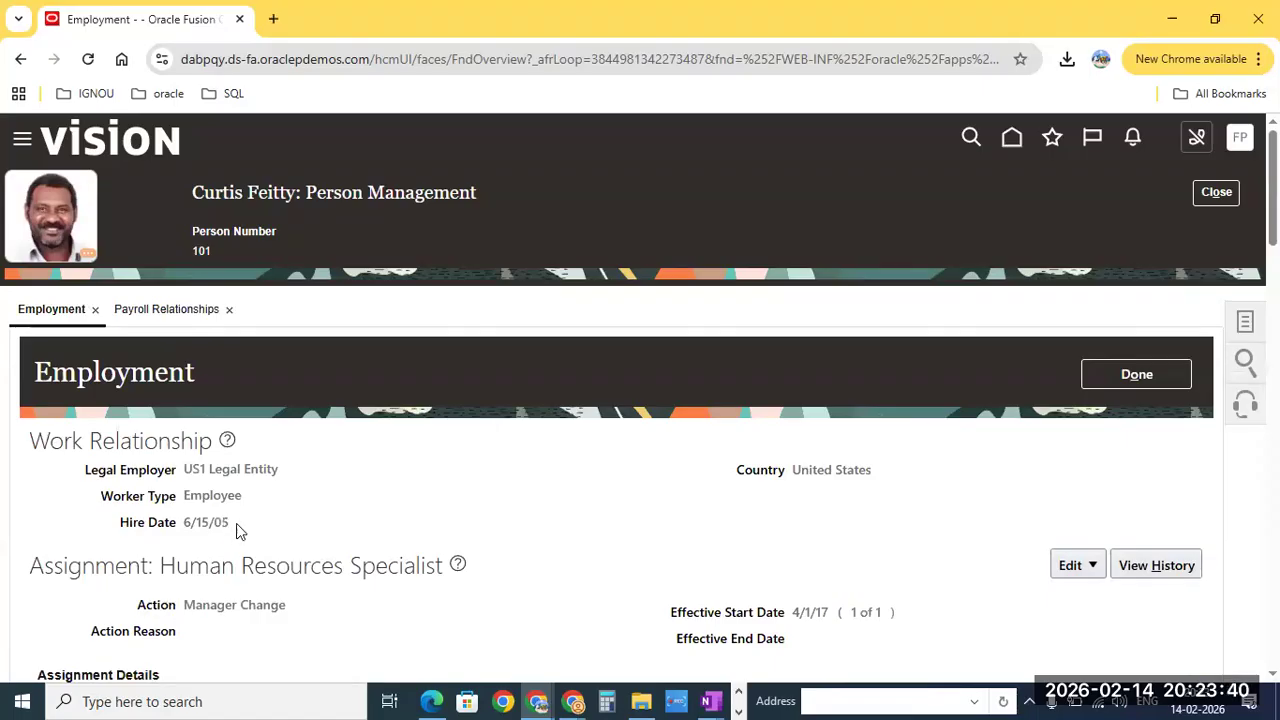
left_click(187, 315)
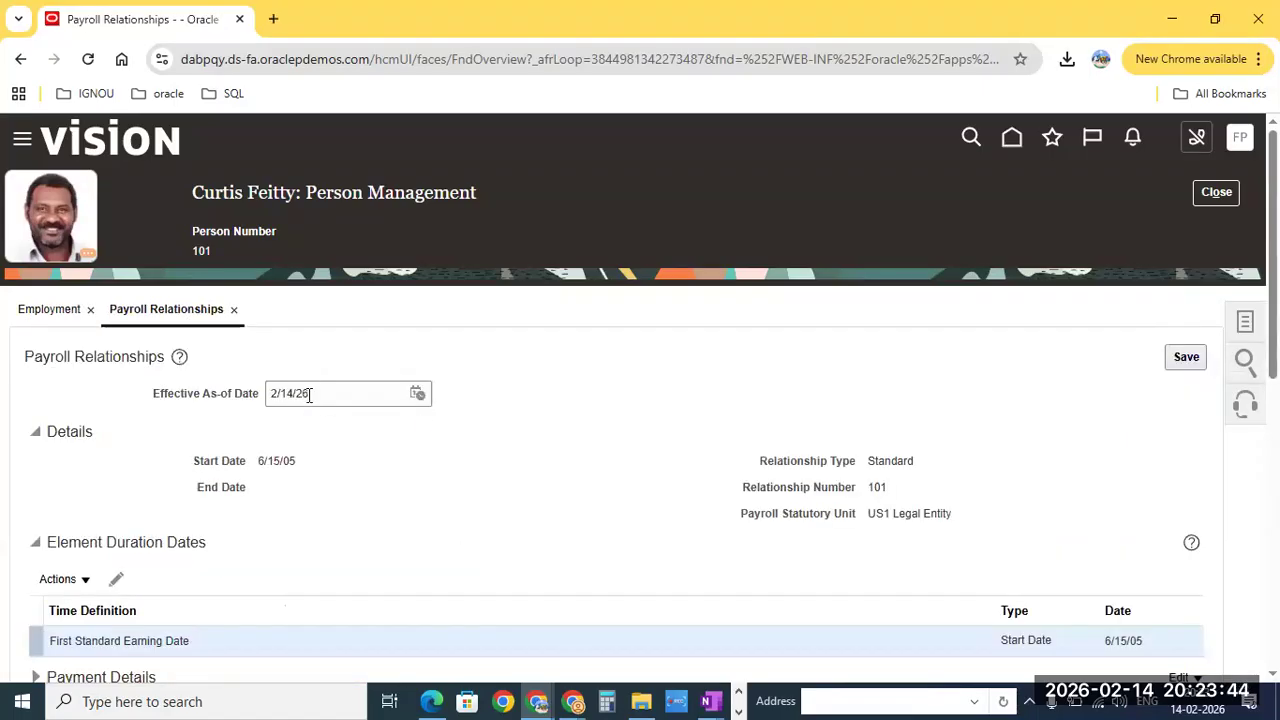
Step: Examine the payroll relationship's effective date, element duration dates and the payroll attached to the Human Resources Specialist assignment
scroll(476, 425, "down", 4)
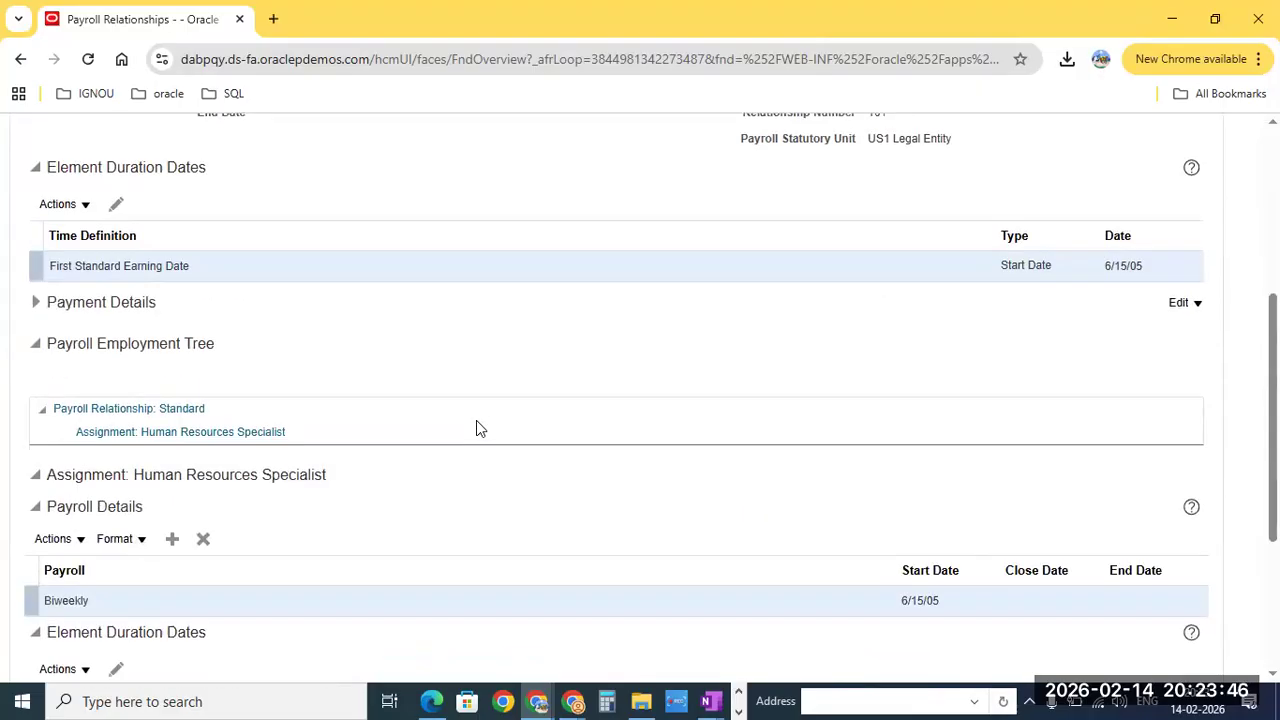
scroll(476, 428, "down", 1)
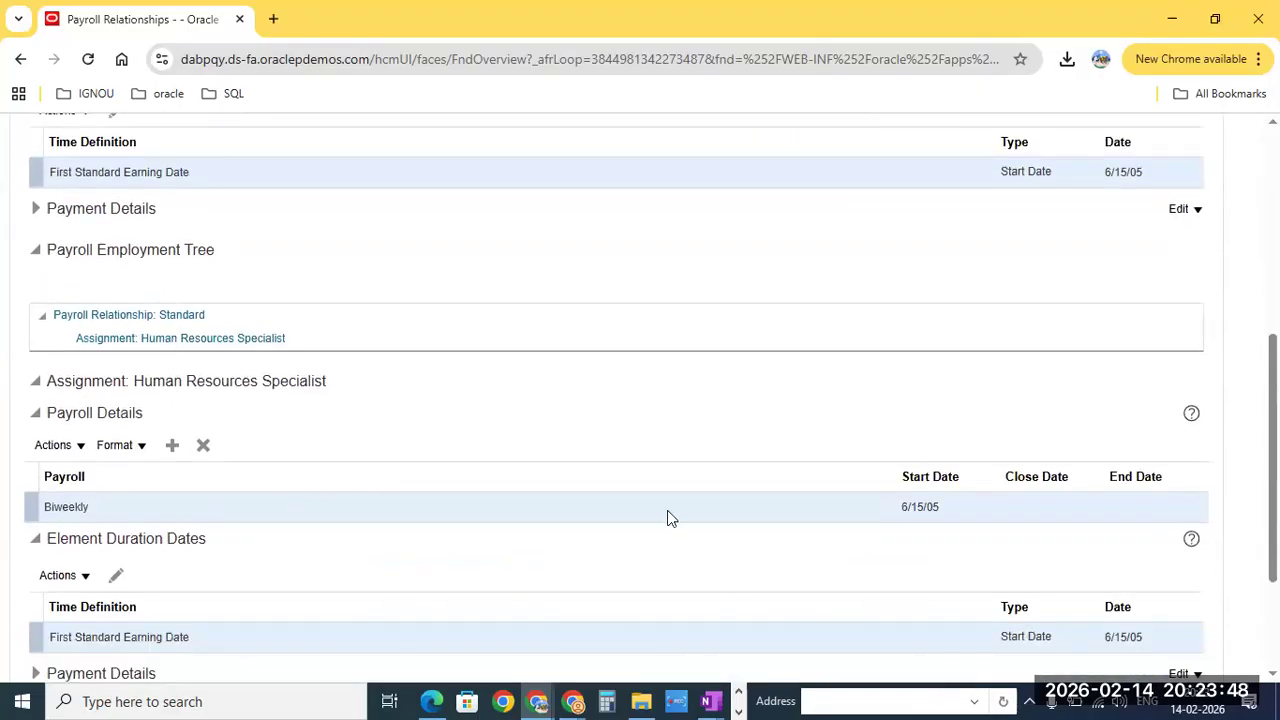
scroll(634, 508, "up", 5)
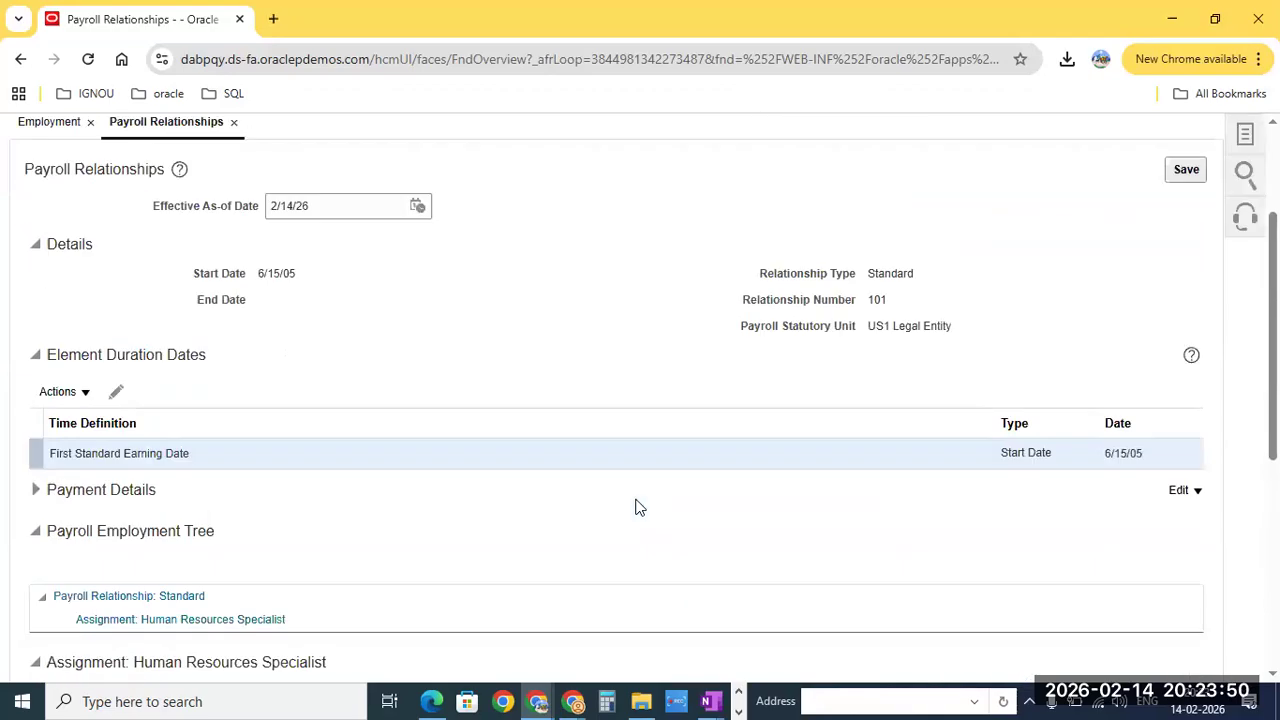
scroll(378, 464, "down", 4)
scroll(354, 449, "up", 4)
left_click(330, 394)
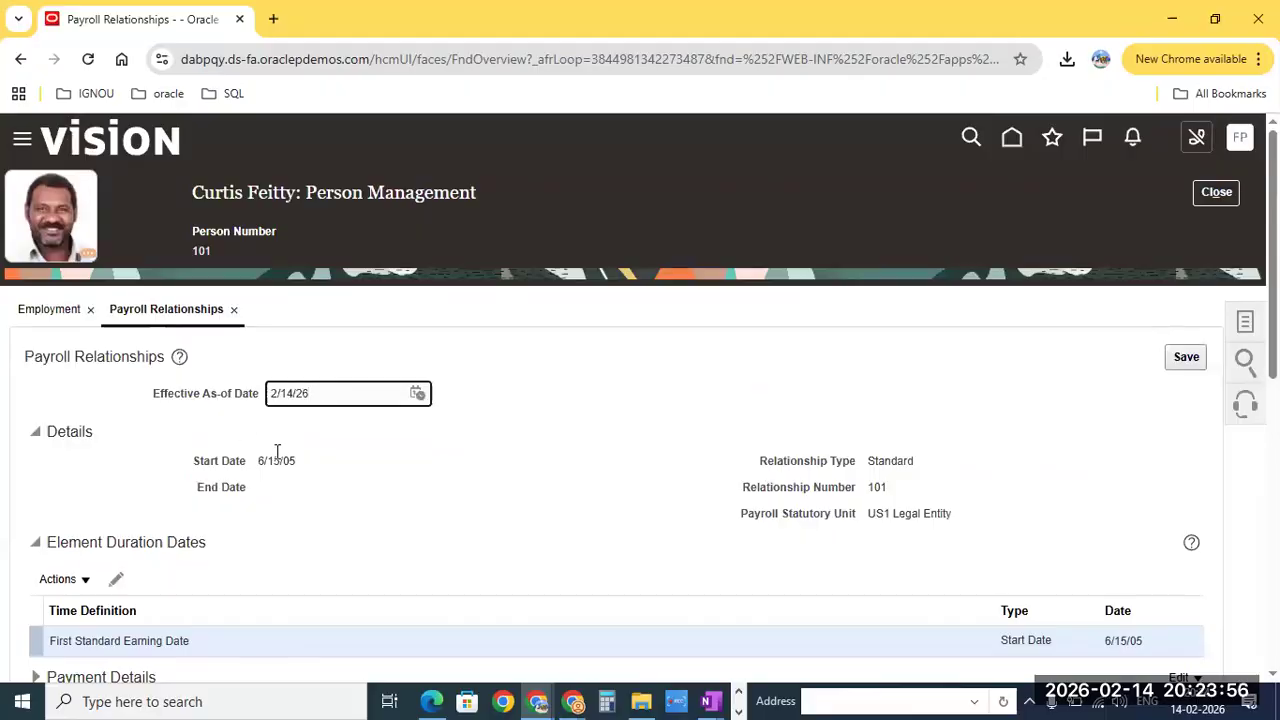
scroll(487, 433, "down", 1)
scroll(487, 433, "down", 5)
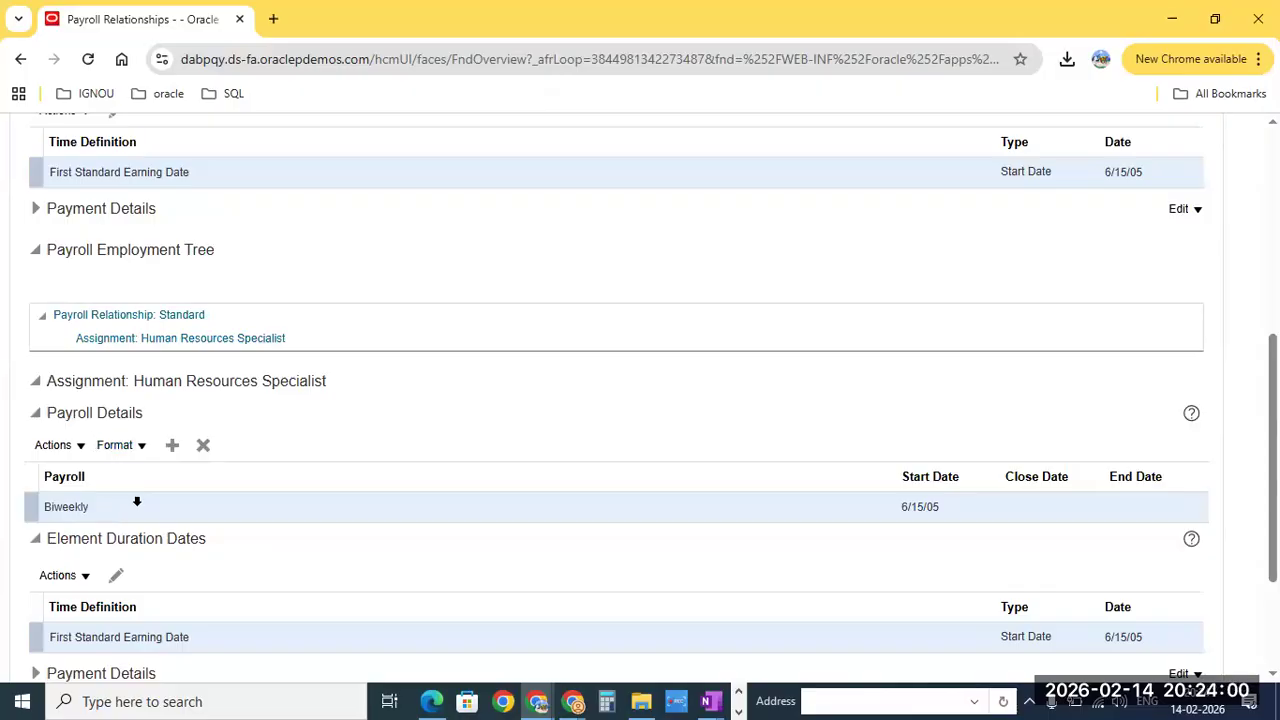
scroll(392, 451, "down", 2)
scroll(395, 449, "down", 1)
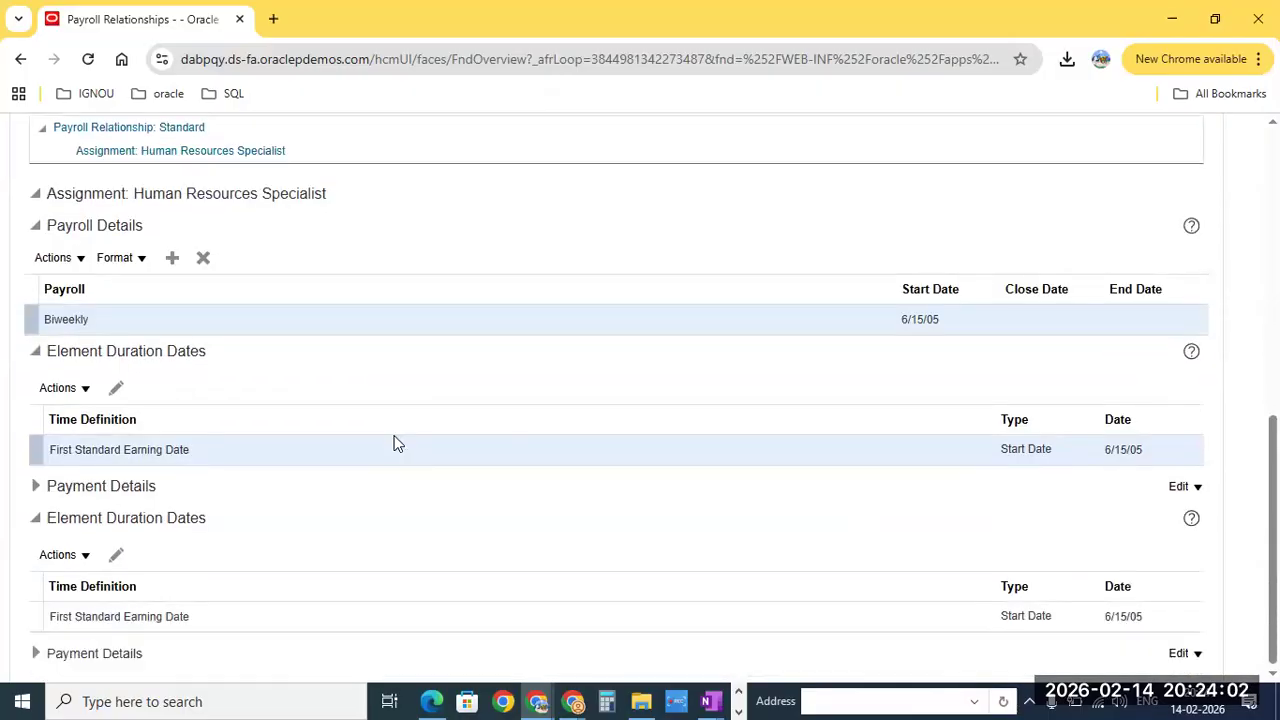
Step: Expand the payroll's Payment Details and check the available choices for Overtime Period and Time Card Required, leaving both unset
left_click(35, 487)
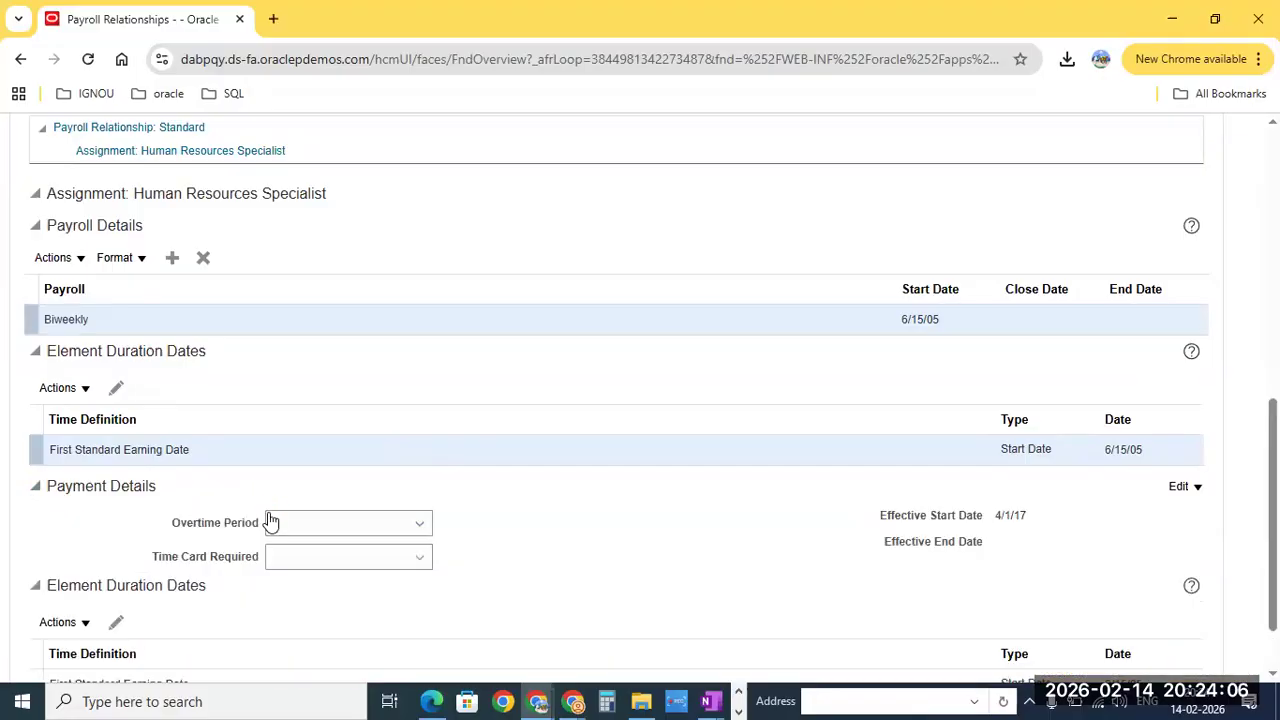
left_click(357, 524)
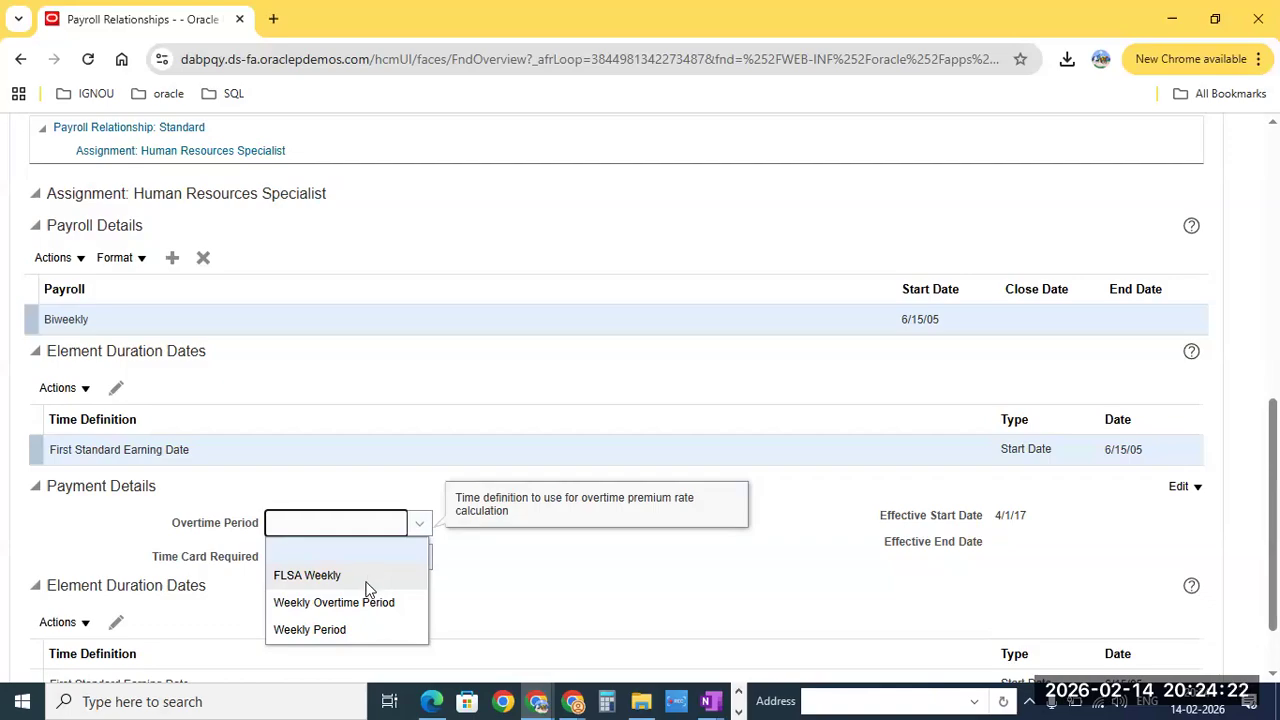
left_click(512, 571)
mouse_move(375, 540)
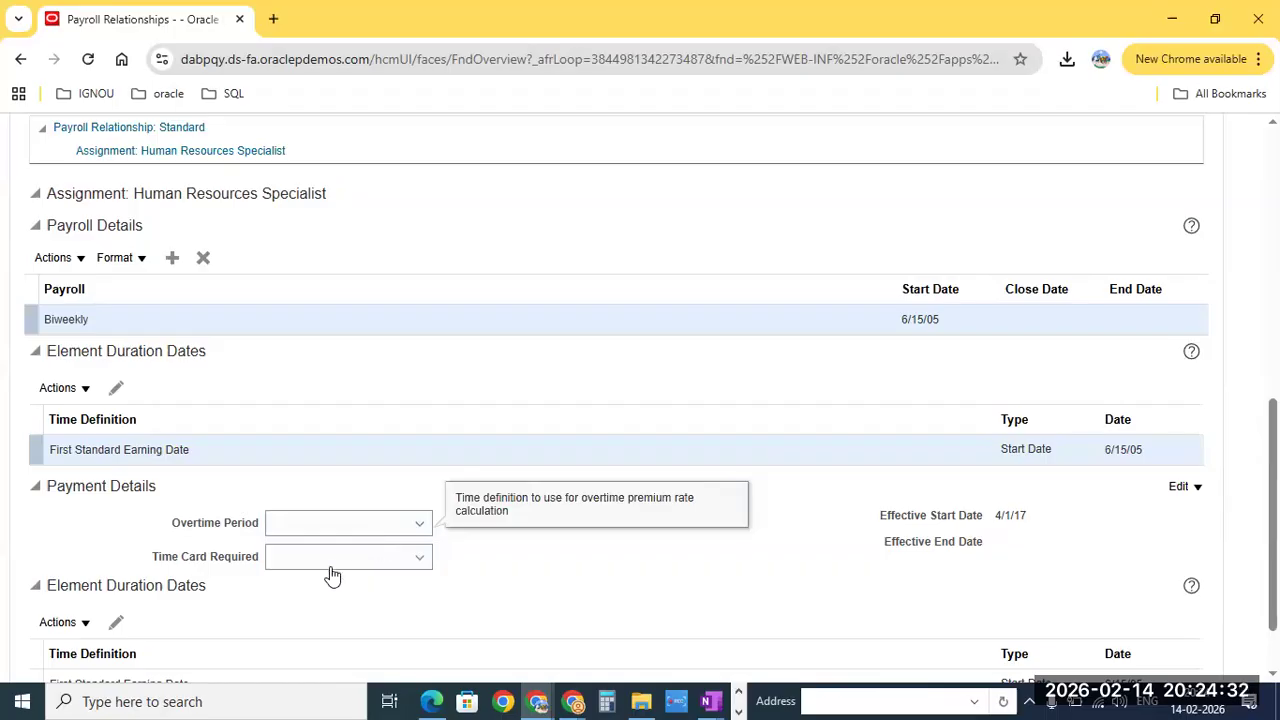
left_click(335, 562)
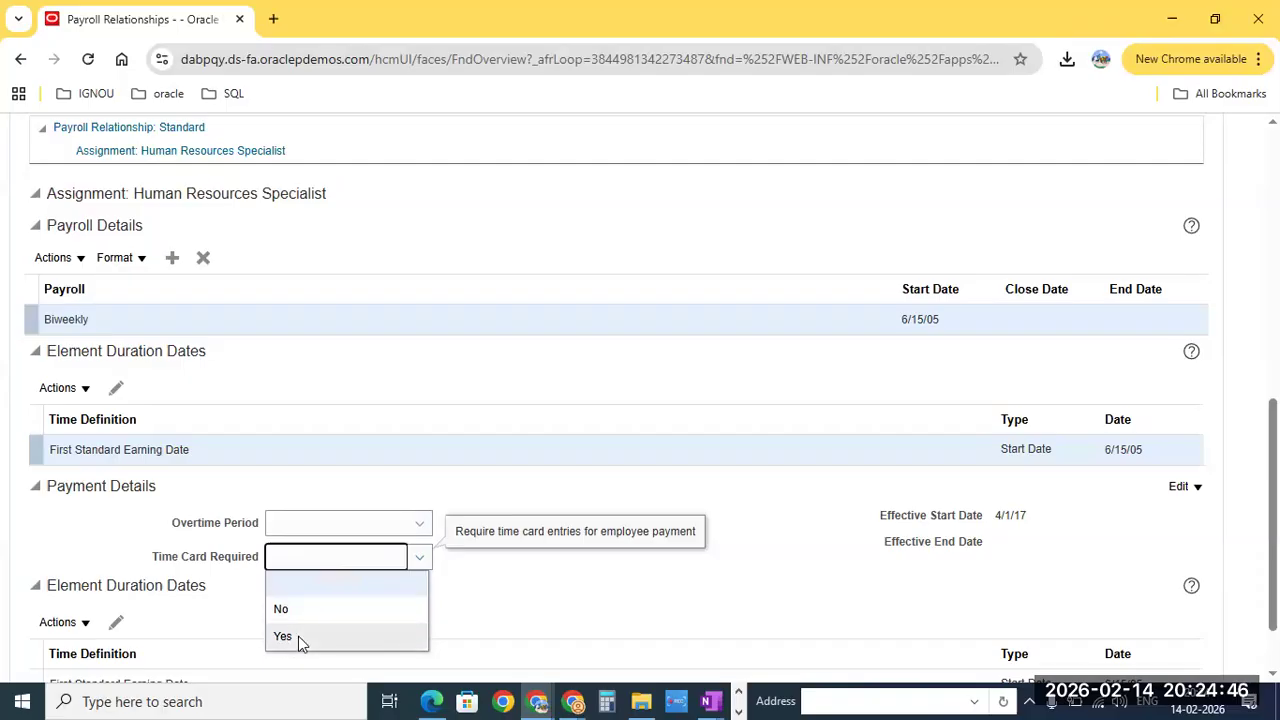
left_click(435, 495)
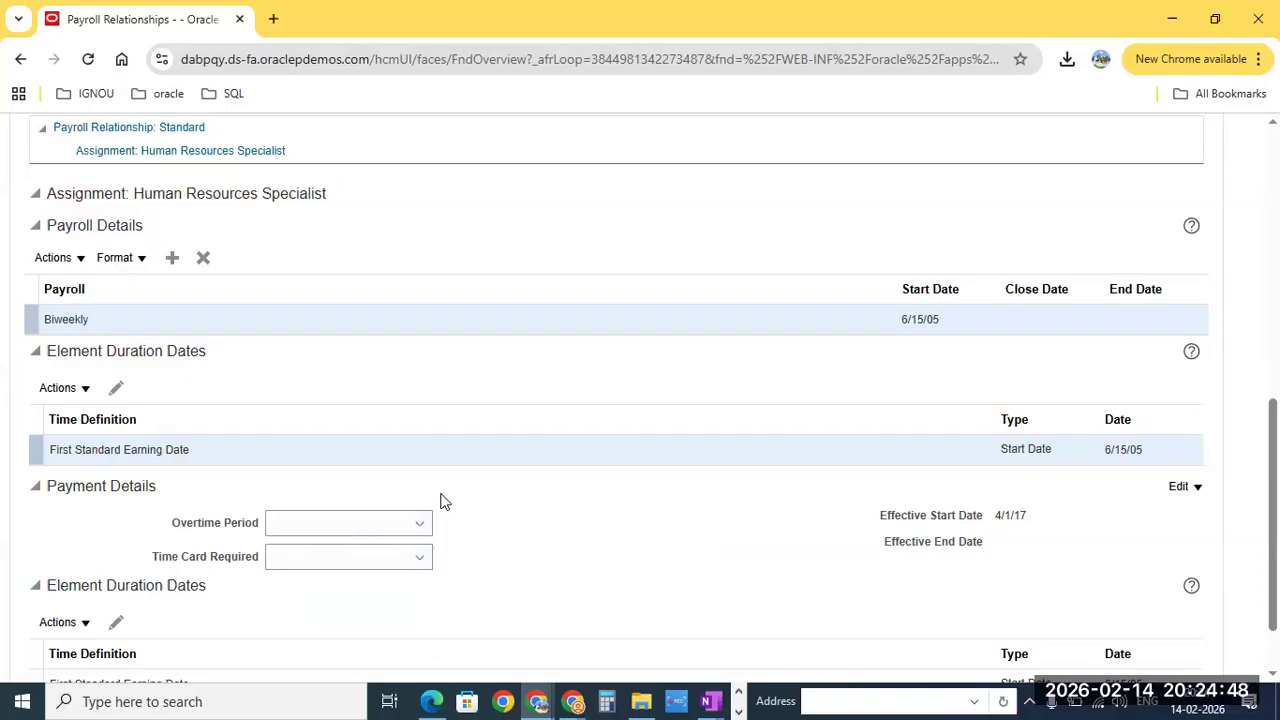
Step: Switch to the Existing Time Cards browser window and cancel the new time card to return to the time card list
scroll(440, 500, "down", 2)
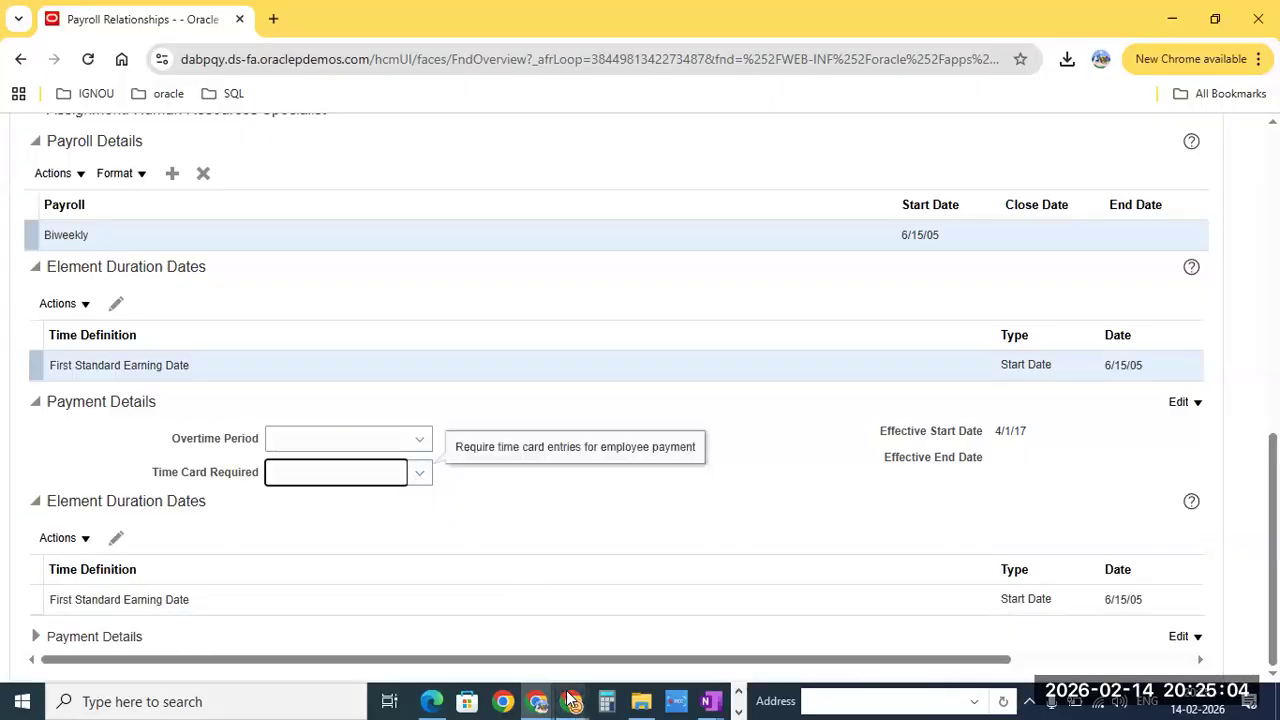
mouse_move(536, 700)
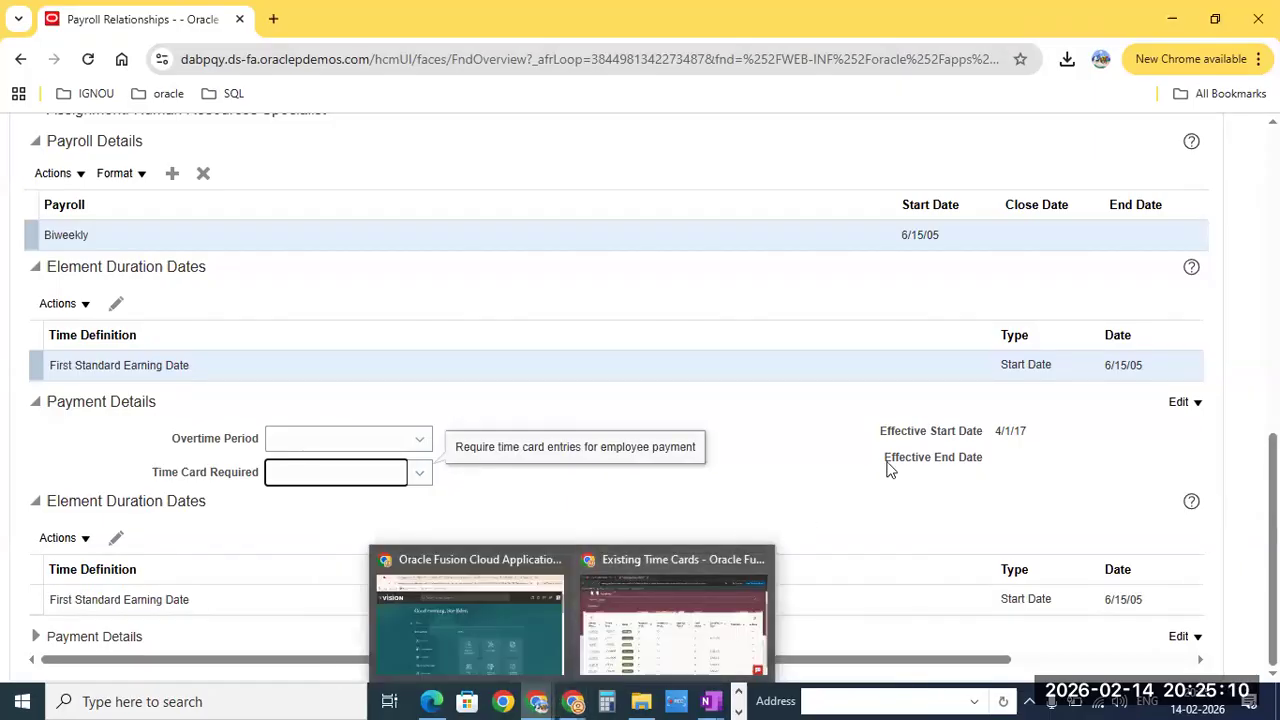
scroll(509, 309, "up", 10)
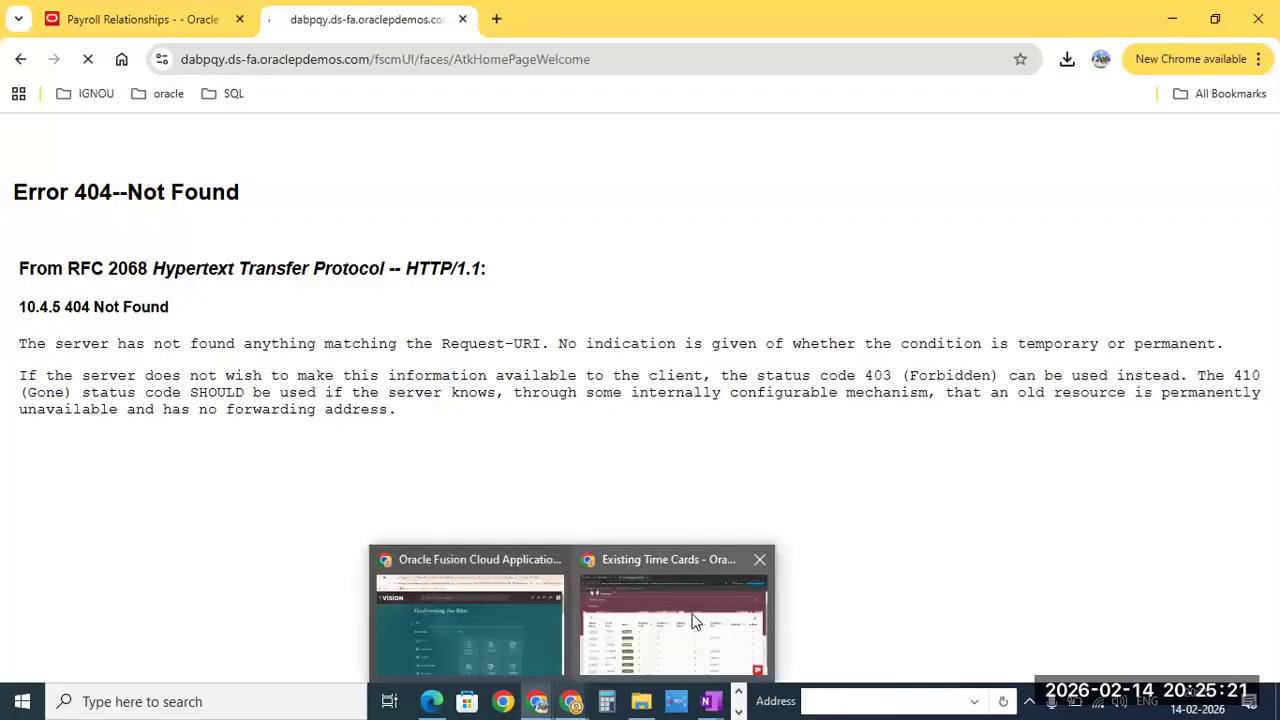
left_click(690, 615)
scroll(950, 275, "up", 1)
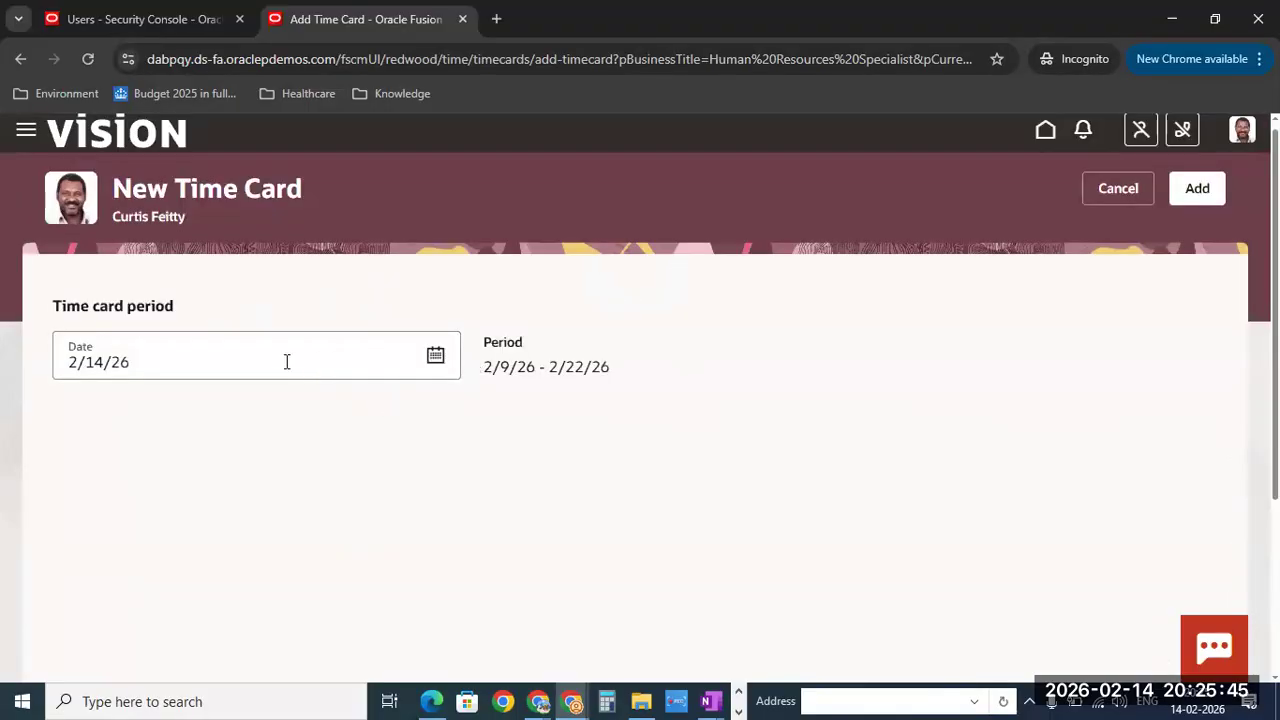
left_click(1097, 204)
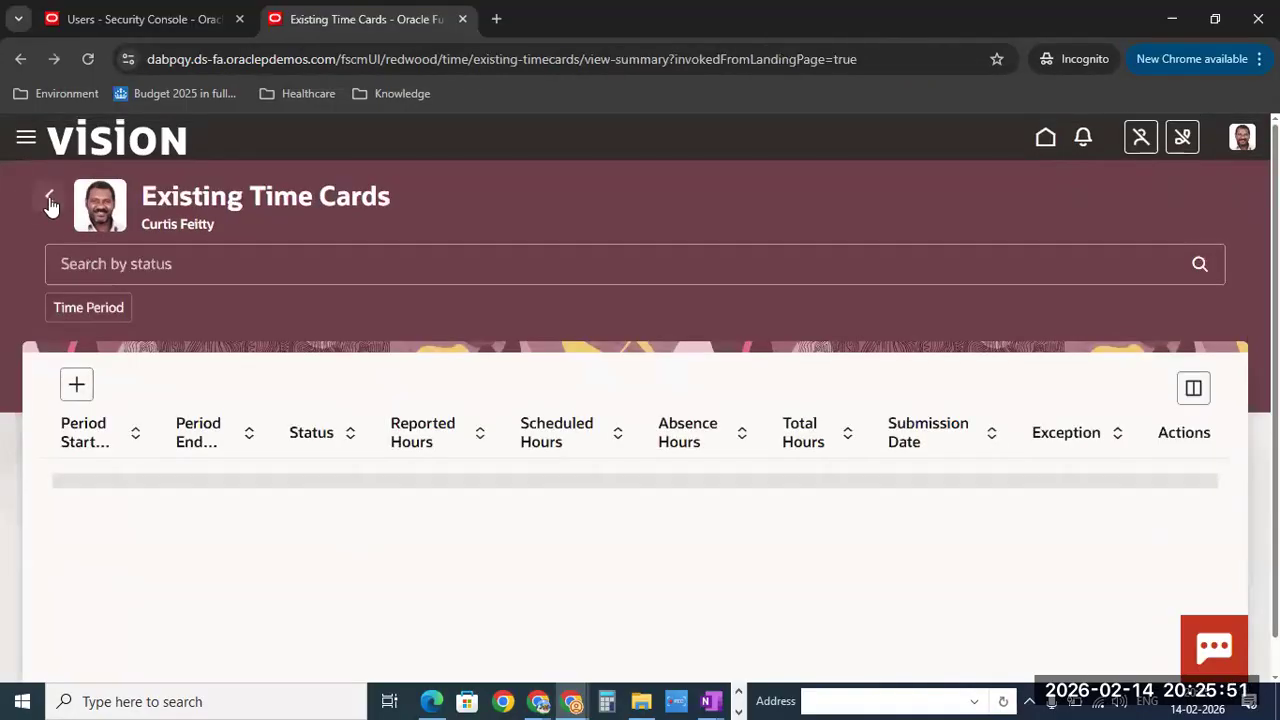
Step: Leave the existing time cards list and switch back to the person's Payroll Relationships page at the assignment's Payment Details
left_click(49, 202)
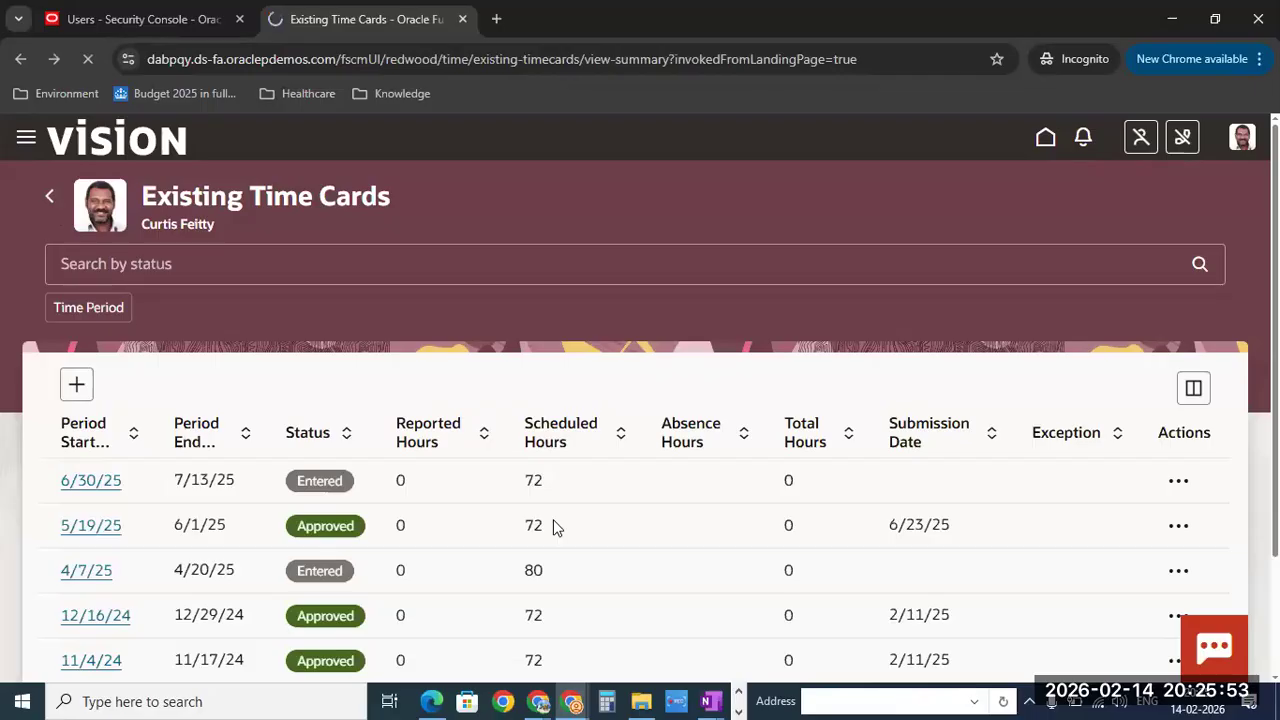
key("alt+Tab")
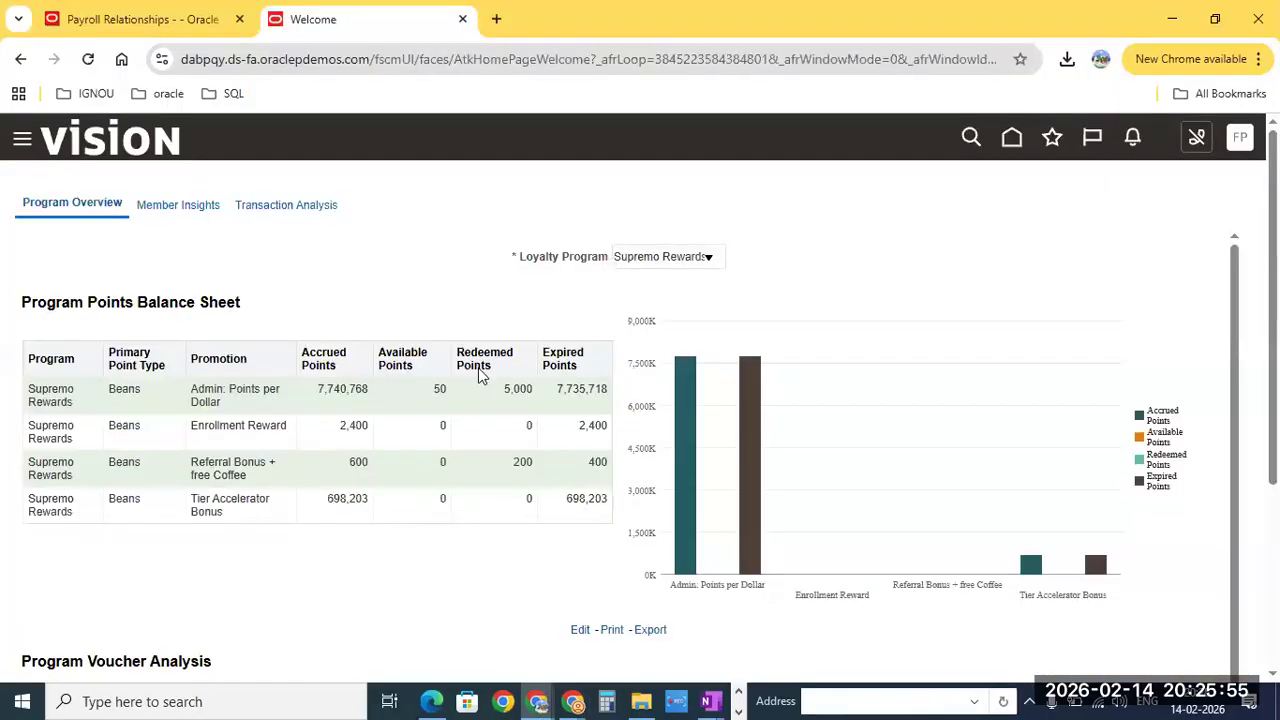
left_click(117, 12)
scroll(423, 529, "down", 2)
scroll(408, 492, "down", 5)
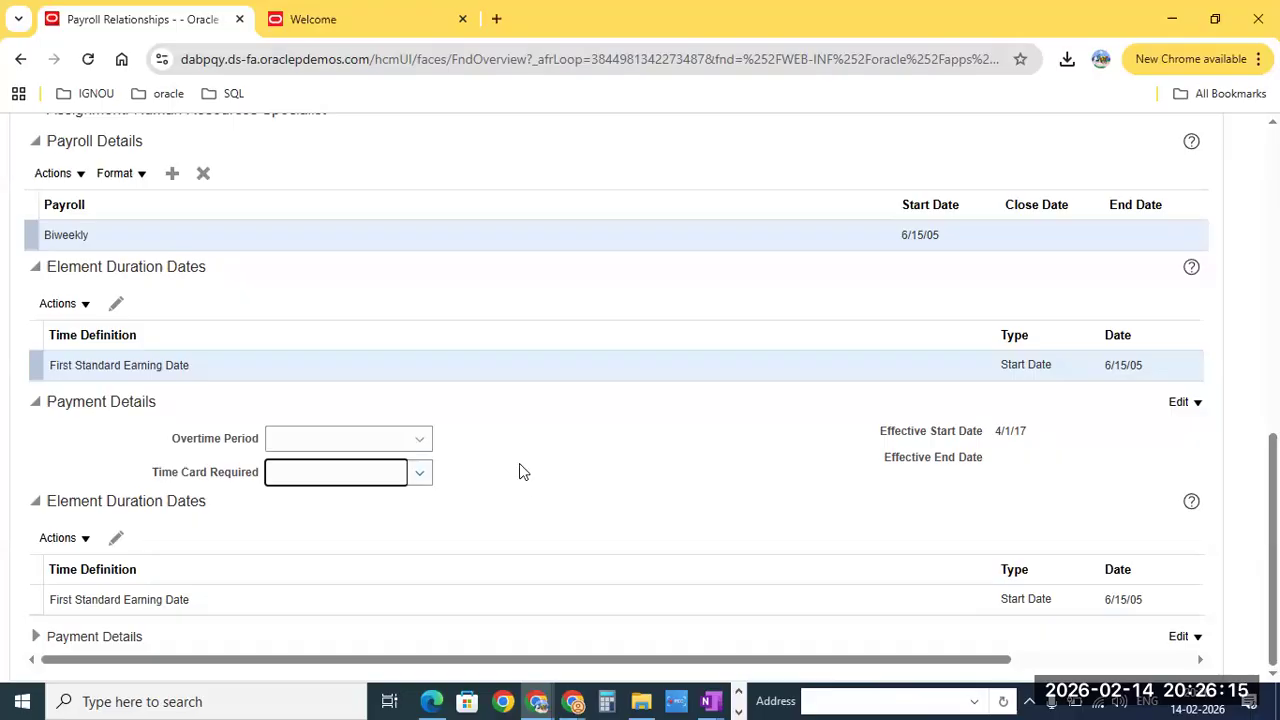
Step: Review the payroll relationship from its start date and element duration dates to the assignment's payroll and Time Card Required setting
scroll(519, 470, "up", 2)
scroll(519, 463, "down", 1)
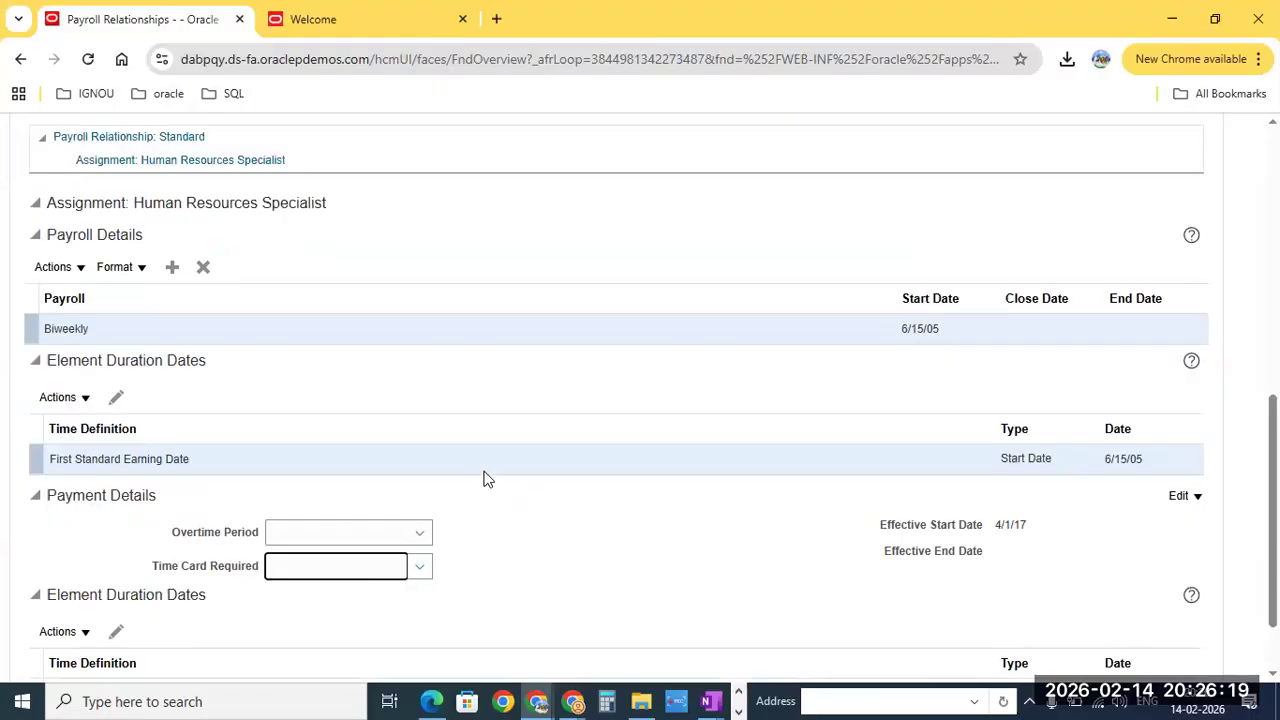
scroll(485, 477, "up", 4)
scroll(485, 477, "up", 3)
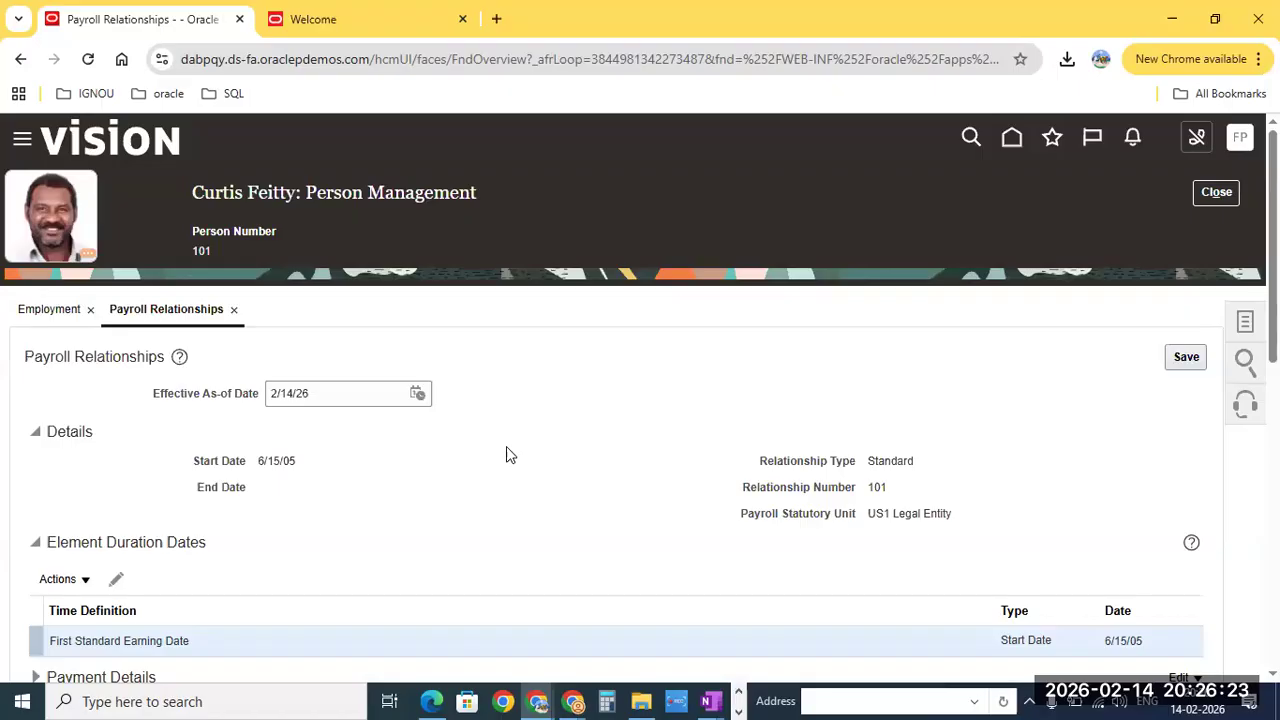
scroll(600, 436, "down", 1)
scroll(597, 436, "down", 1)
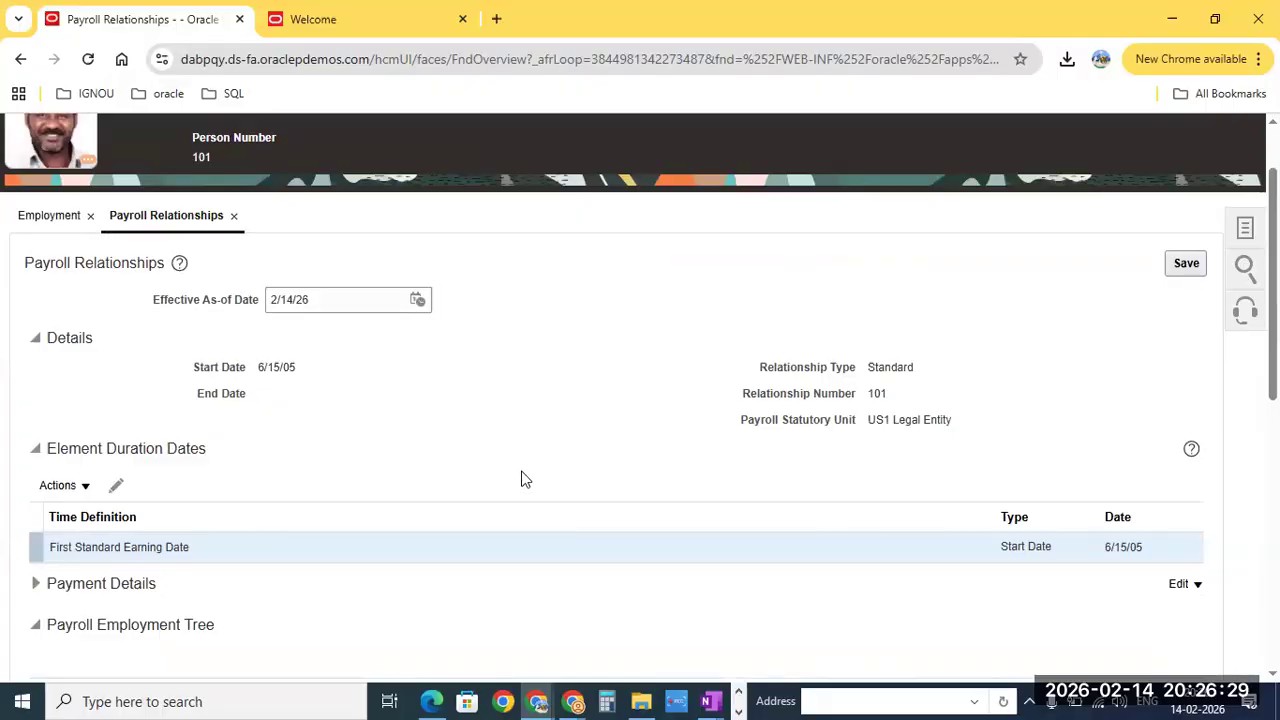
scroll(358, 491, "down", 2)
scroll(555, 525, "down", 2)
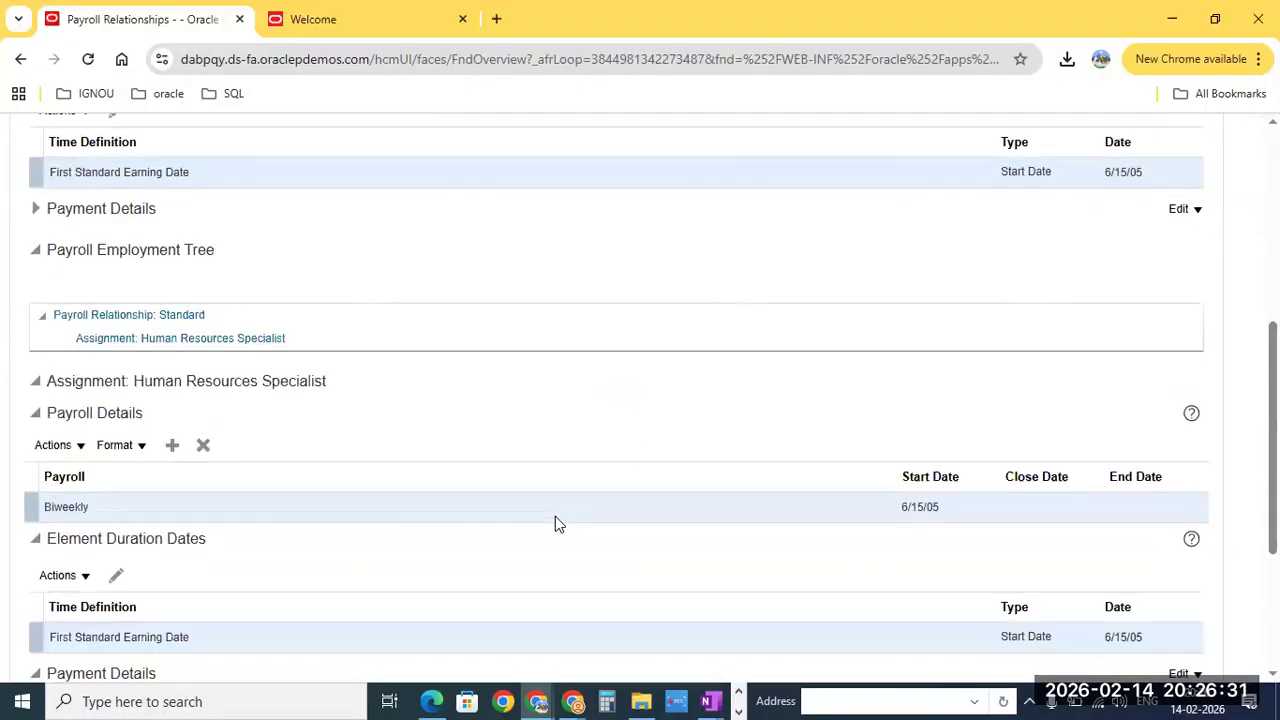
scroll(576, 386, "down", 2)
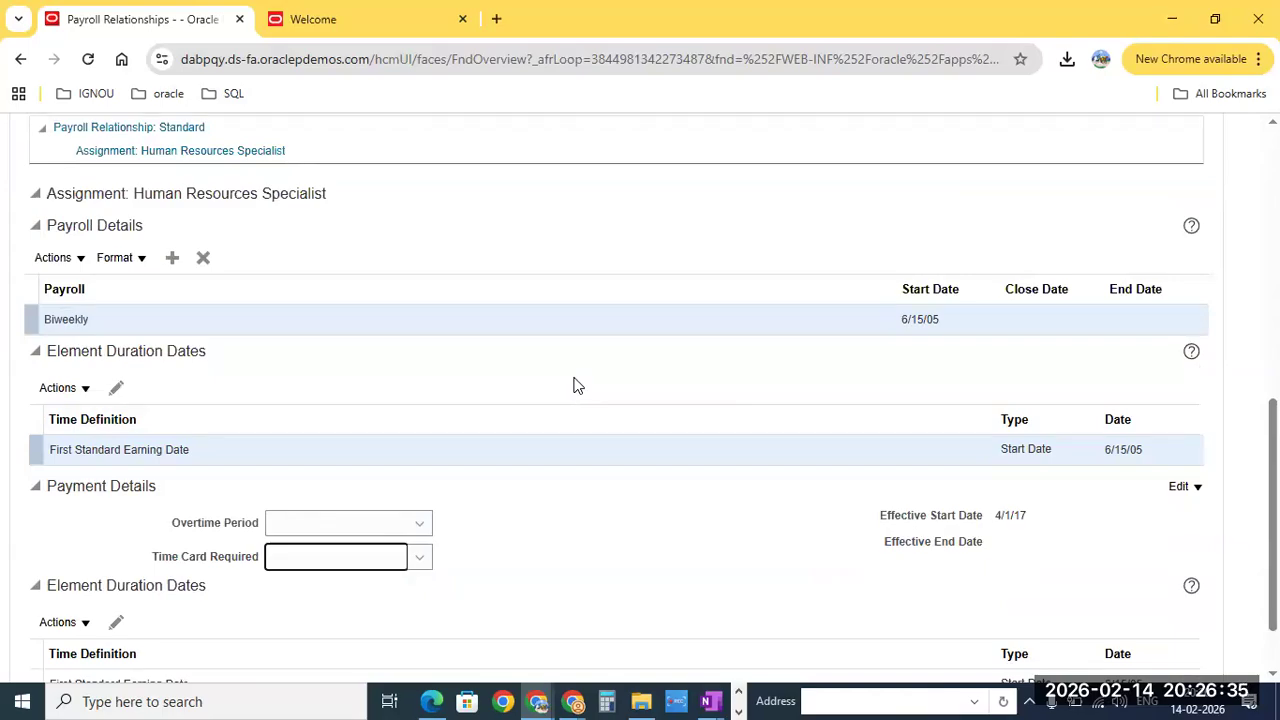
Step: Switch to the Time and Absences browser window, go to the home page and view the My Team, My Client Groups and Me sections
mouse_move(573, 698)
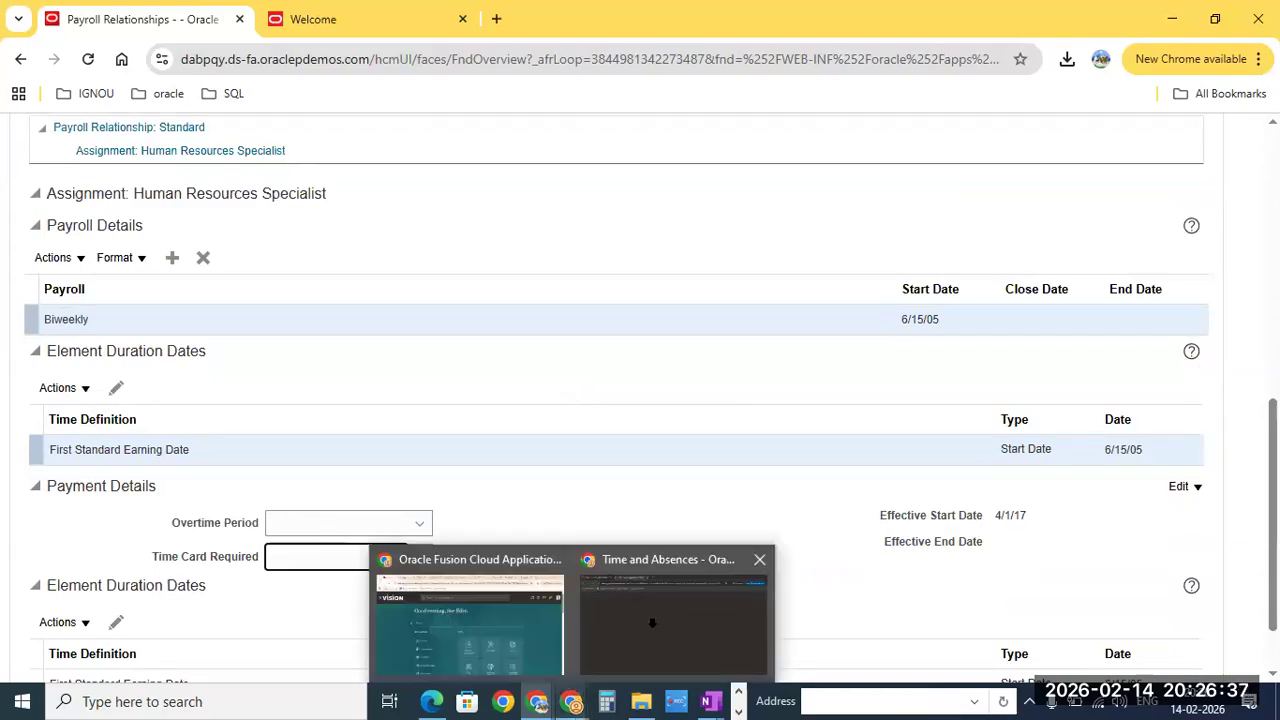
left_click(674, 618)
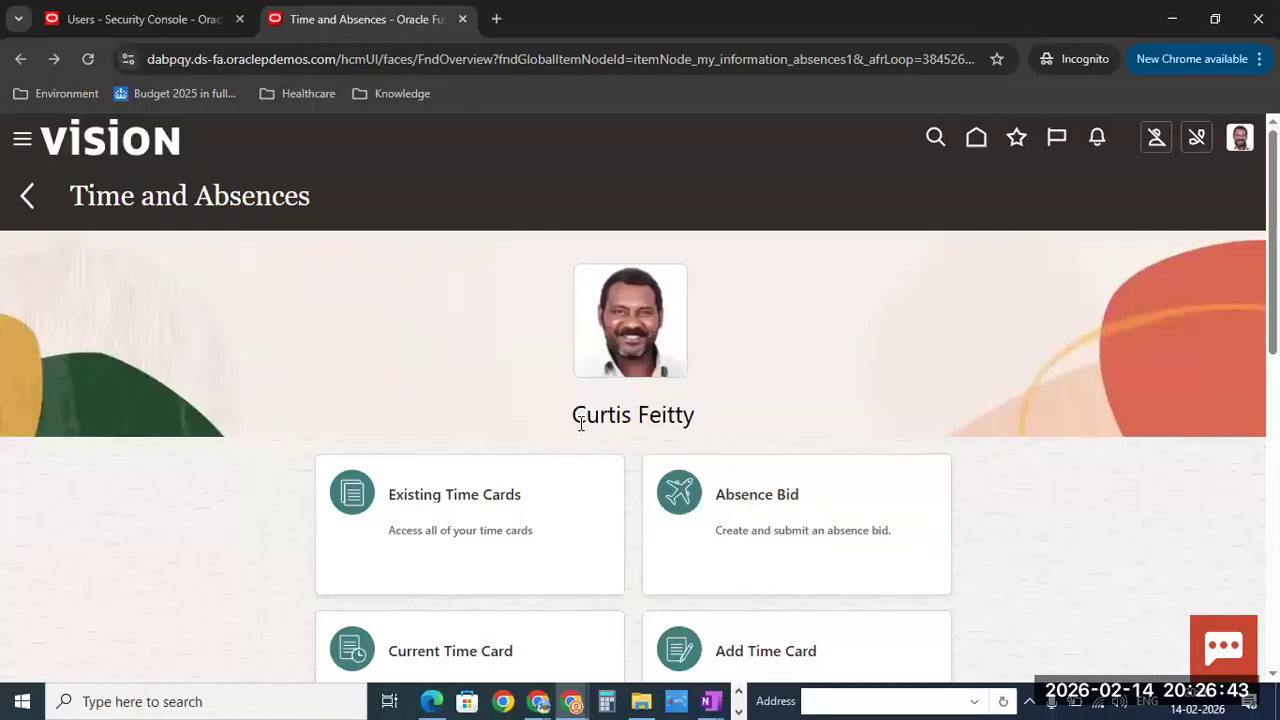
left_click(977, 139)
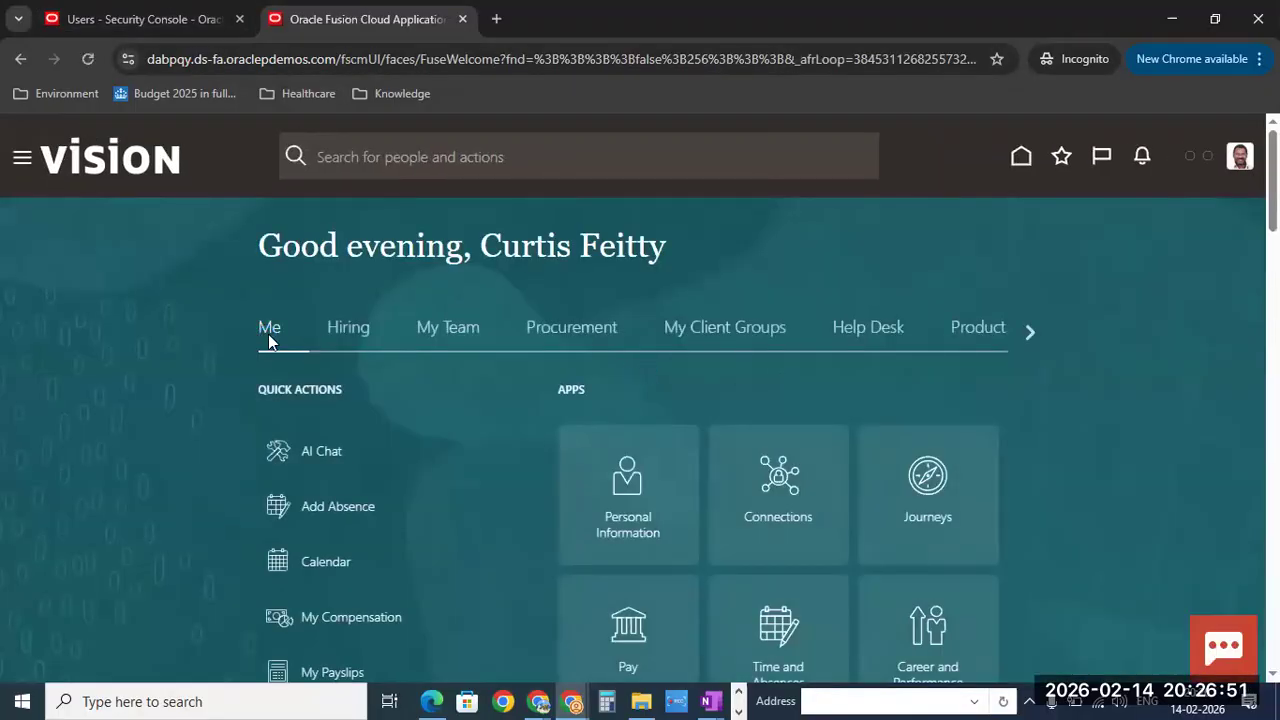
left_click(449, 330)
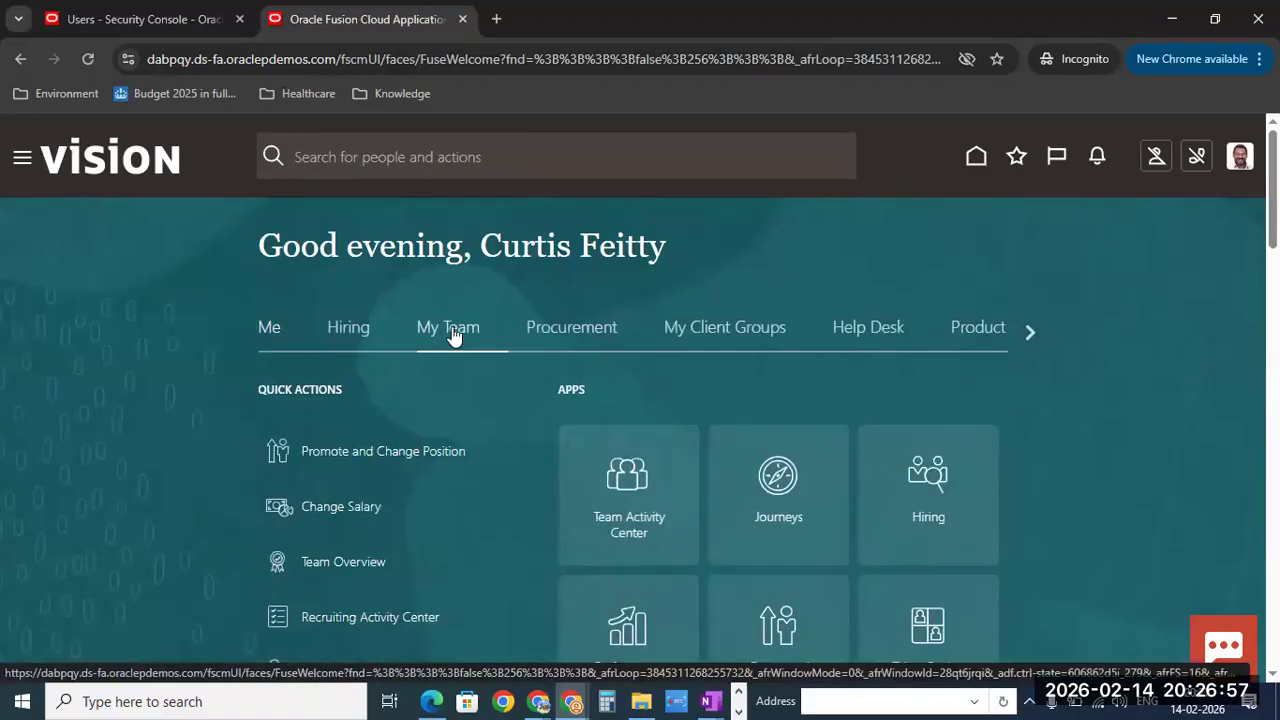
left_click(731, 337)
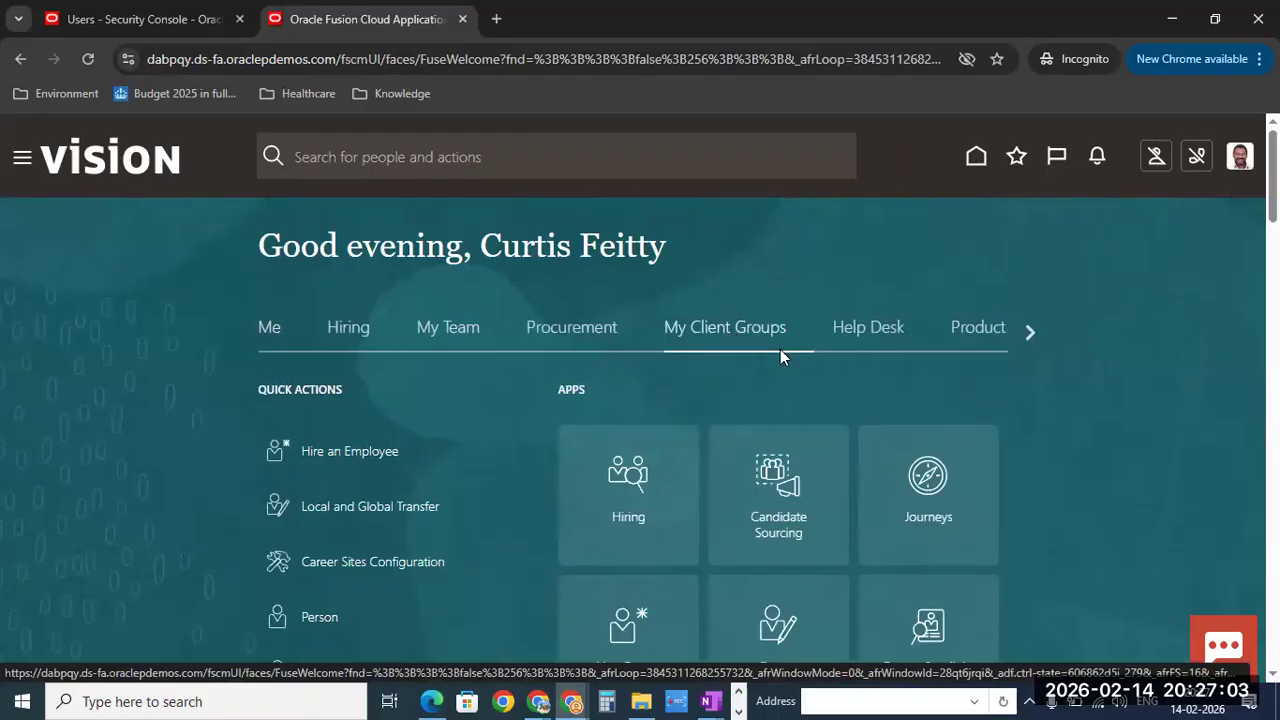
left_click(436, 335)
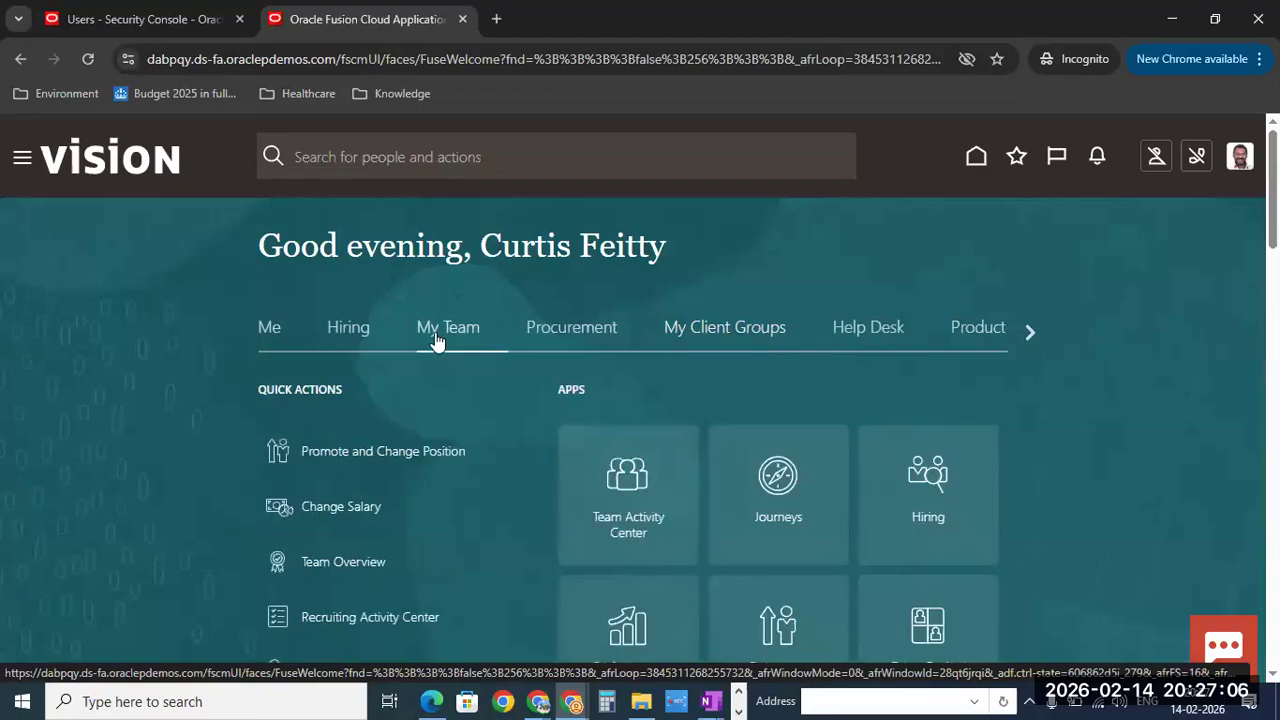
left_click(268, 330)
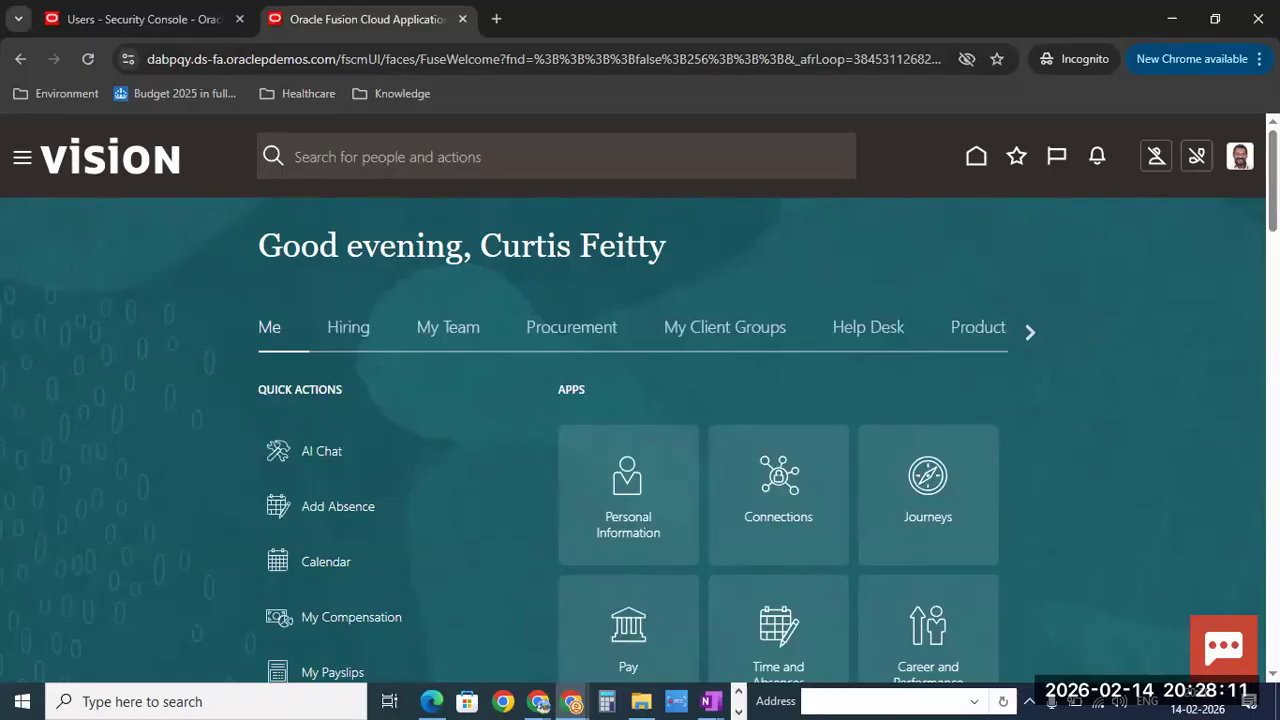
Step: Return to the Payroll Relationships browser window and check the choices for Time Card Required, leaving the field unset
mouse_move(571, 697)
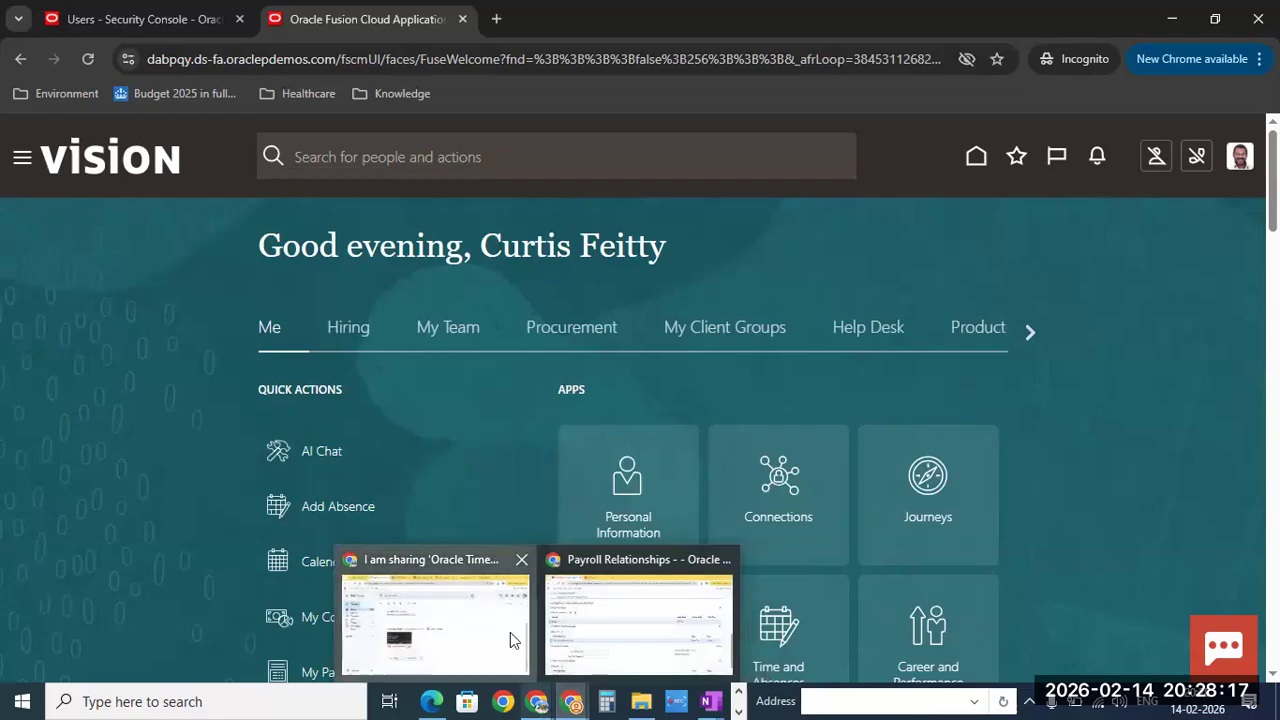
left_click(510, 633)
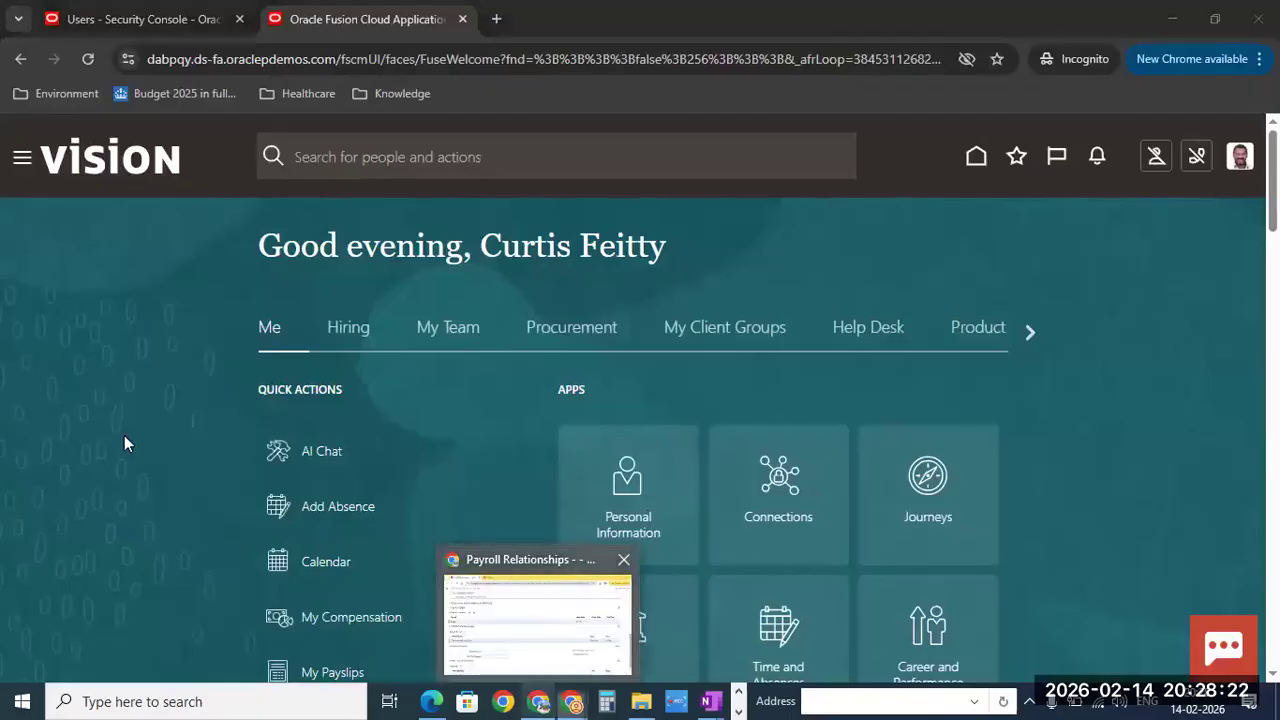
left_click(549, 612)
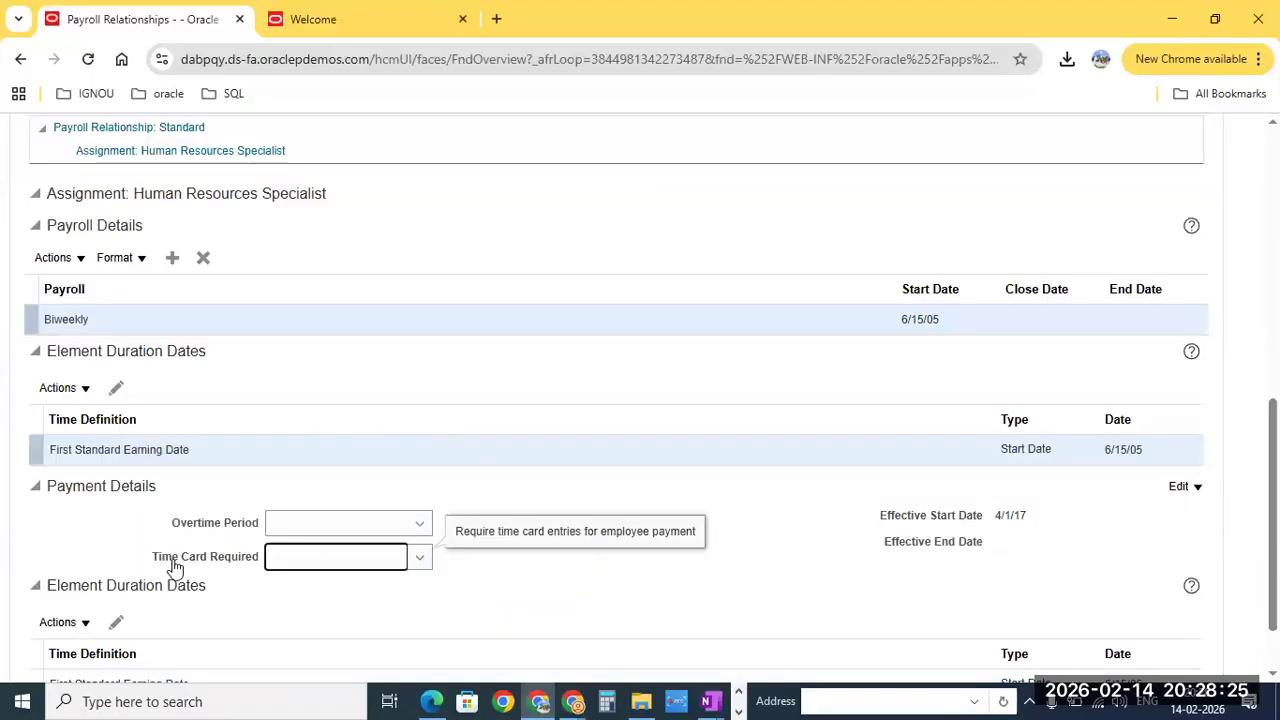
left_click(328, 564)
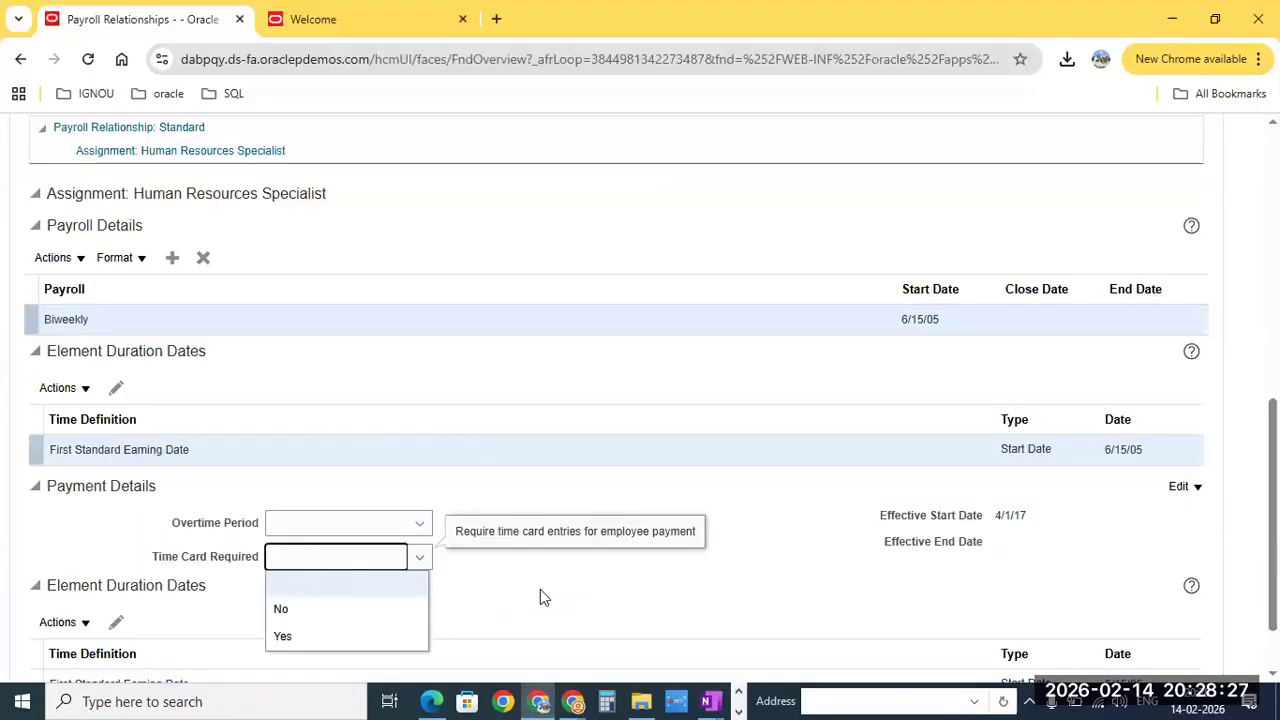
left_click(605, 483)
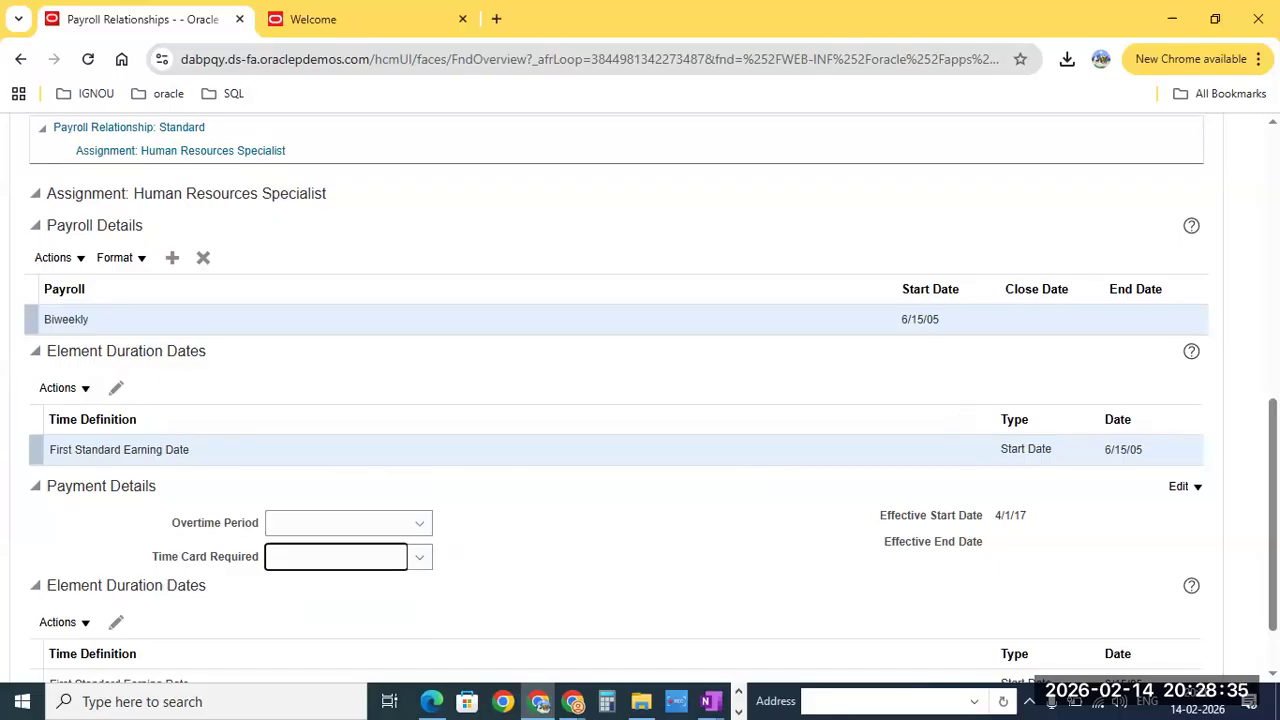
key("alt+Tab")
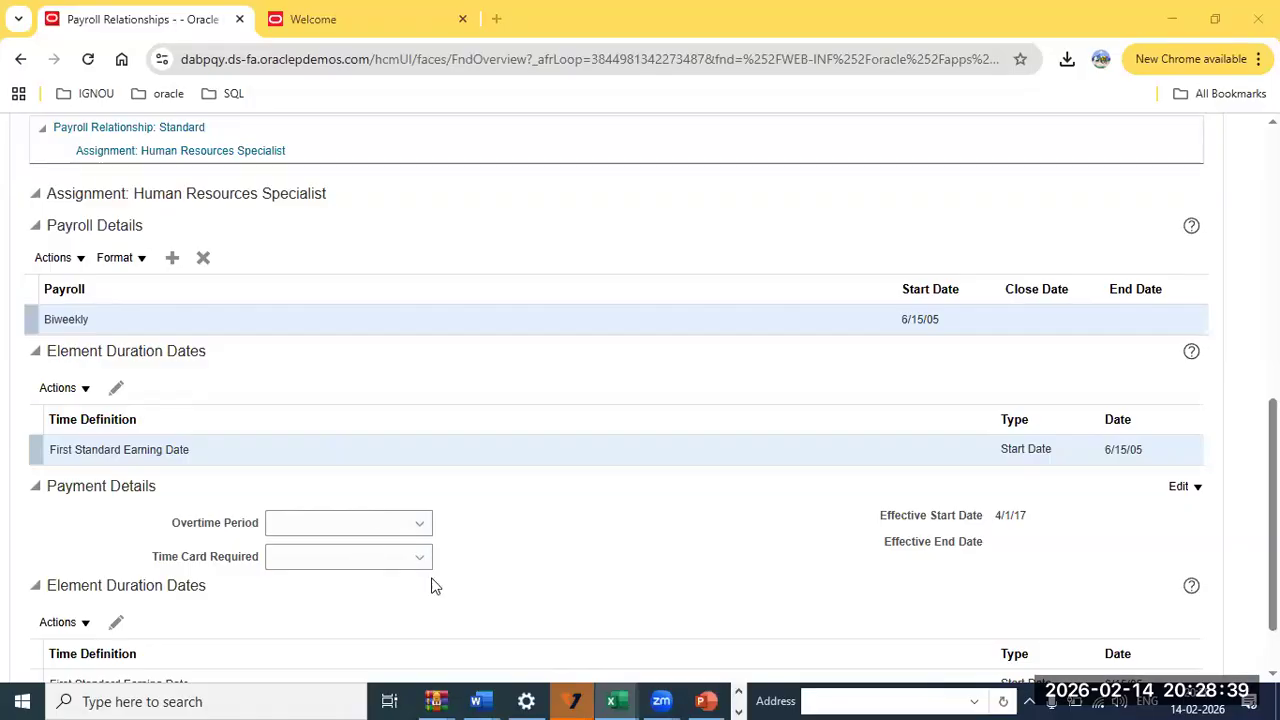
left_click(738, 692)
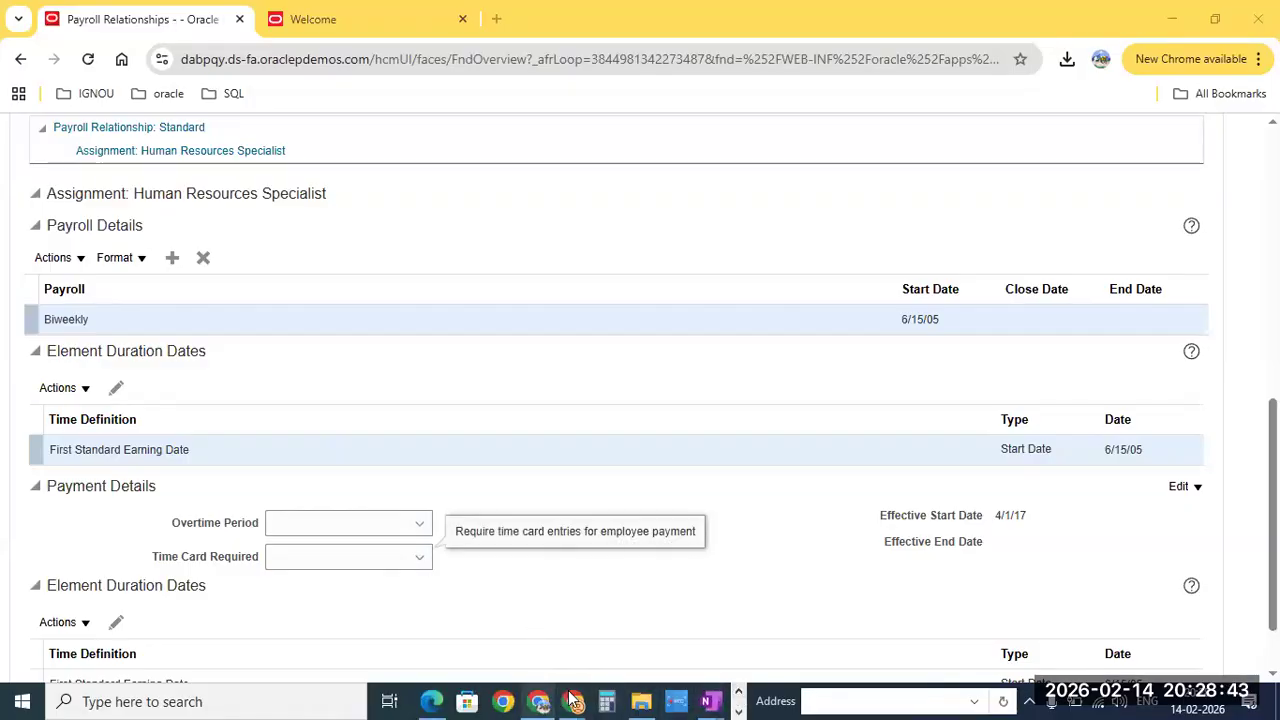
mouse_move(572, 700)
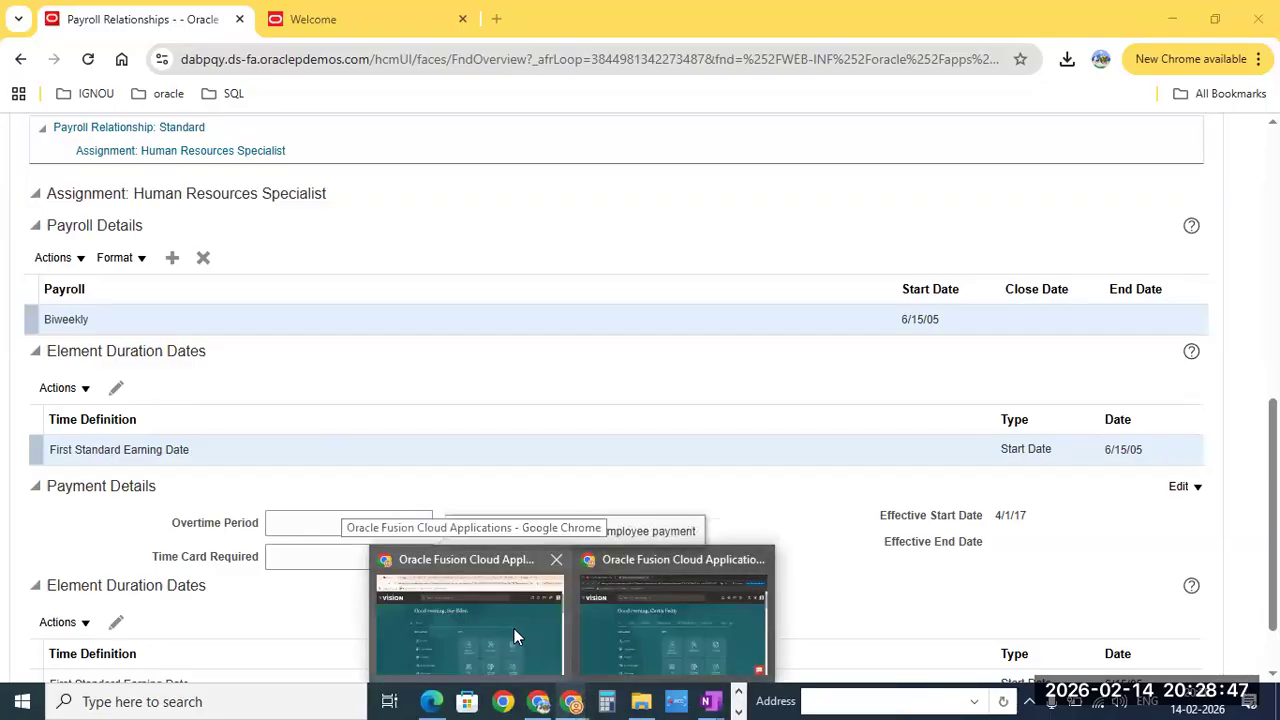
left_click(647, 627)
left_click(572, 701)
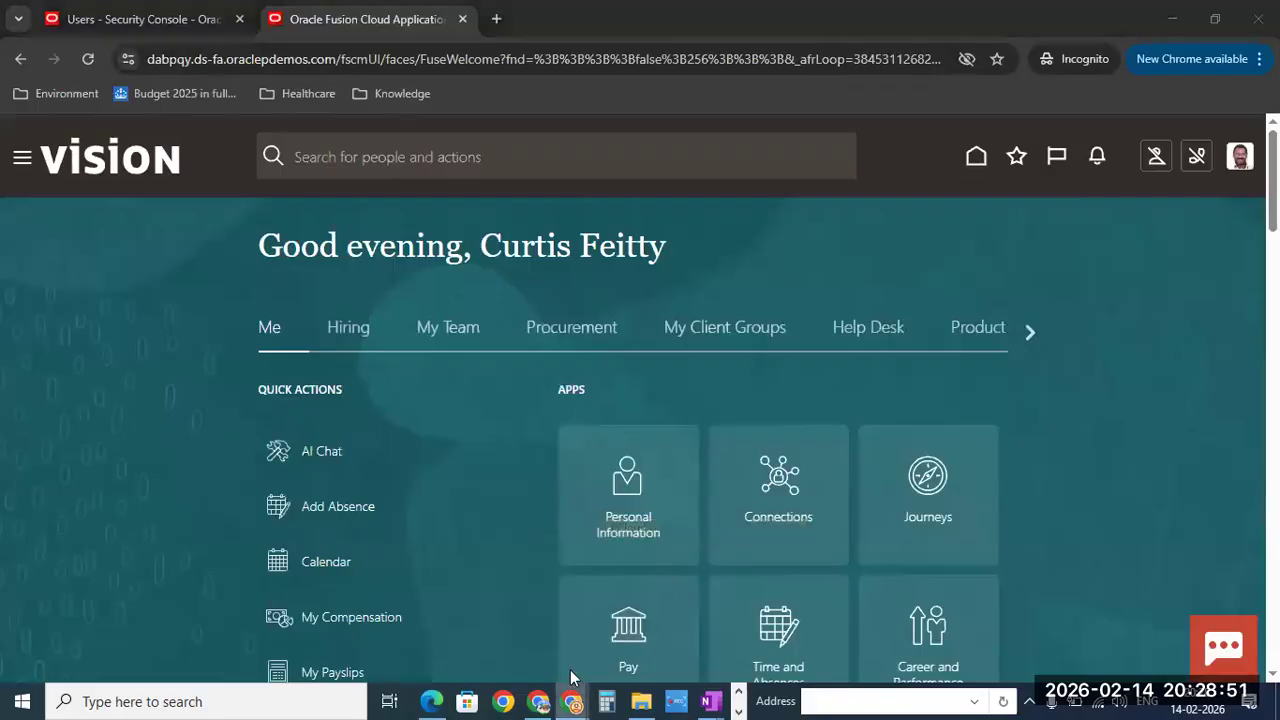
left_click(482, 625)
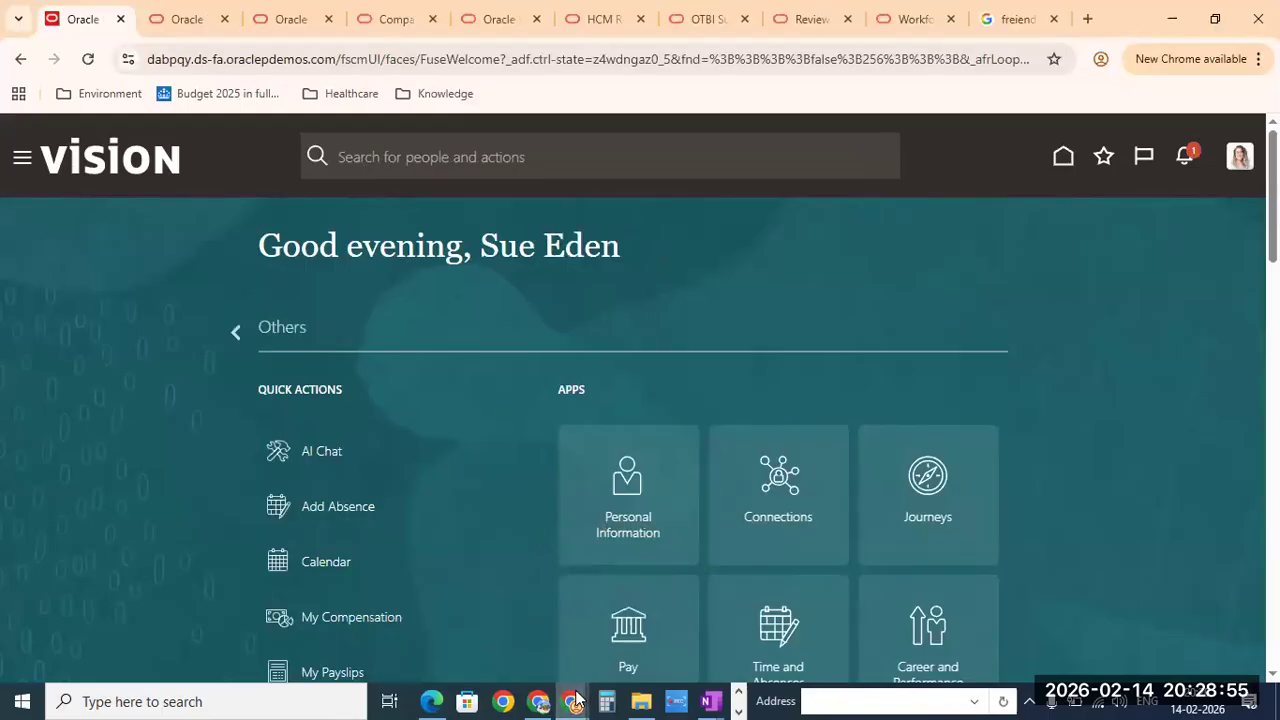
mouse_move(538, 701)
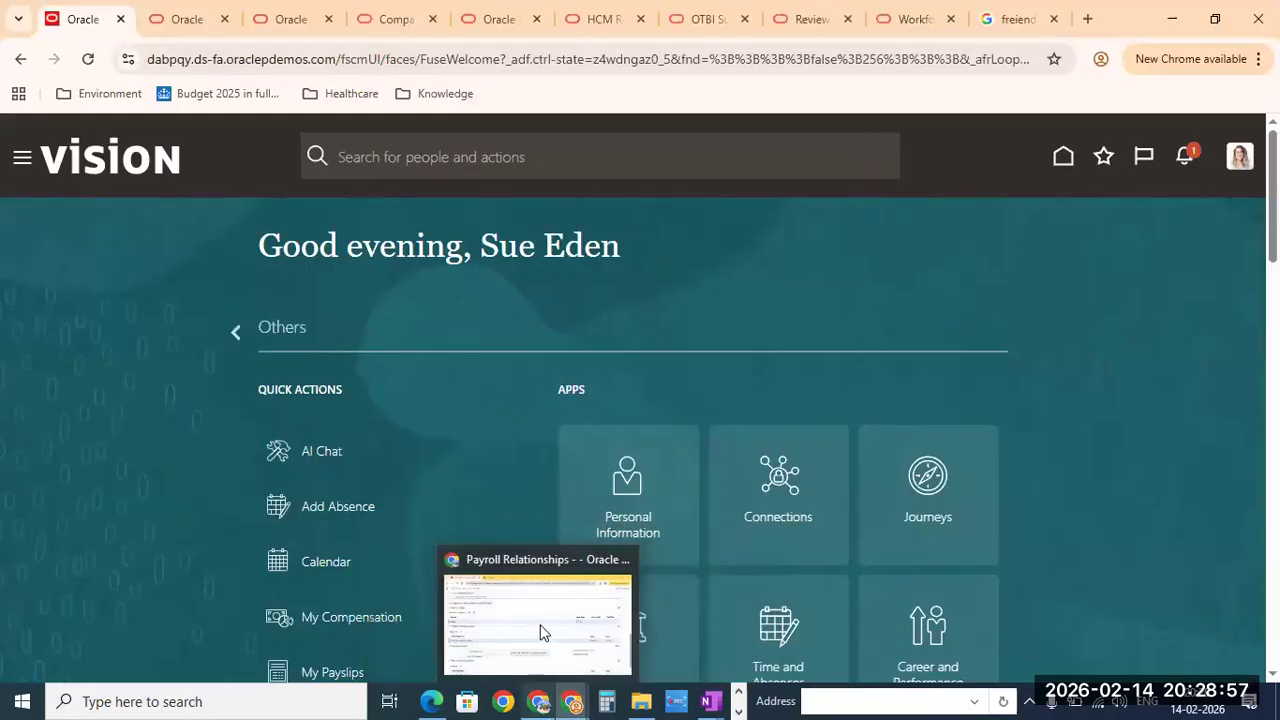
left_click(540, 628)
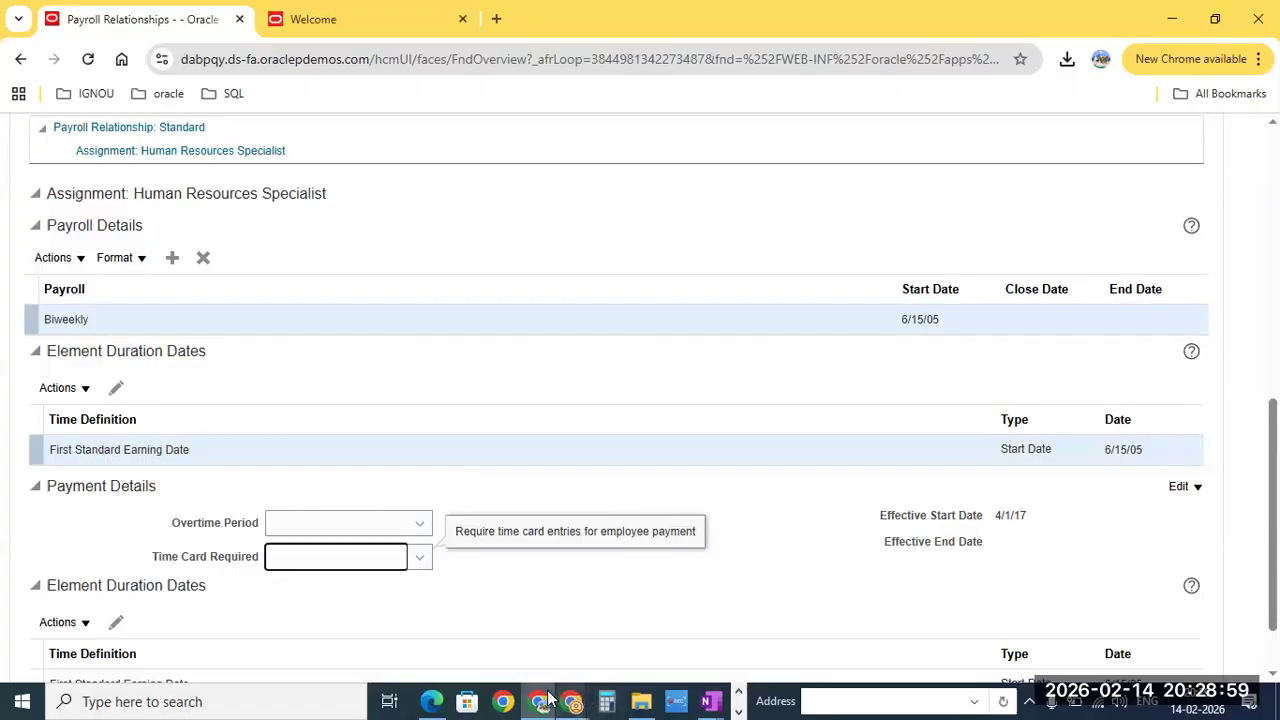
mouse_move(573, 701)
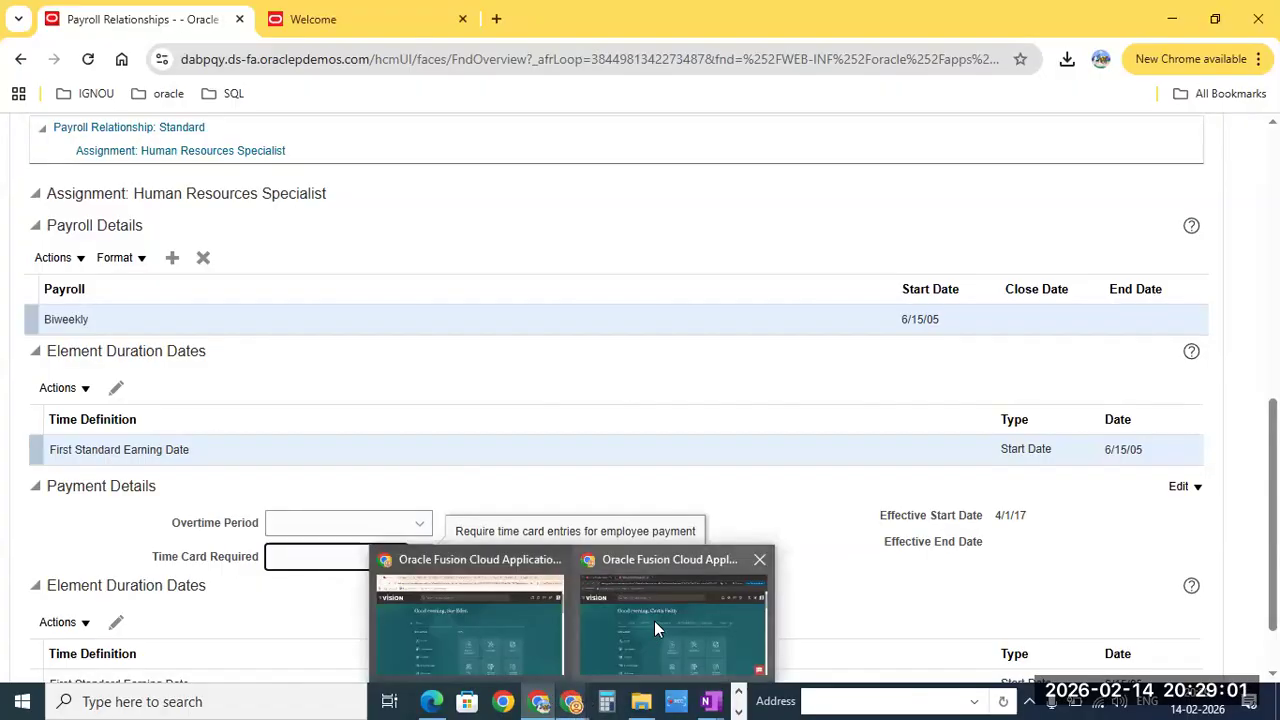
left_click(654, 621)
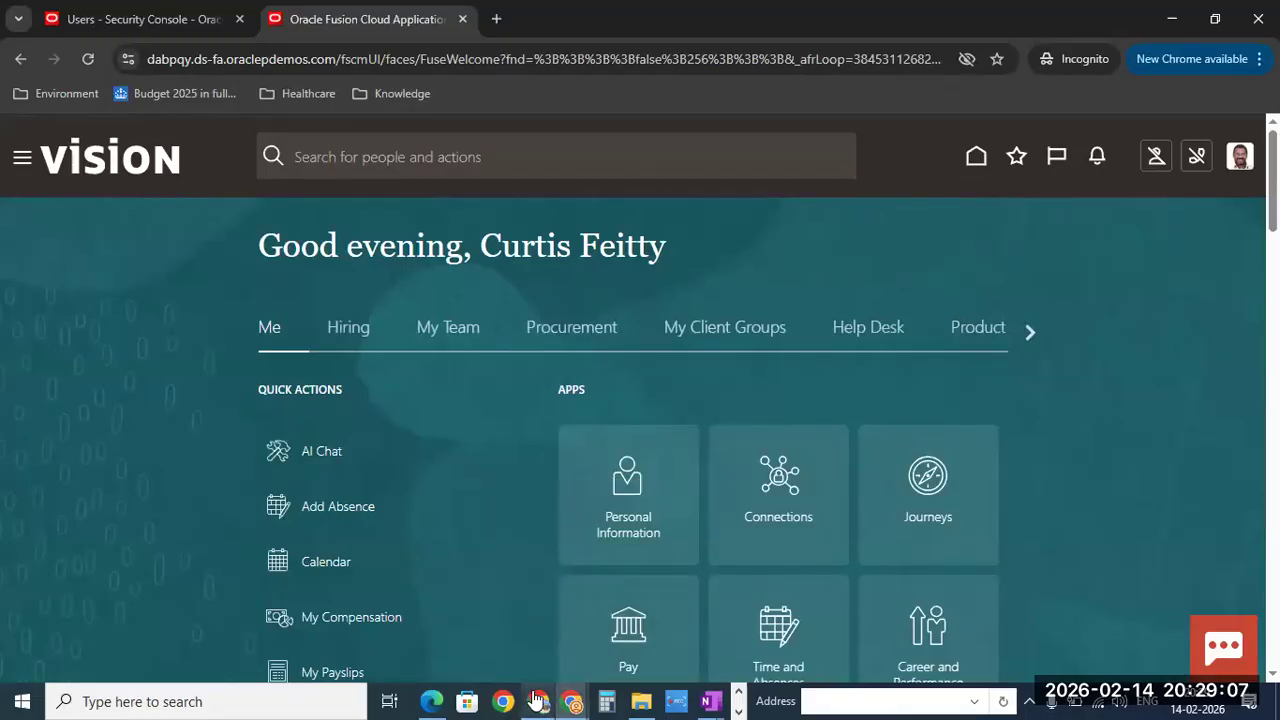
Step: Go back to the Payroll Relationships window and recheck the Time Card Required field in Payment Details without choosing a value
mouse_move(536, 701)
left_click(529, 632)
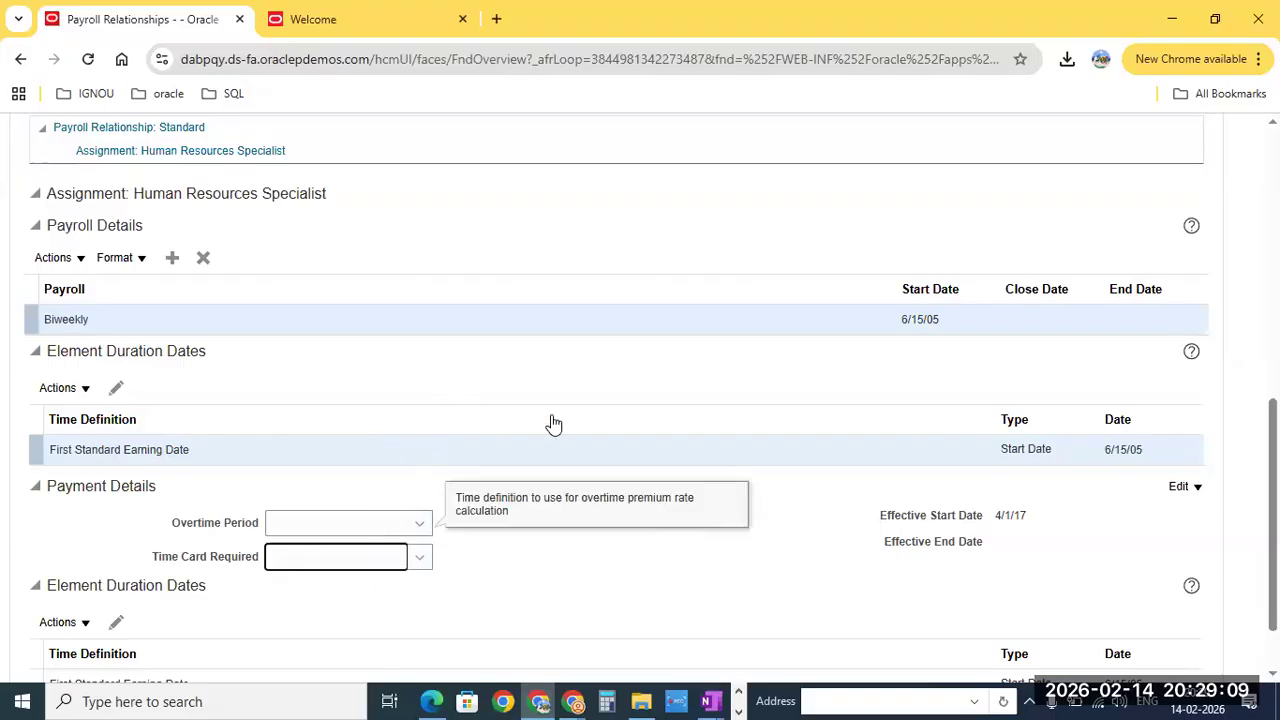
left_click(391, 563)
left_click(380, 423)
Step: Switch to the employee's home page browser window and display the My Client Groups quick actions and apps
left_click(572, 701)
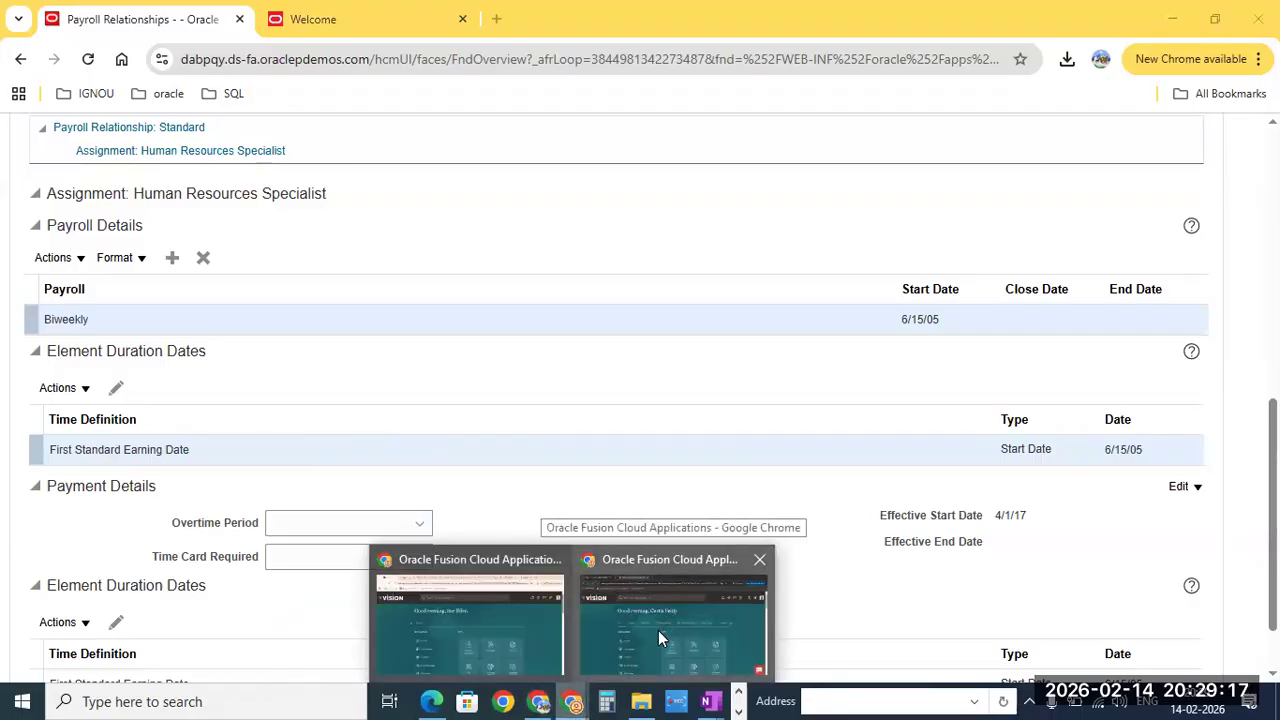
left_click(658, 630)
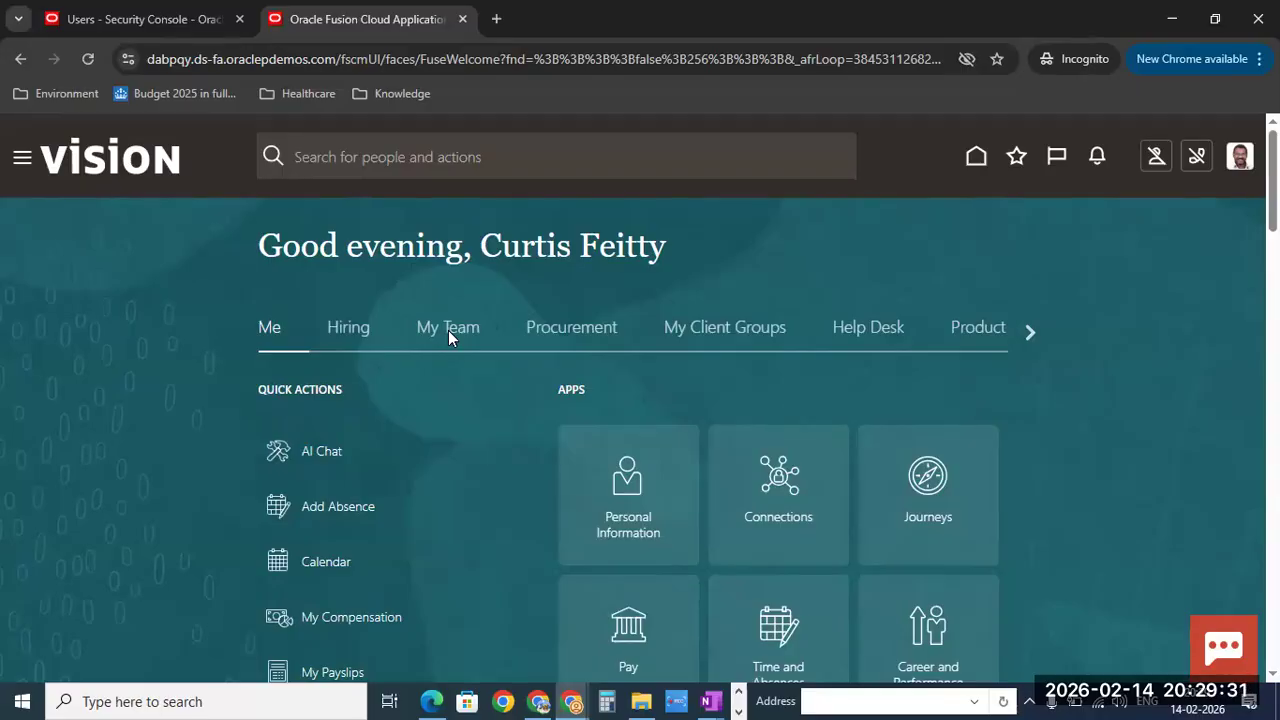
left_click(716, 338)
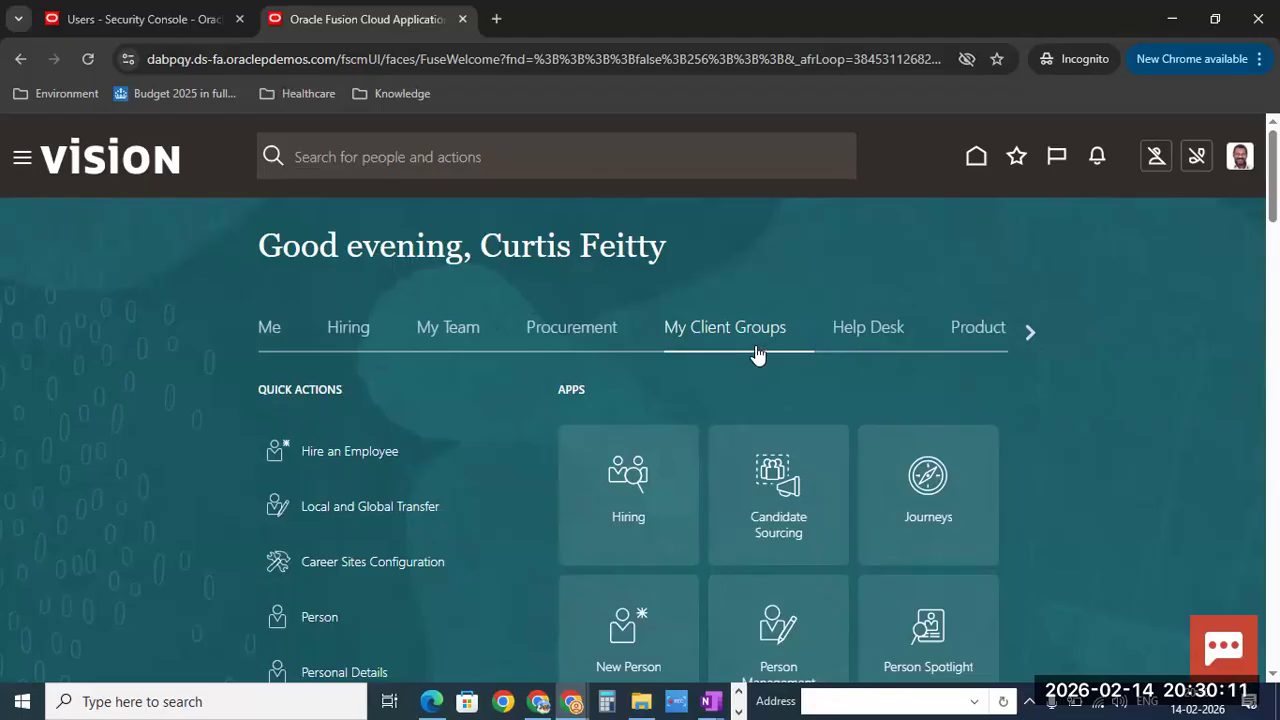
left_click(757, 352)
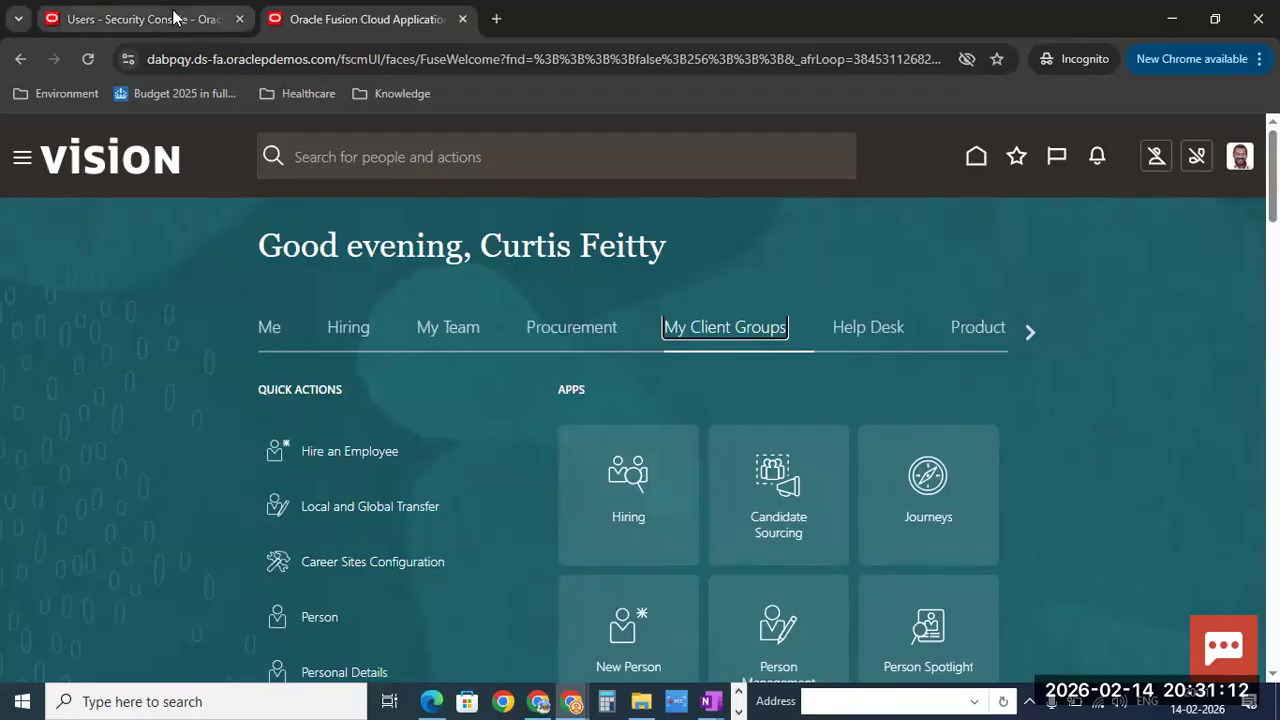
mouse_move(175, 18)
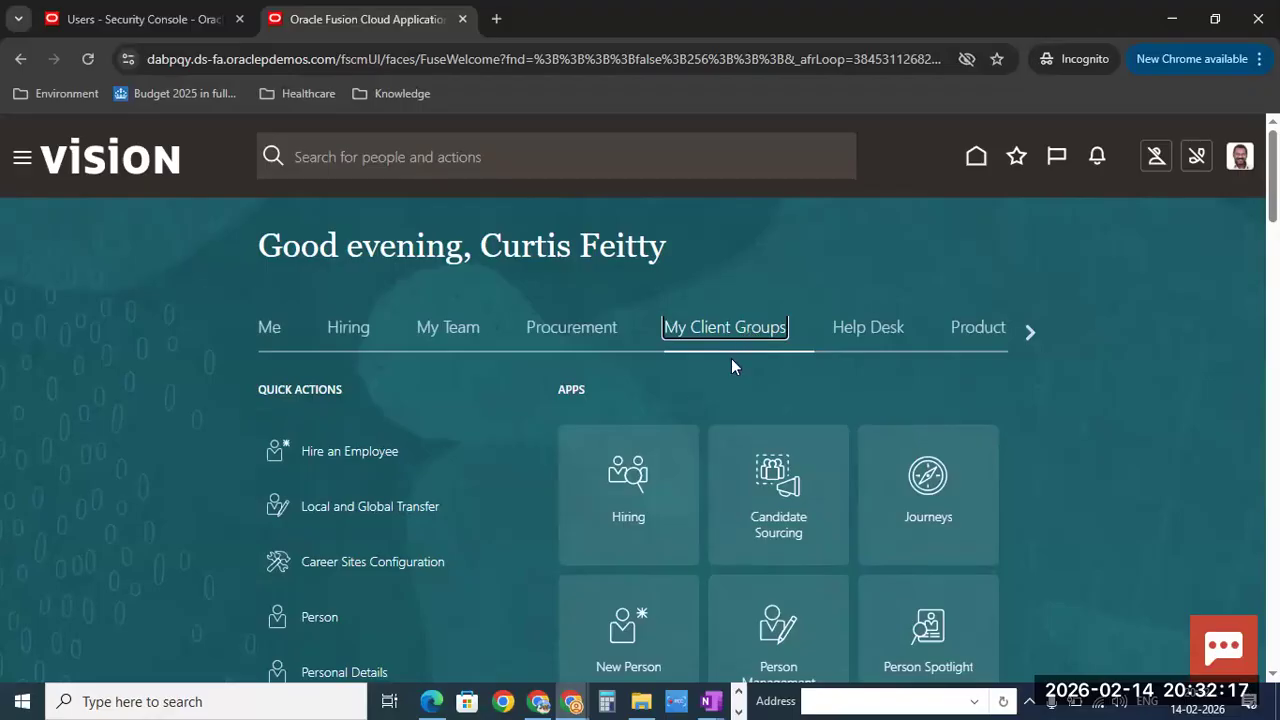
Step: Look through the My Client Groups apps, then open Time Management's Team Time Cards, reloading the page
scroll(731, 351, "down", 4)
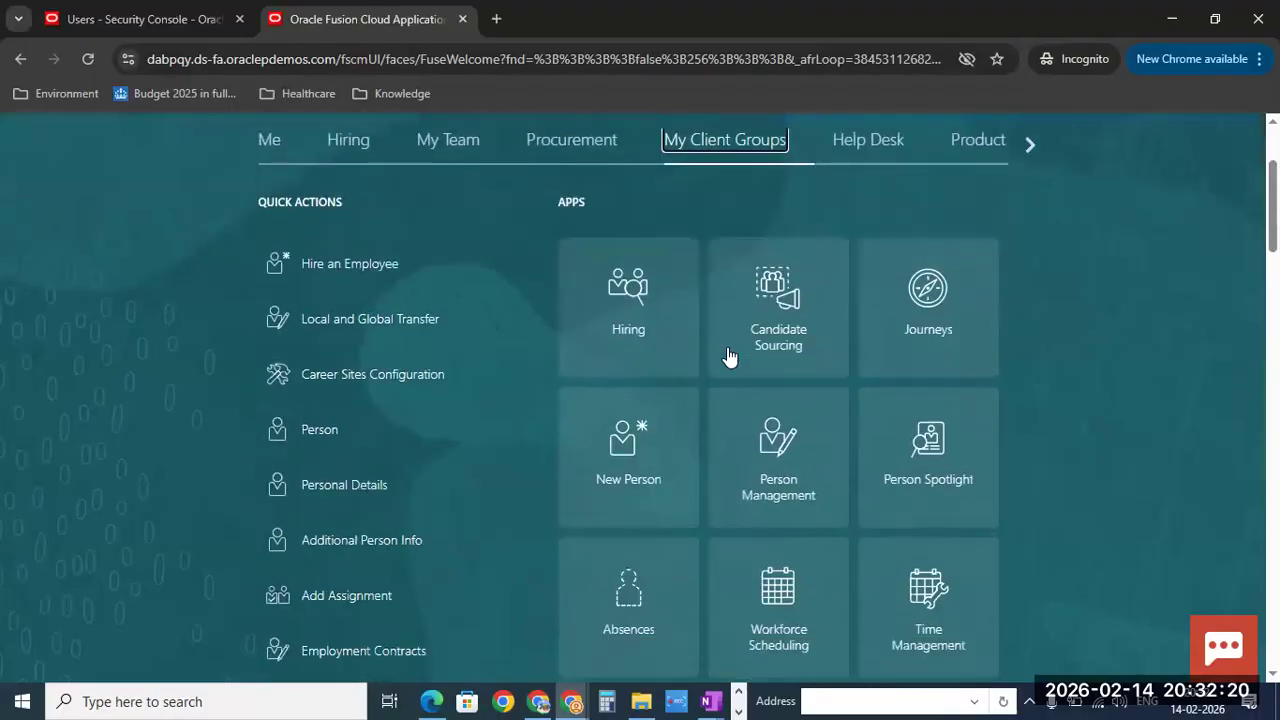
scroll(727, 355, "down", 2)
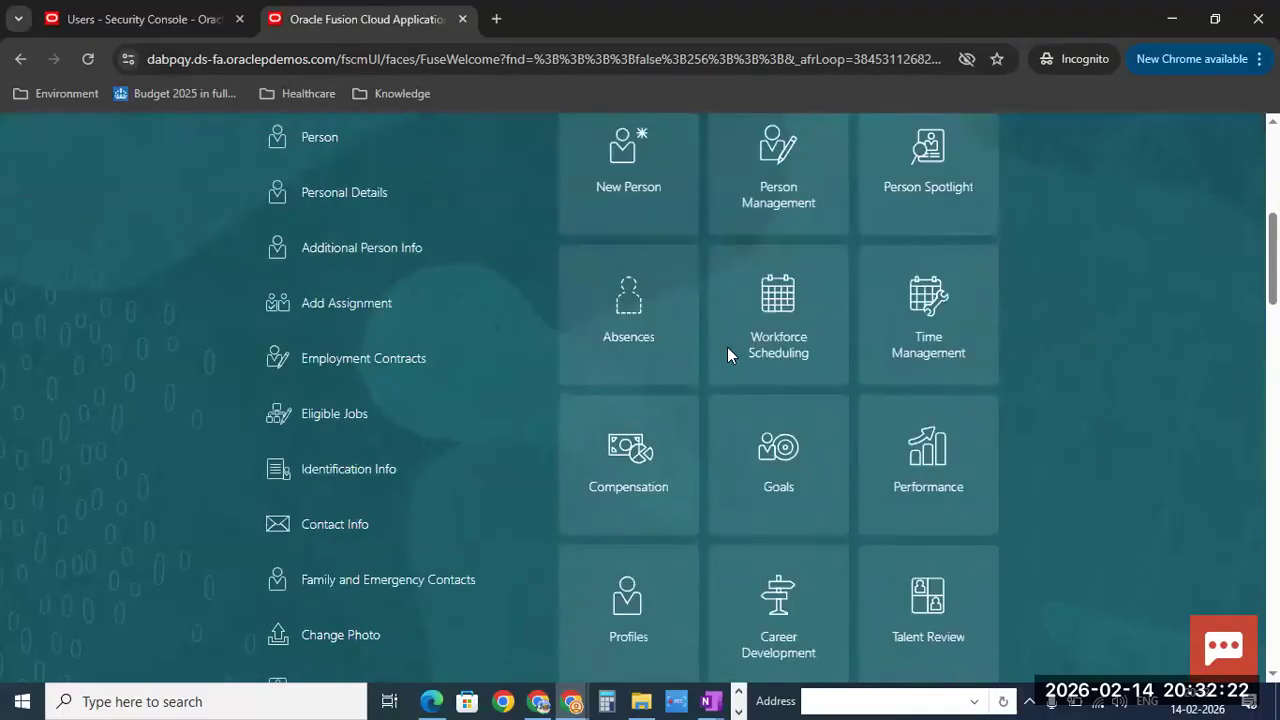
scroll(800, 358, "up", 4)
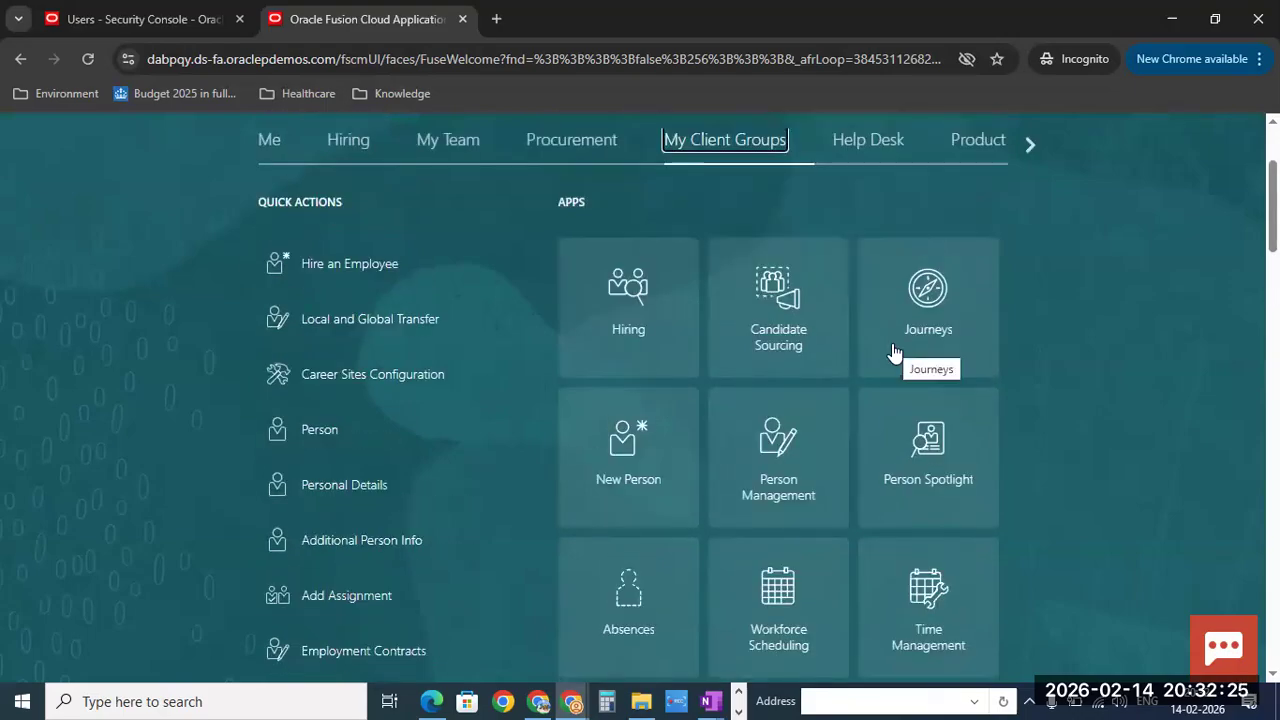
scroll(893, 352, "down", 3)
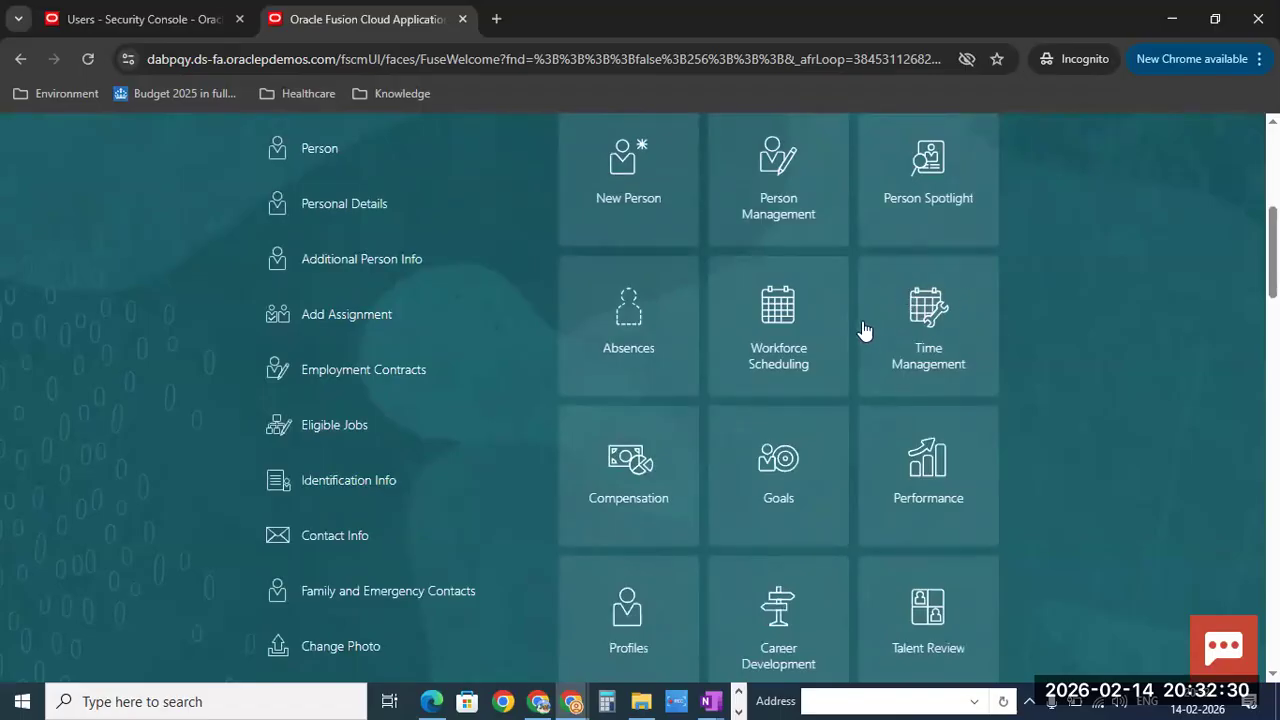
left_click(922, 320)
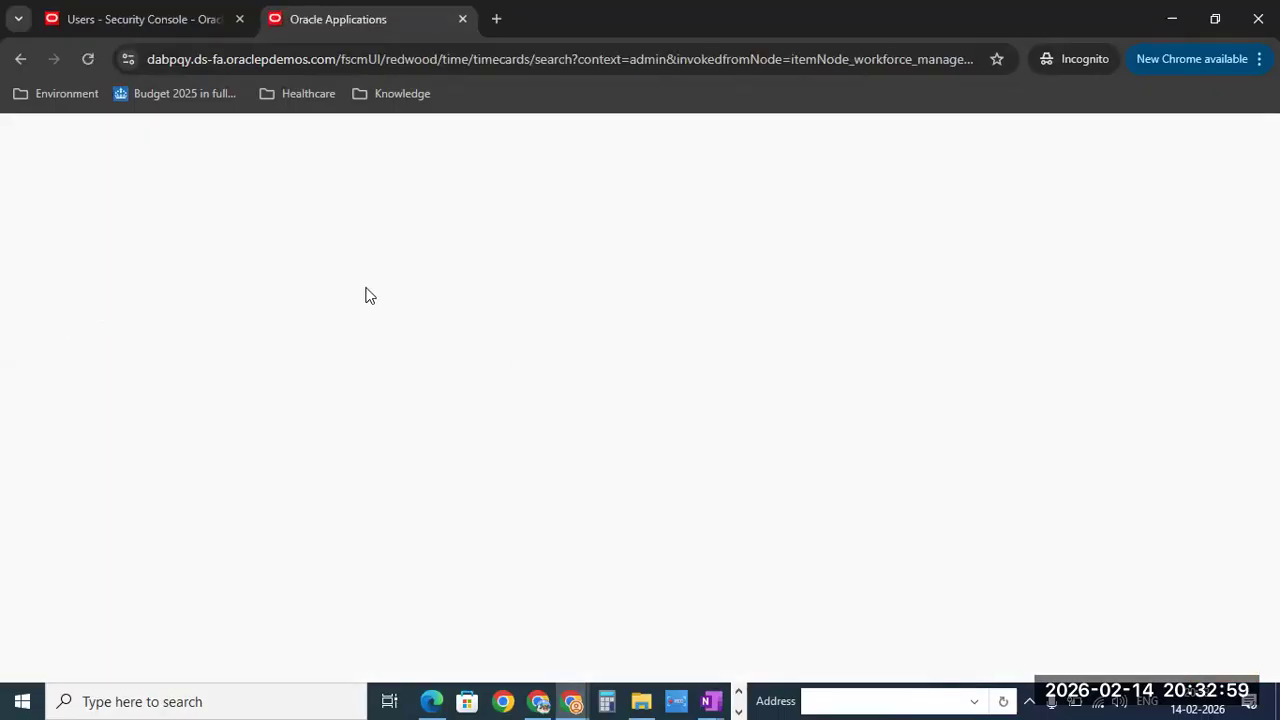
left_click(88, 59)
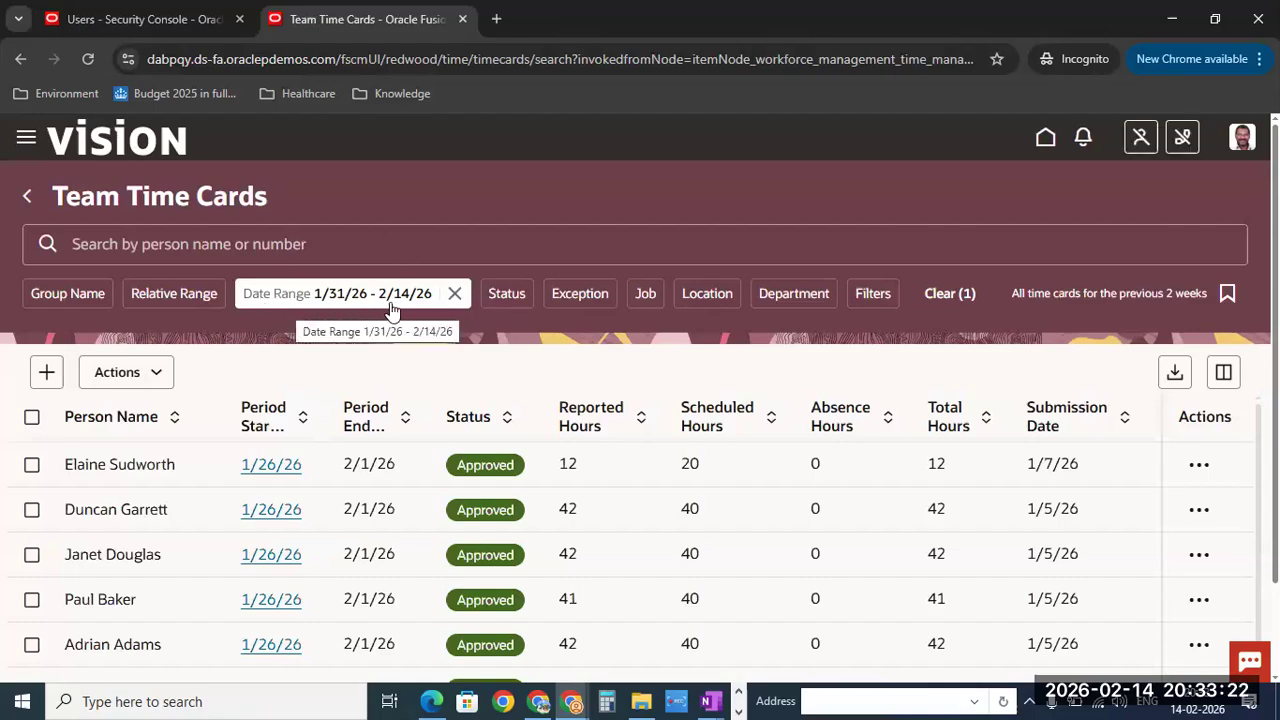
Step: Remove the Date Range filter from Team Time Cards and look over the listed time cards
left_click(454, 294)
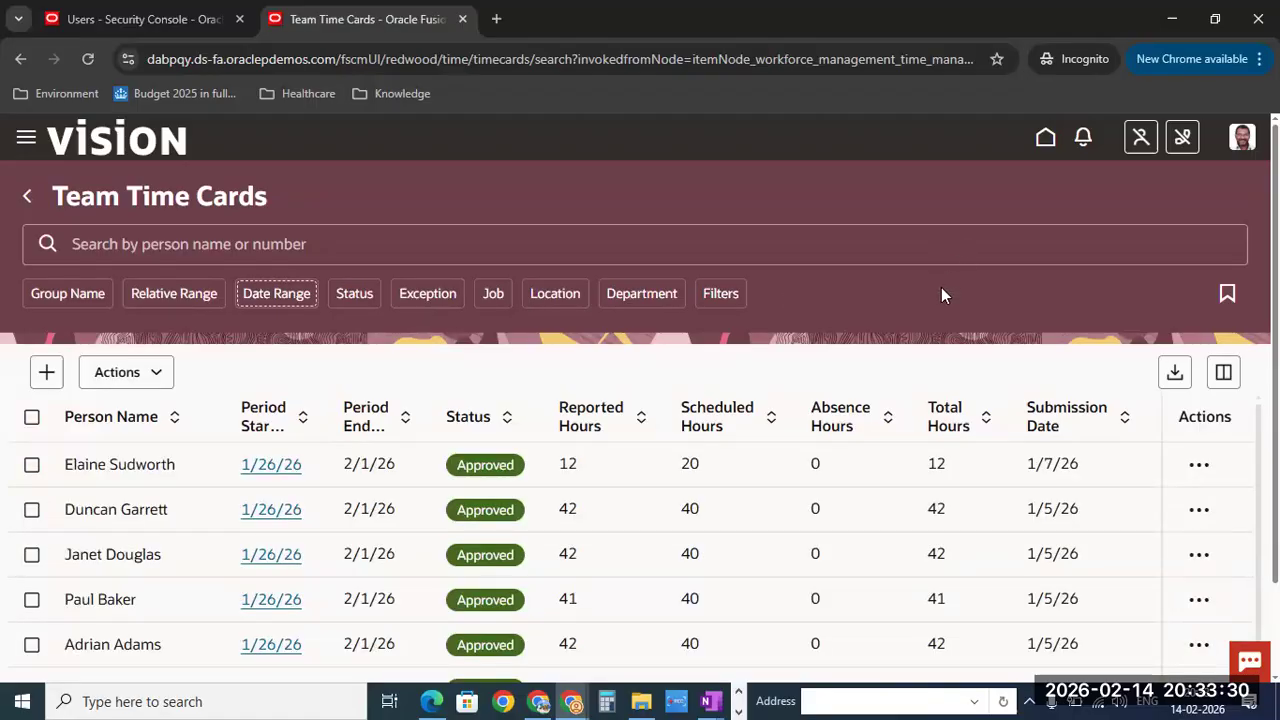
scroll(941, 287, "down", 1)
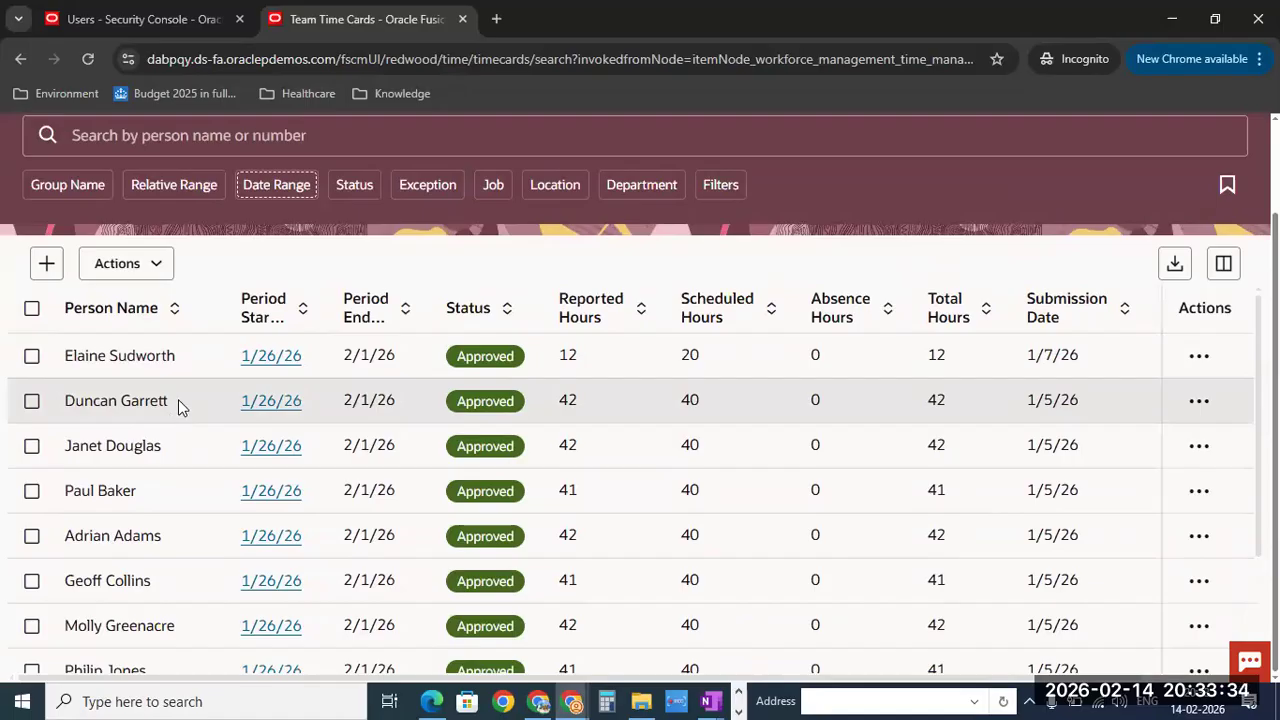
scroll(211, 231, "up", 1)
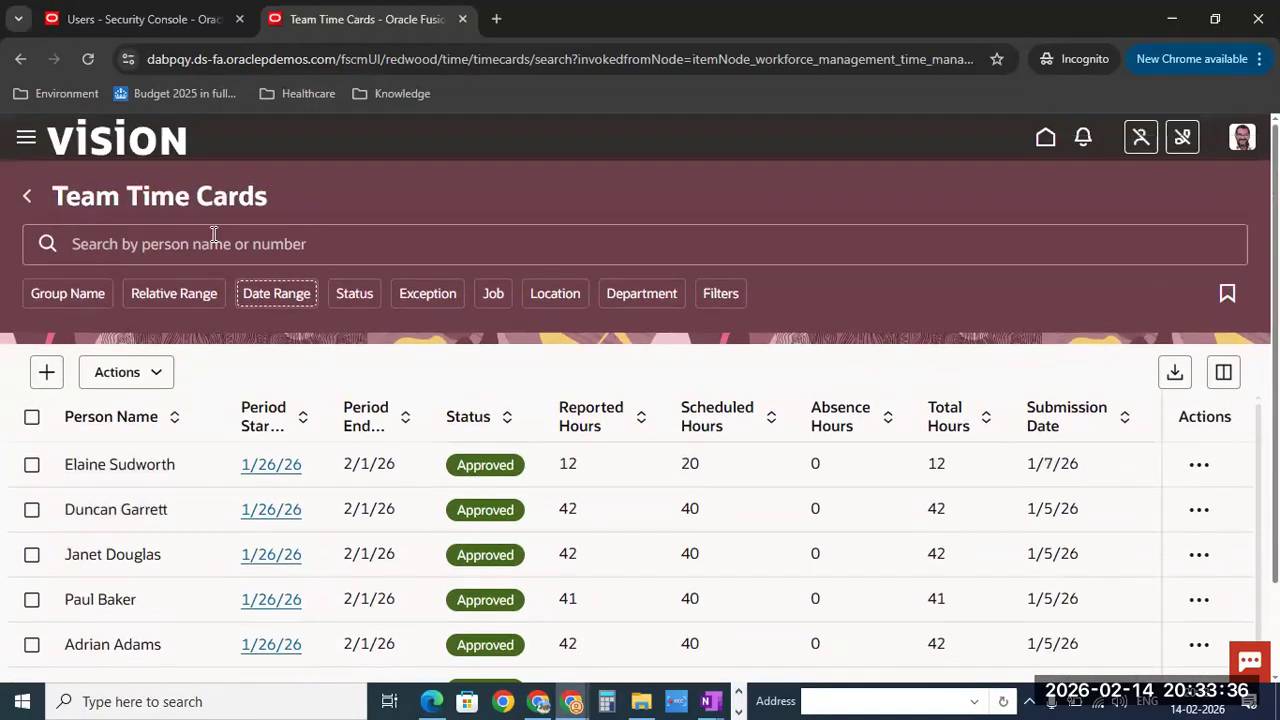
Step: Search Team Time Cards by an employee's first name, then replace that search with another employee's full name
left_click(213, 244)
type("Sue")
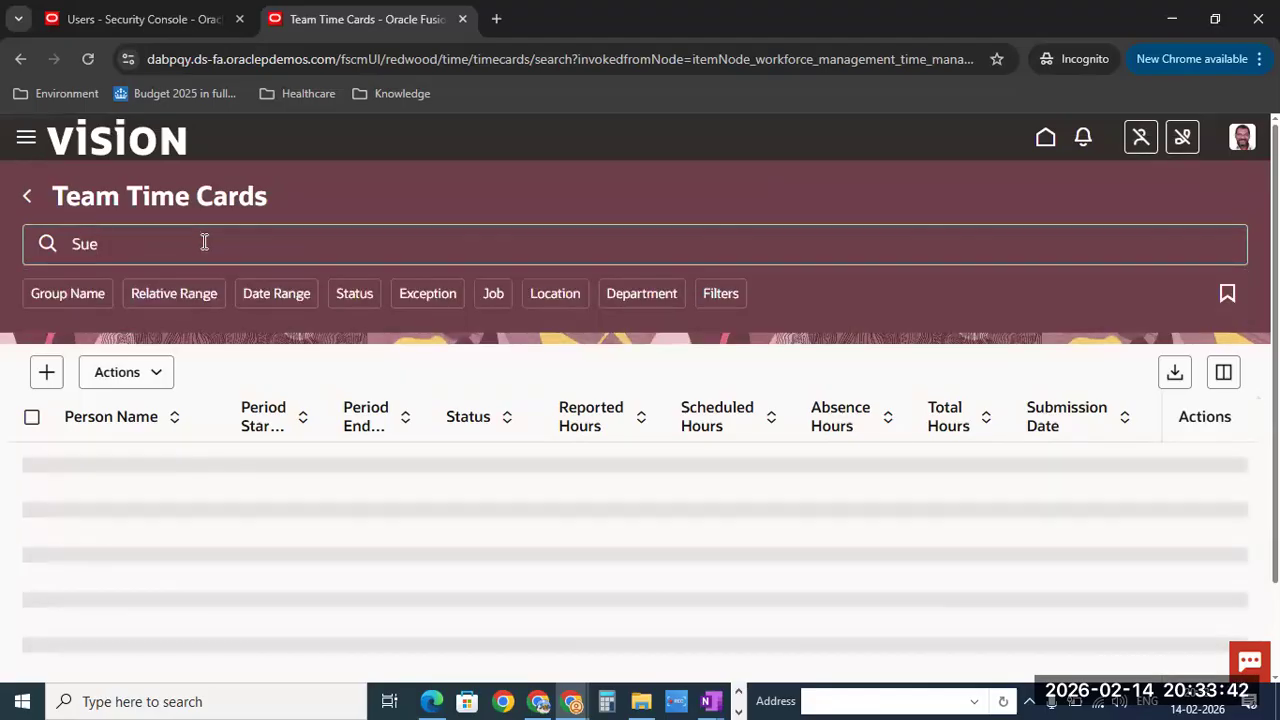
key("ctrl+a")
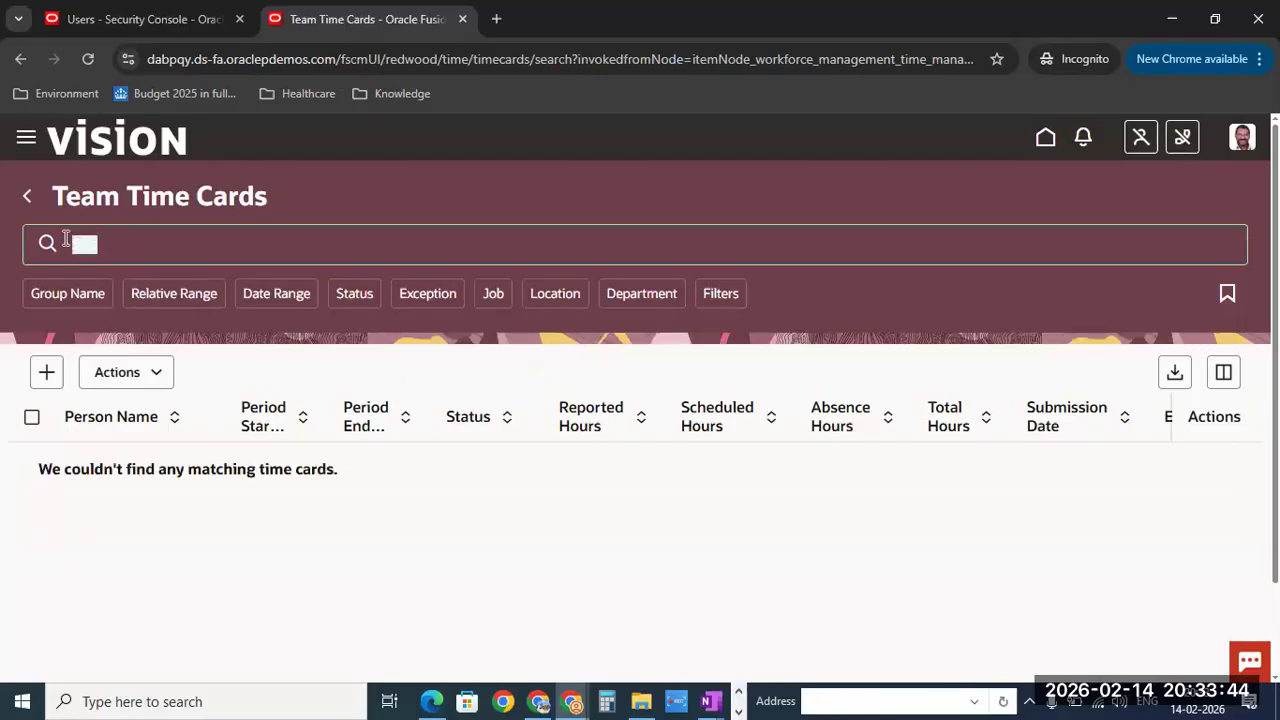
key("BackSpace")
left_click(200, 477)
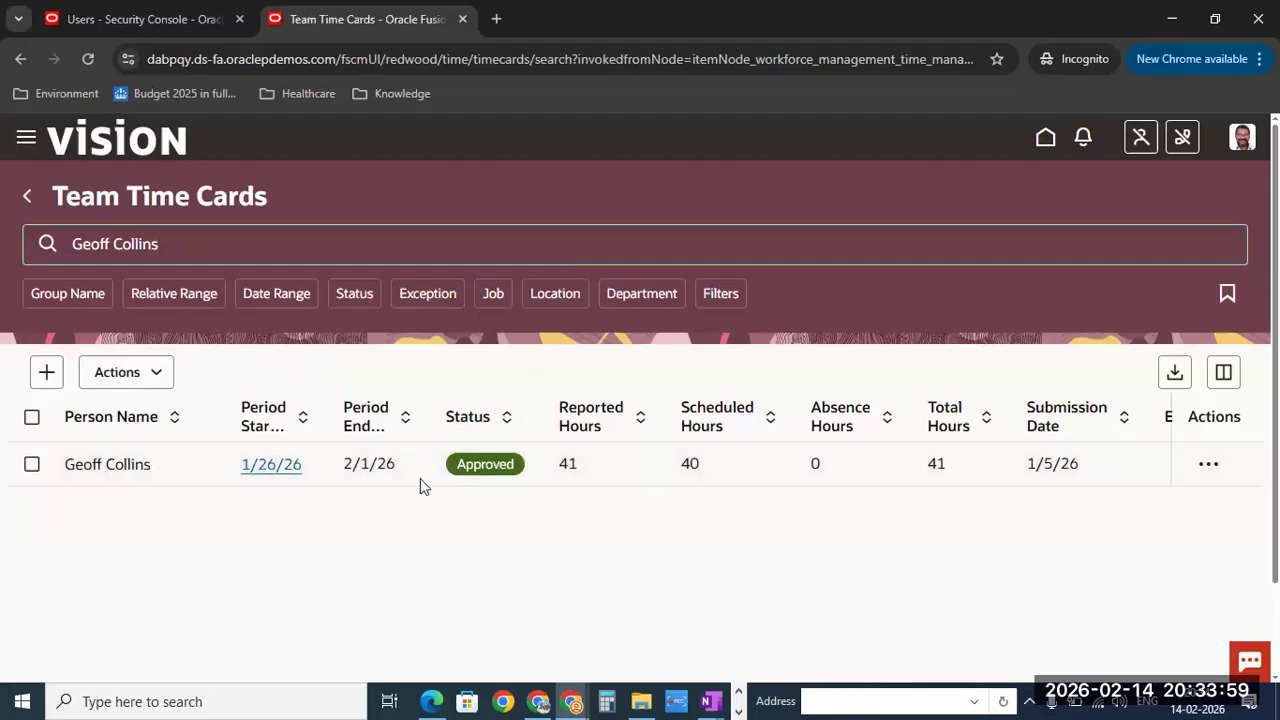
Step: Start adding a time card and browse the employee list for the Collections Manager's person number
left_click(46, 374)
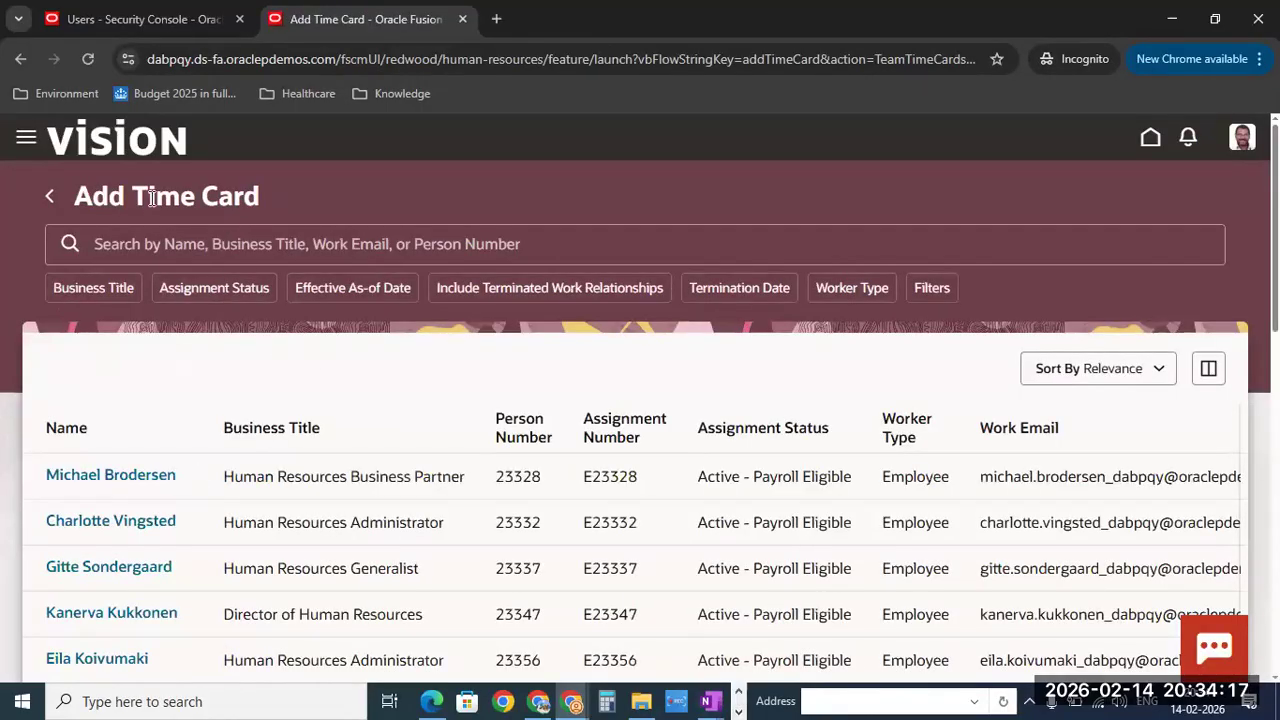
scroll(325, 455, "down", 3)
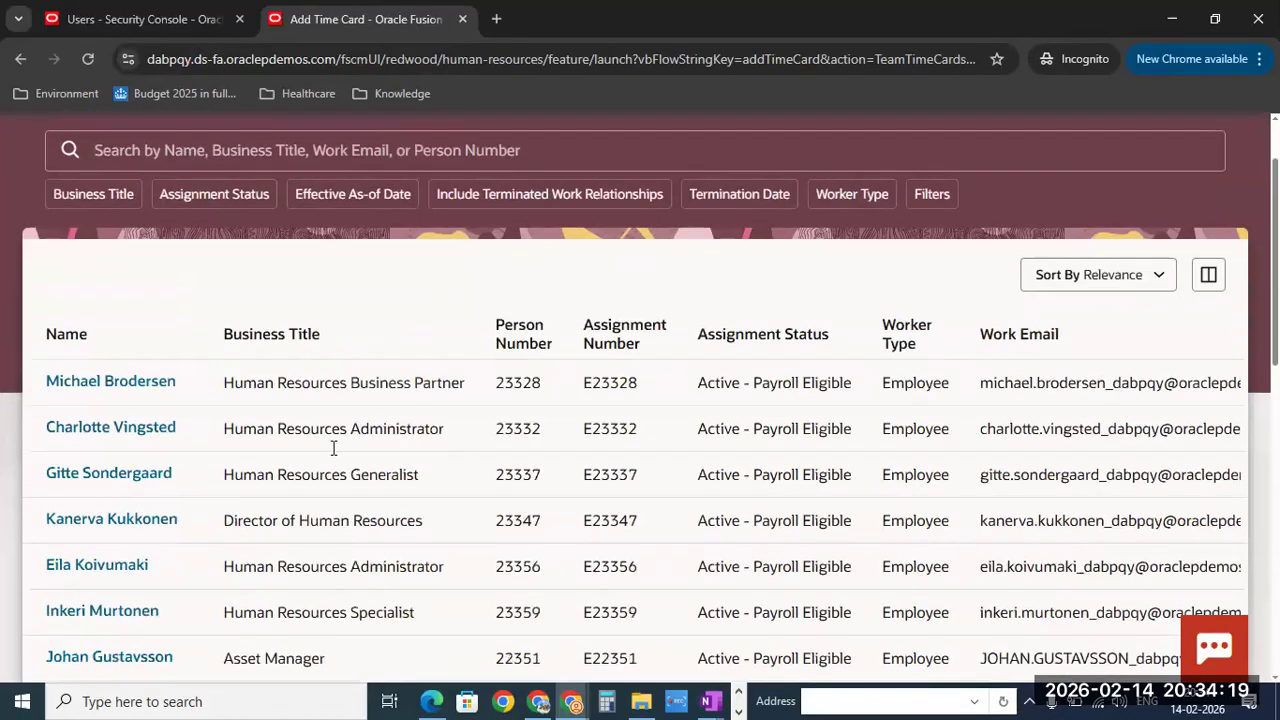
scroll(330, 452, "down", 5)
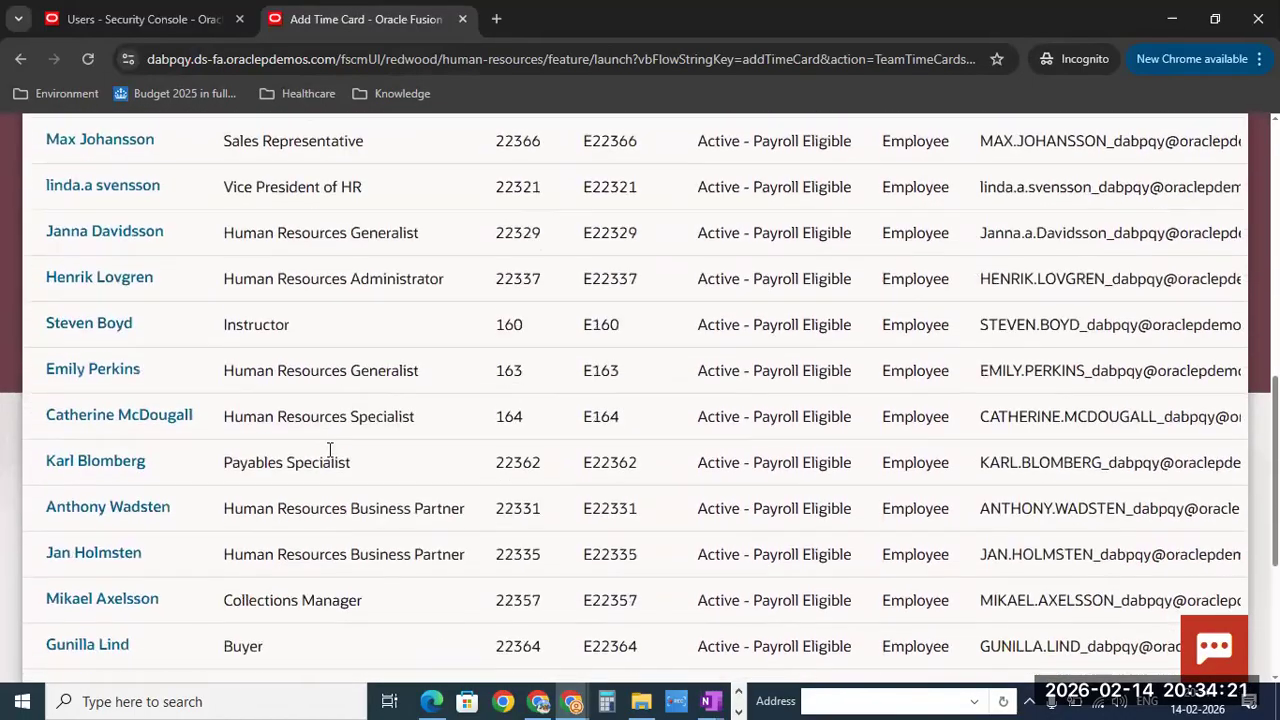
scroll(328, 448, "down", 1)
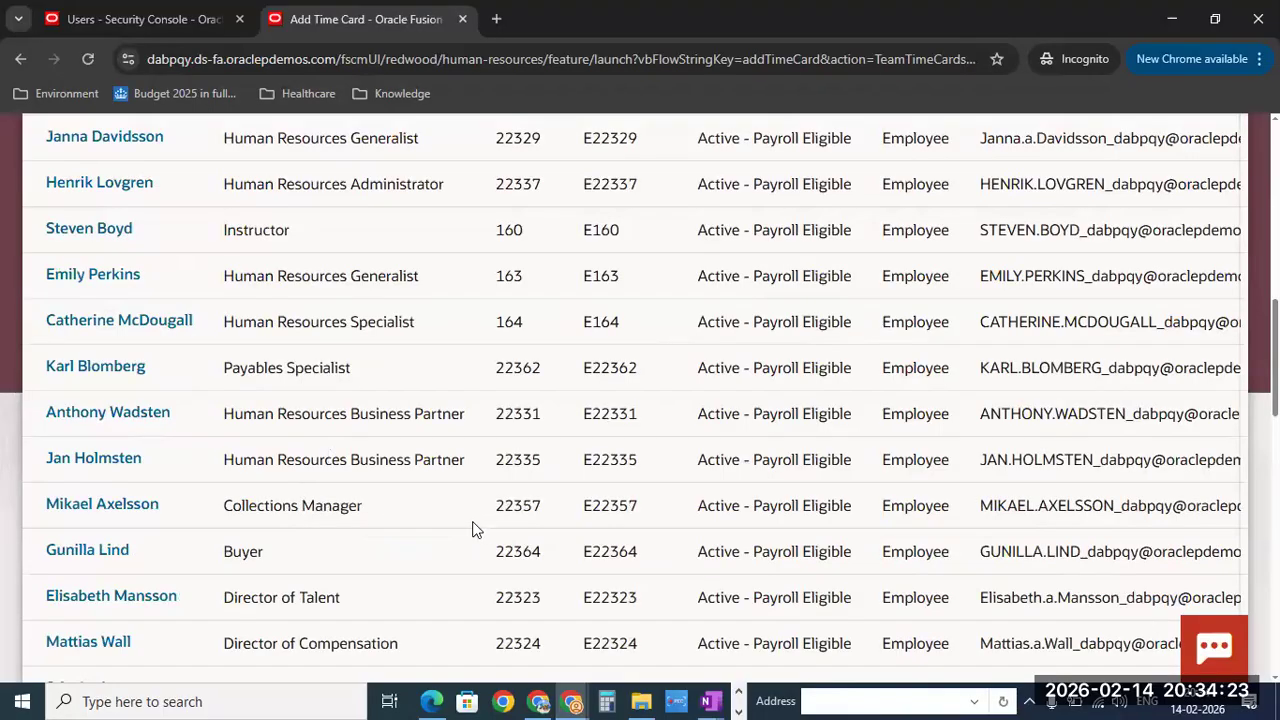
double_click(509, 505)
scroll(509, 504, "up", 10)
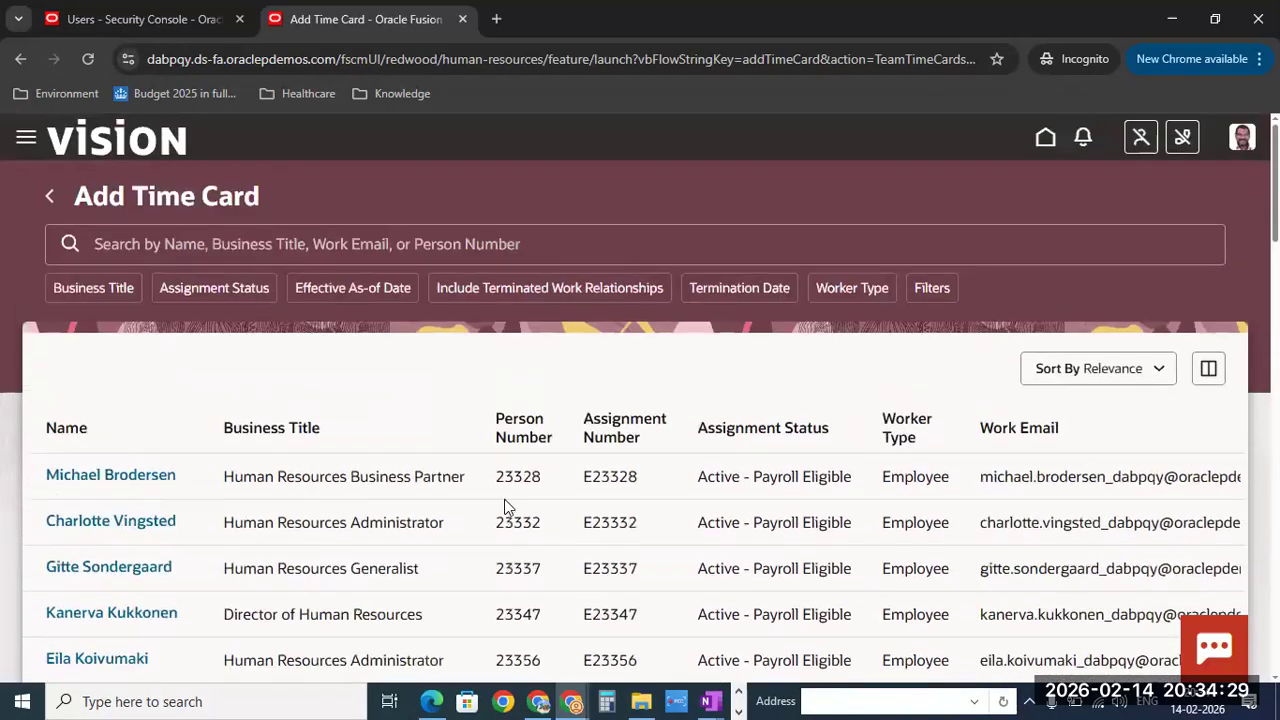
Step: Search by the Collections Manager's person number and choose that employee for the new time card
left_click(327, 246)
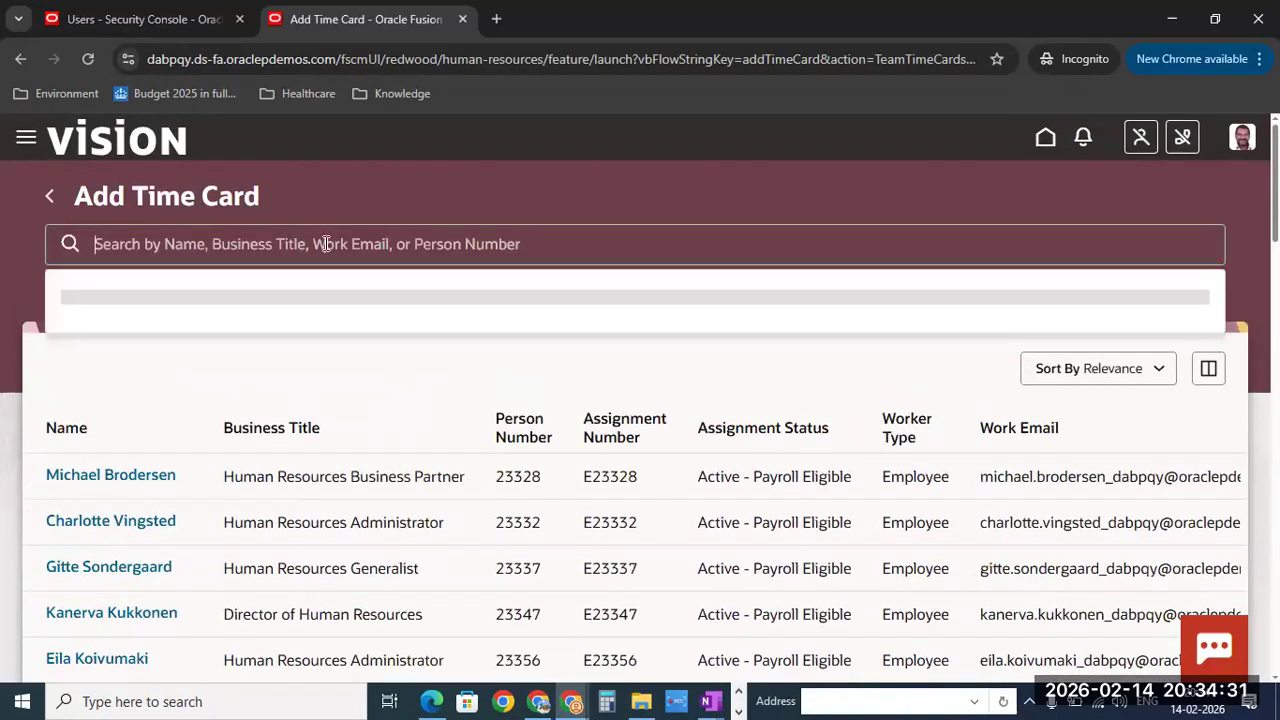
type("22357")
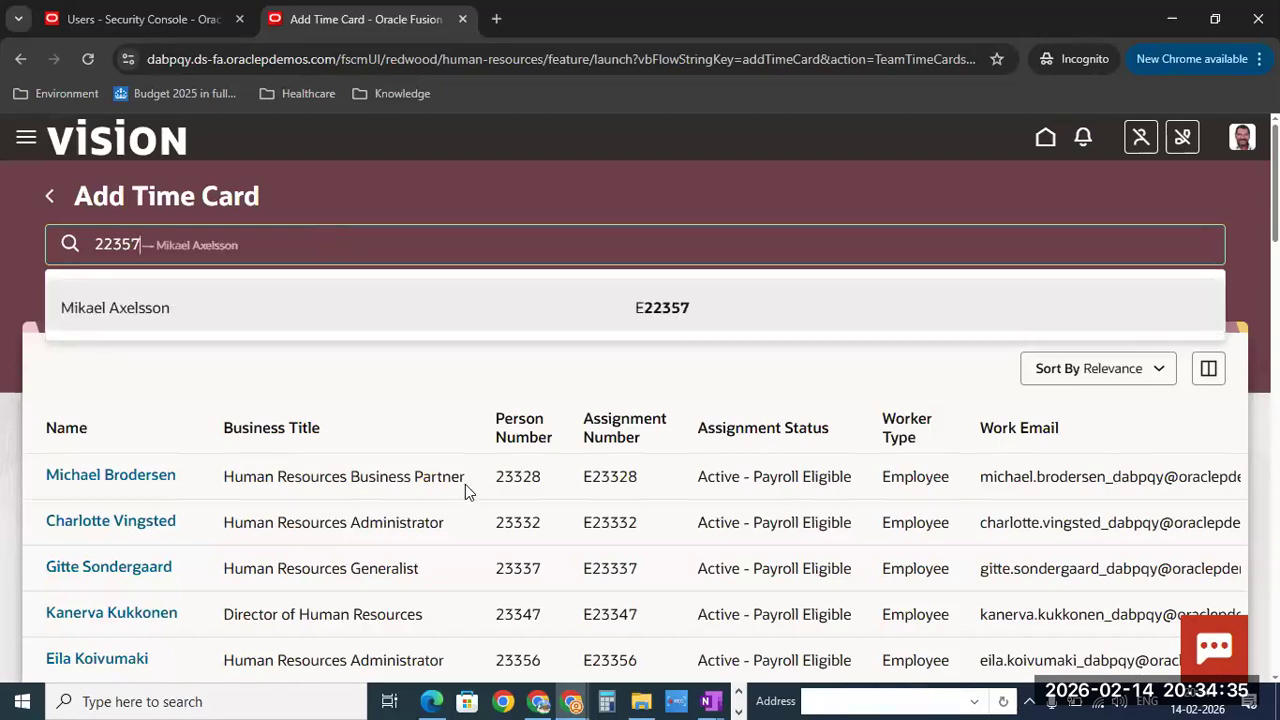
scroll(465, 486, "down", 1)
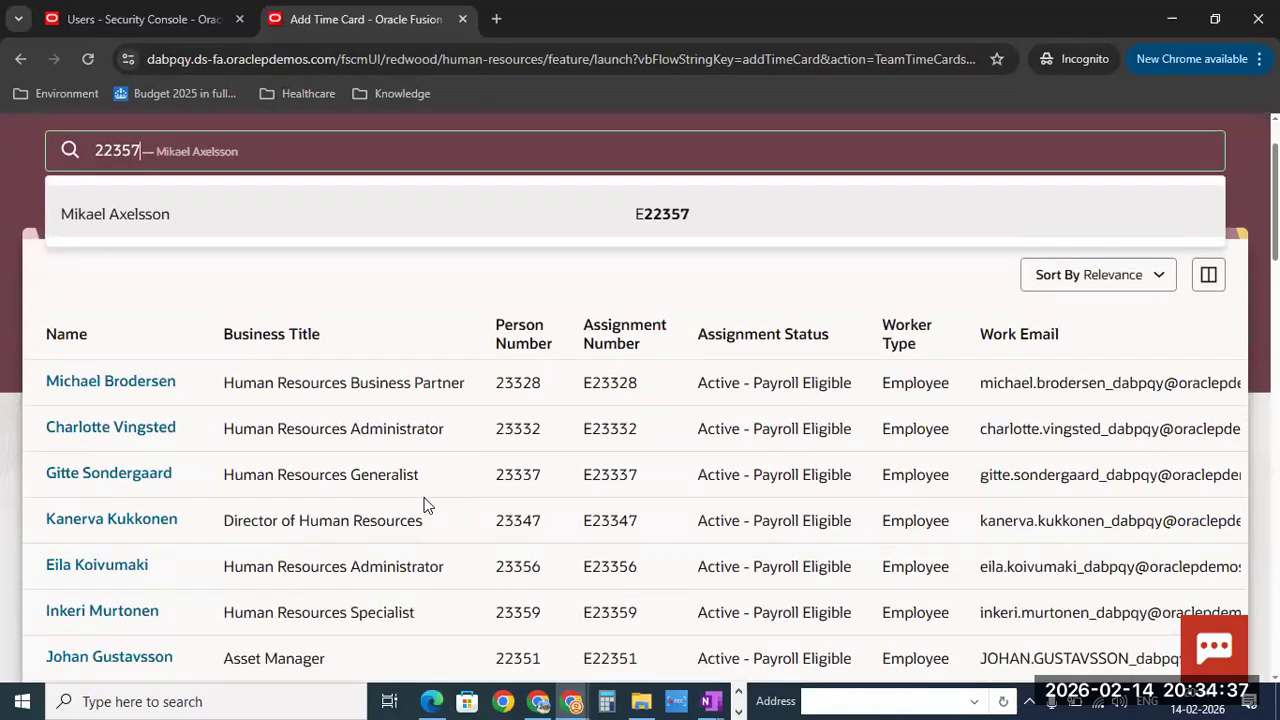
scroll(424, 505, "up", 1)
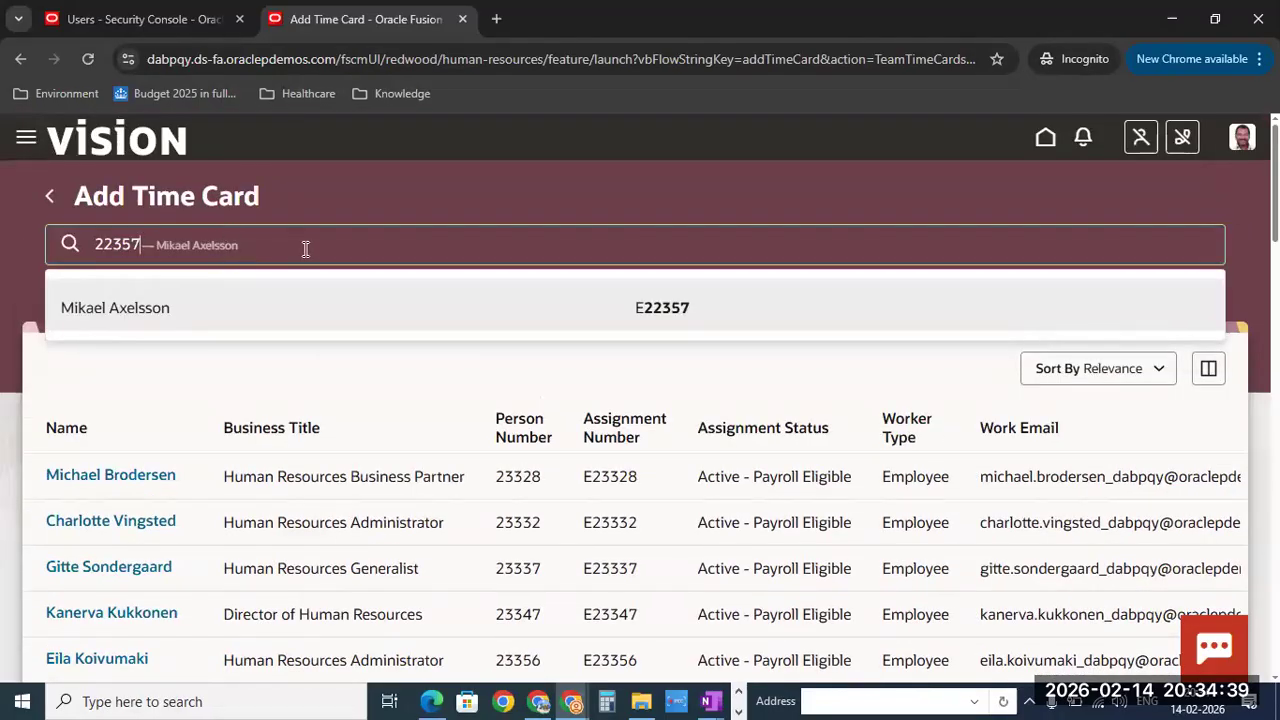
left_click(461, 322)
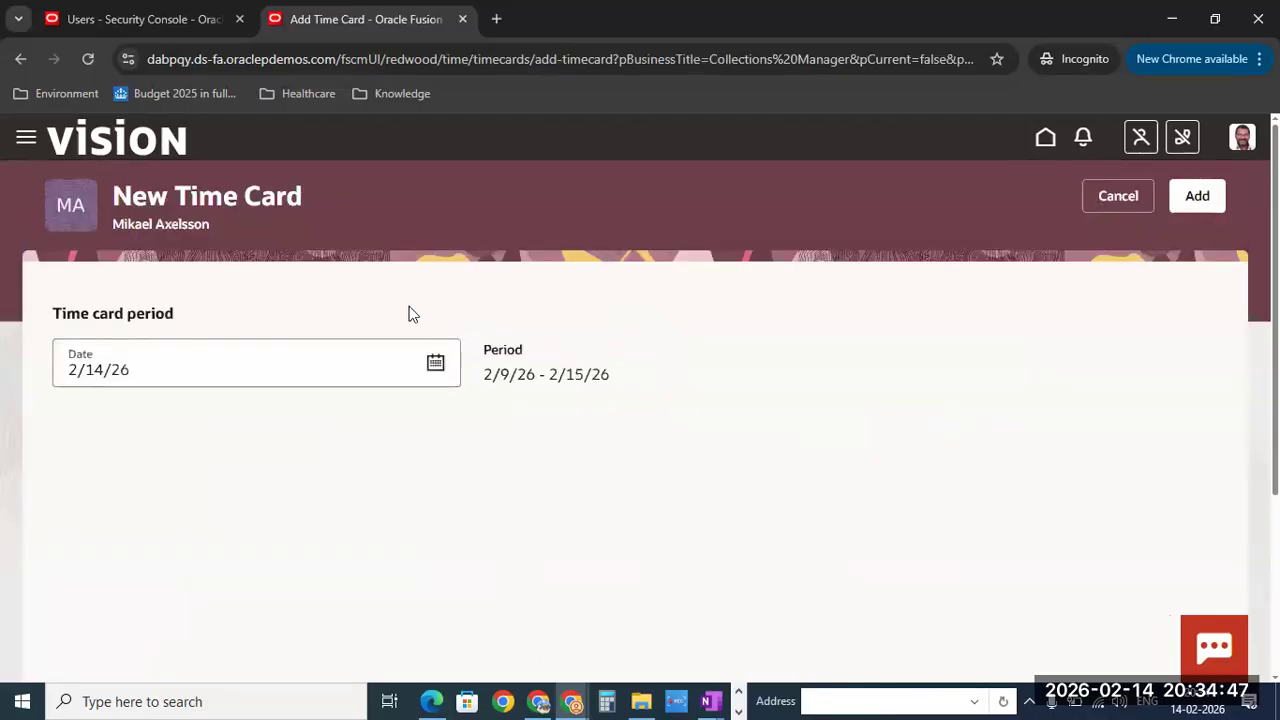
Step: Try 2/24/26 as the new time card's date, then set it to 2/2/26 and add the time card
left_click(435, 368)
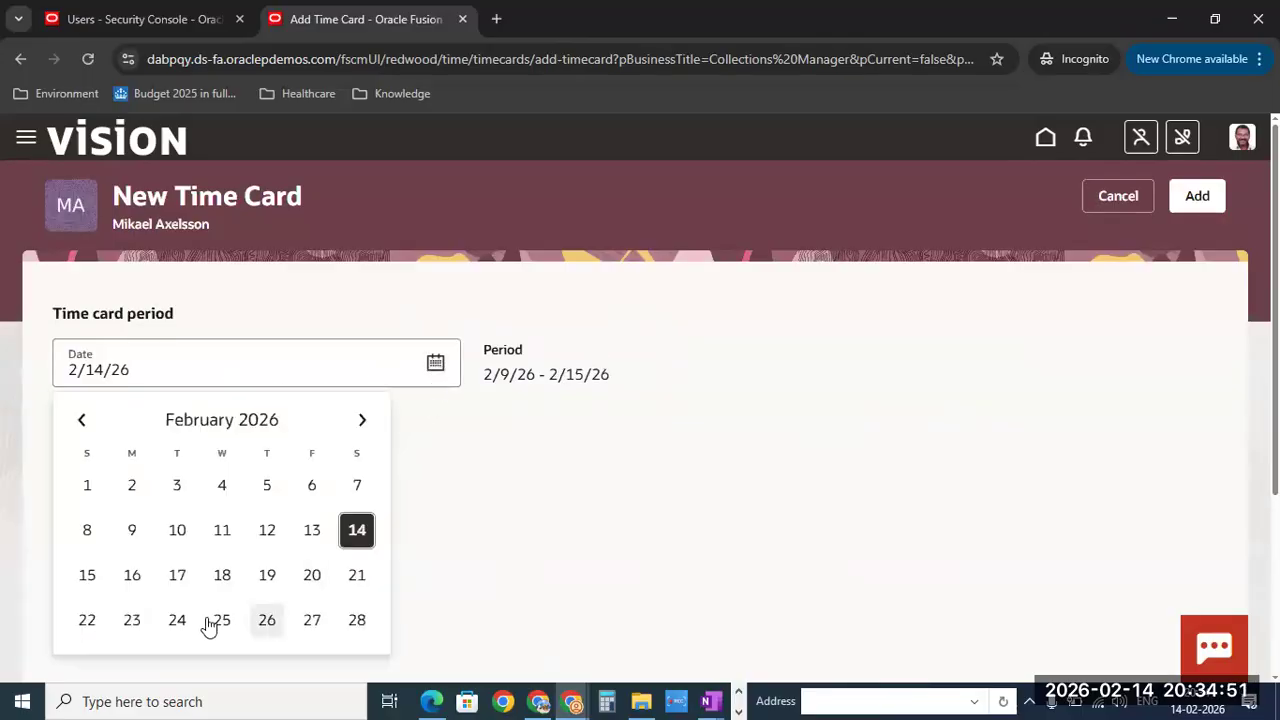
left_click(177, 620)
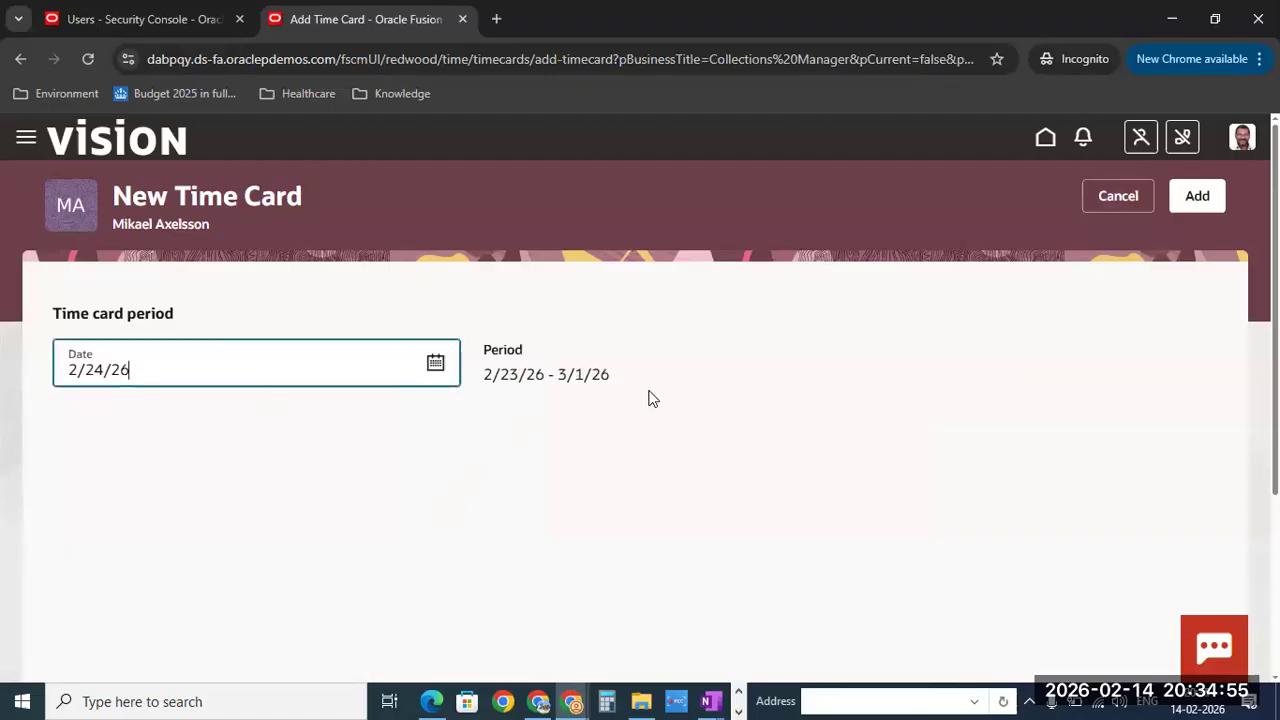
left_click(434, 372)
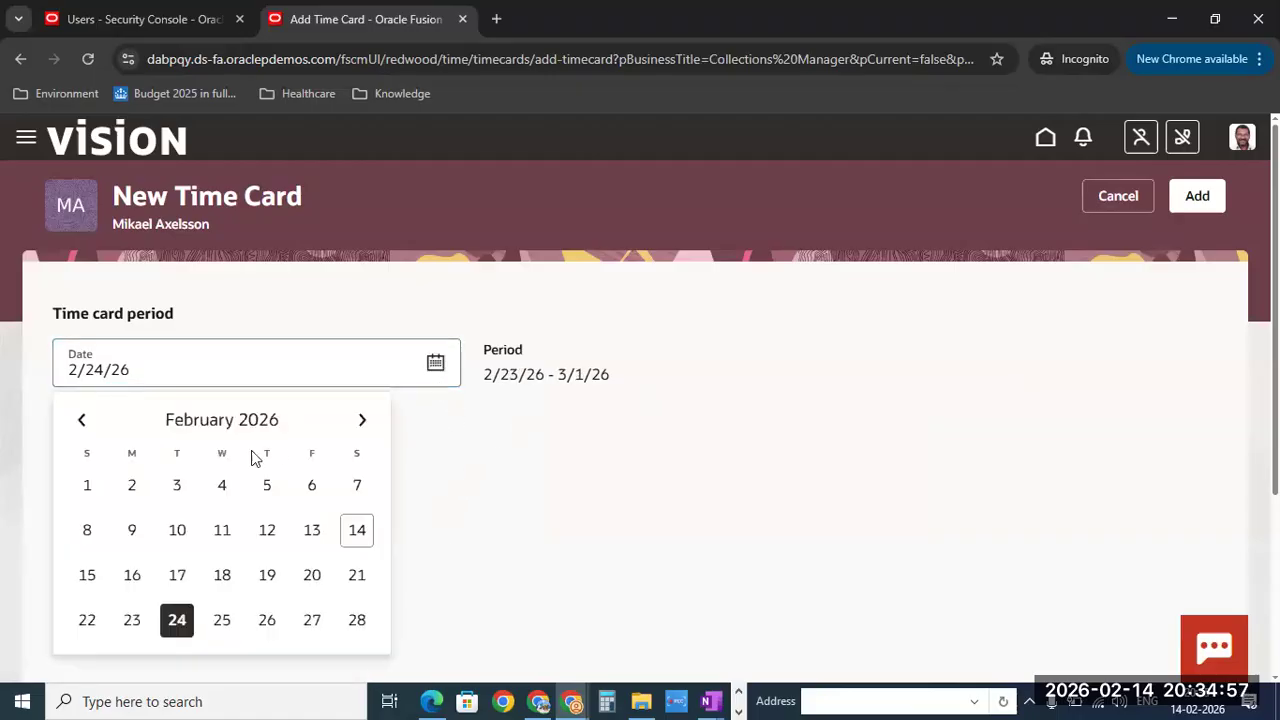
left_click(132, 488)
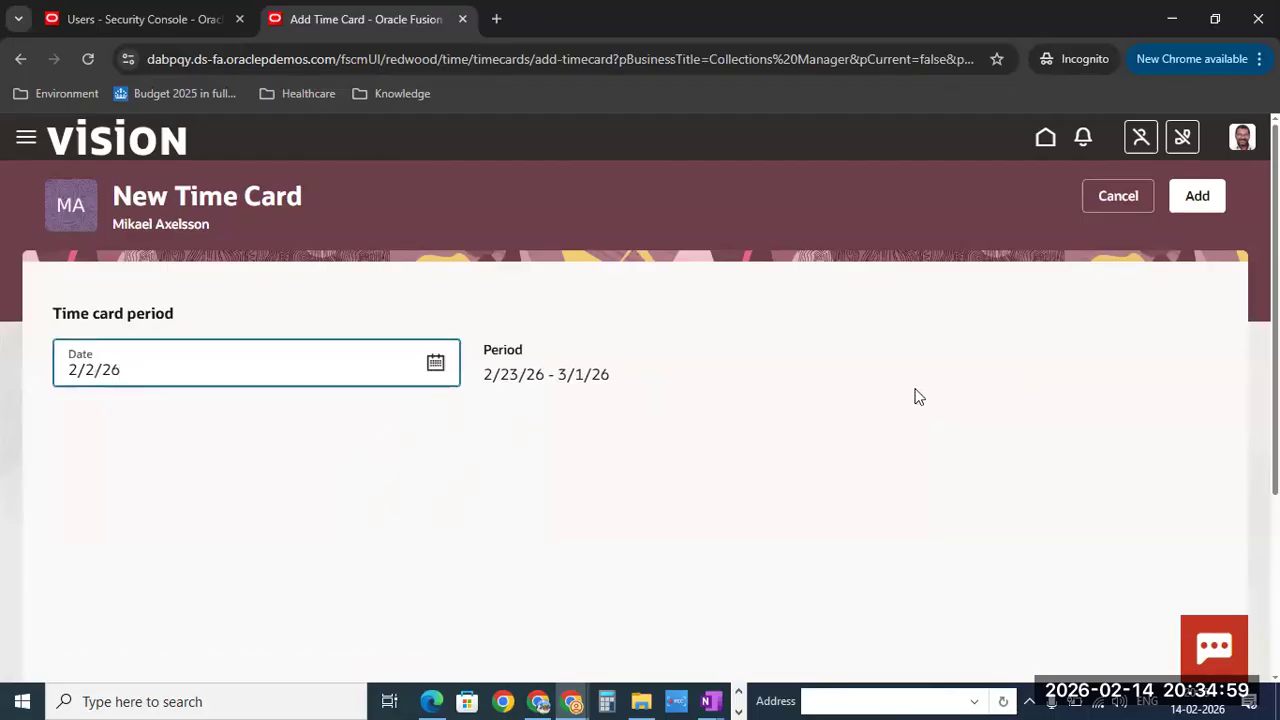
left_click(1195, 199)
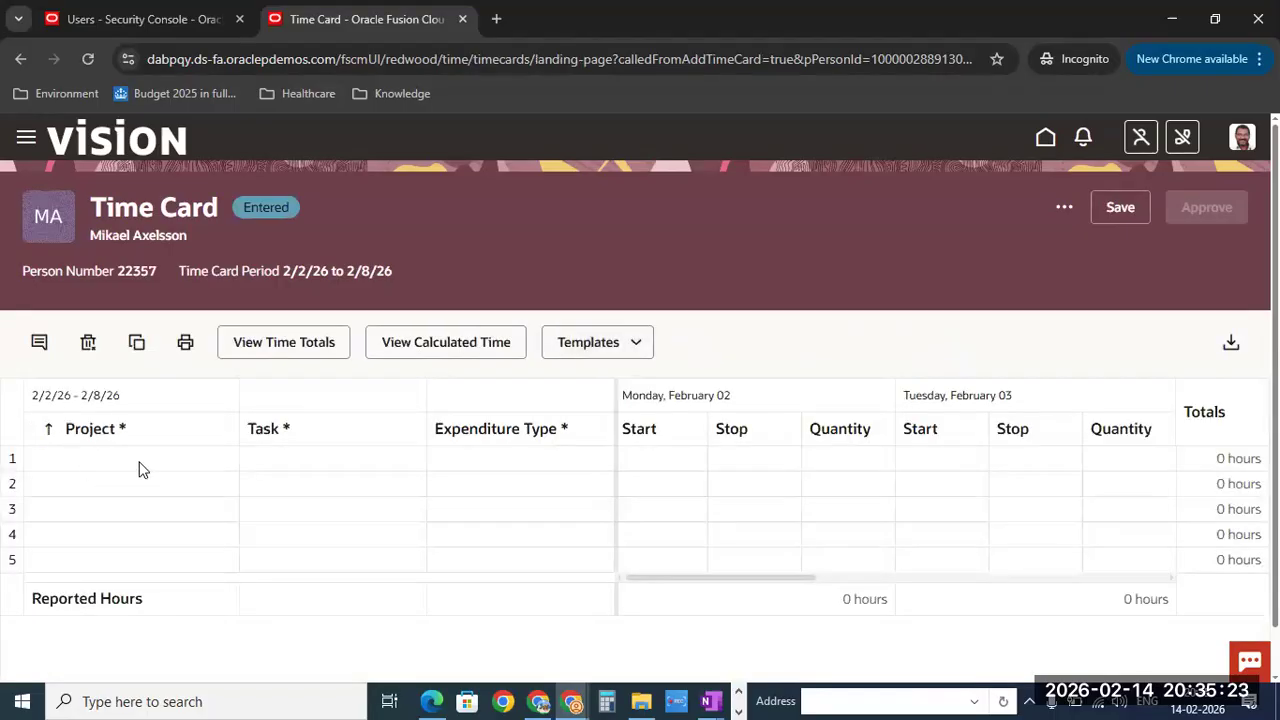
Step: Select the first Project cell of the blank time card, then cancel the card without saving
left_click(219, 466)
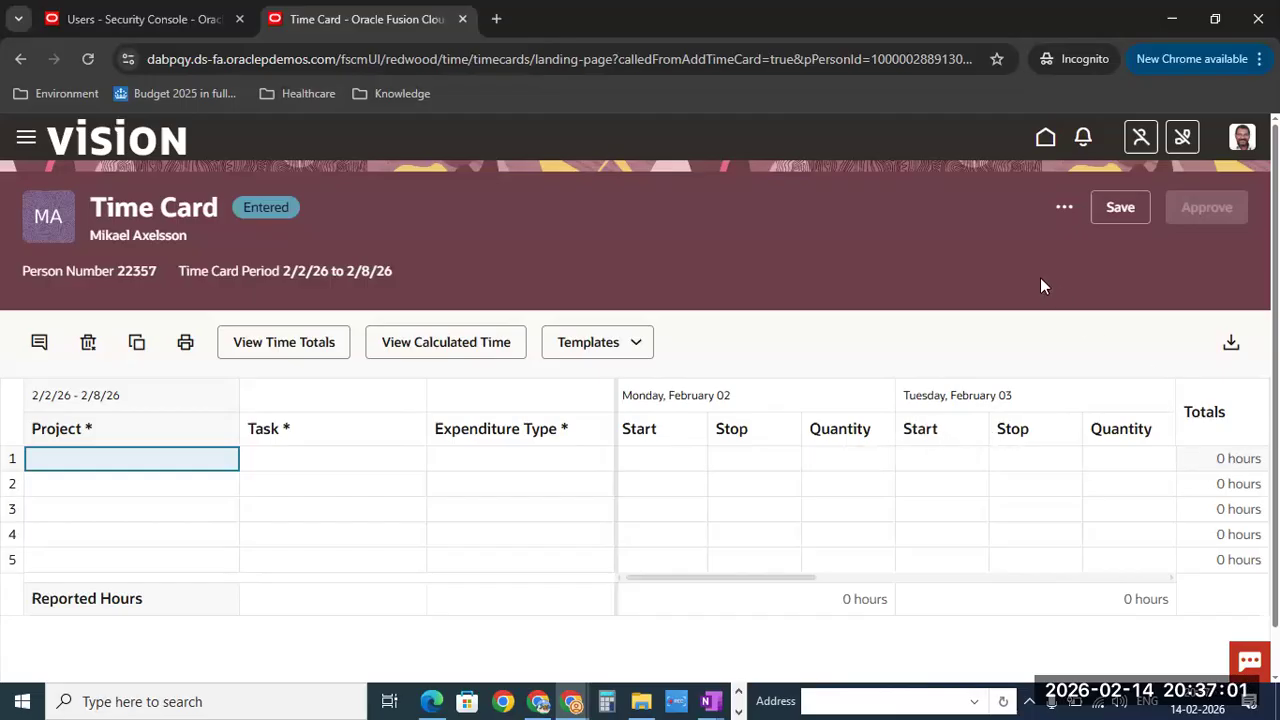
left_click(1065, 209)
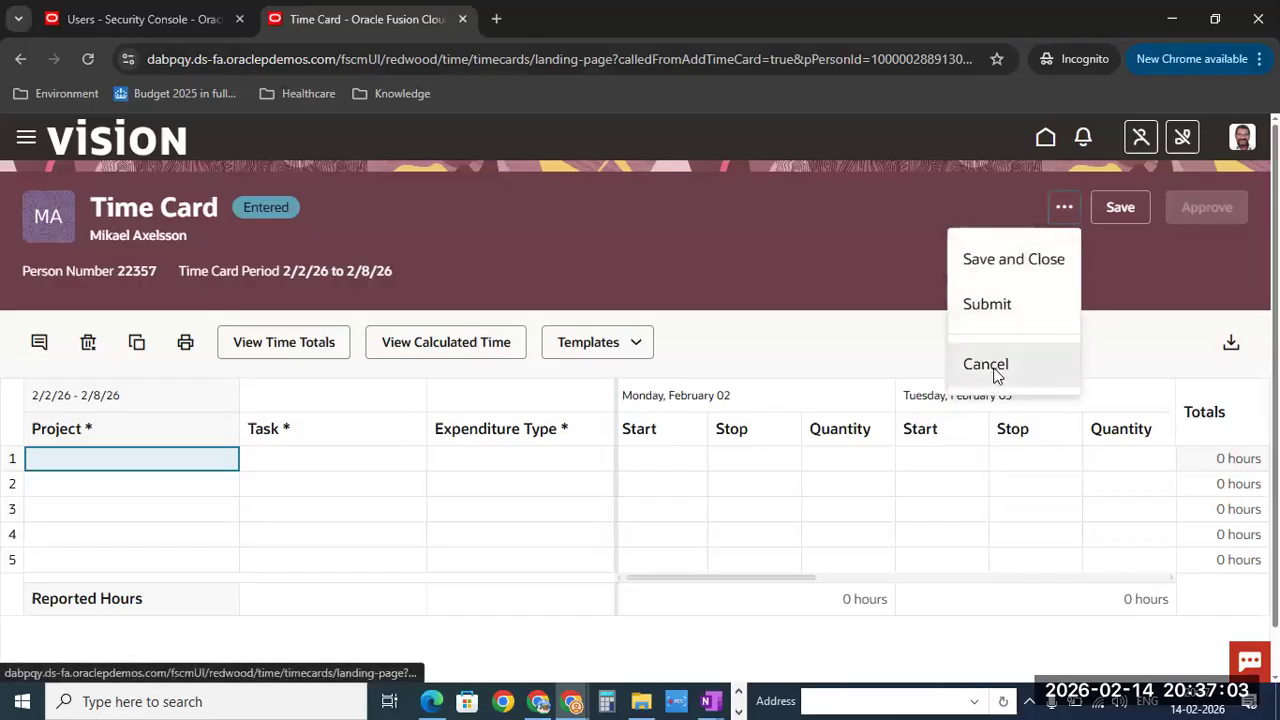
left_click(990, 366)
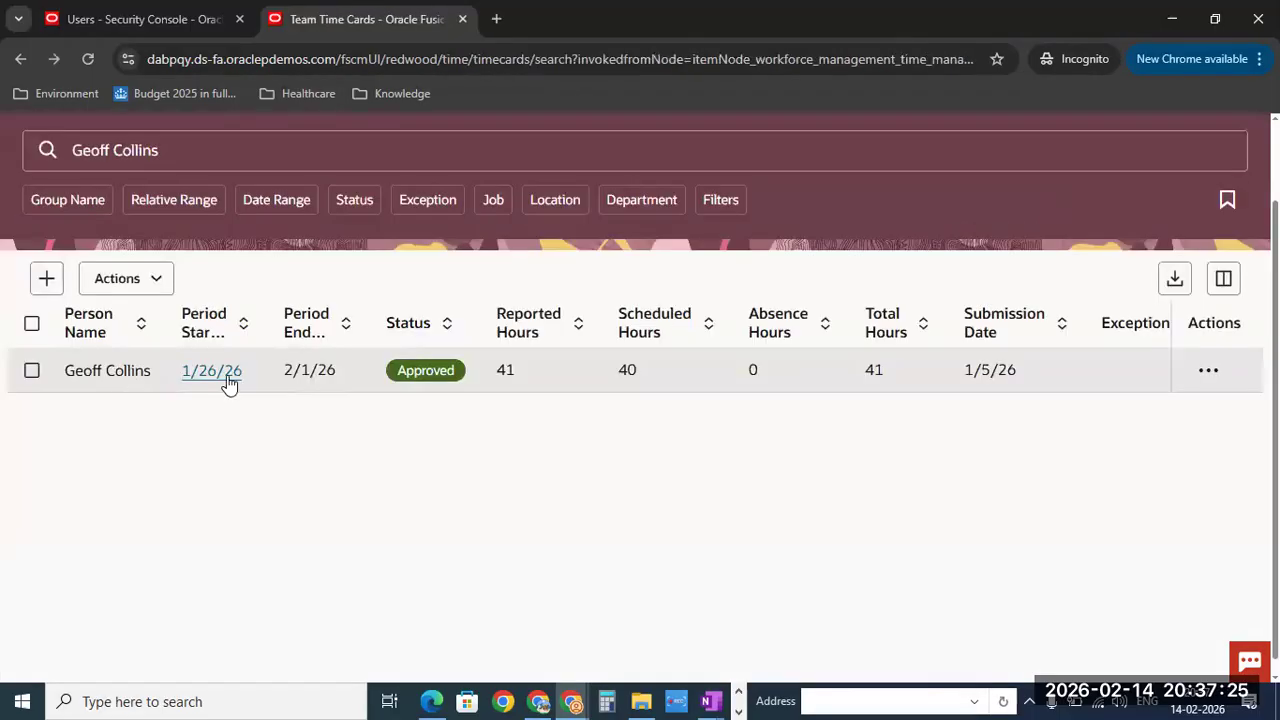
Step: Open the filtered employee's time card starting 1/26/26 and examine its Hours Type, Cost Center and hours rows
left_click(209, 376)
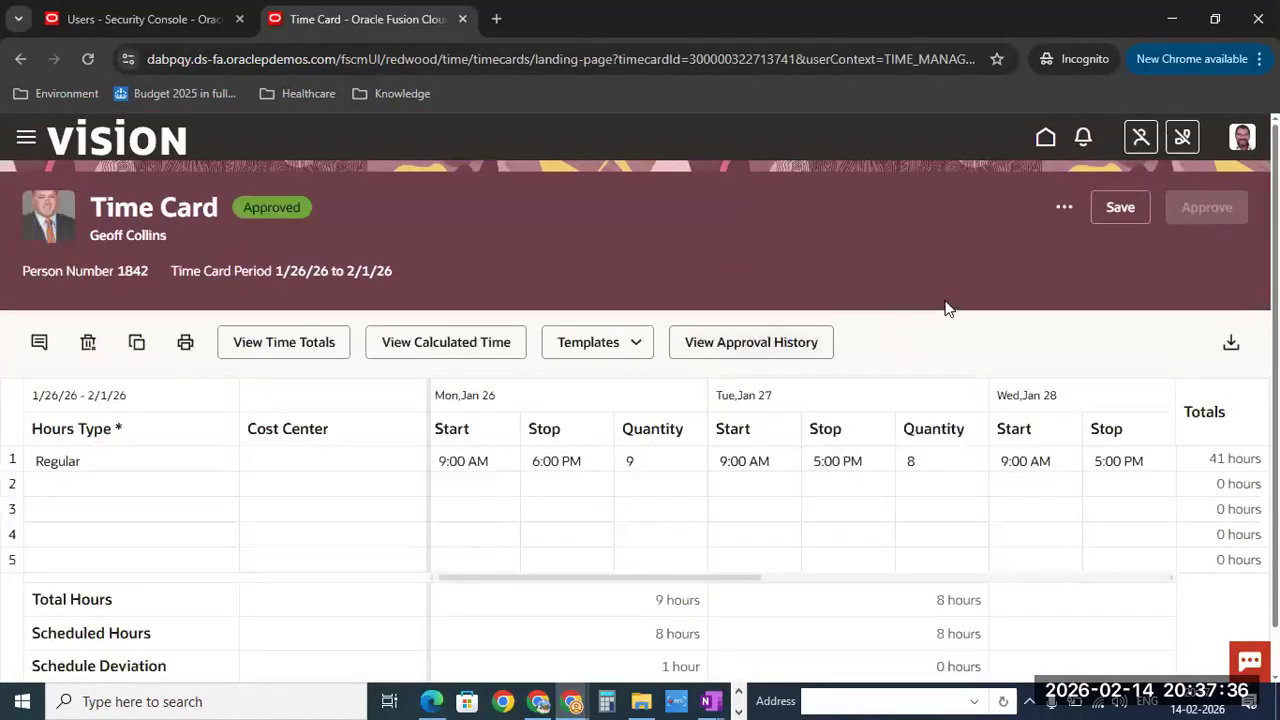
scroll(945, 330, "down", 1)
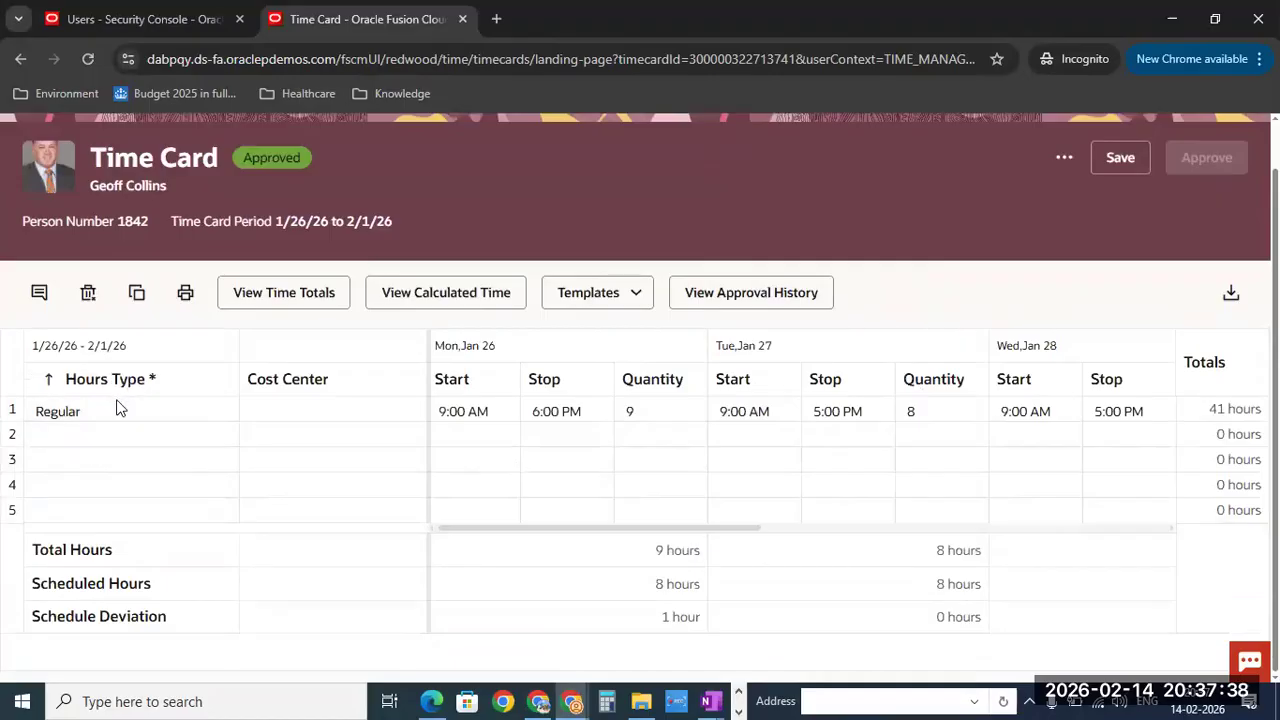
left_click(170, 411)
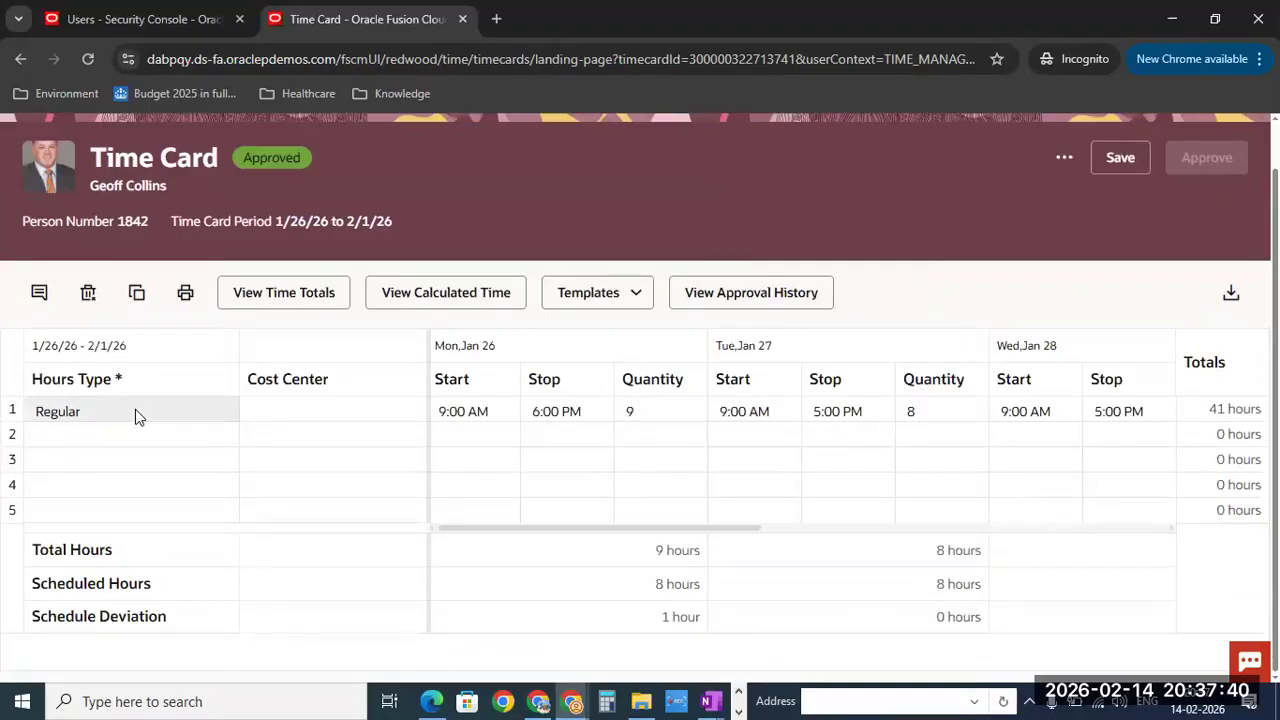
left_click(197, 443)
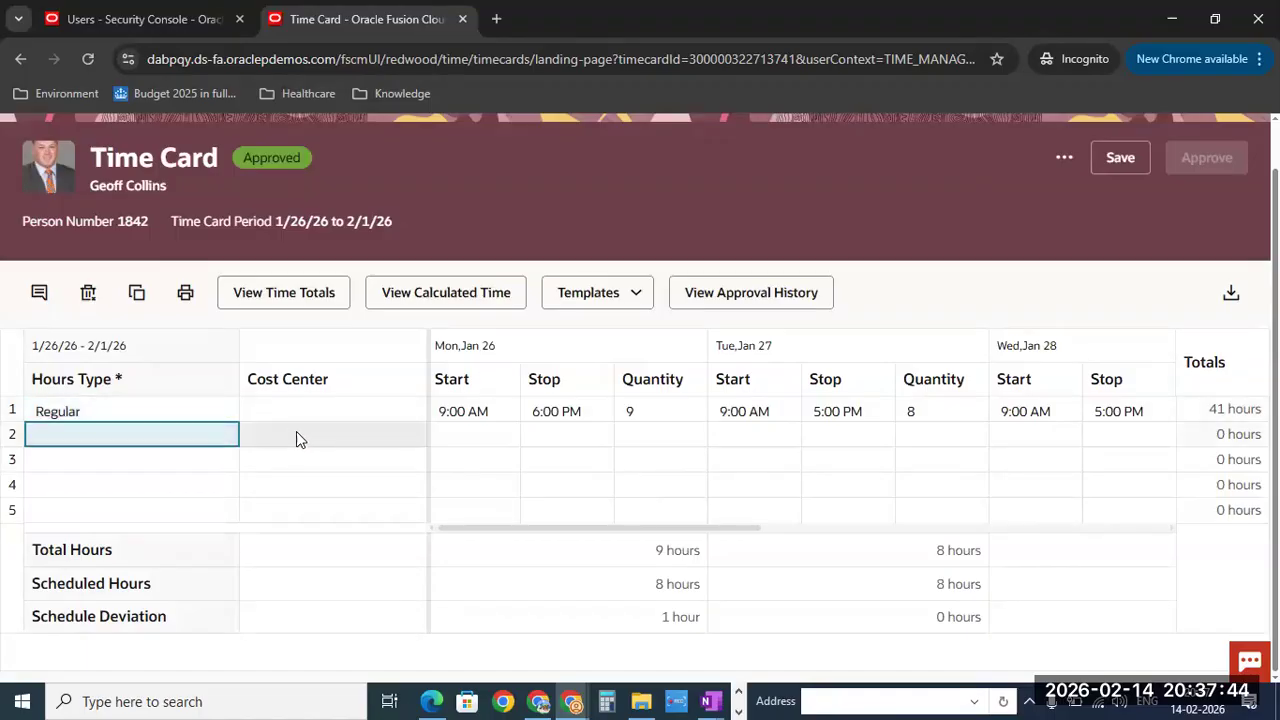
left_click(285, 402)
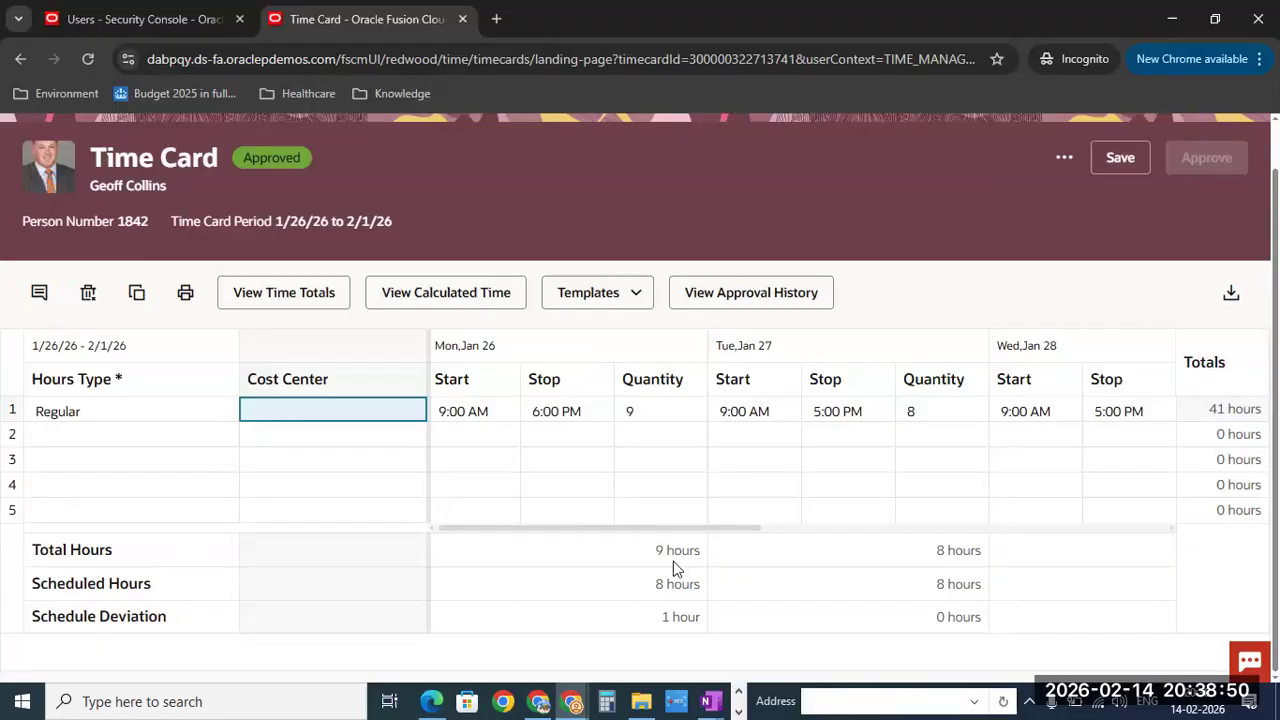
Step: Open the time totals of the time card for 1/26/26 to 2/1/26 and examine the reported hours per day
left_click(476, 418)
left_click(621, 537)
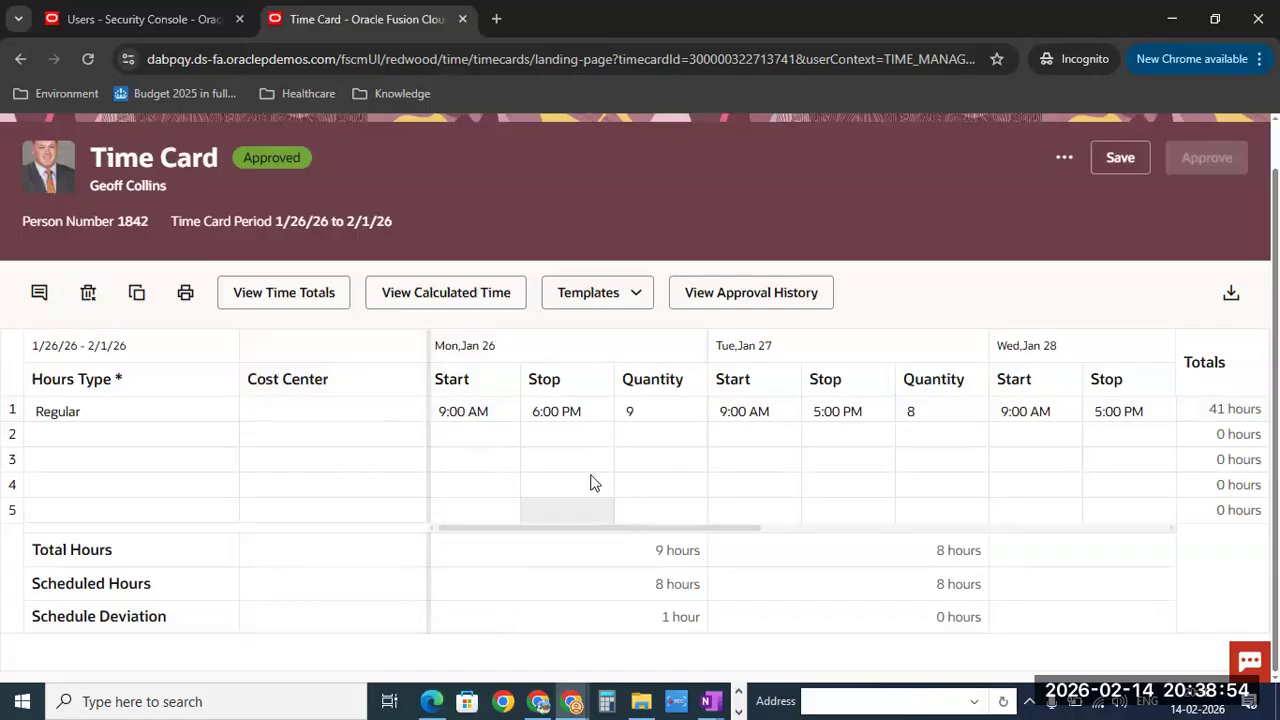
left_click(304, 293)
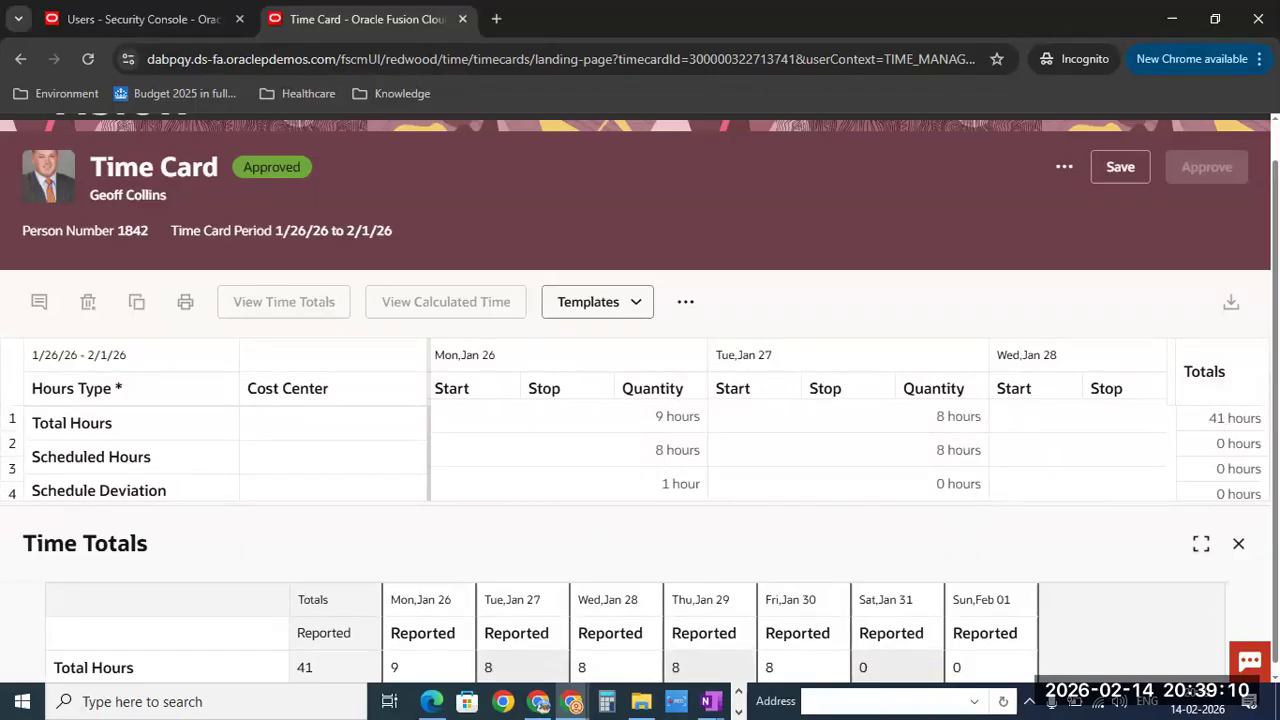
left_click_drag(1277, 620, 1277, 630)
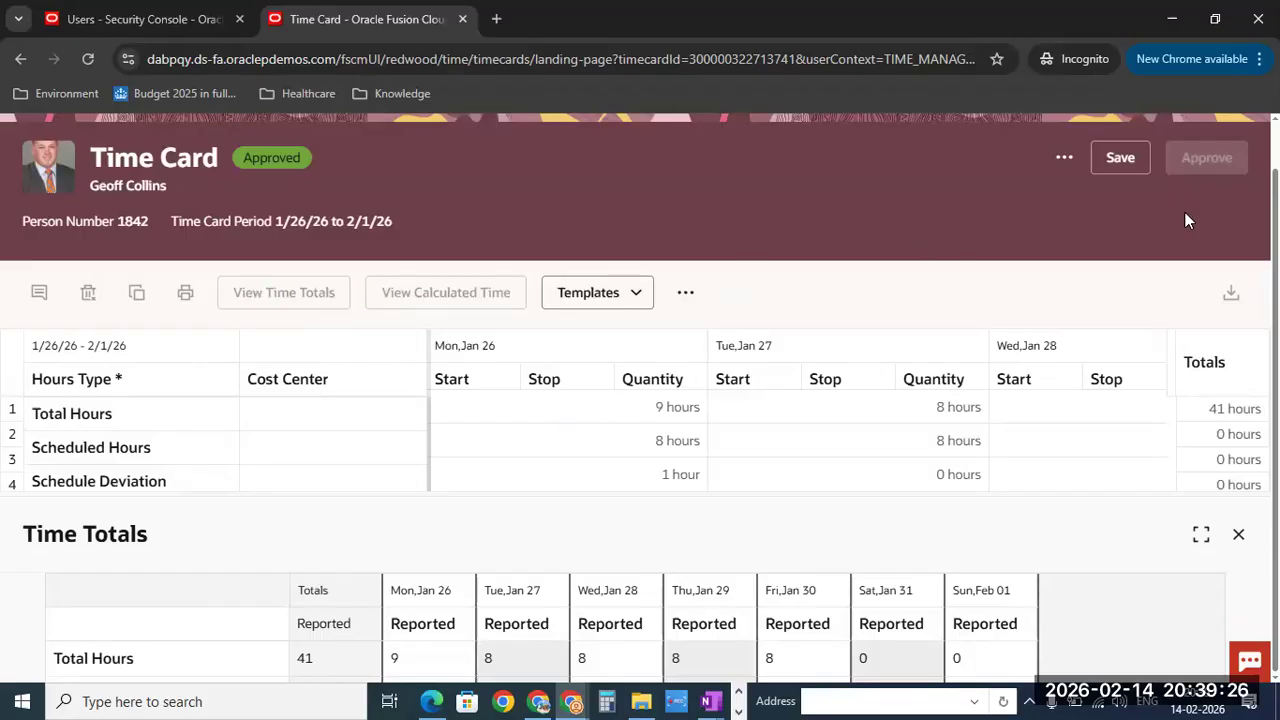
Step: Review the time card's template options and additional actions, then cancel the card to return to the team time cards
left_click(640, 291)
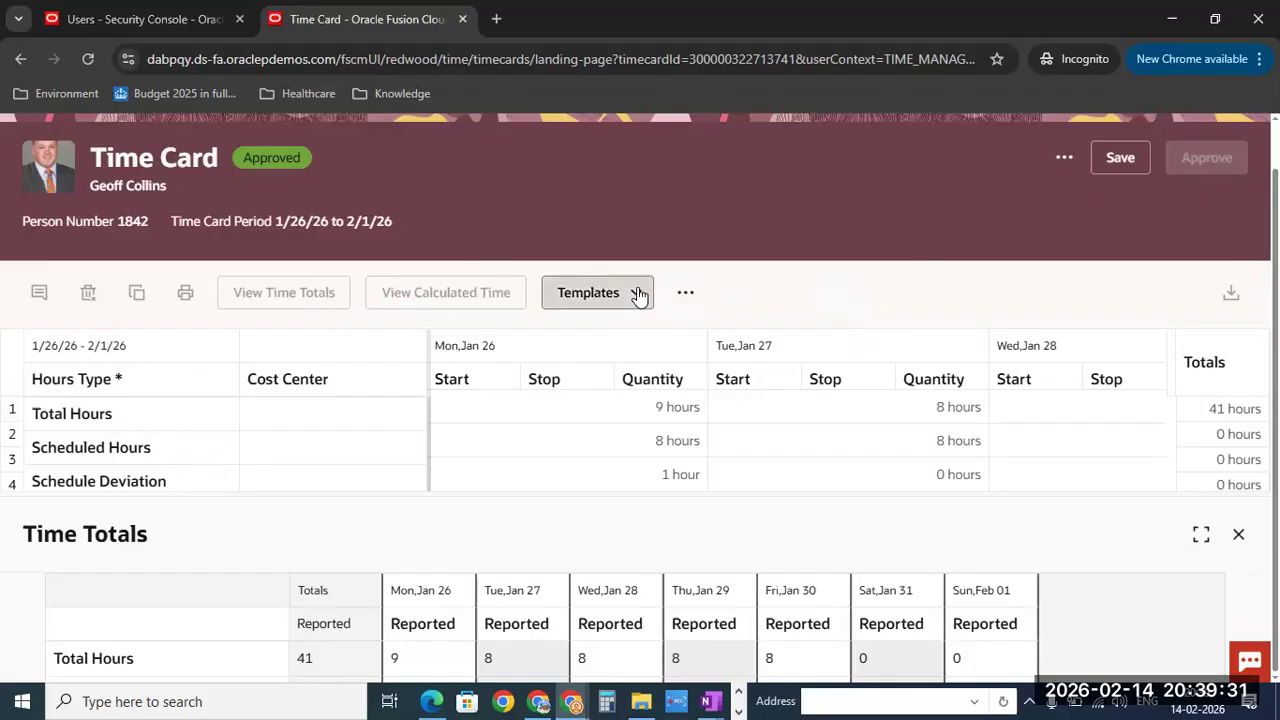
left_click(817, 296)
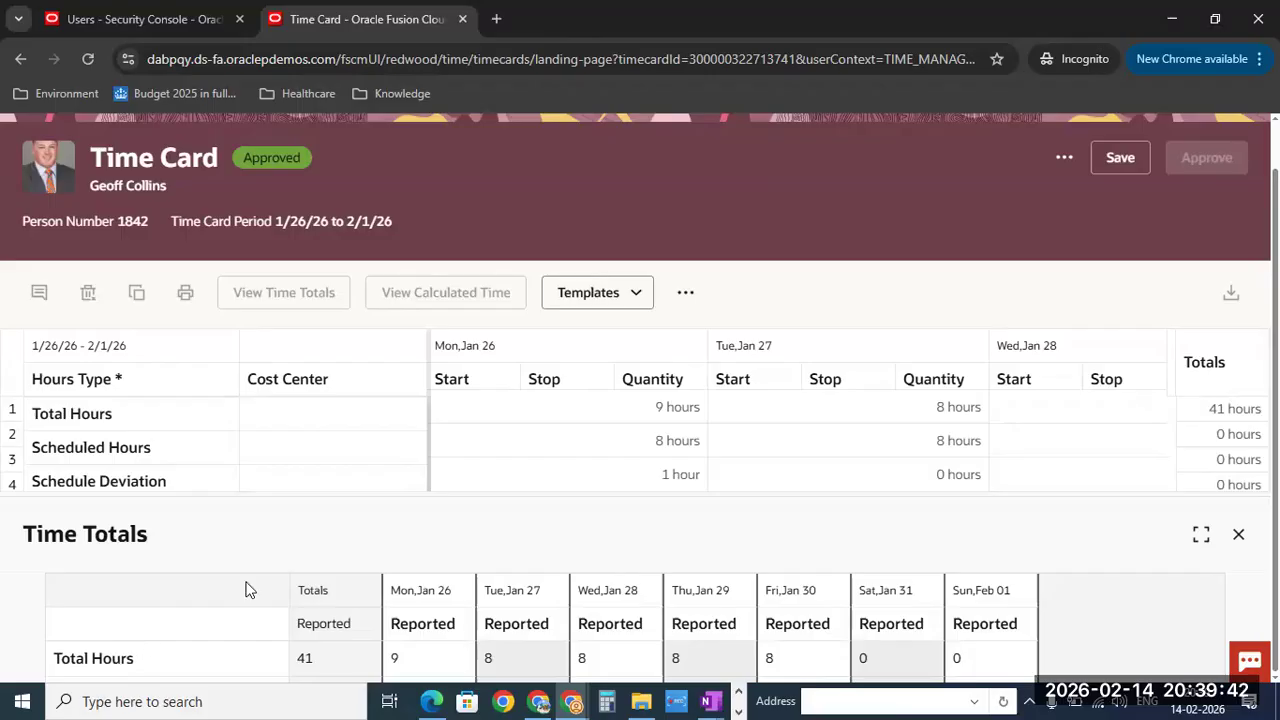
left_click(629, 293)
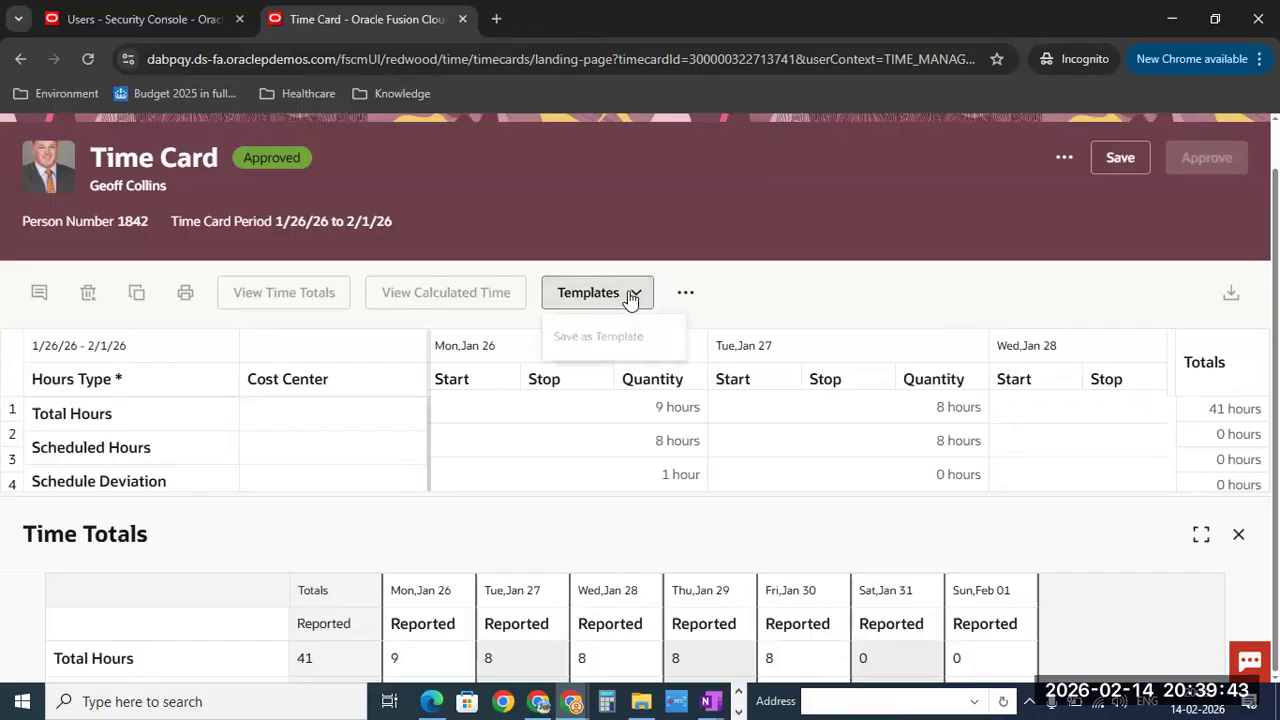
left_click(690, 301)
left_click(984, 248)
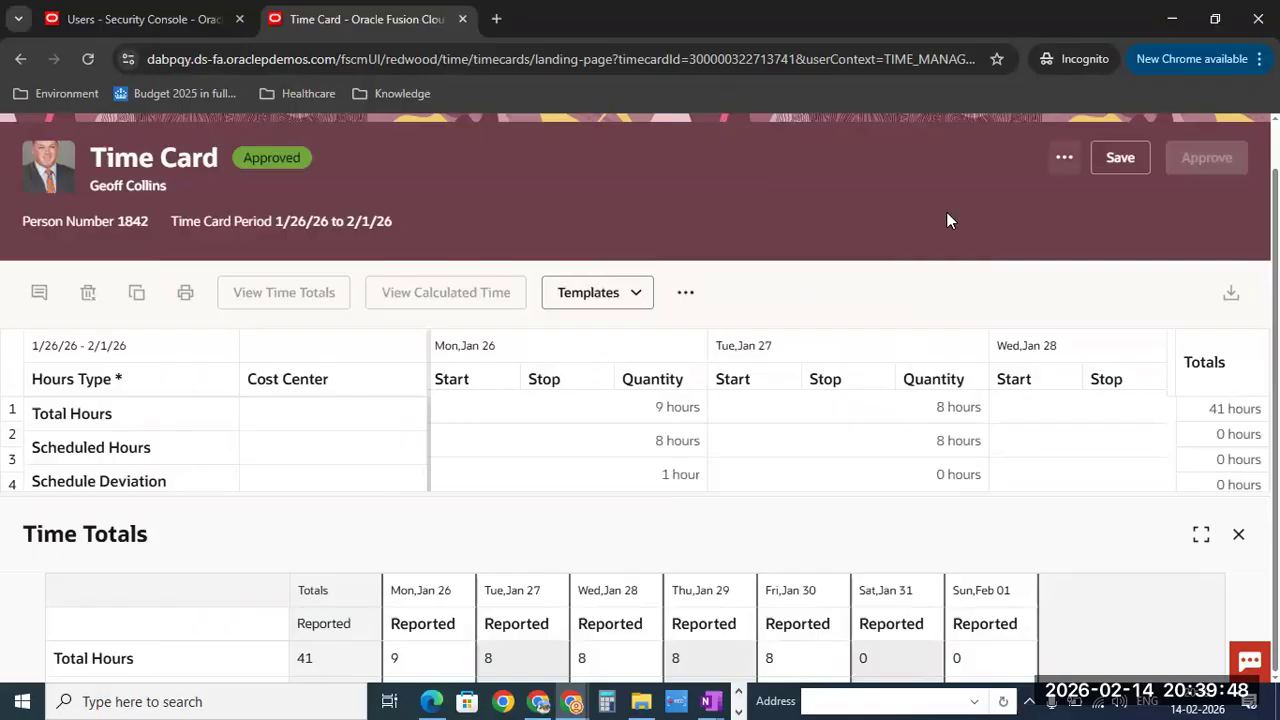
left_click(1064, 158)
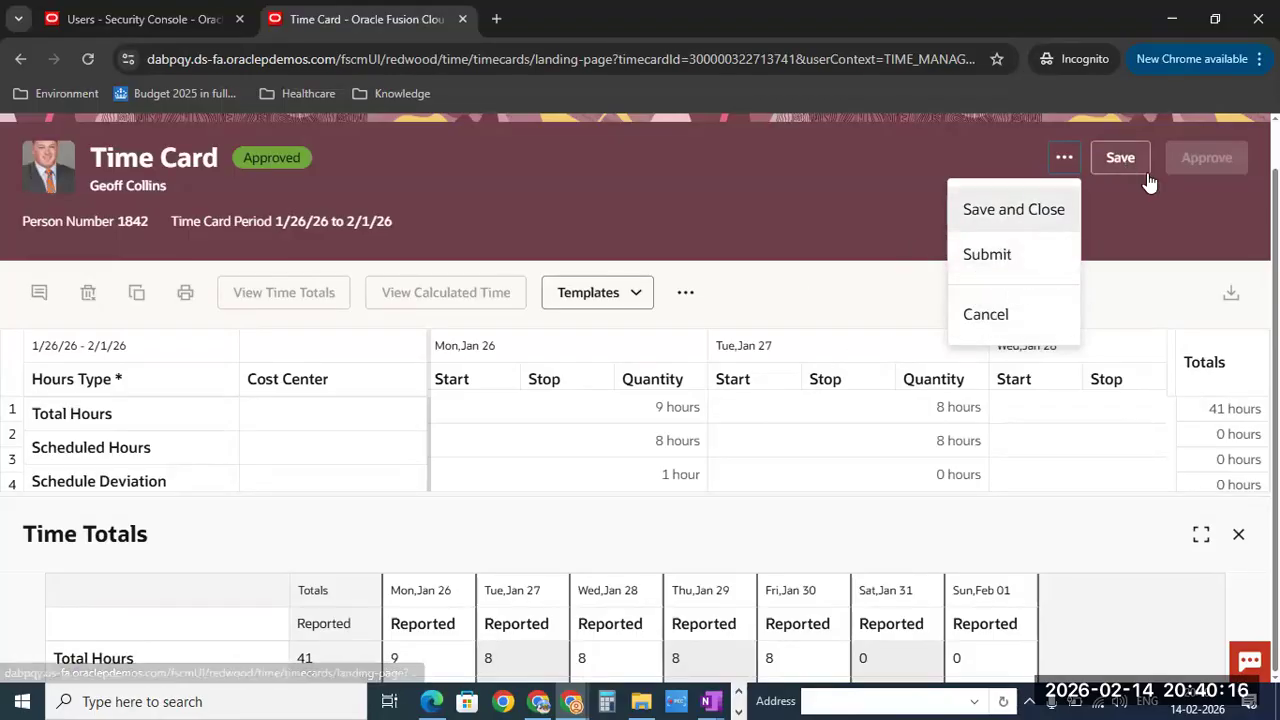
left_click(987, 318)
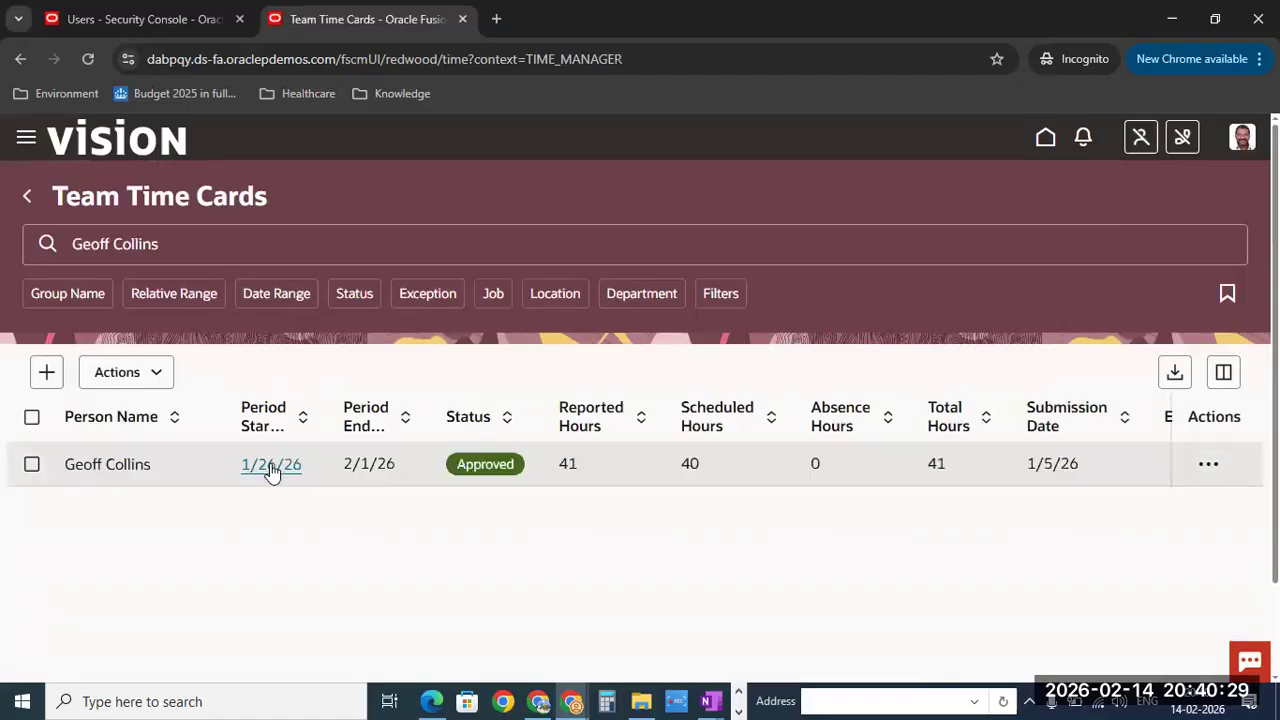
Step: Open the 1/26/26 time card's calculated time, compare reported and calculated hours per day, and try the Regular filter before clearing it
left_click(268, 465)
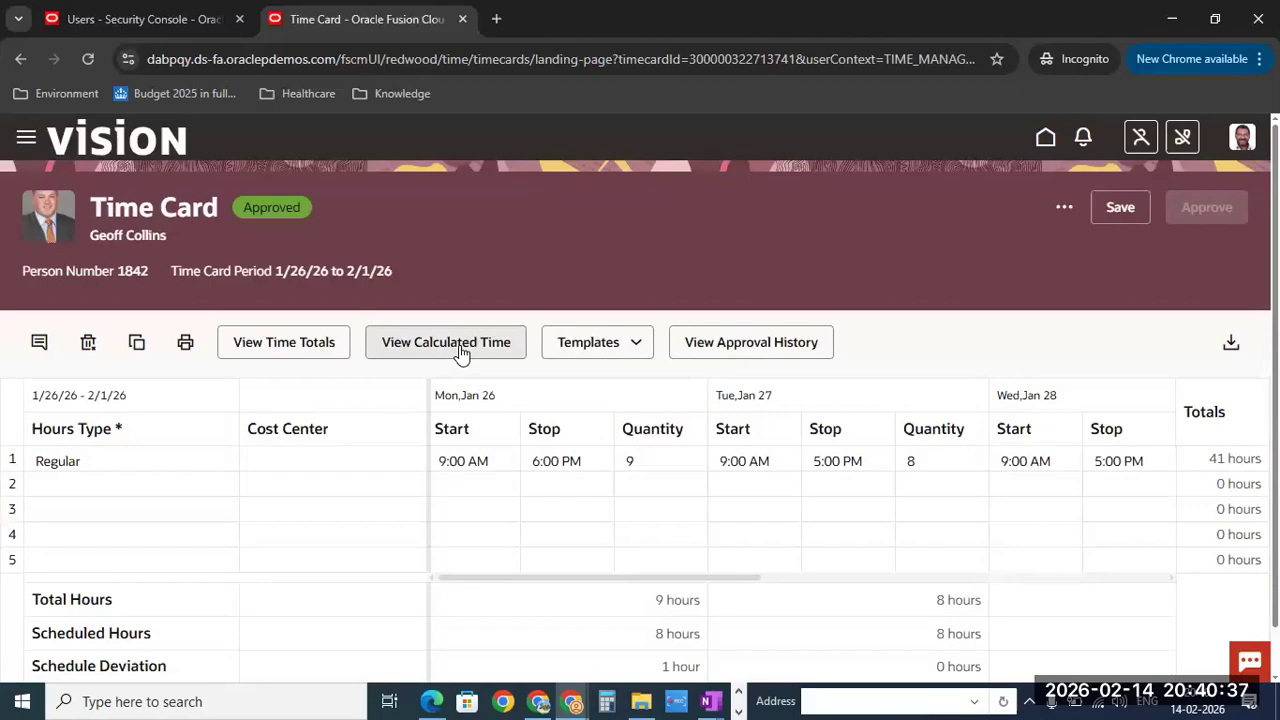
left_click(476, 352)
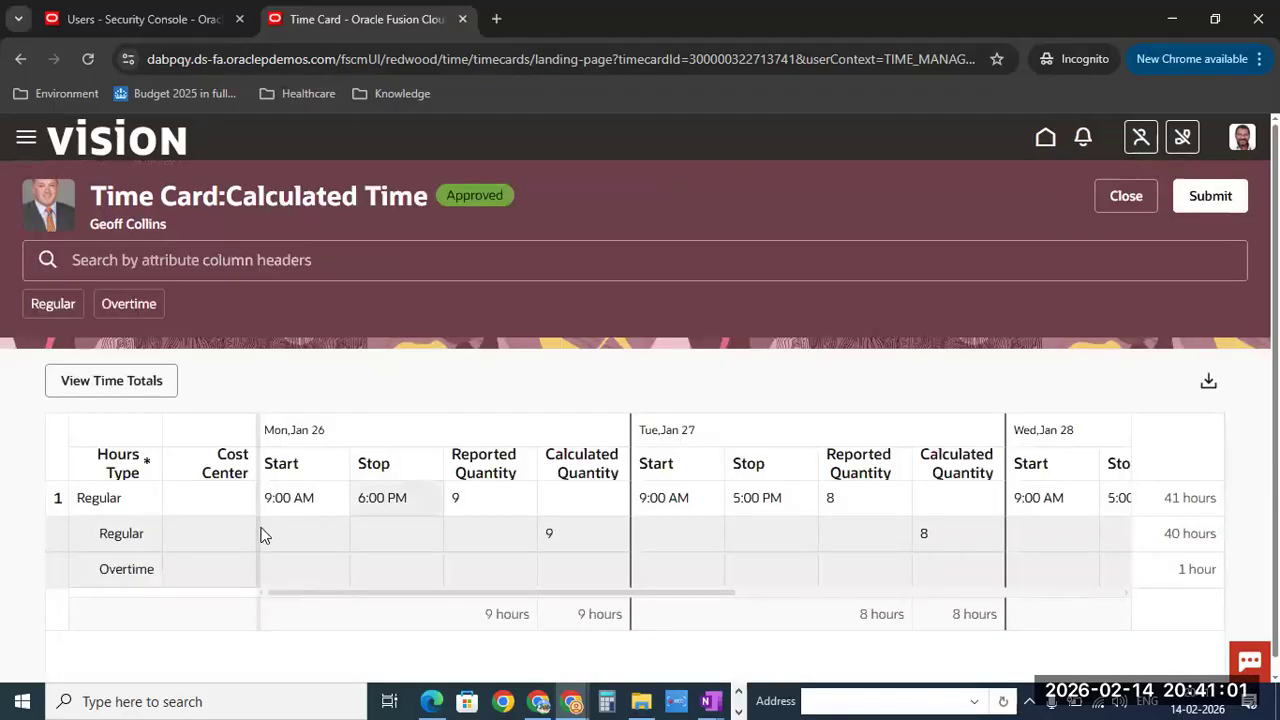
scroll(611, 362, "down", 1)
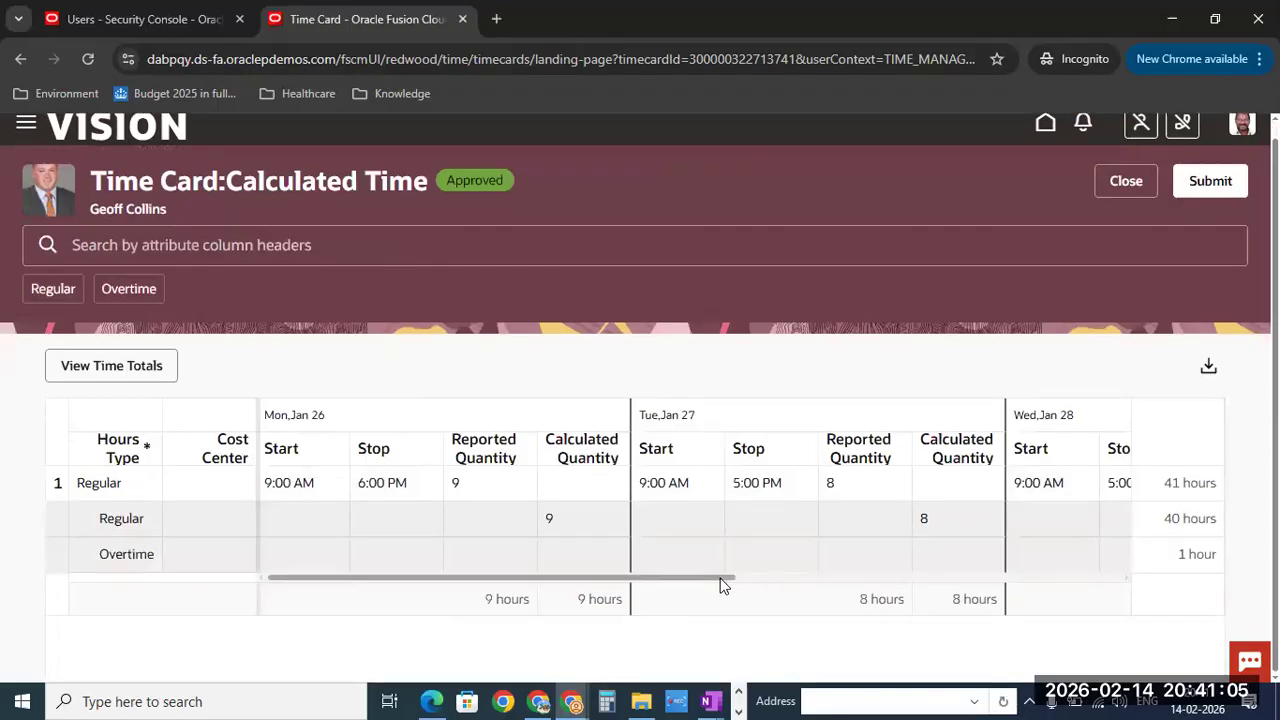
left_click_drag(731, 581, 1234, 557)
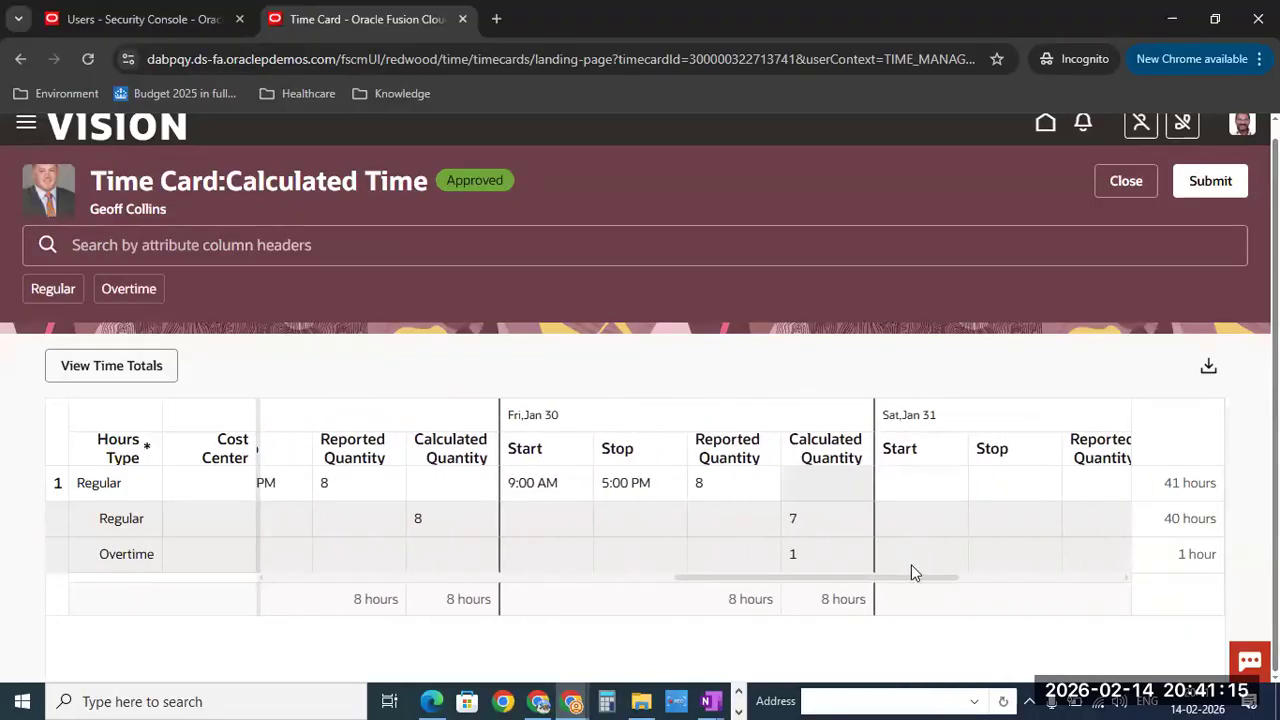
left_click_drag(896, 576, 1154, 569)
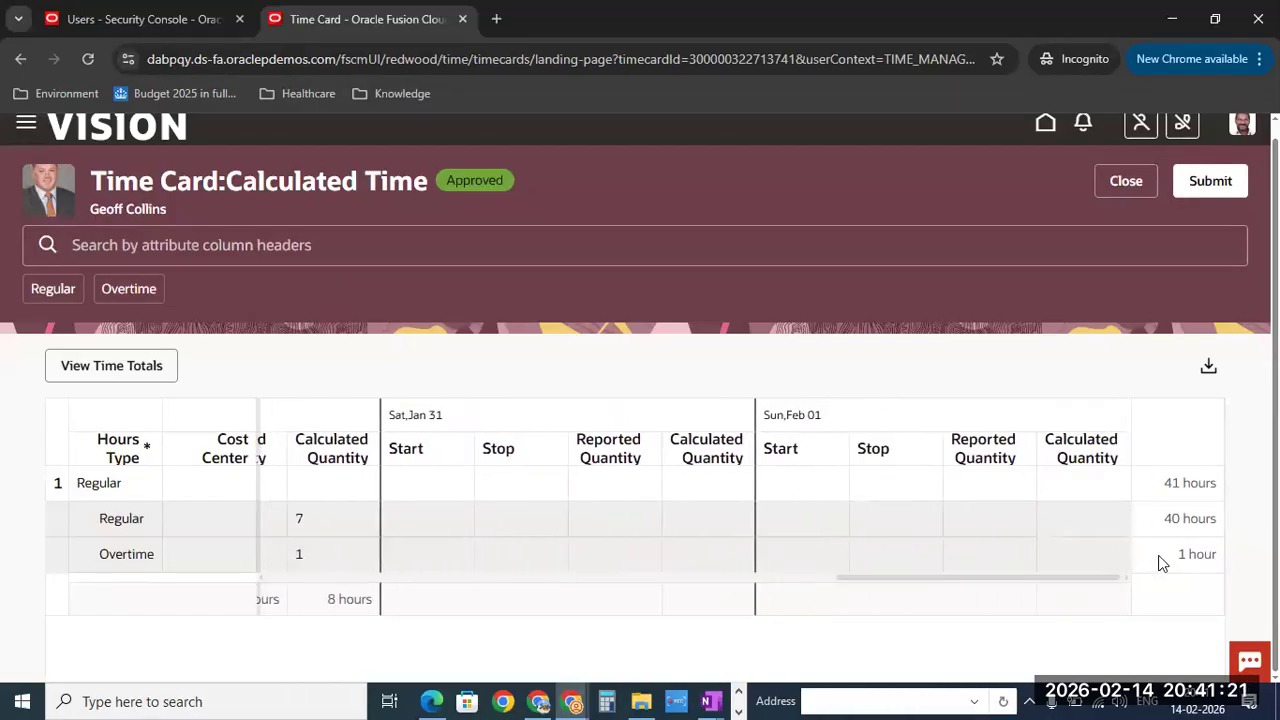
left_click_drag(920, 586, 362, 613)
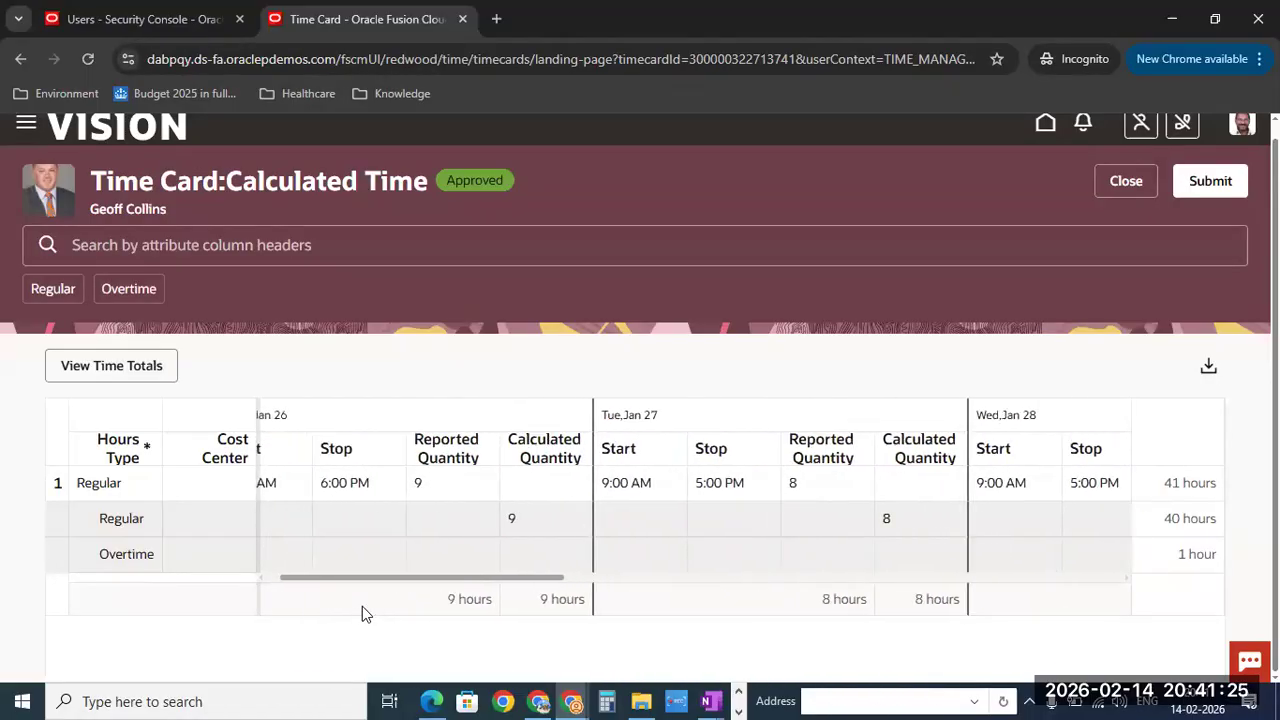
left_click_drag(313, 576, 780, 586)
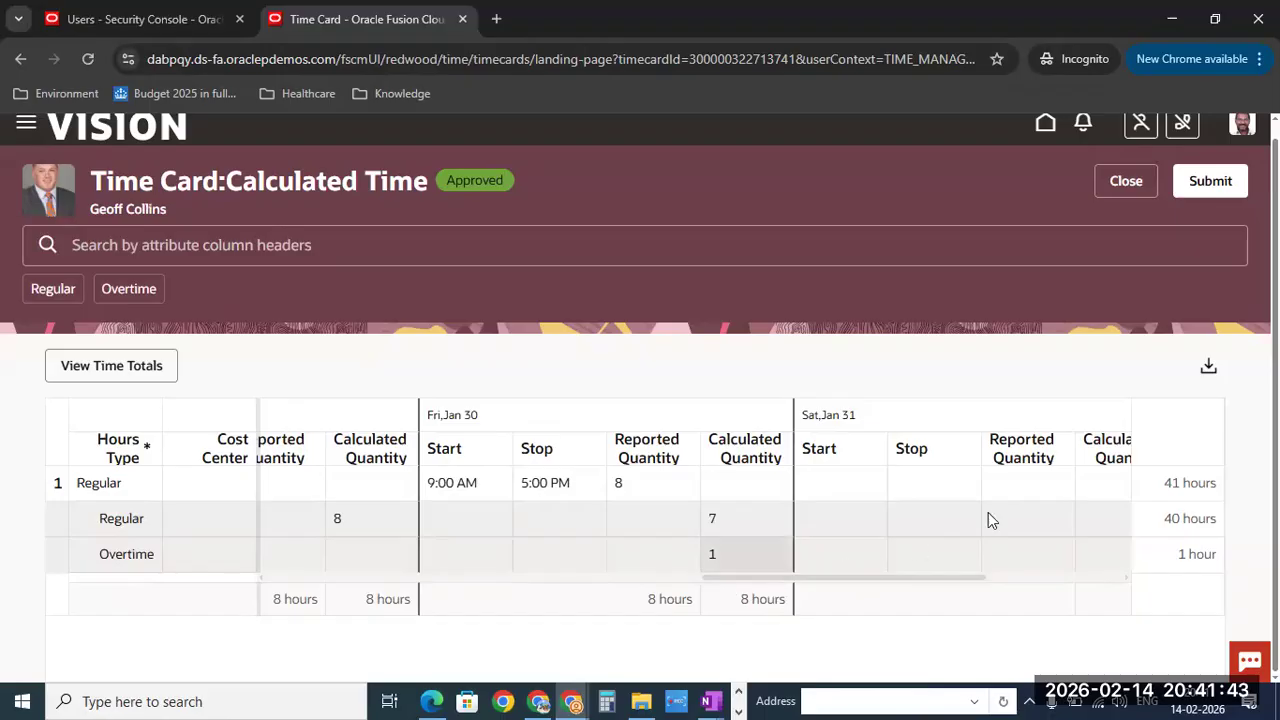
left_click(55, 292)
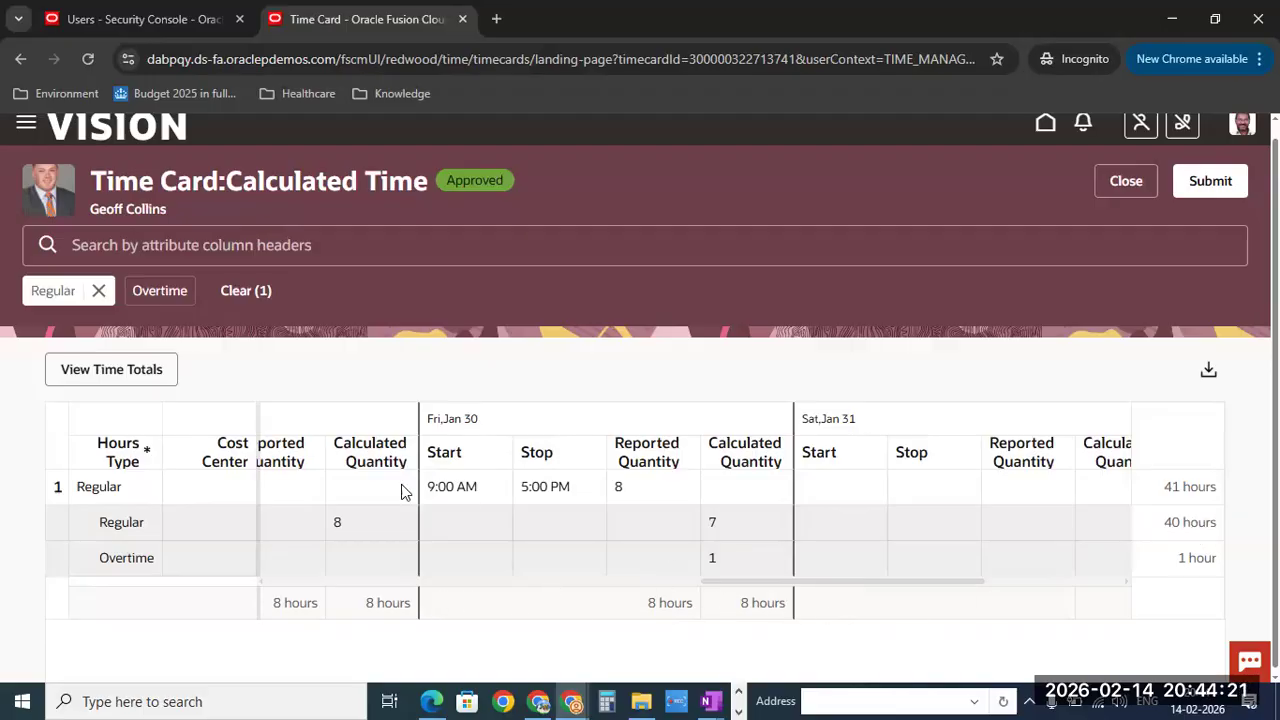
left_click(243, 295)
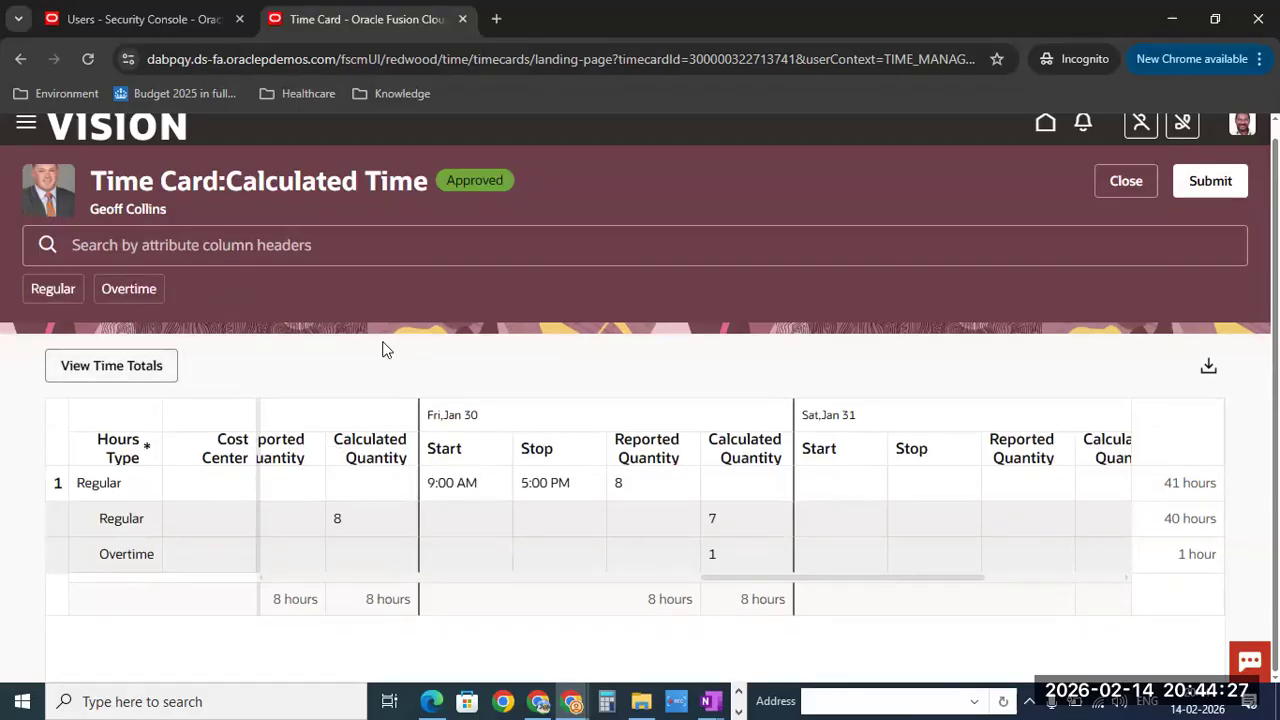
Step: View the time totals from the calculated time, then cancel the time card to return to the team time cards
left_click(110, 365)
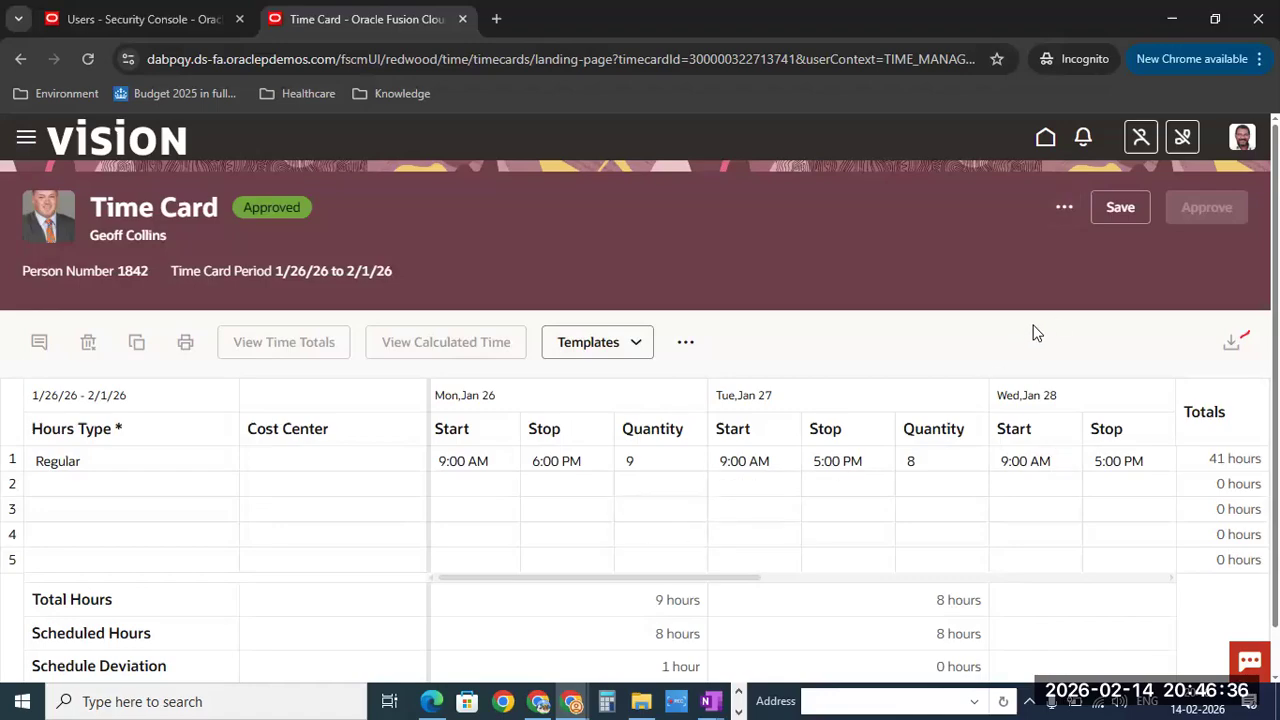
scroll(1035, 333, "down", 1)
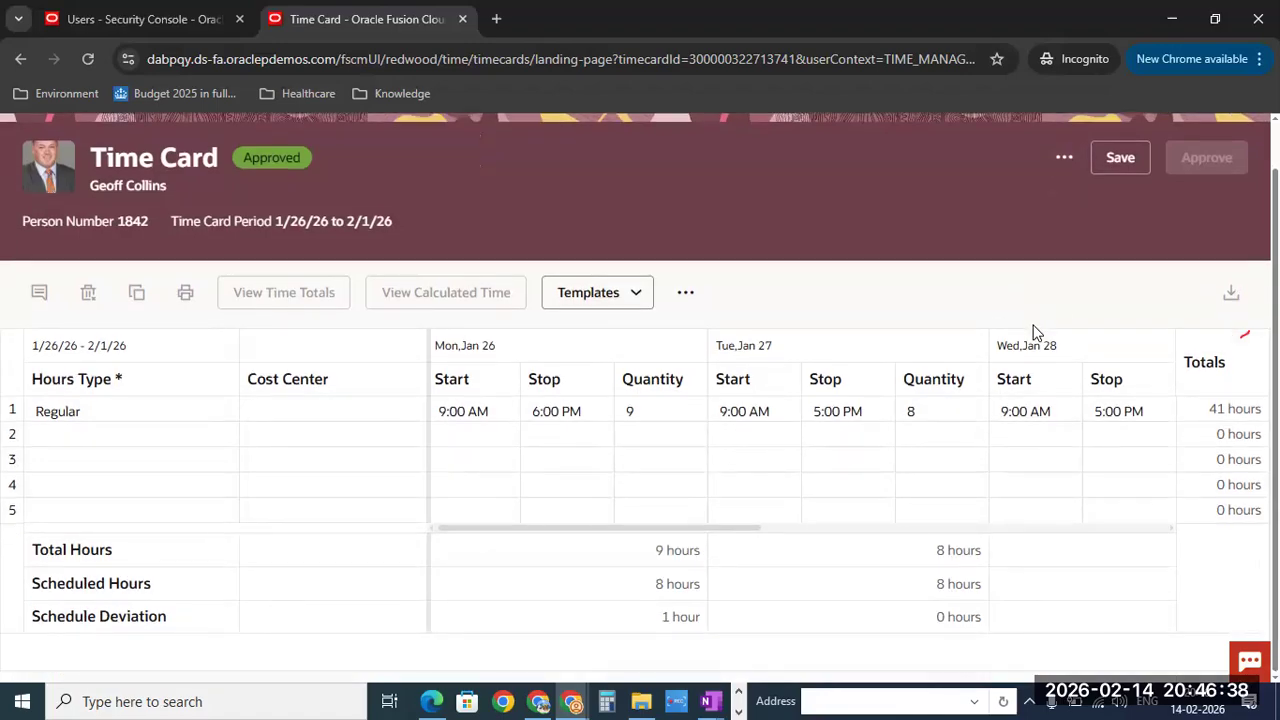
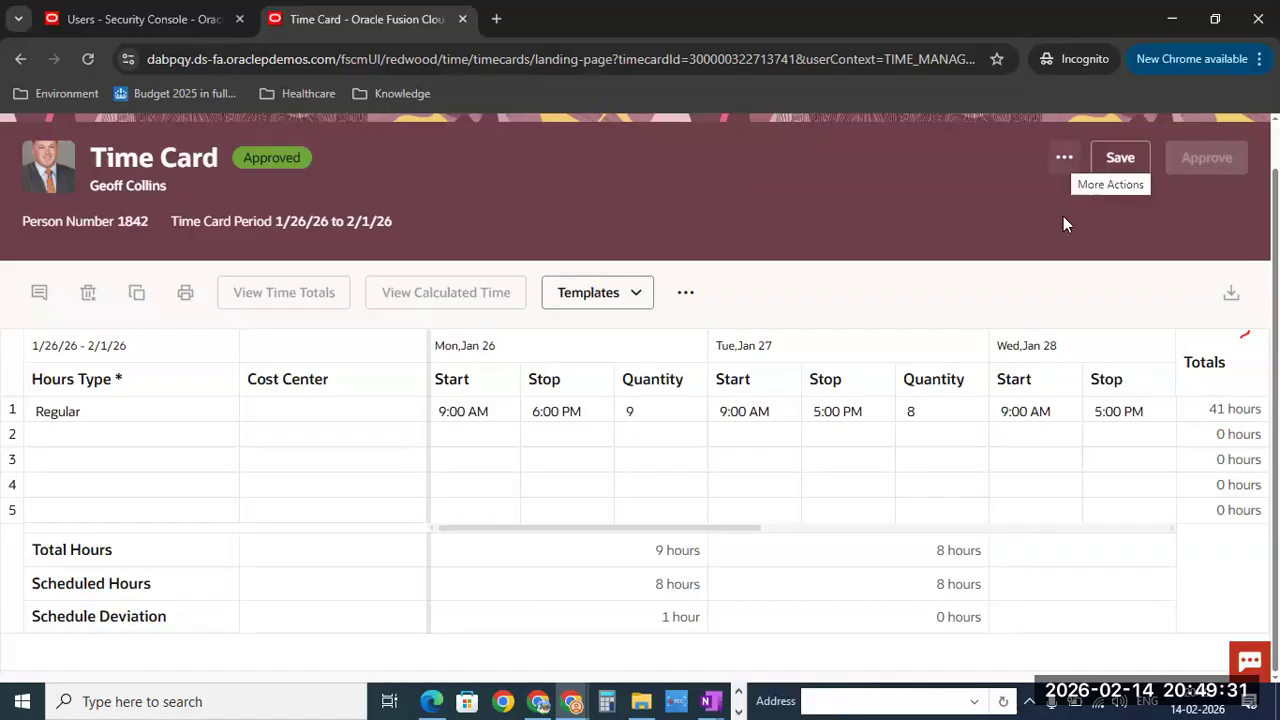
left_click(1064, 157)
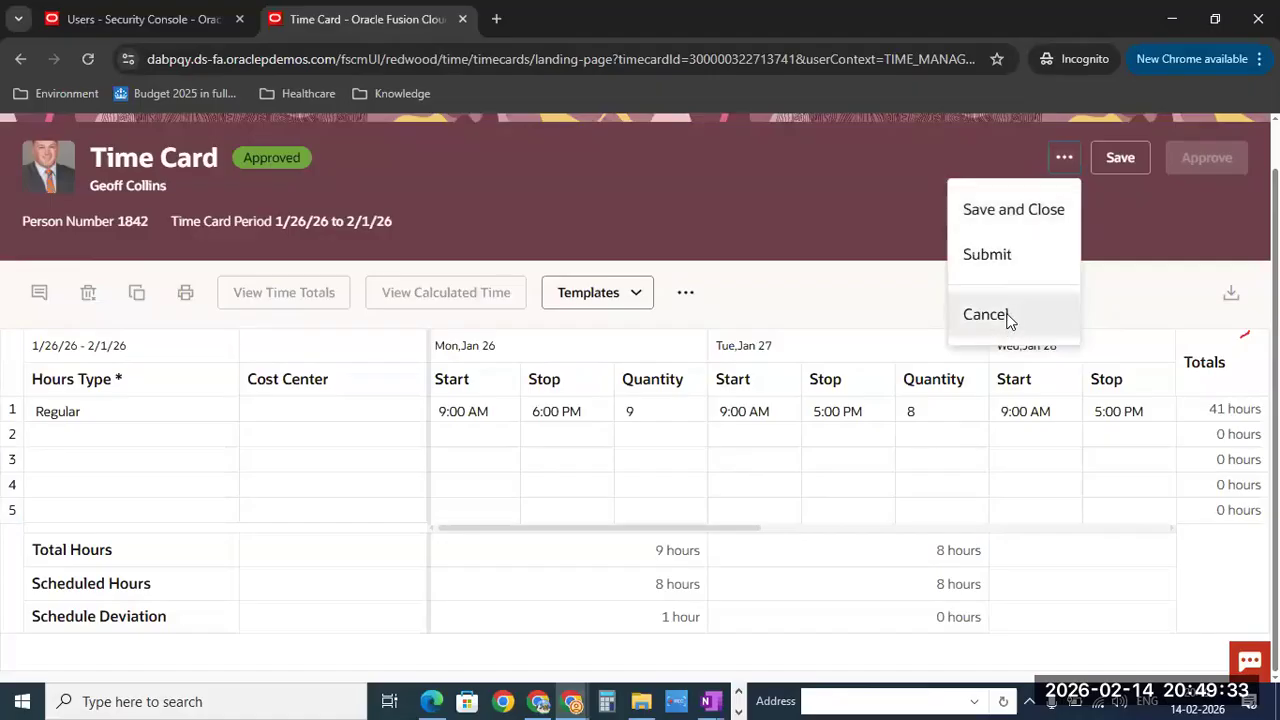
left_click(1004, 315)
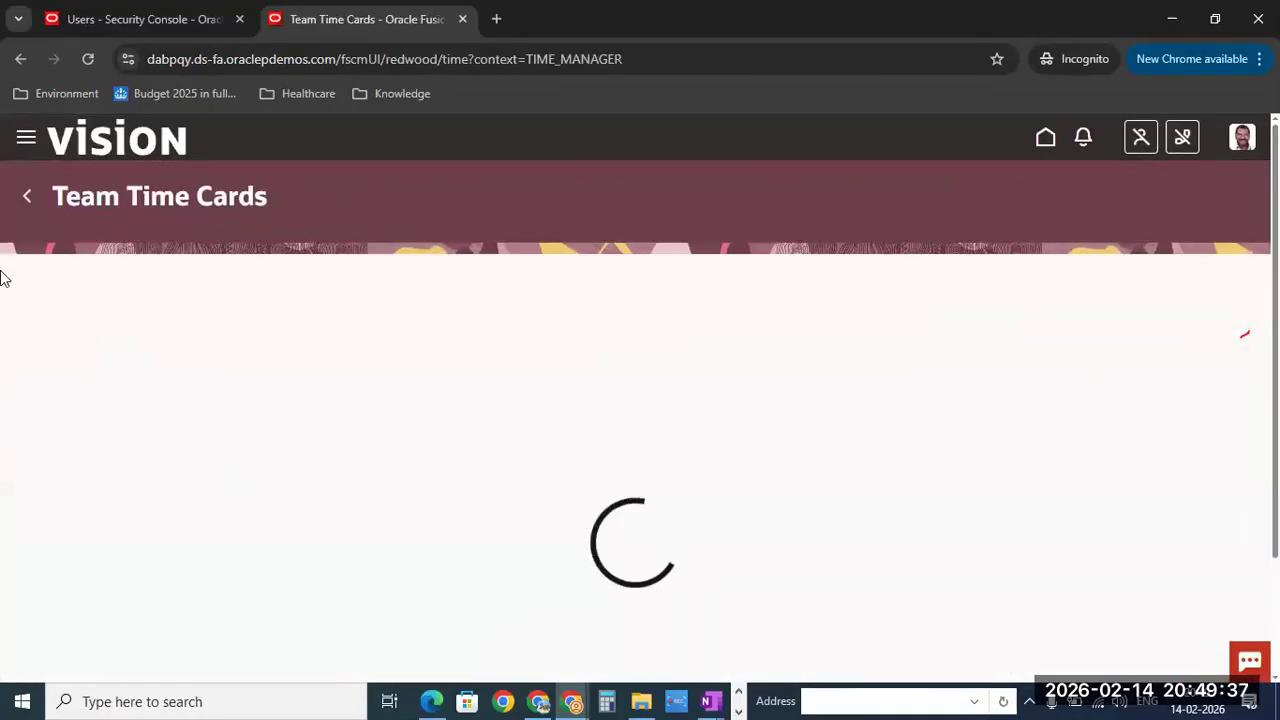
Step: Select the employee's time card starting 1/26/26, review the available actions, and open it for editing
left_click(352, 464)
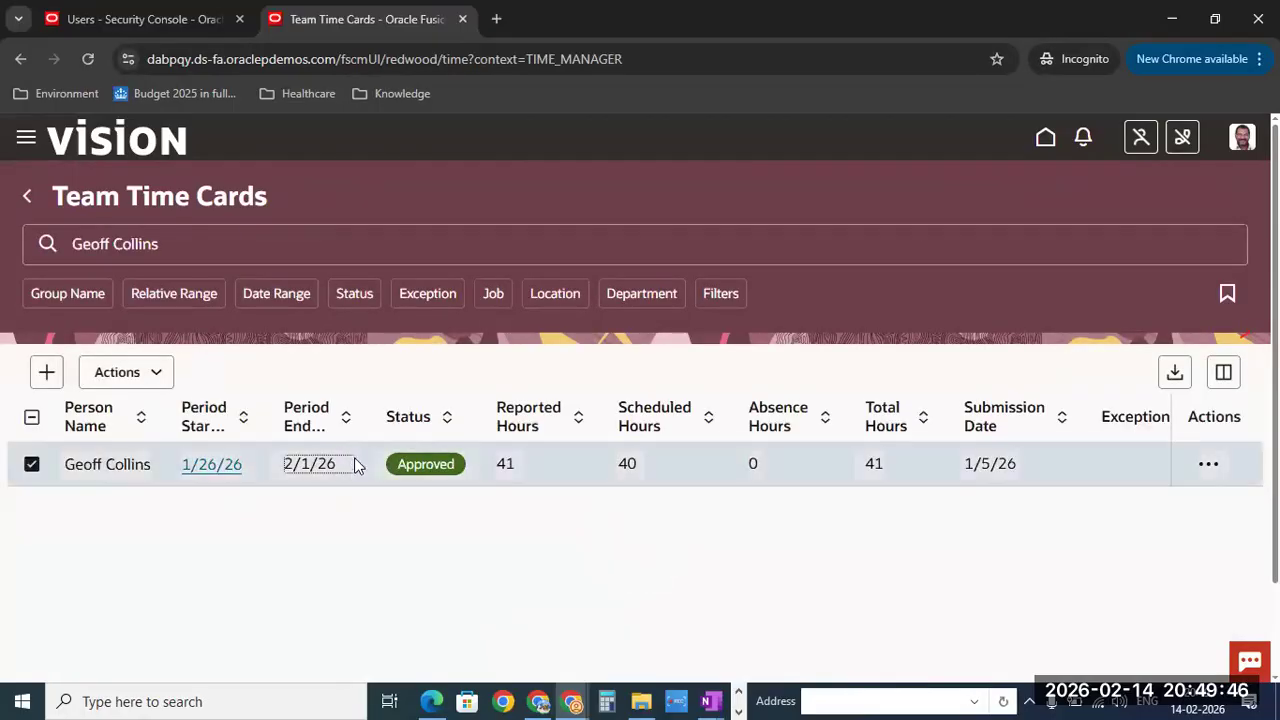
left_click(150, 376)
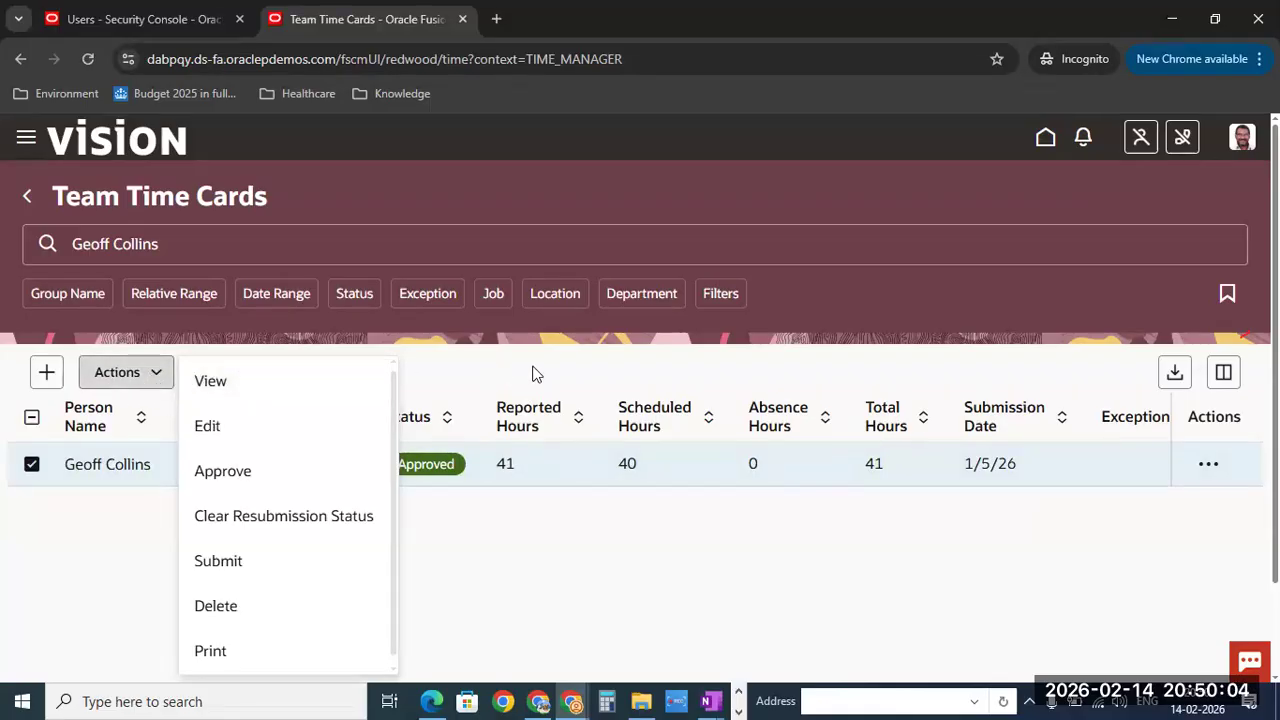
left_click(457, 373)
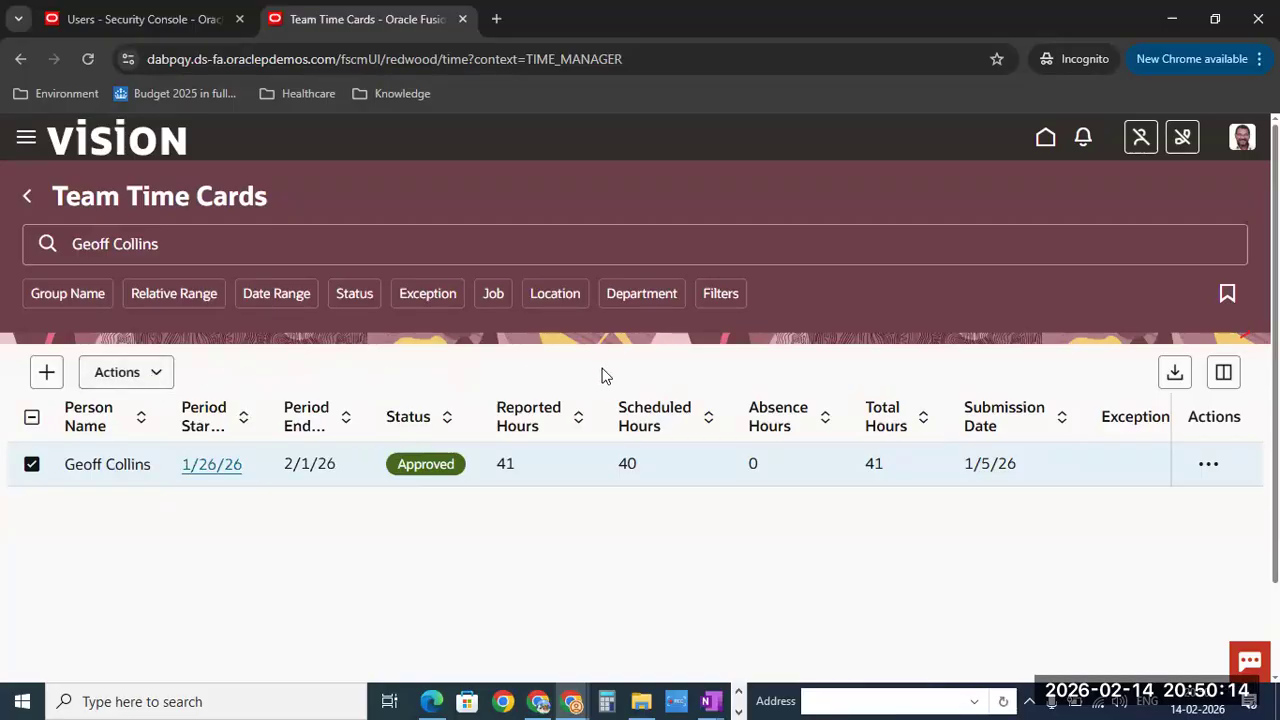
left_click(153, 374)
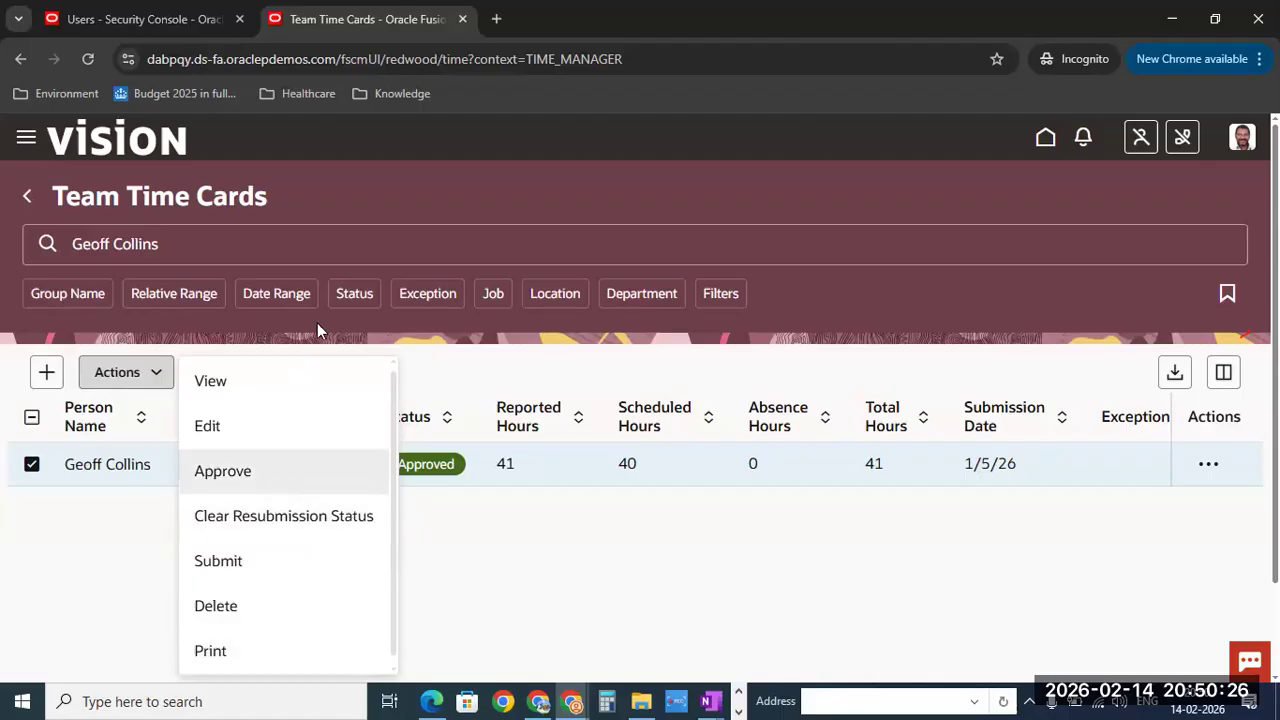
left_click(283, 426)
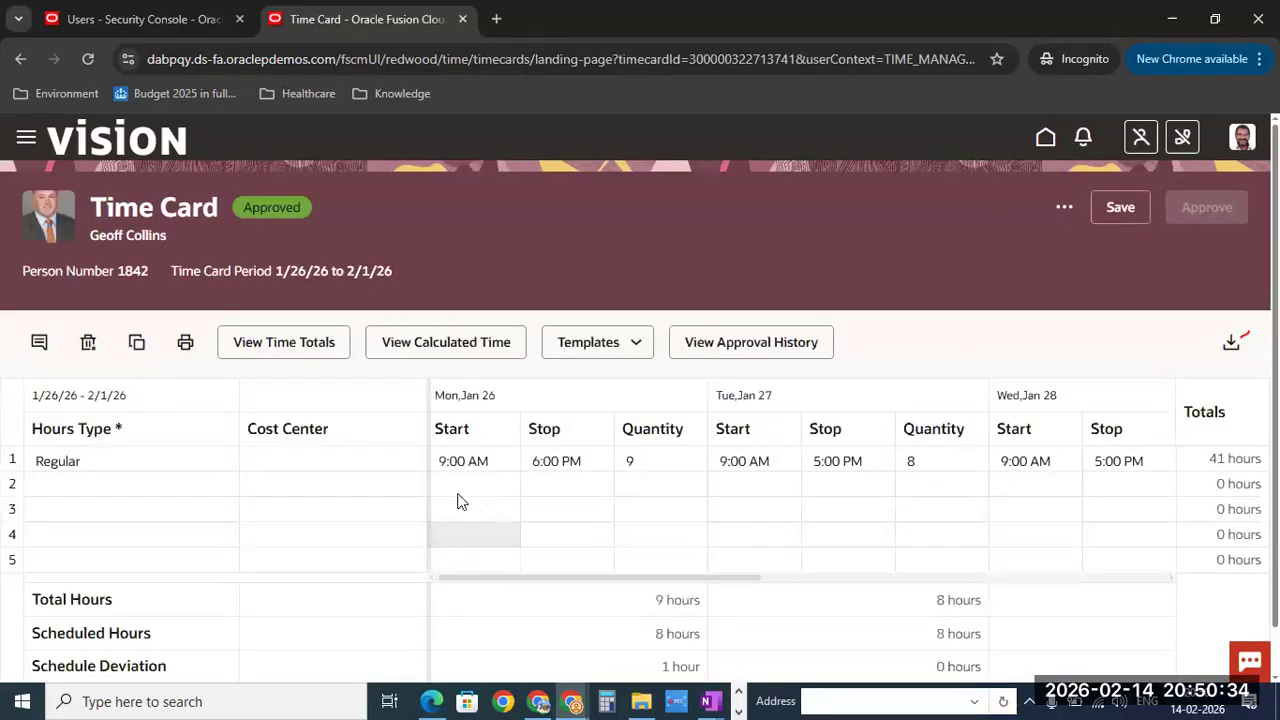
Step: Examine the hours types available for the Regular entry in the time card's first row
left_click(157, 474)
left_click(157, 463)
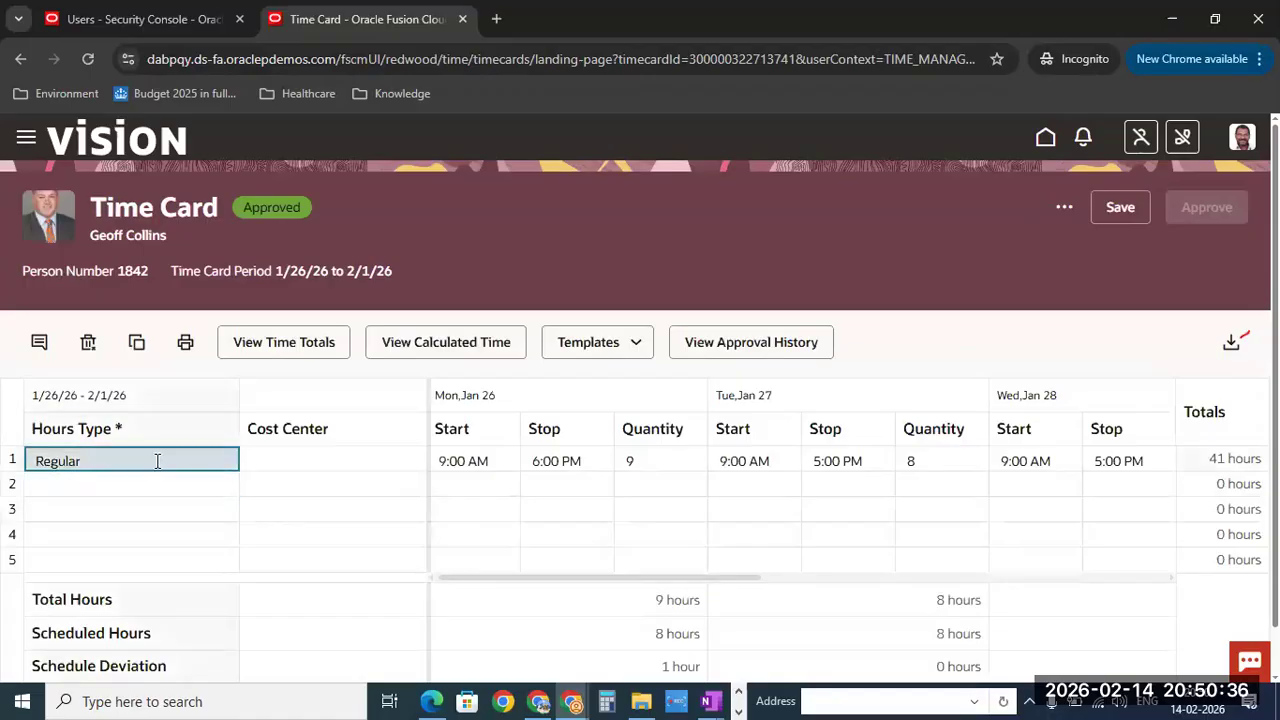
left_click(215, 461)
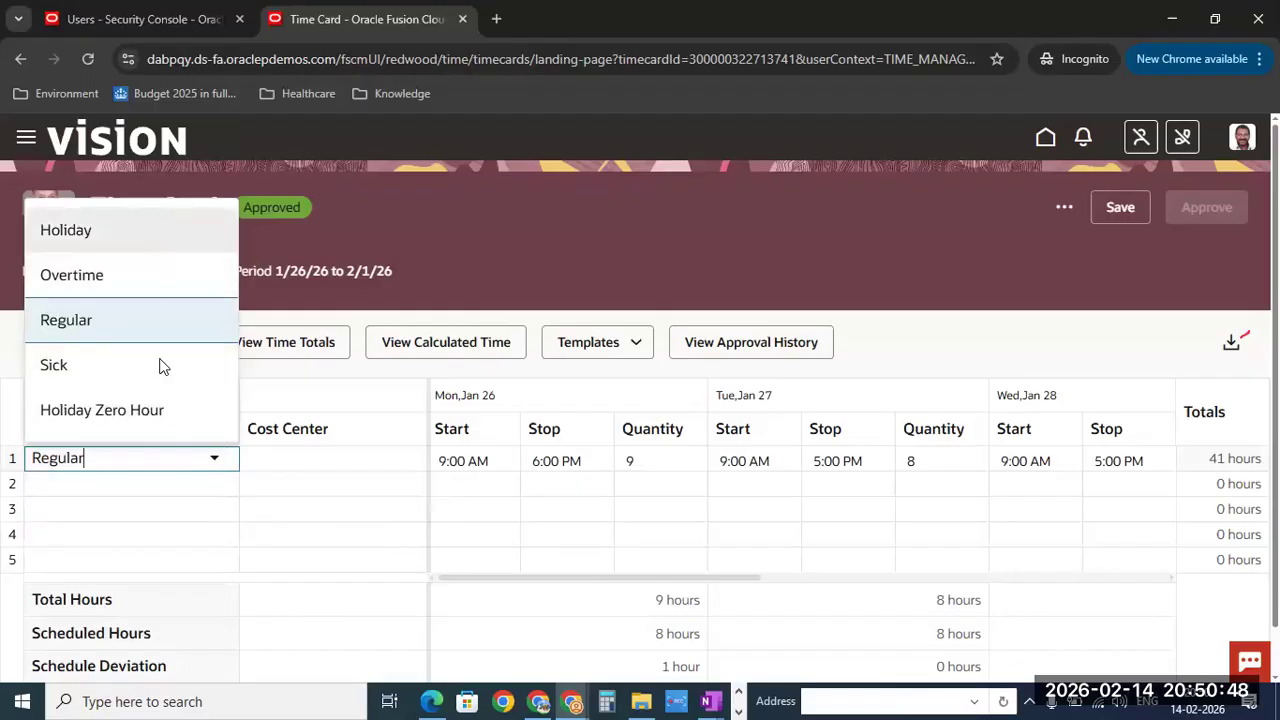
left_click(271, 507)
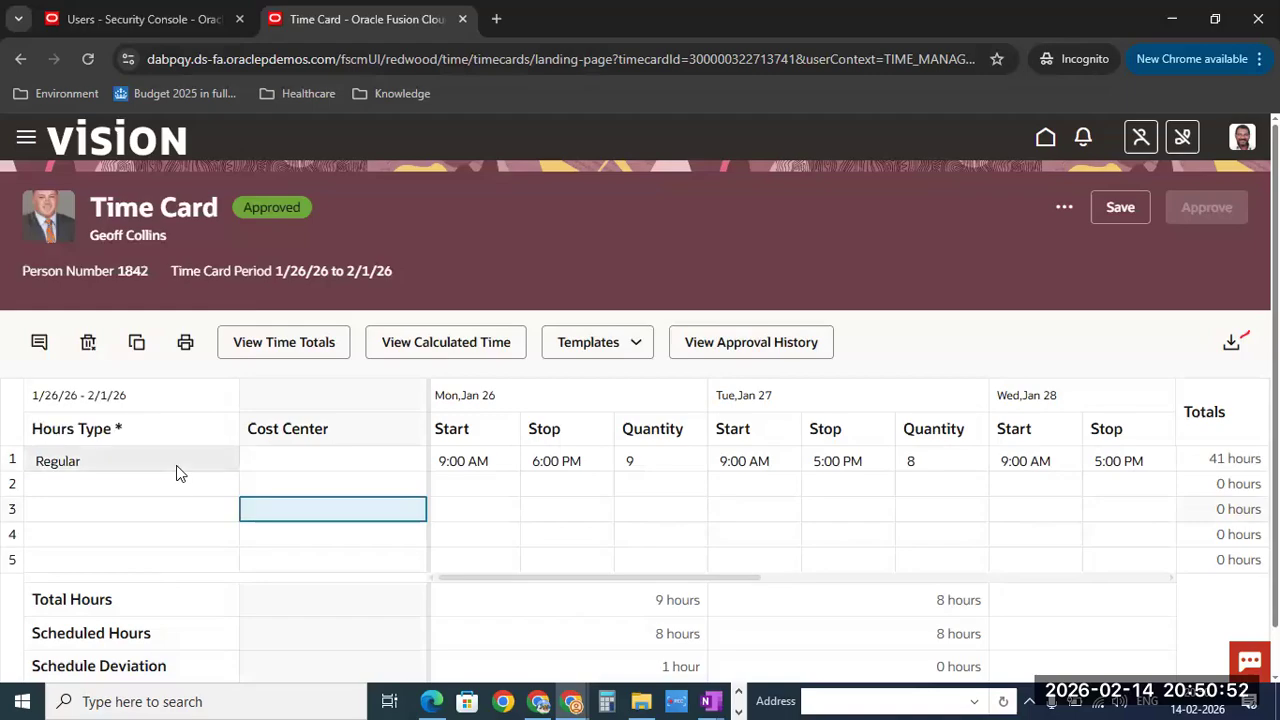
left_click(225, 467)
left_click(222, 465)
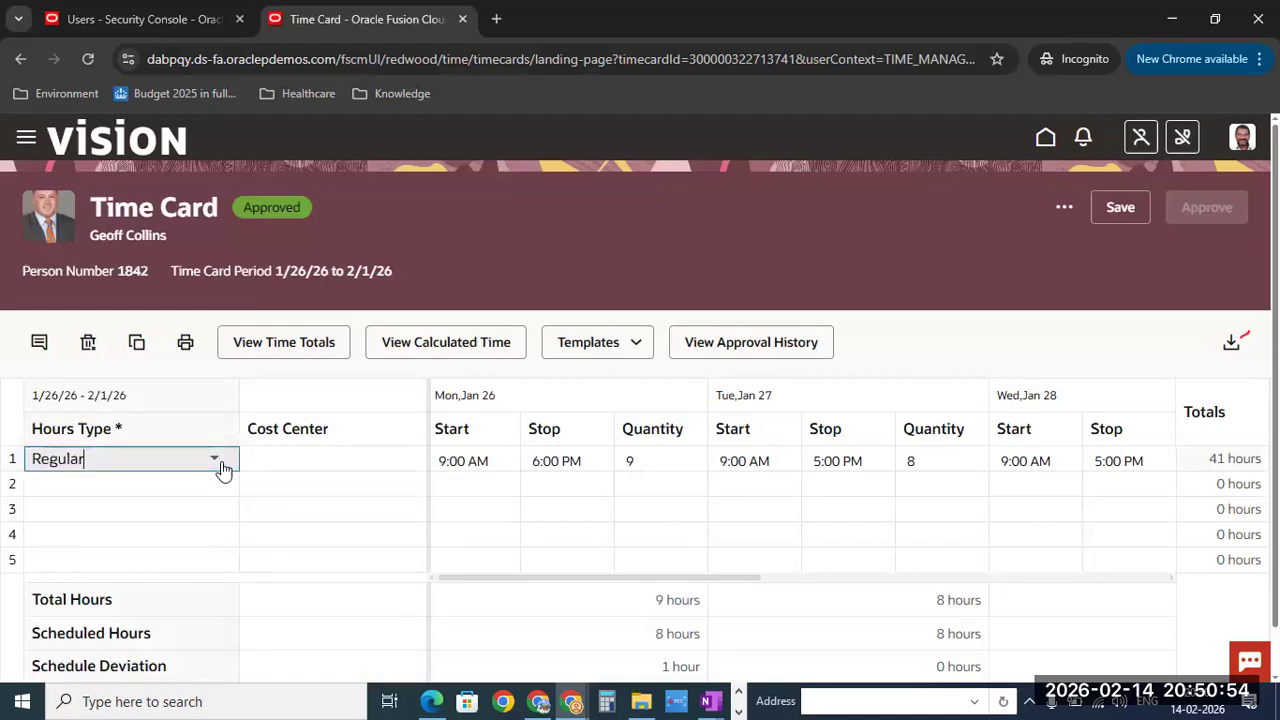
left_click(215, 465)
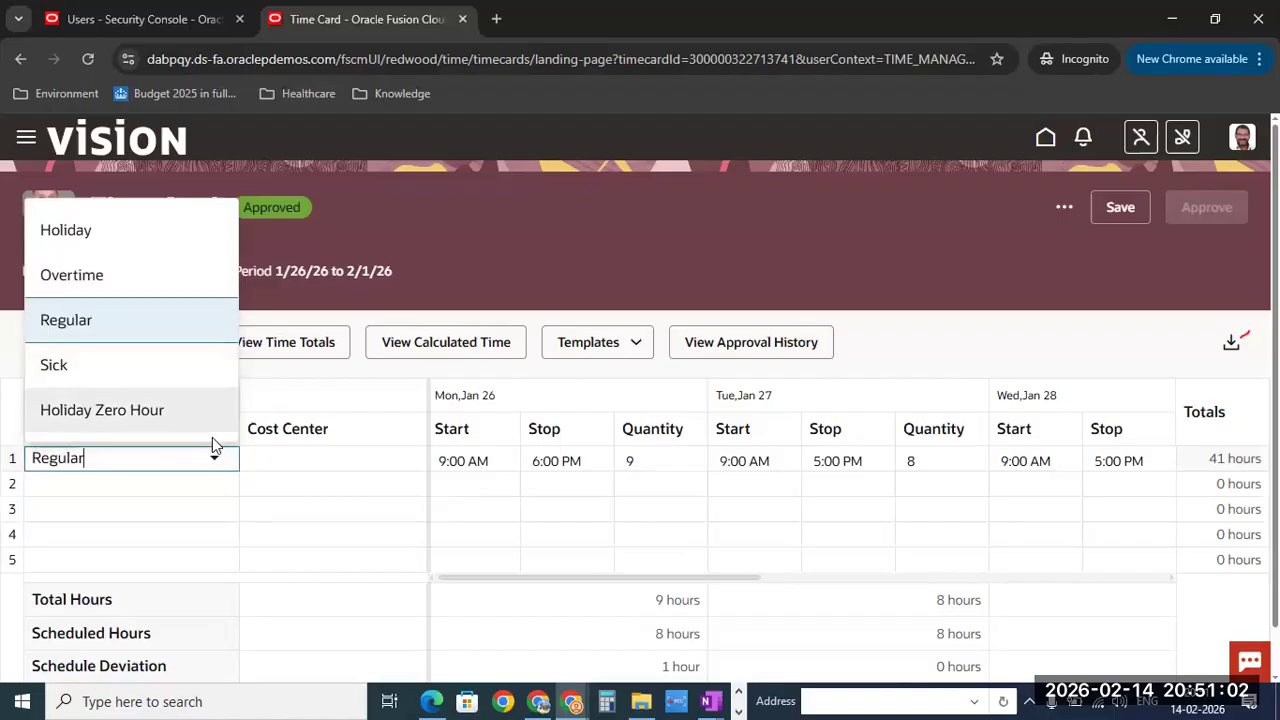
Step: Add a second time card row with the hours type Sick
left_click(200, 495)
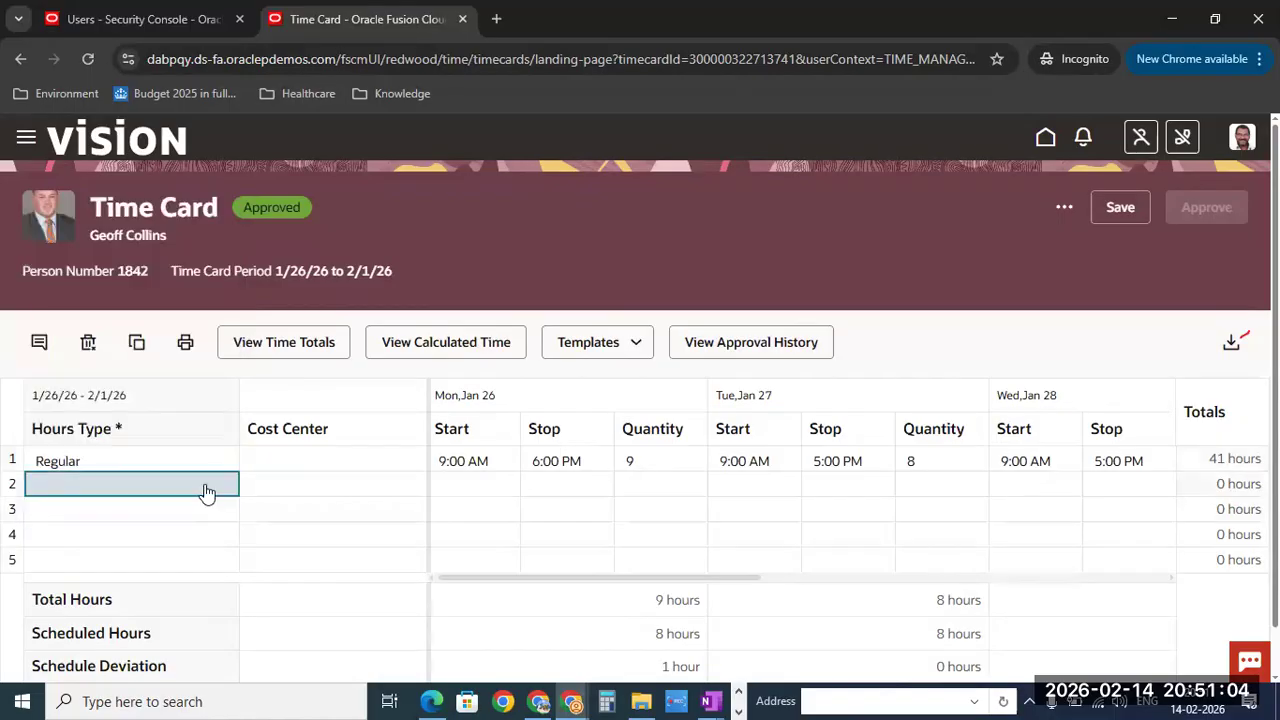
left_click(215, 487)
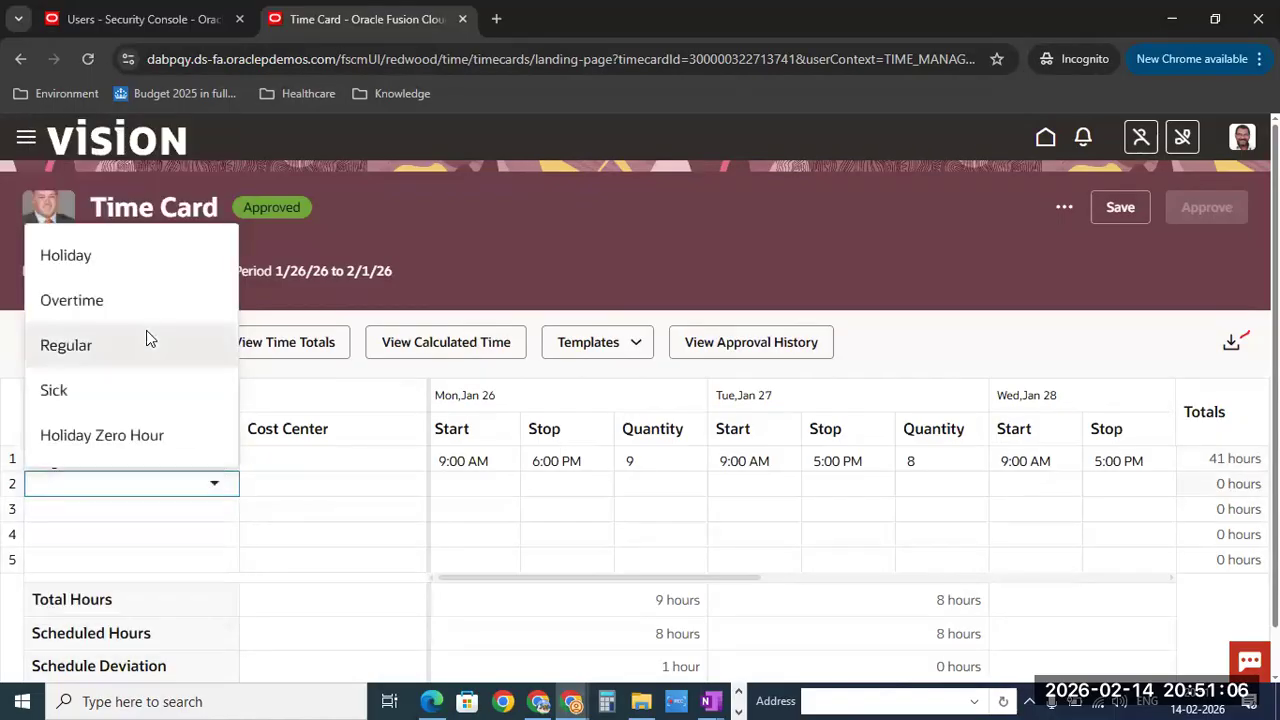
left_click(143, 389)
left_click(355, 494)
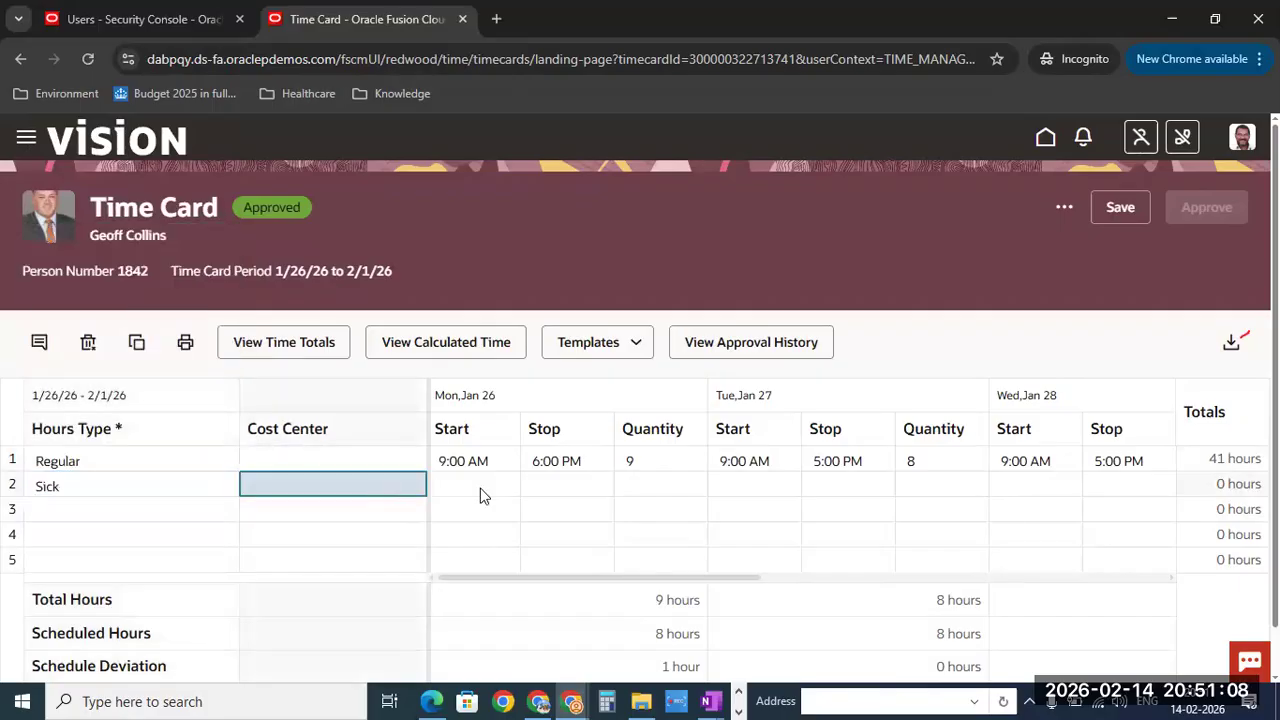
Step: Clear the Regular start and stop times for Tuesday, January 27
left_click(772, 461)
key("BackSpace")
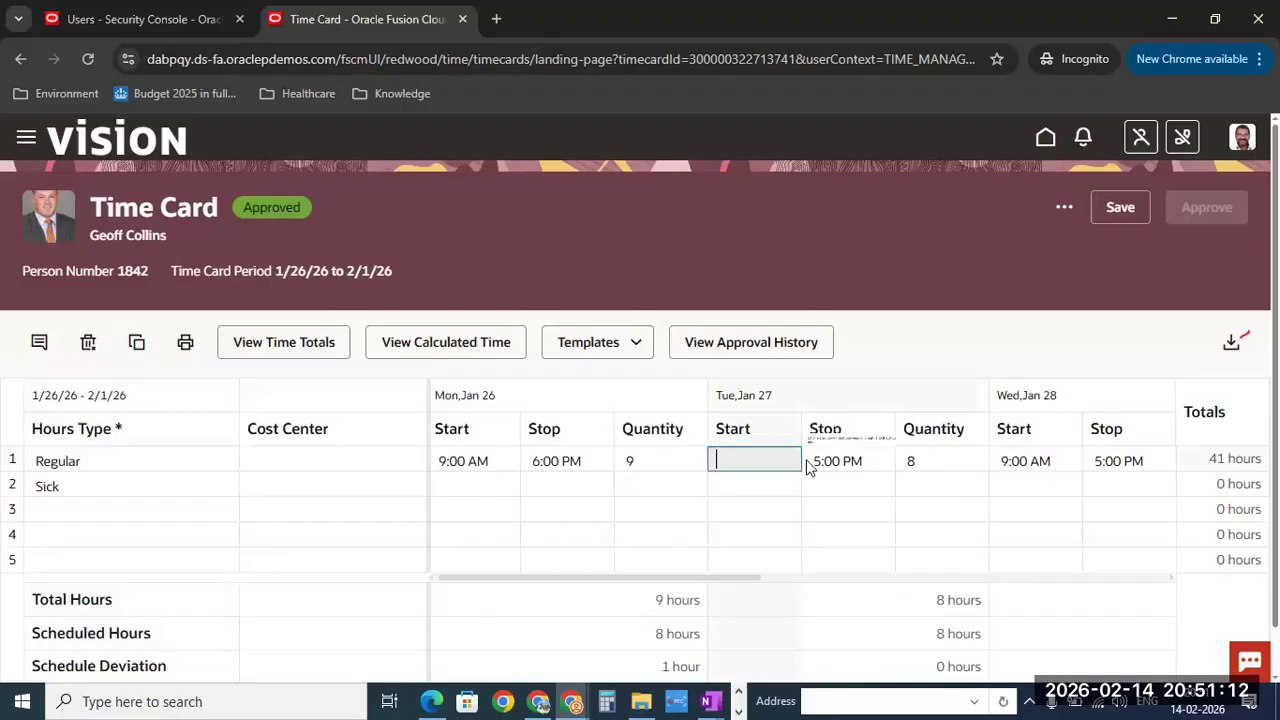
left_click(822, 463)
key("BackSpace")
left_click(826, 512)
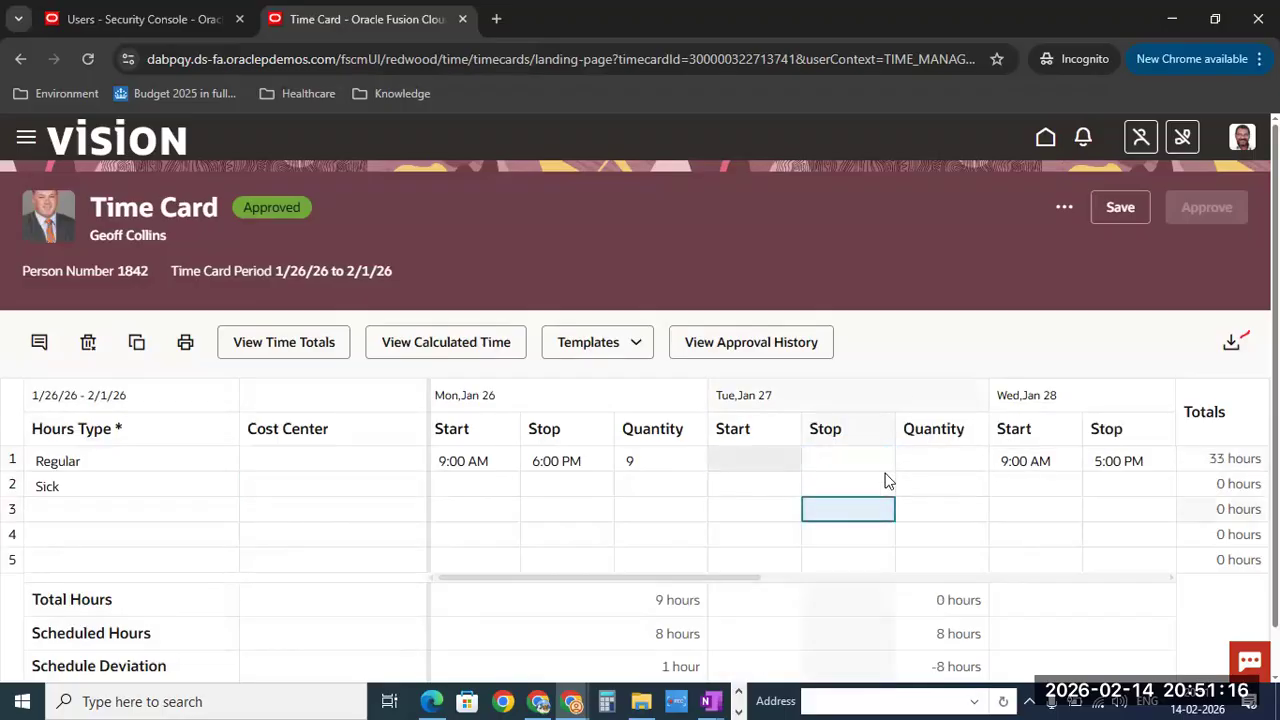
Step: Try to enter Sick time from 9 to 5 for Tuesday, January 27, and clear the start time again
left_click(757, 490)
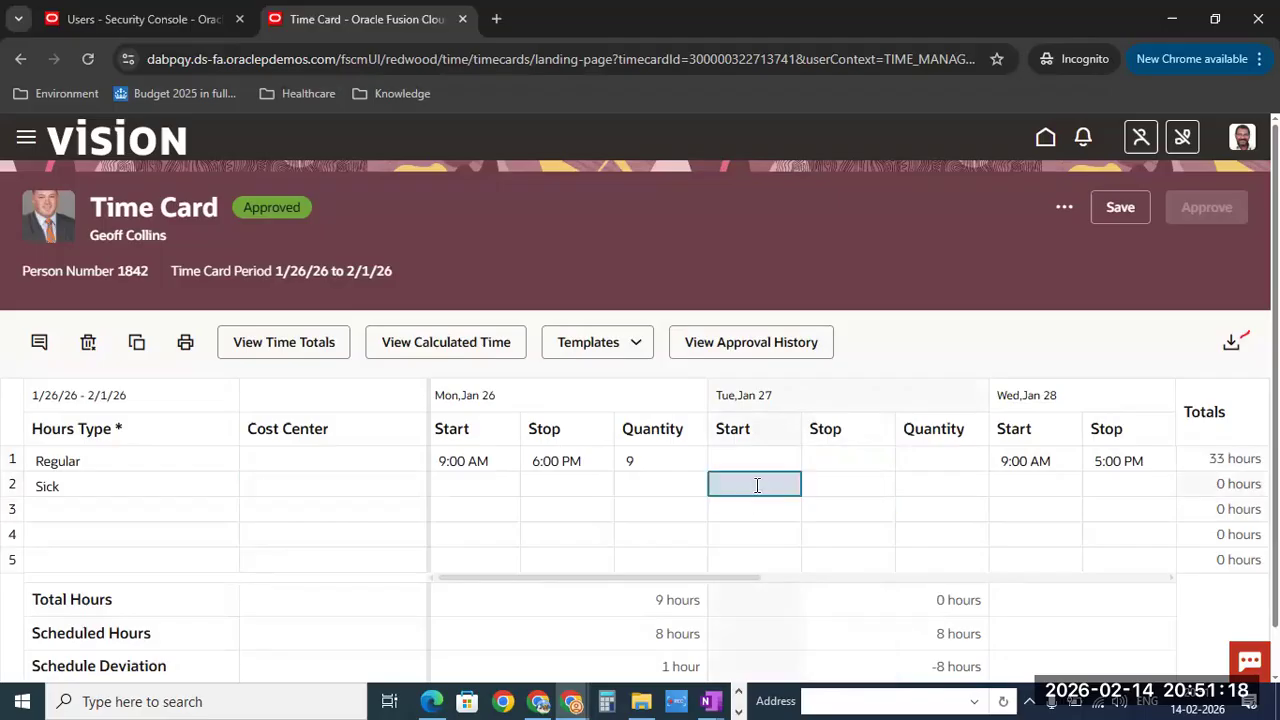
type("9")
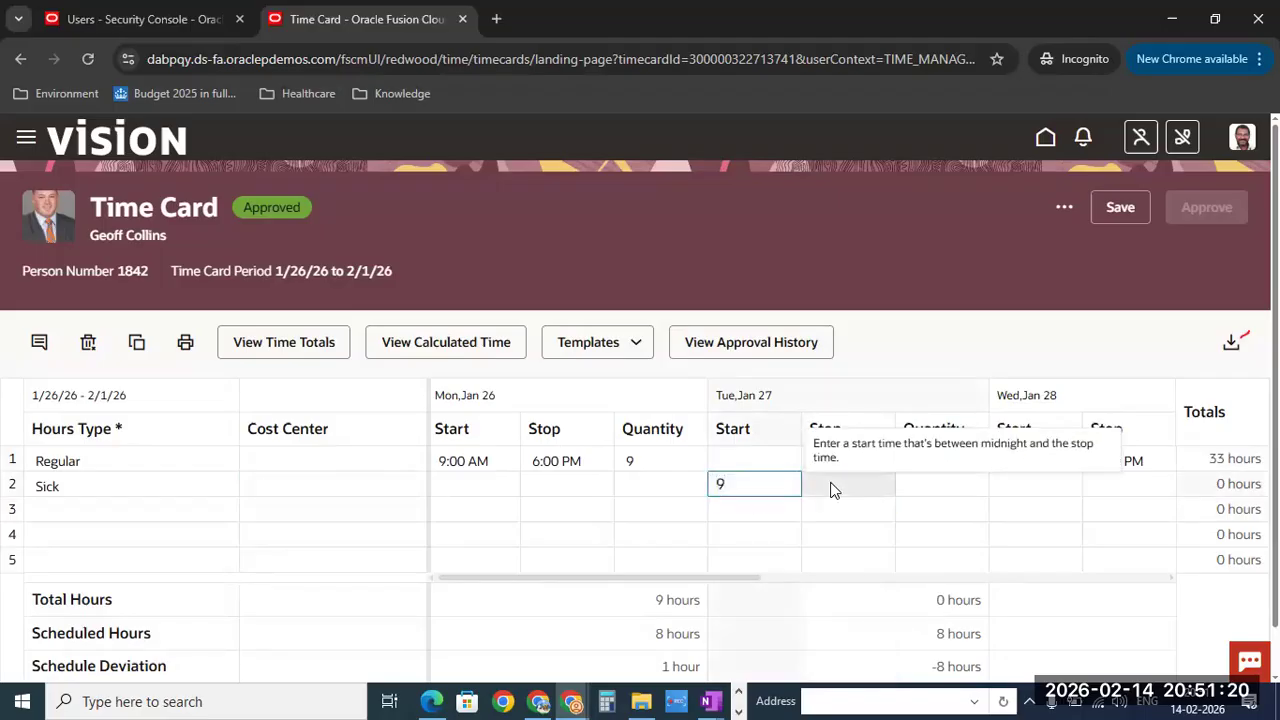
left_click(835, 490)
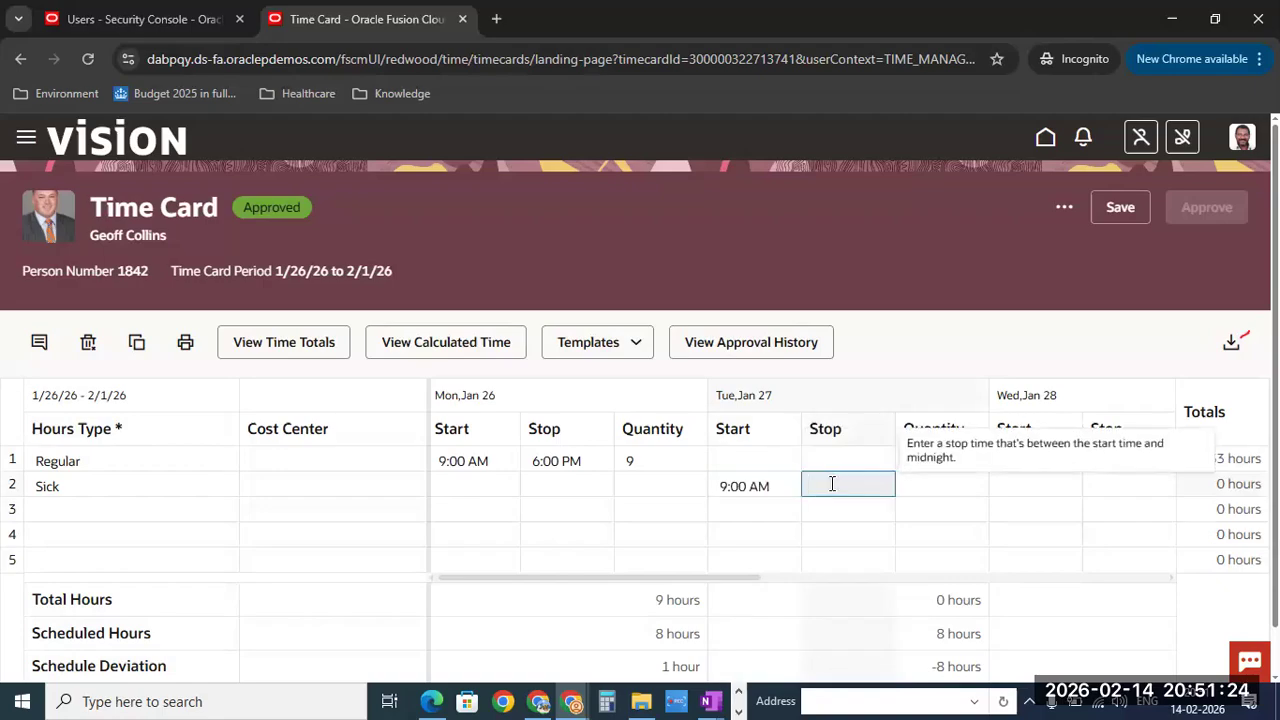
type("5")
left_click(846, 535)
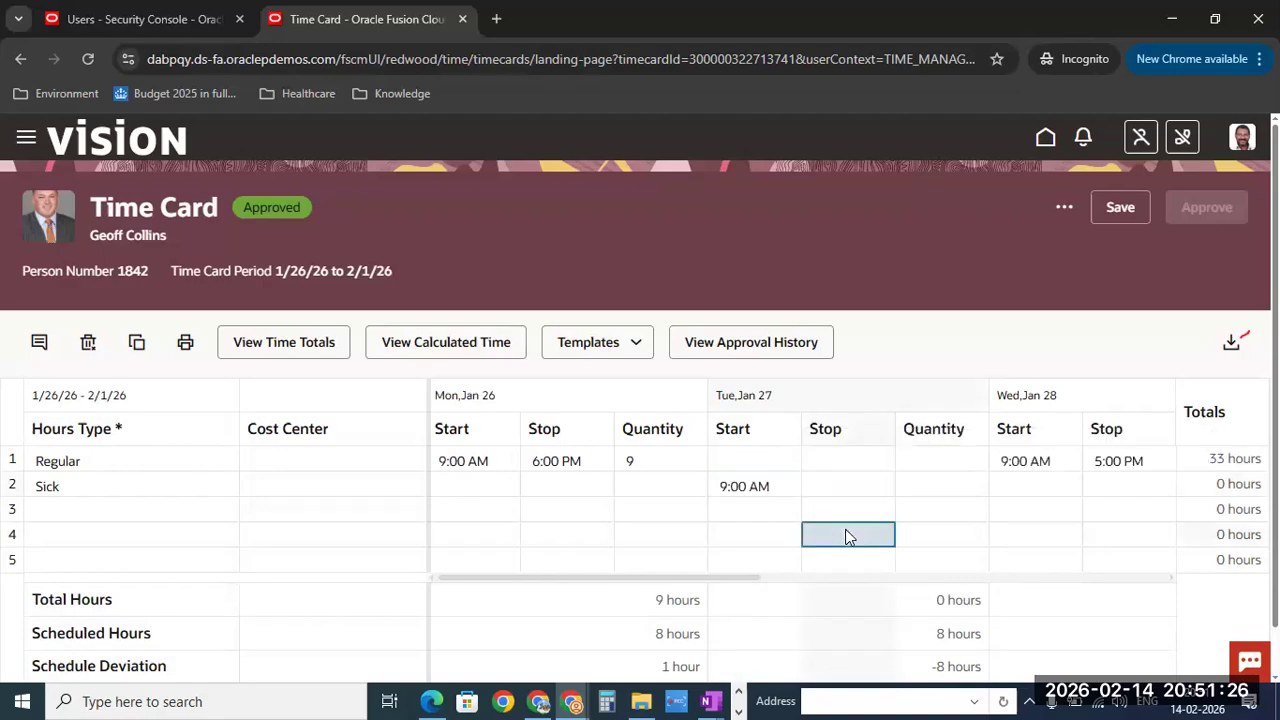
left_click(852, 487)
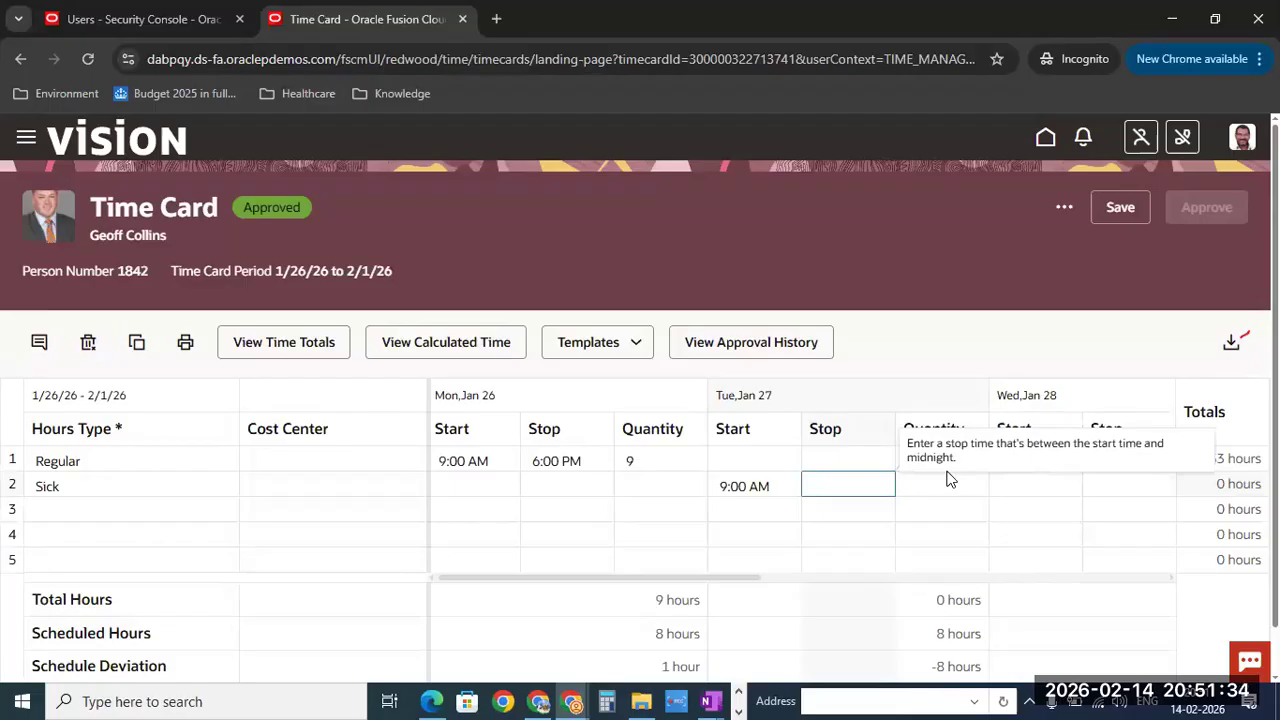
type("5")
left_click(951, 545)
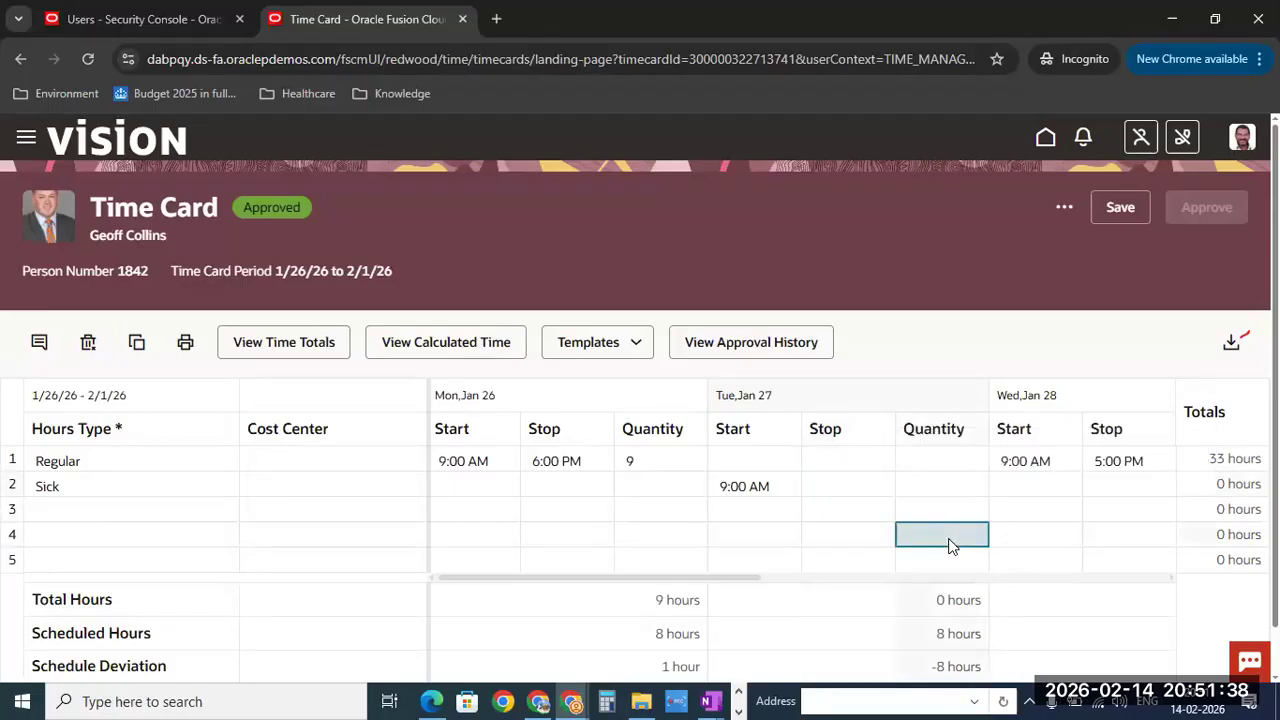
left_click(760, 486)
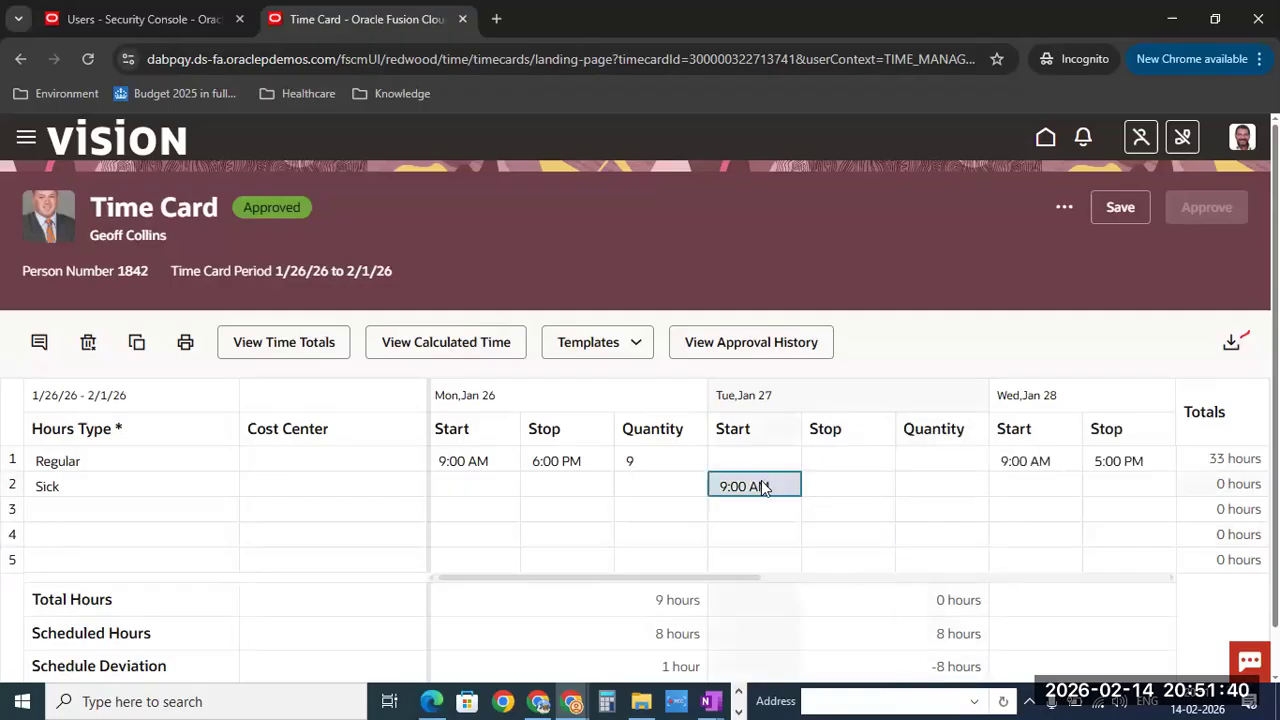
key("ctrl+a")
key("BackSpace")
Step: Enter a Sick quantity of 8 for Tuesday, January 27, and try to save and close the time card
left_click(948, 486)
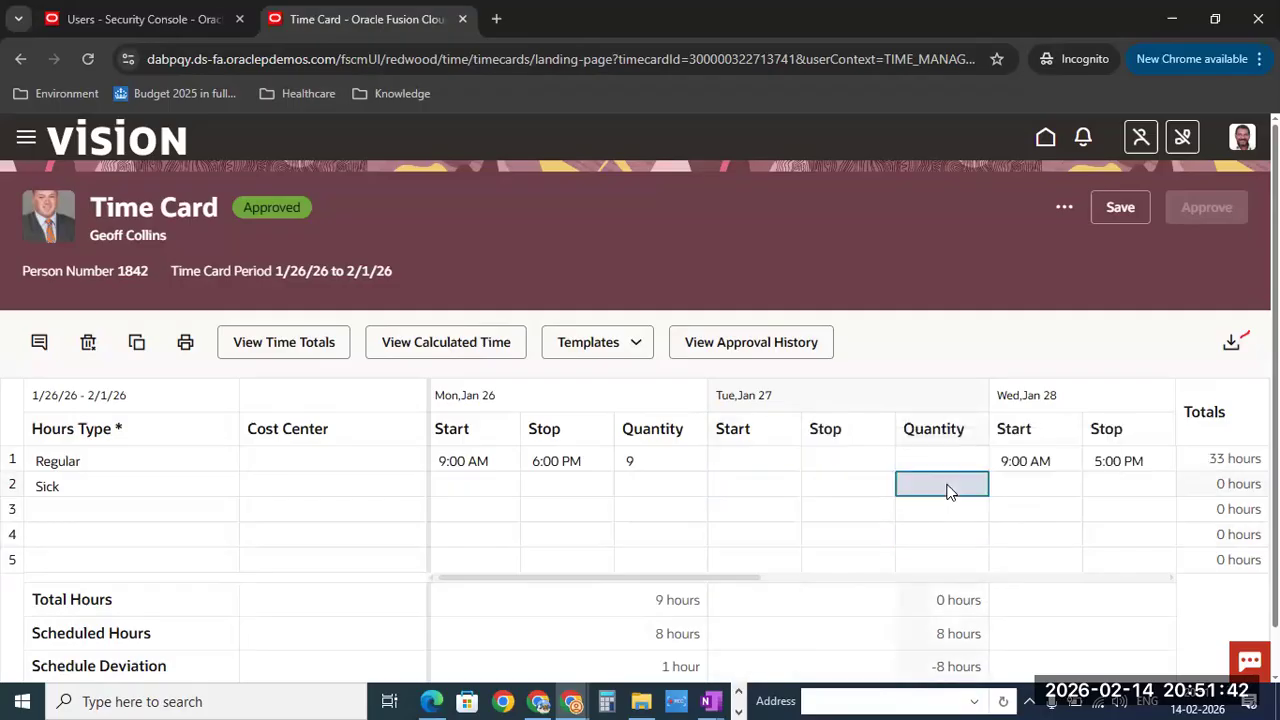
type("8")
left_click(963, 537)
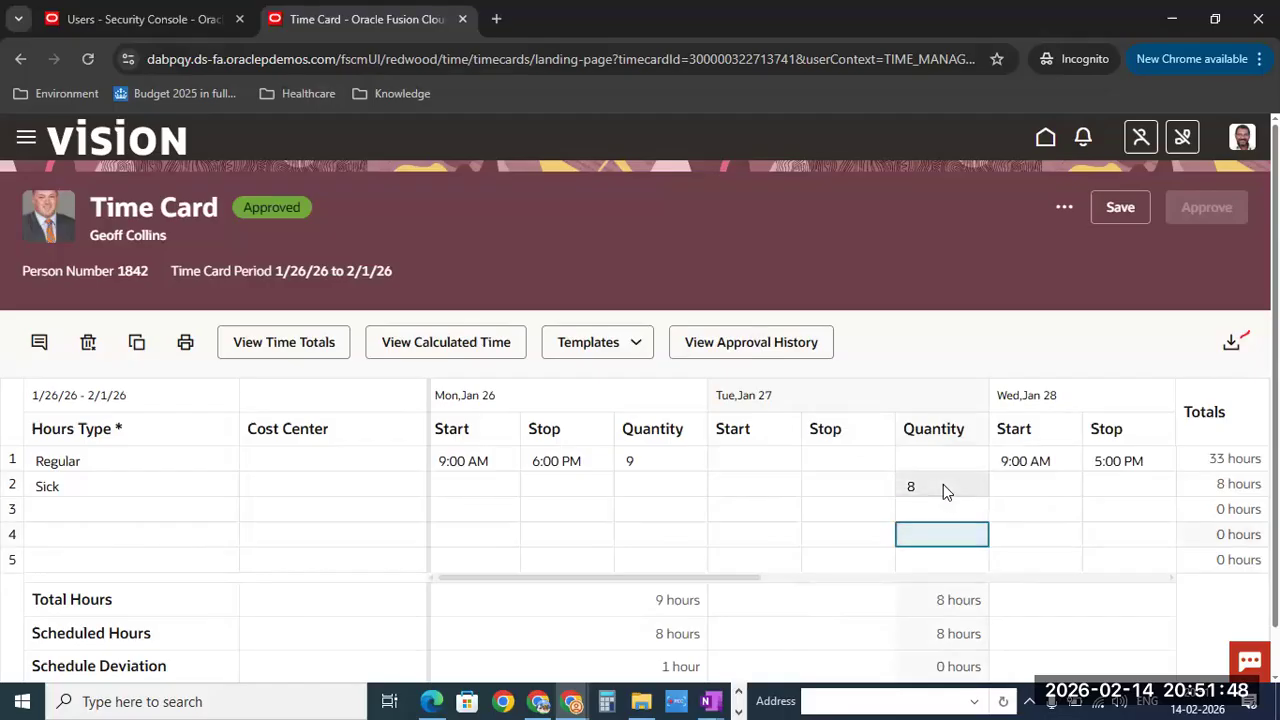
left_click(1064, 207)
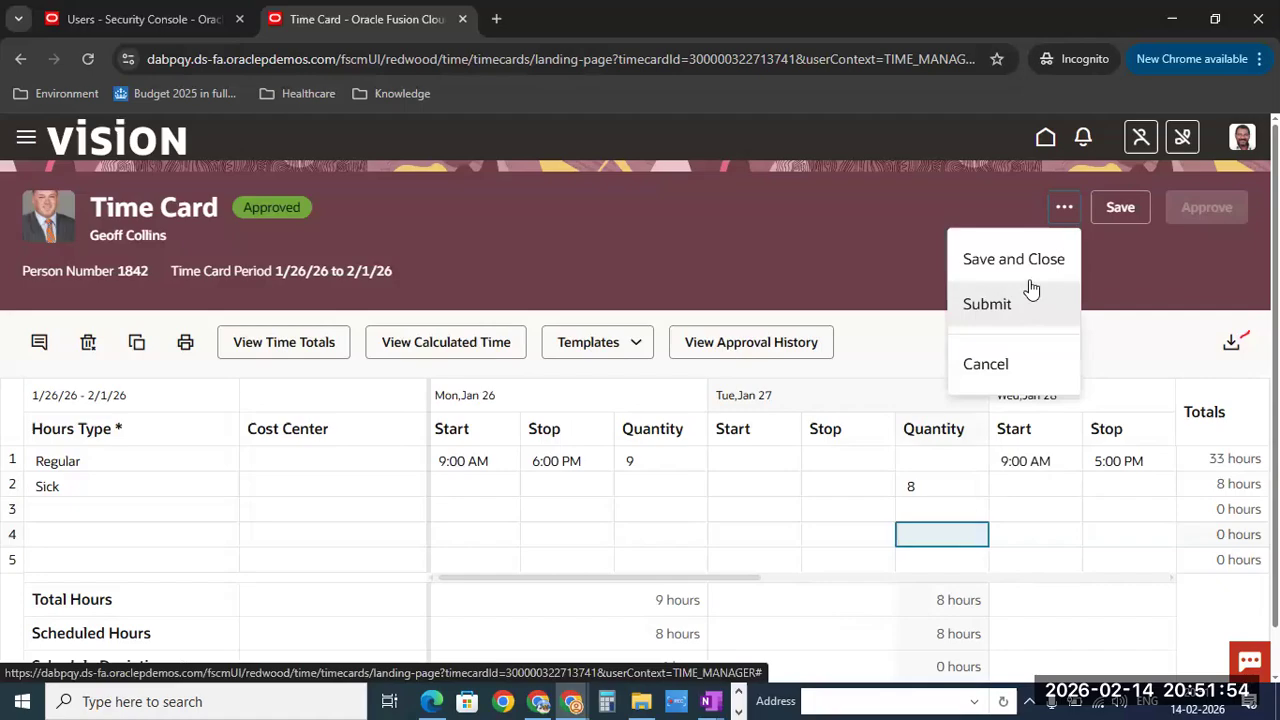
left_click(1036, 262)
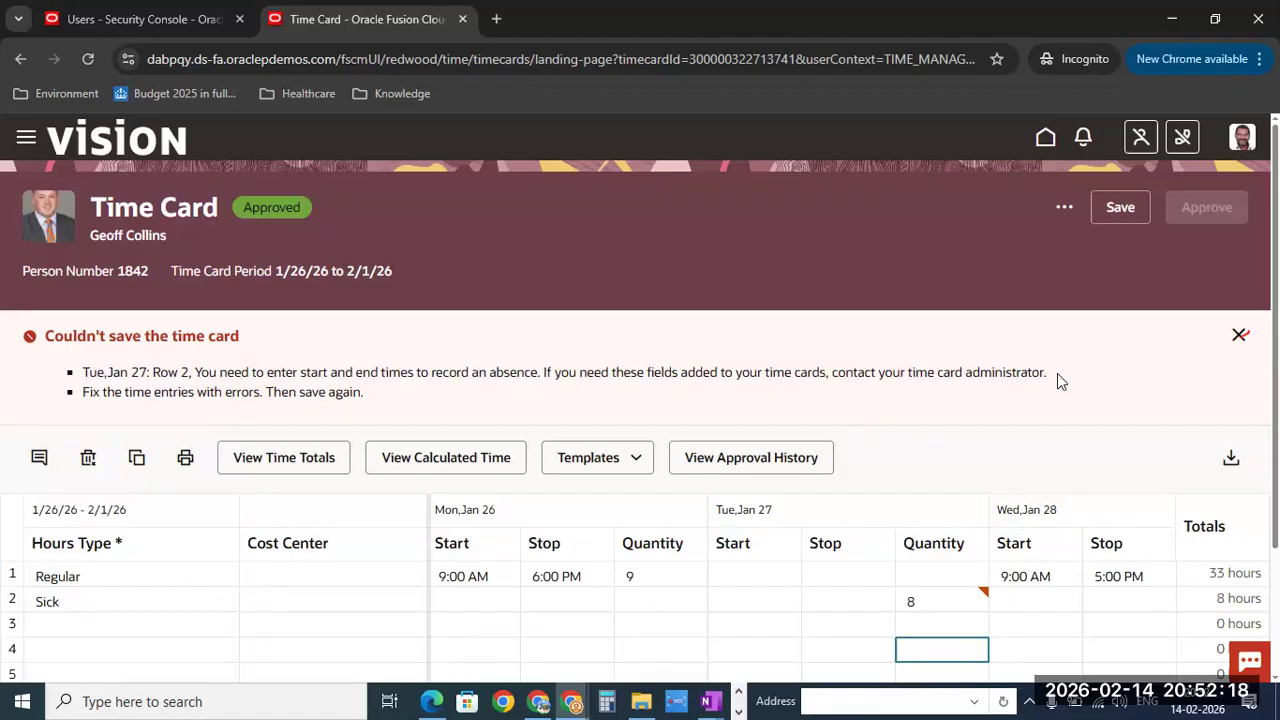
Step: Replace the Sick quantity on Tuesday, January 27 with a start time of 9:00 AM and a stop time of 5:00 PM
left_click(1239, 342)
left_click(943, 485)
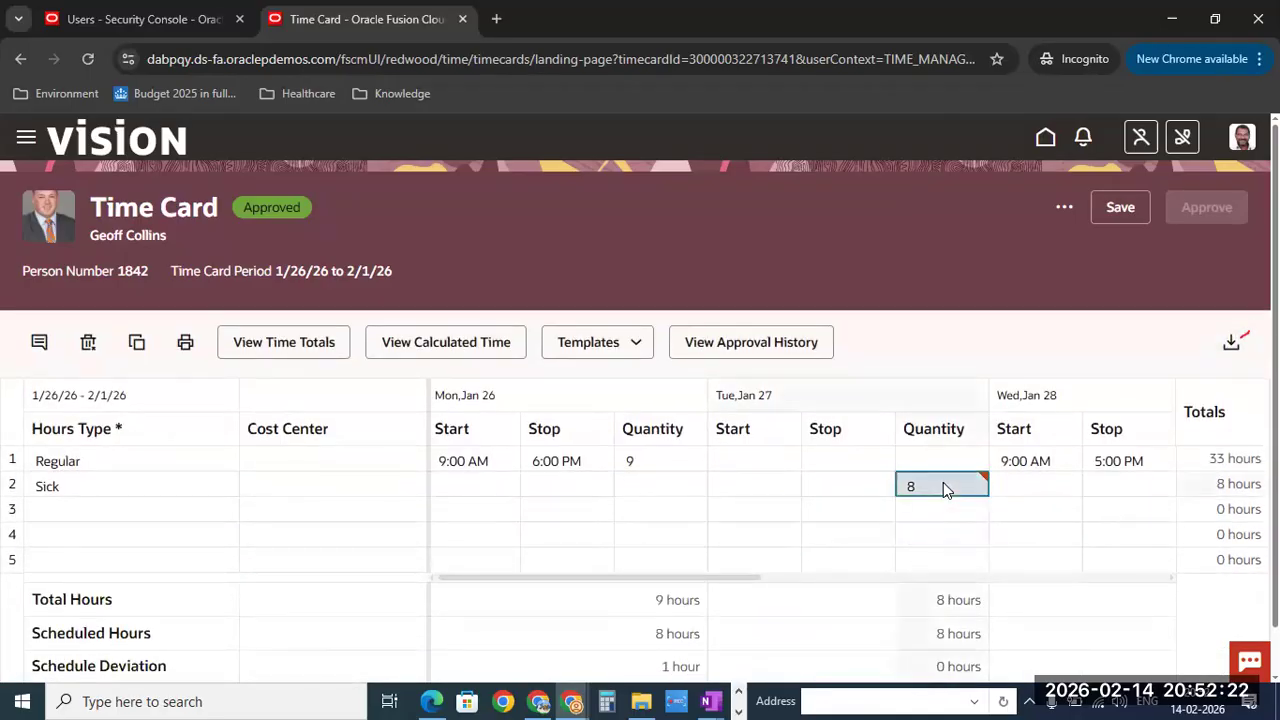
key("Delete")
left_click(827, 490)
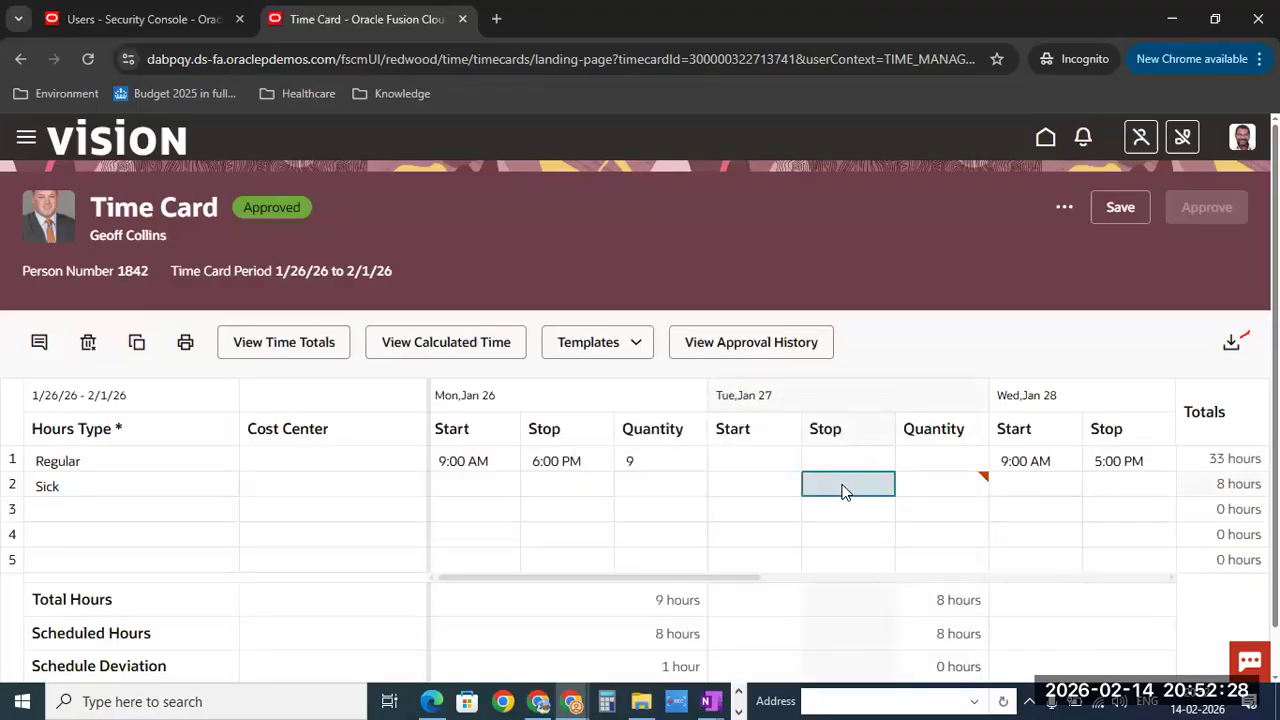
type("5")
left_click(733, 487)
type("9")
left_click(806, 516)
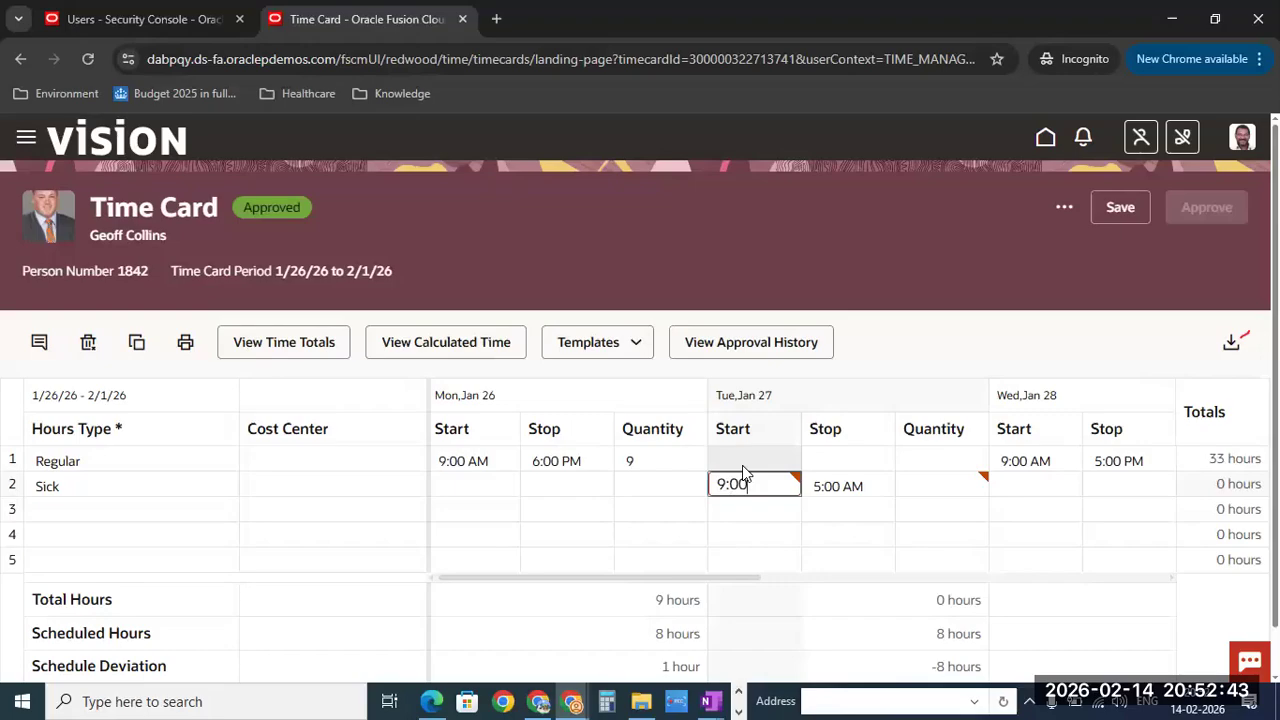
type("AM")
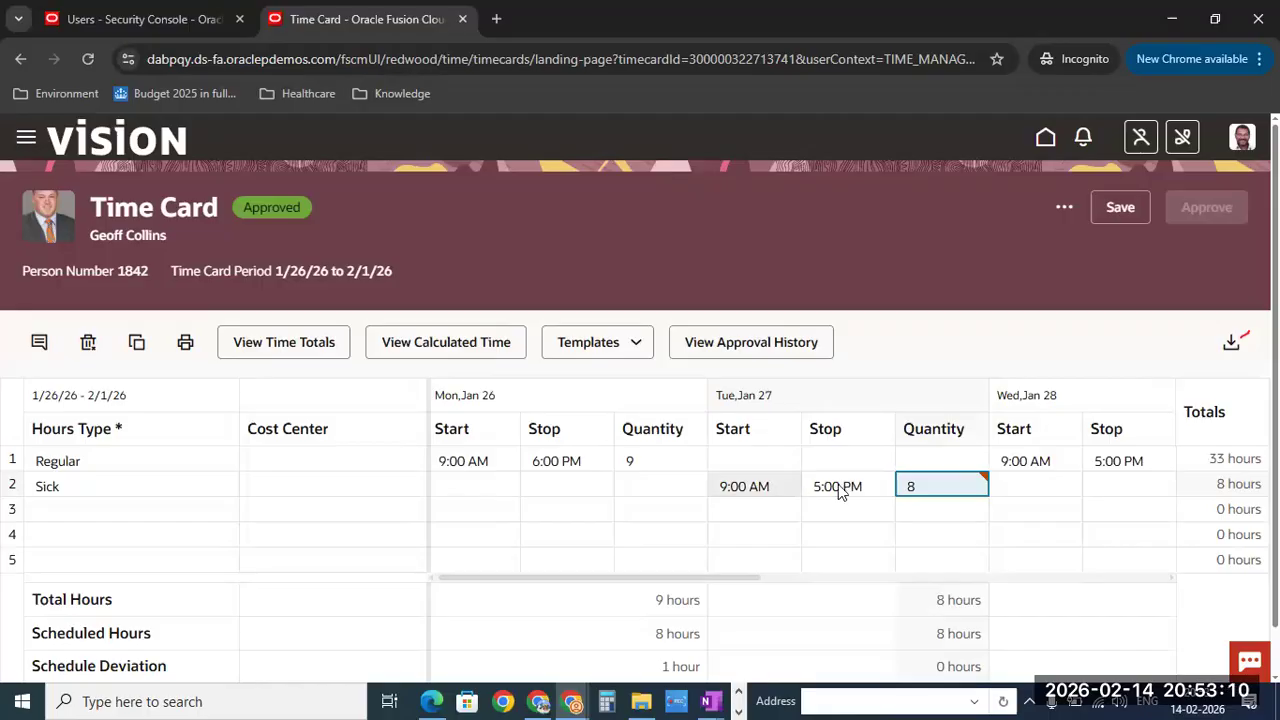
left_click(841, 492)
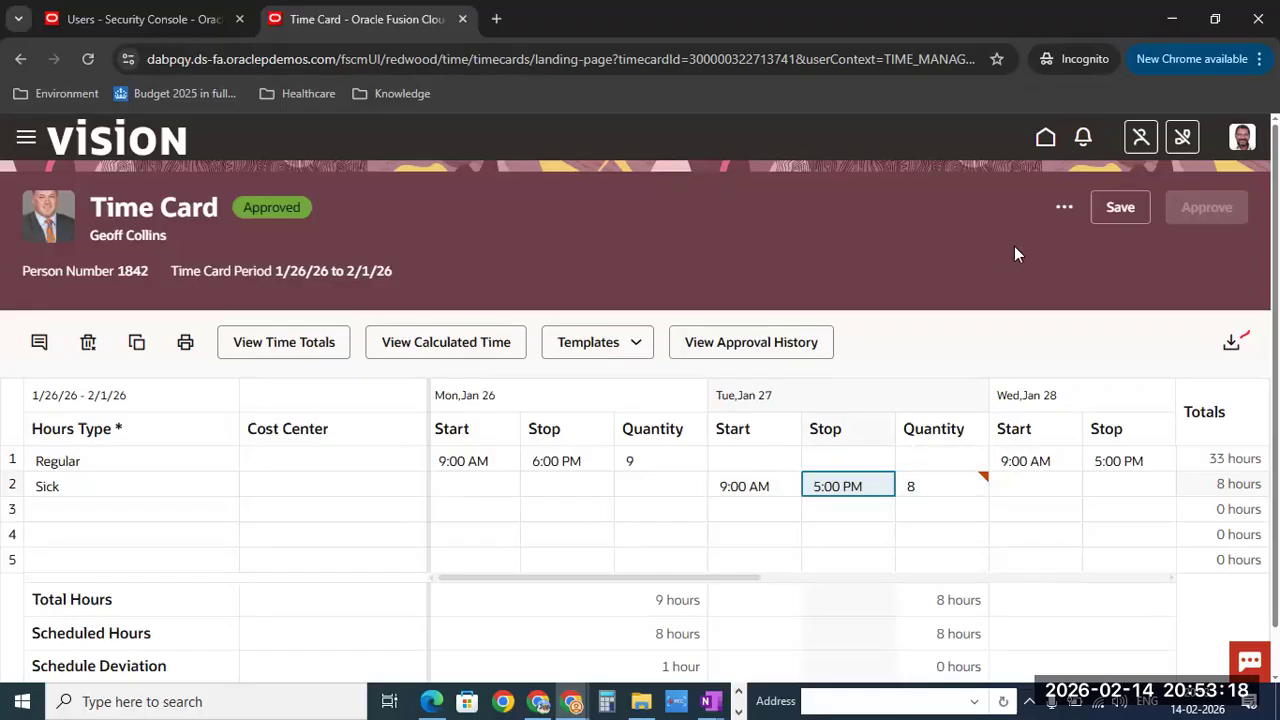
Step: Try to save and close the time card, continuing past the minimum-hours warning
left_click(1064, 208)
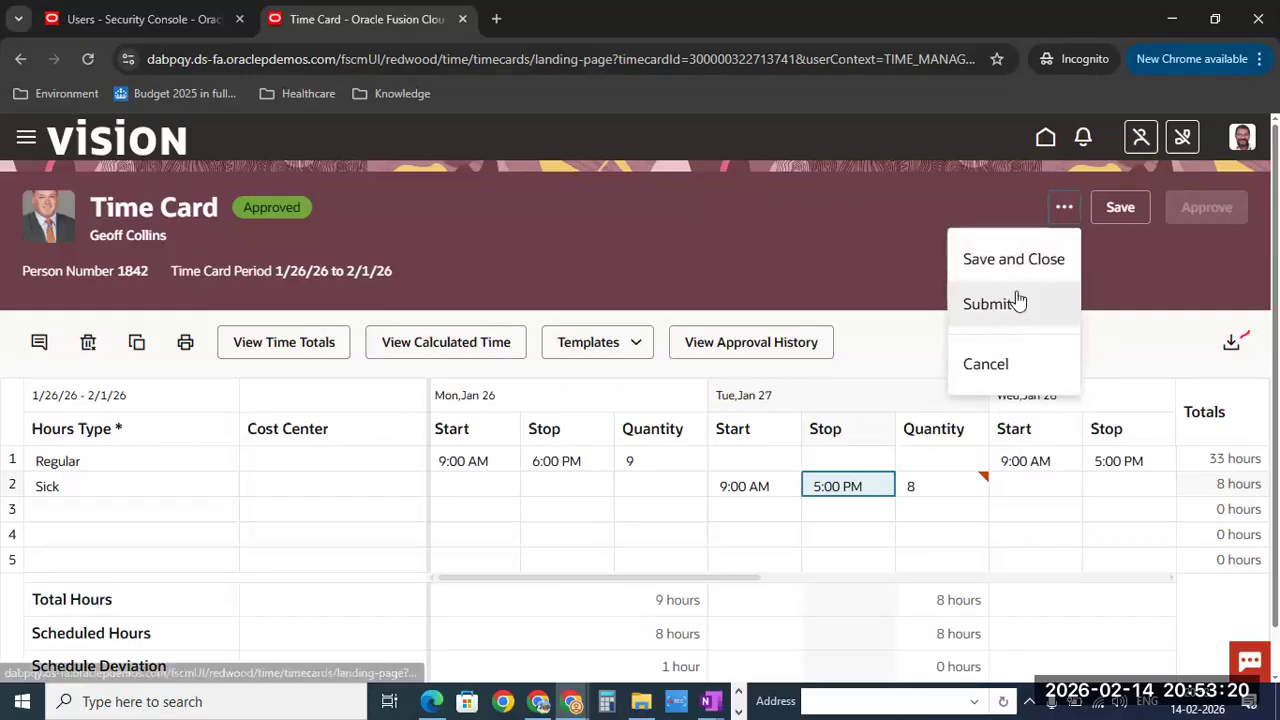
left_click(1025, 259)
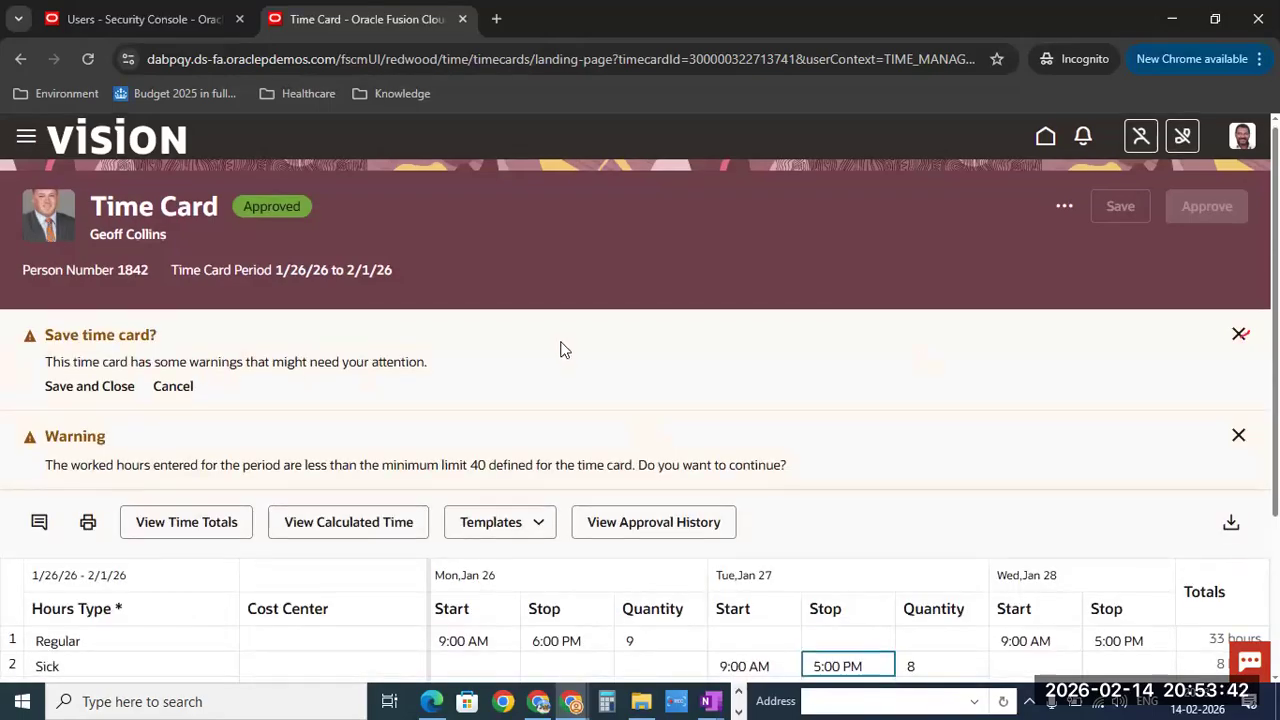
scroll(560, 350, "down", 1)
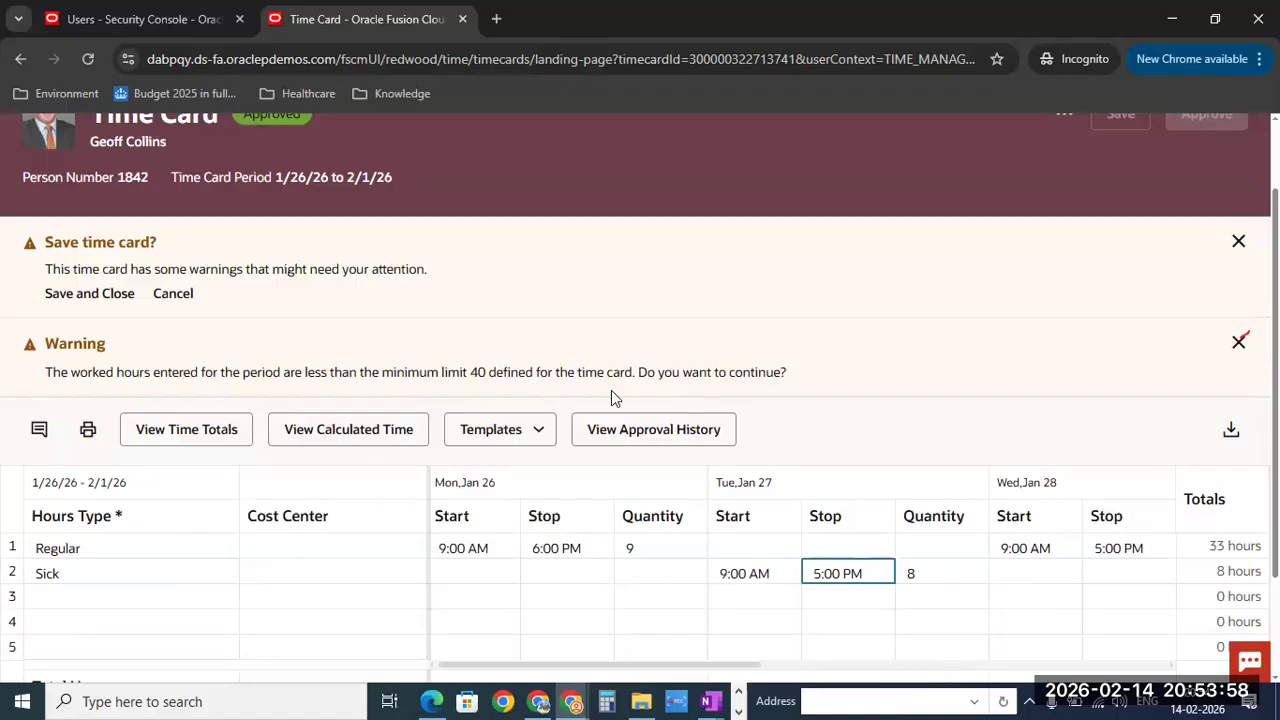
left_click(92, 294)
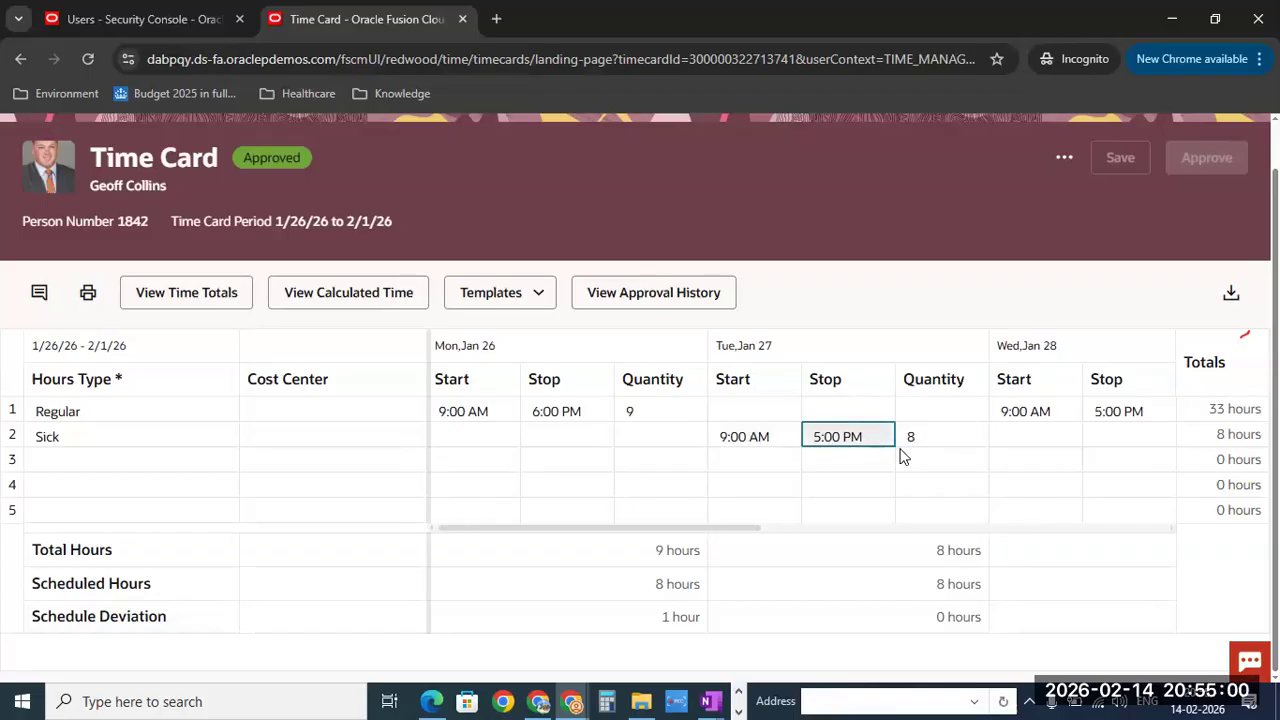
left_click(948, 441)
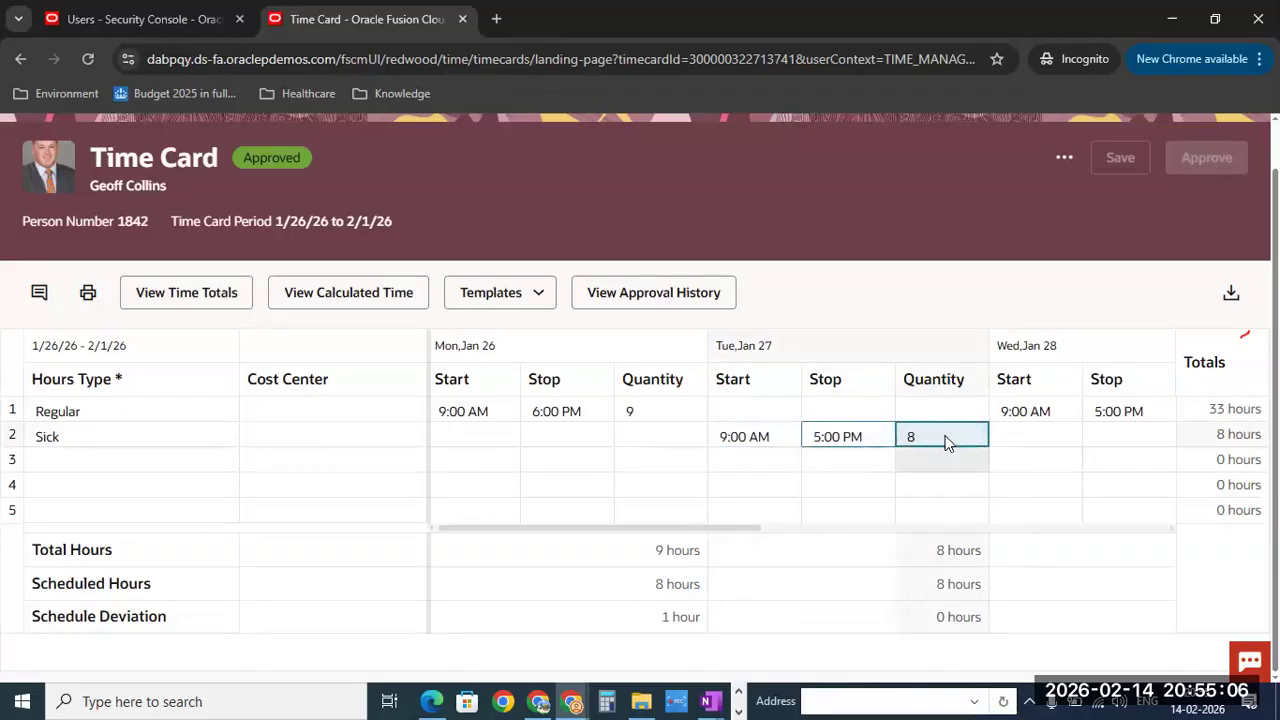
left_click(1064, 157)
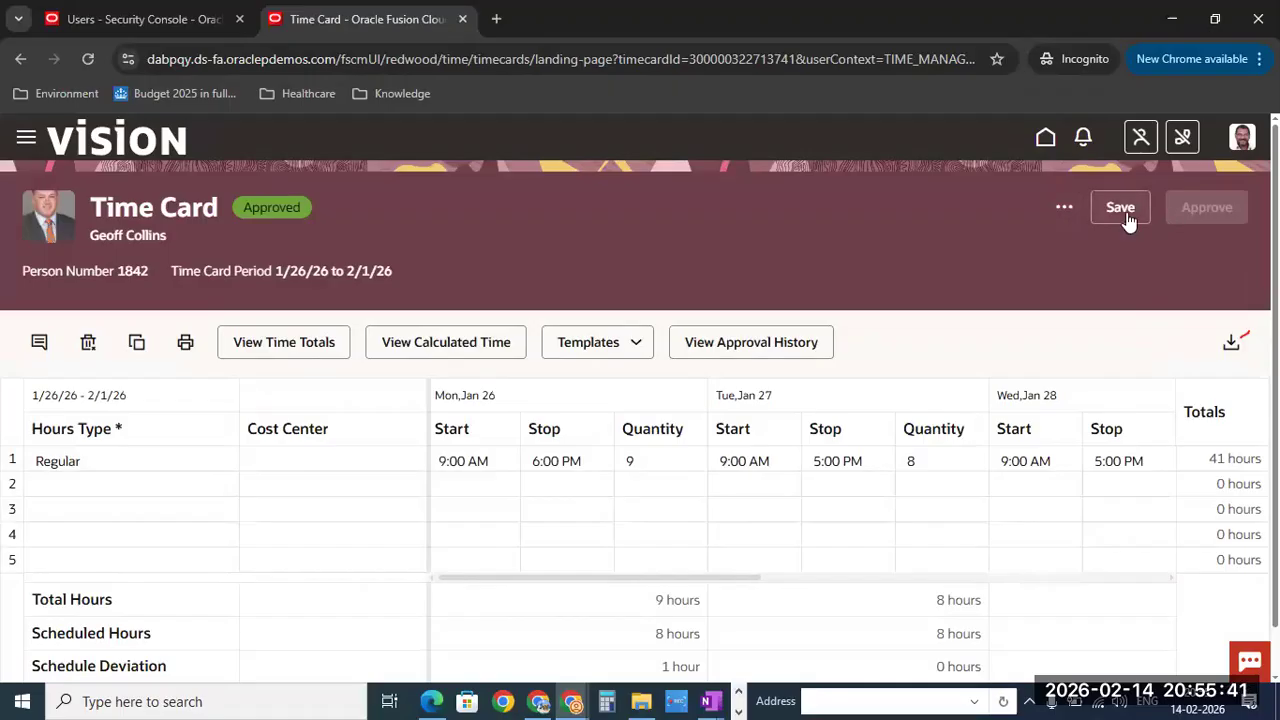
Step: Submit the edited time card for 1/26/26 to 2/1/26 and return to the team time cards list
left_click(1065, 228)
left_click(1000, 370)
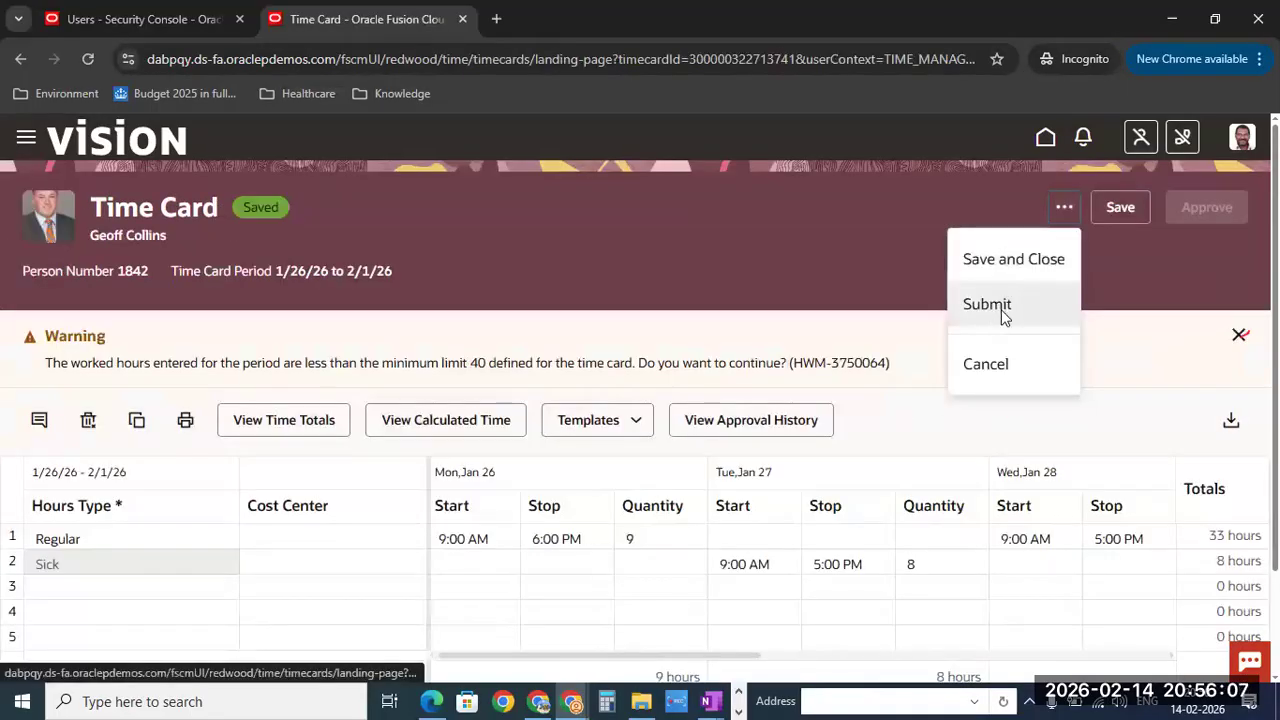
left_click(994, 306)
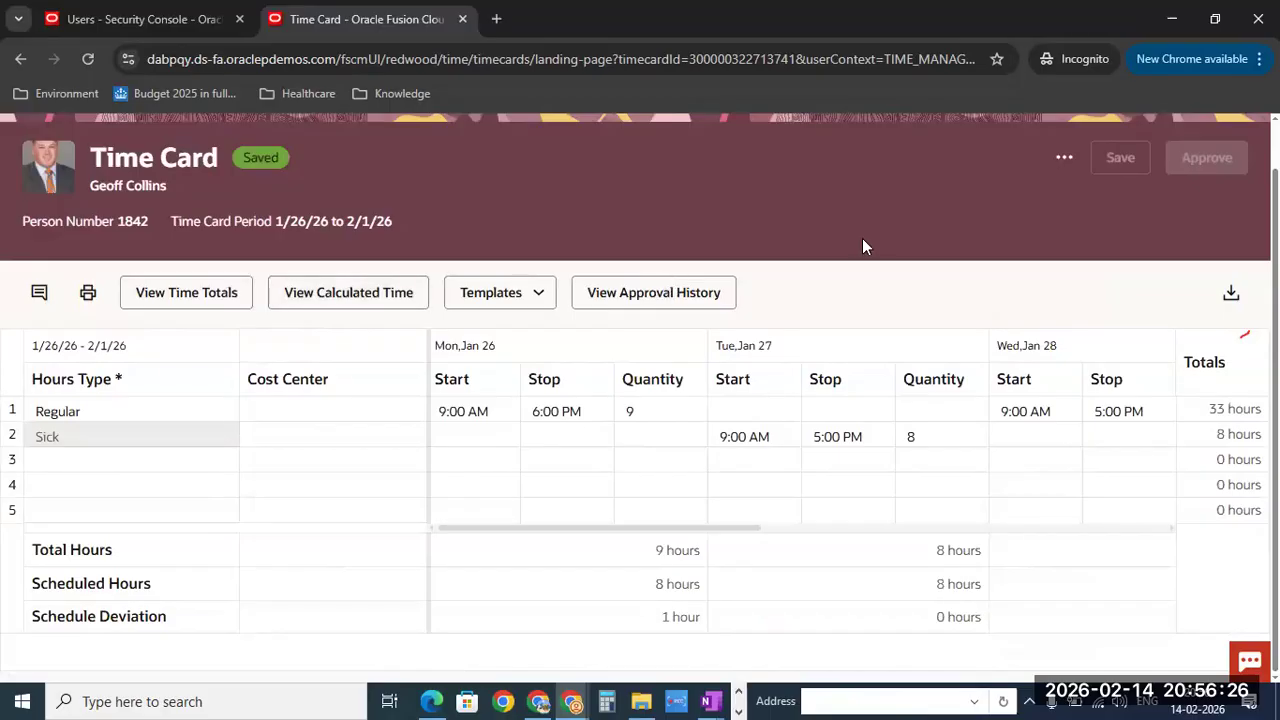
left_click(1064, 157)
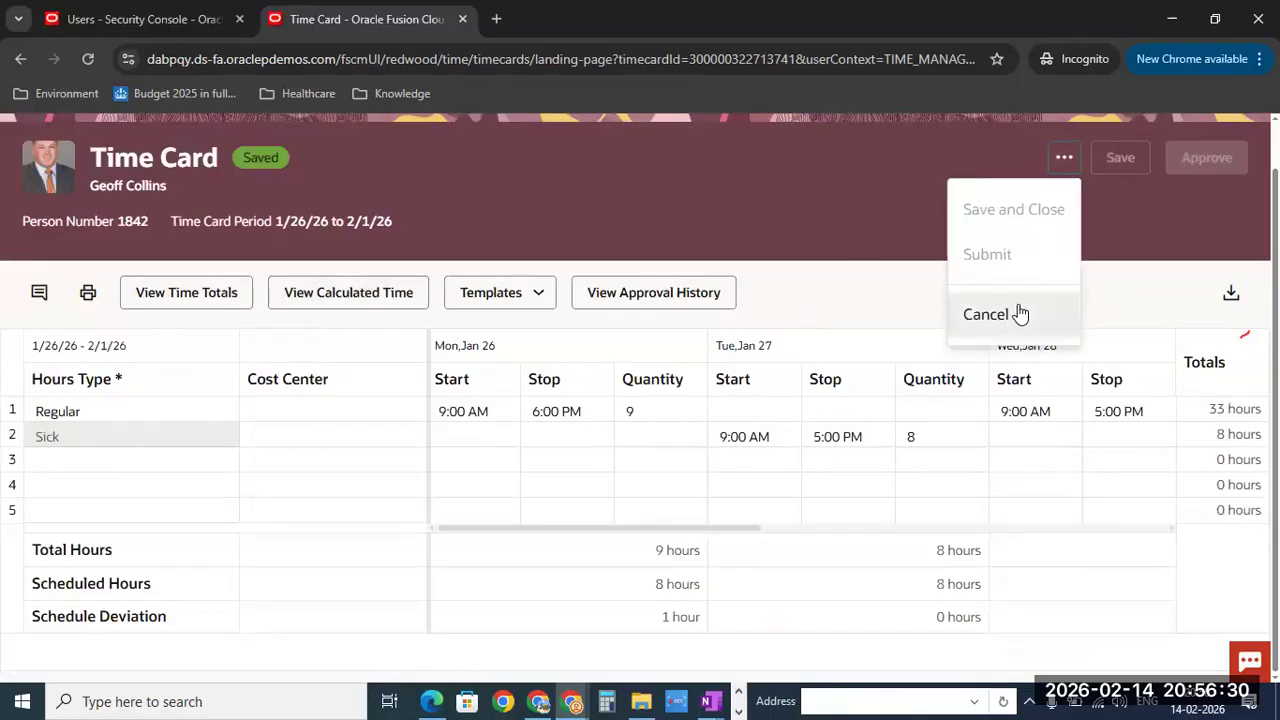
left_click(992, 318)
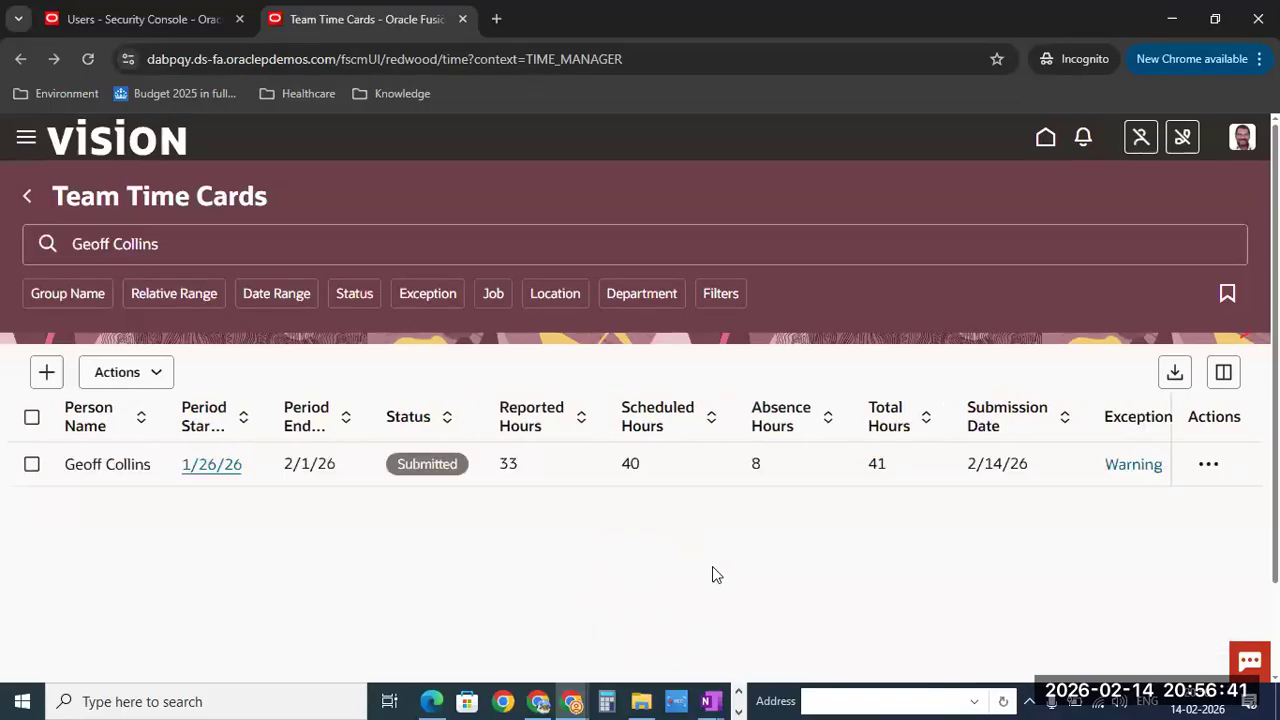
Step: Examine the time entries behind the submitted card's exception warning and return to the team time cards list
left_click(1131, 467)
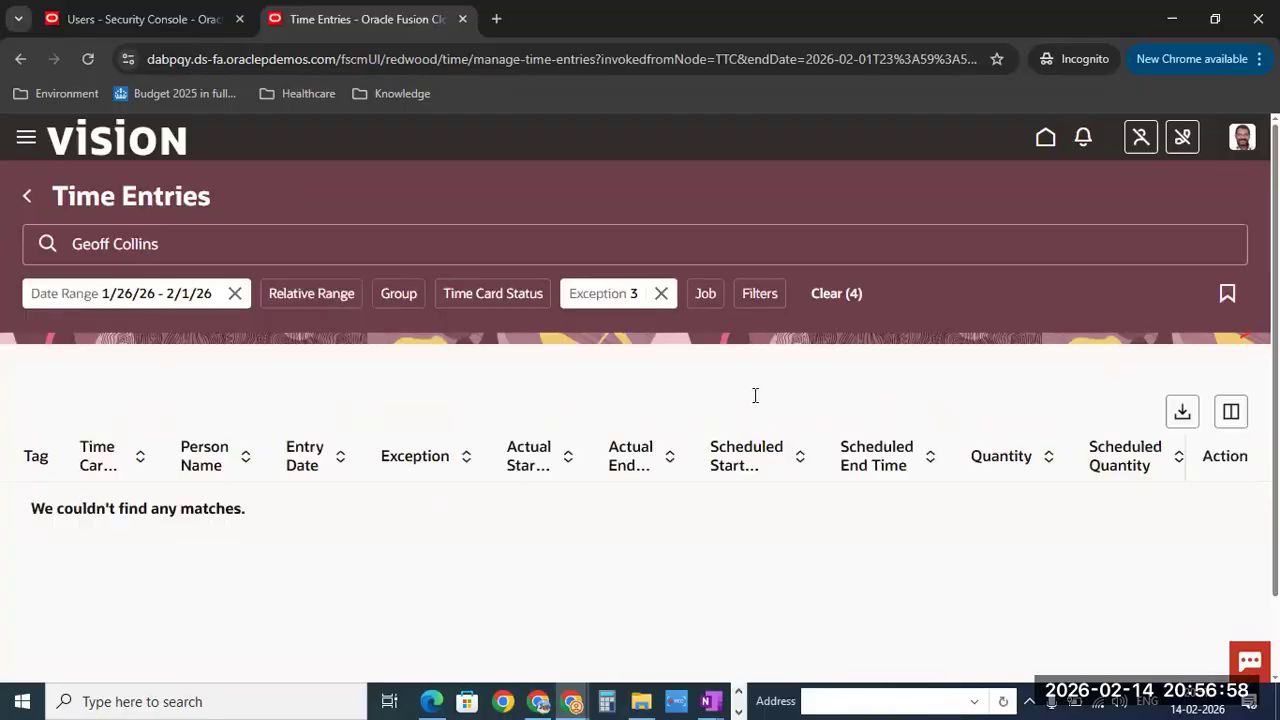
scroll(754, 397, "down", 1)
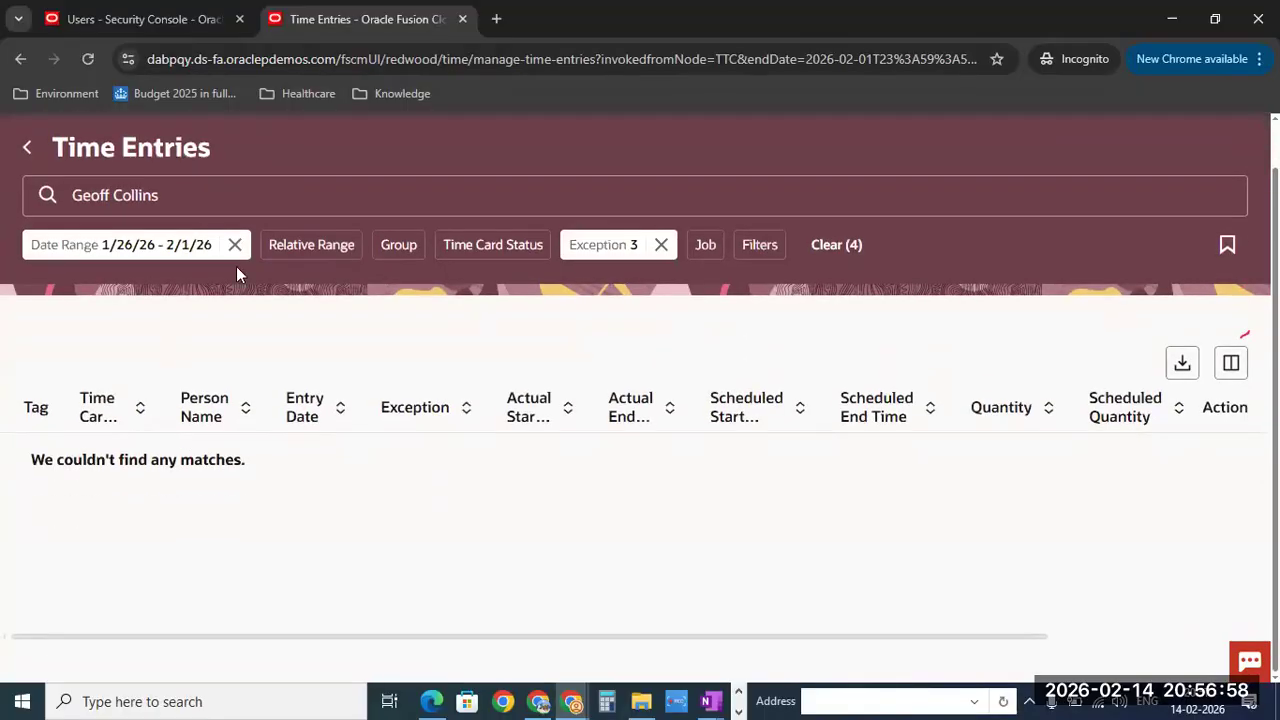
left_click(25, 152)
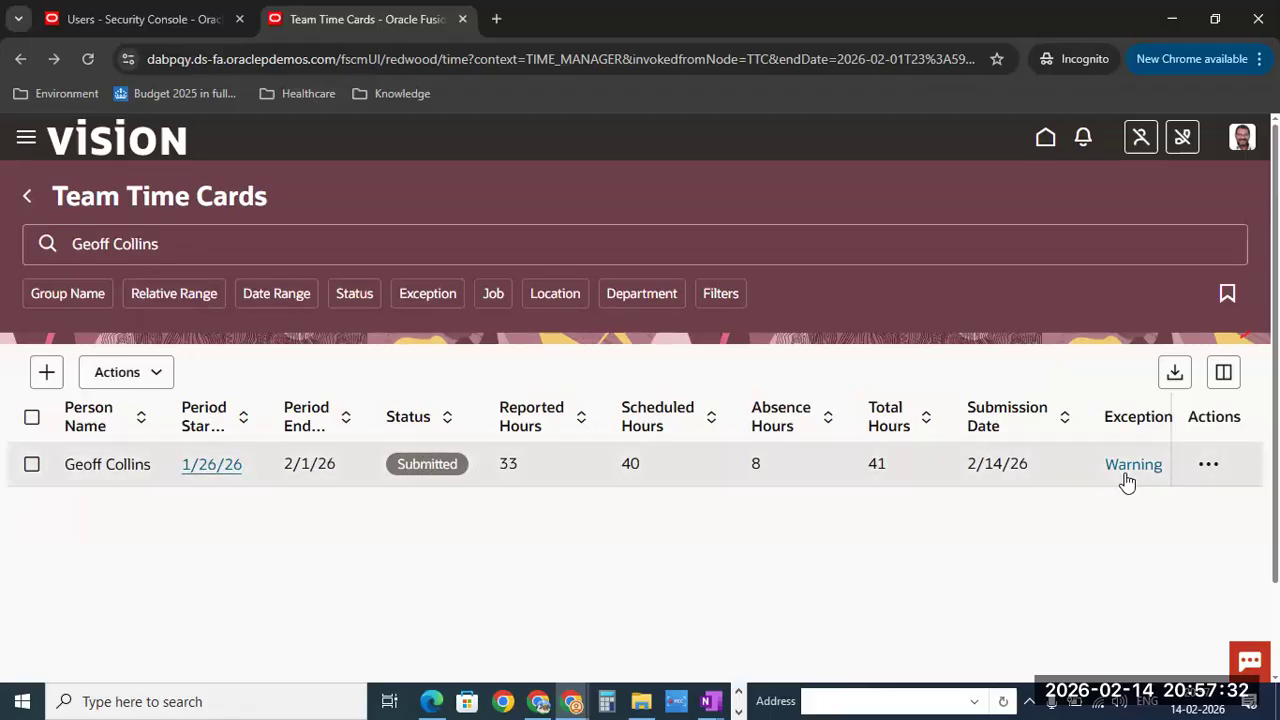
Step: Review the approval history of the submitted time card, checking who it is assigned to, and close it
left_click(1207, 466)
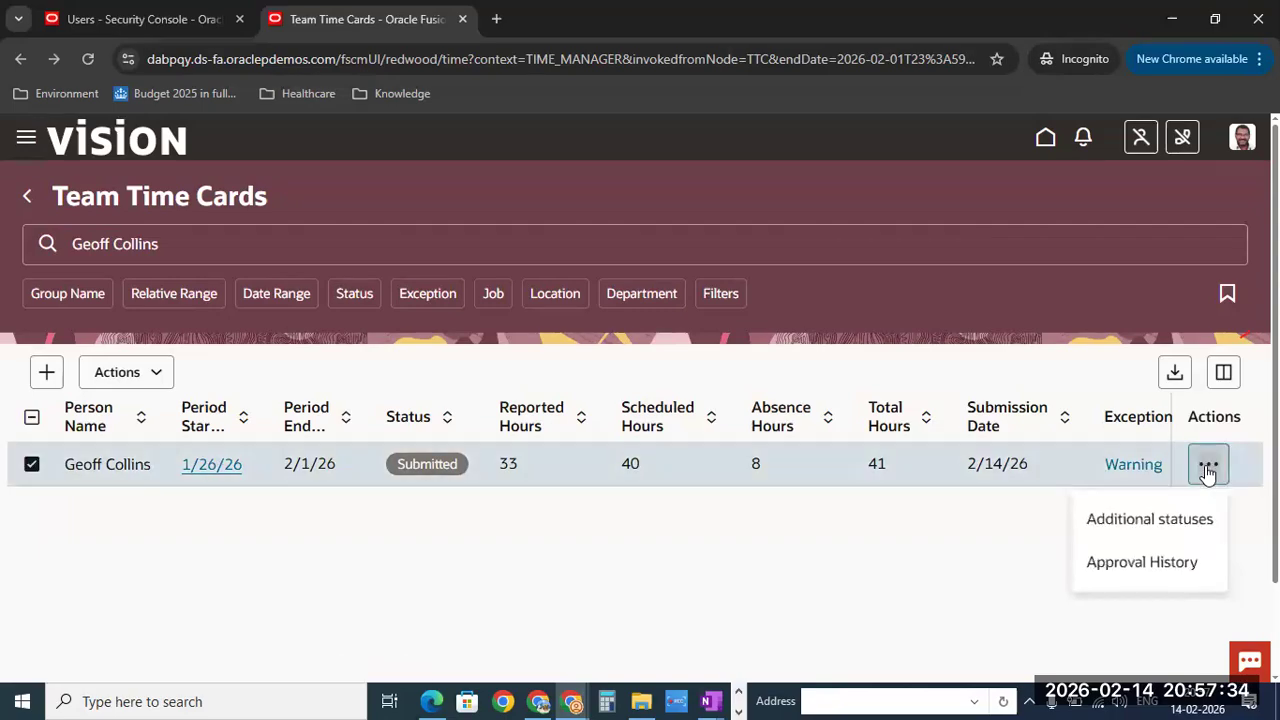
left_click(1155, 566)
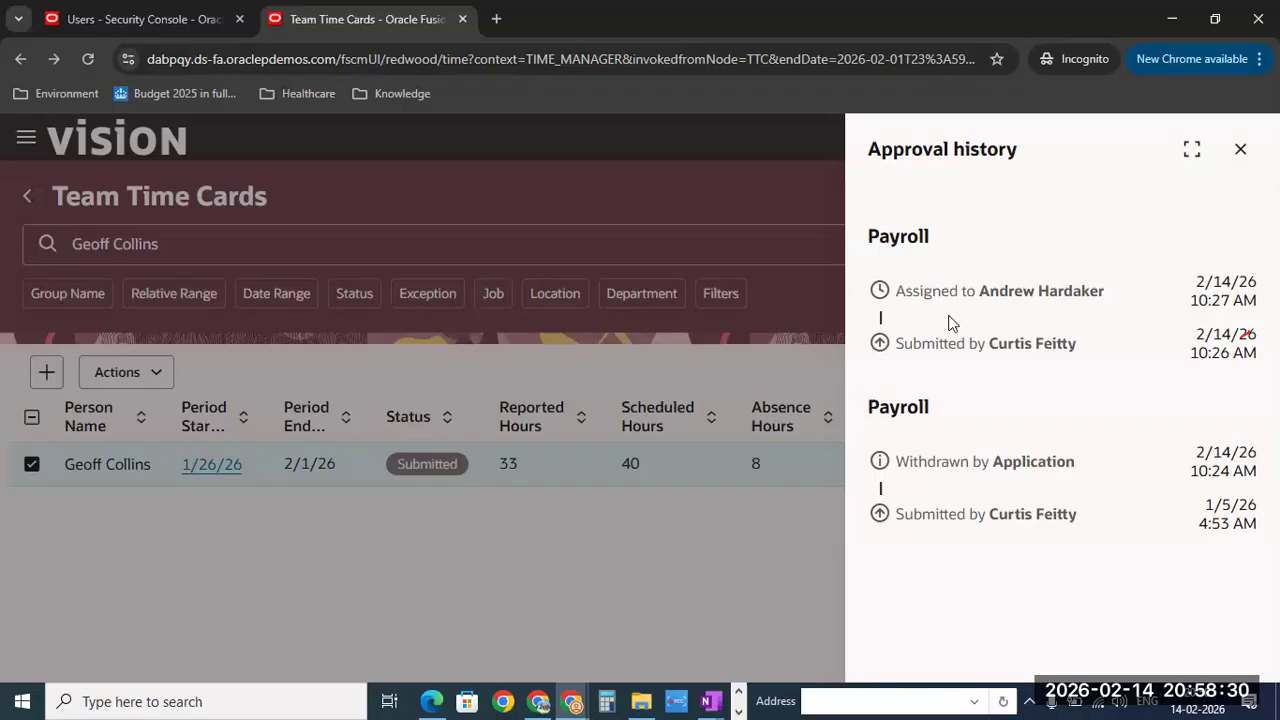
left_click_drag(896, 291, 980, 293)
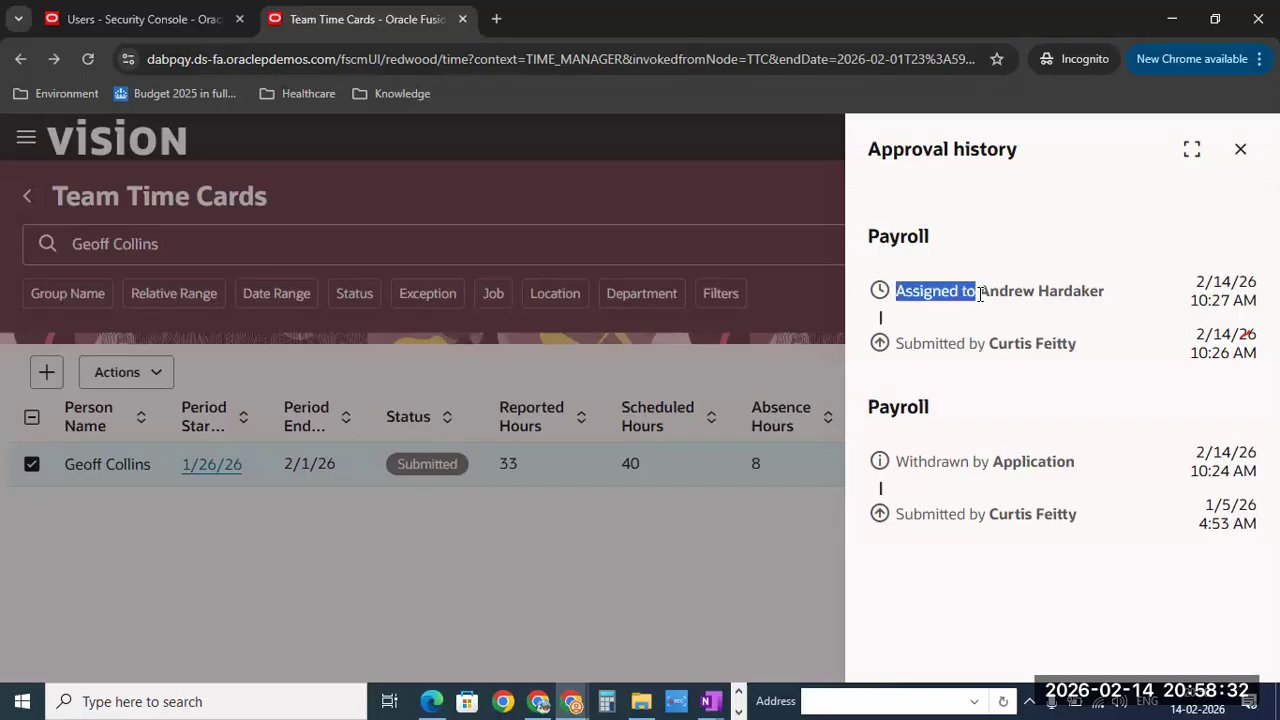
left_click(1108, 291)
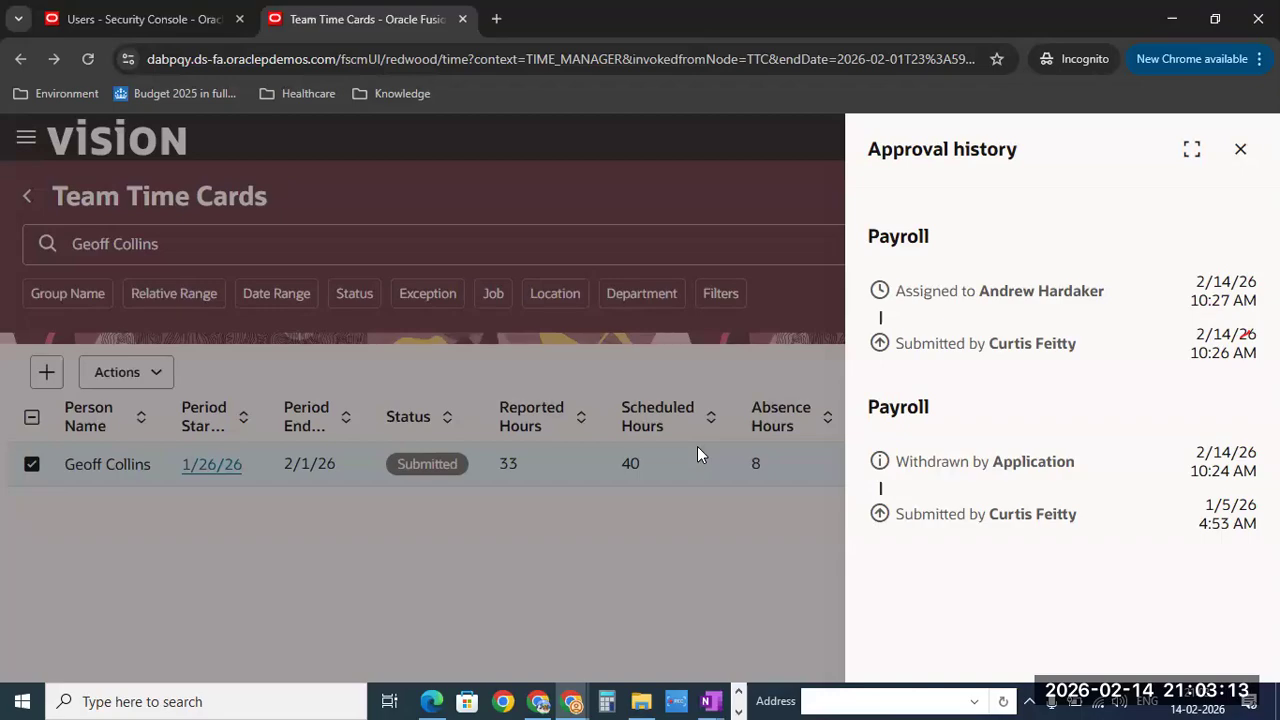
left_click(1239, 151)
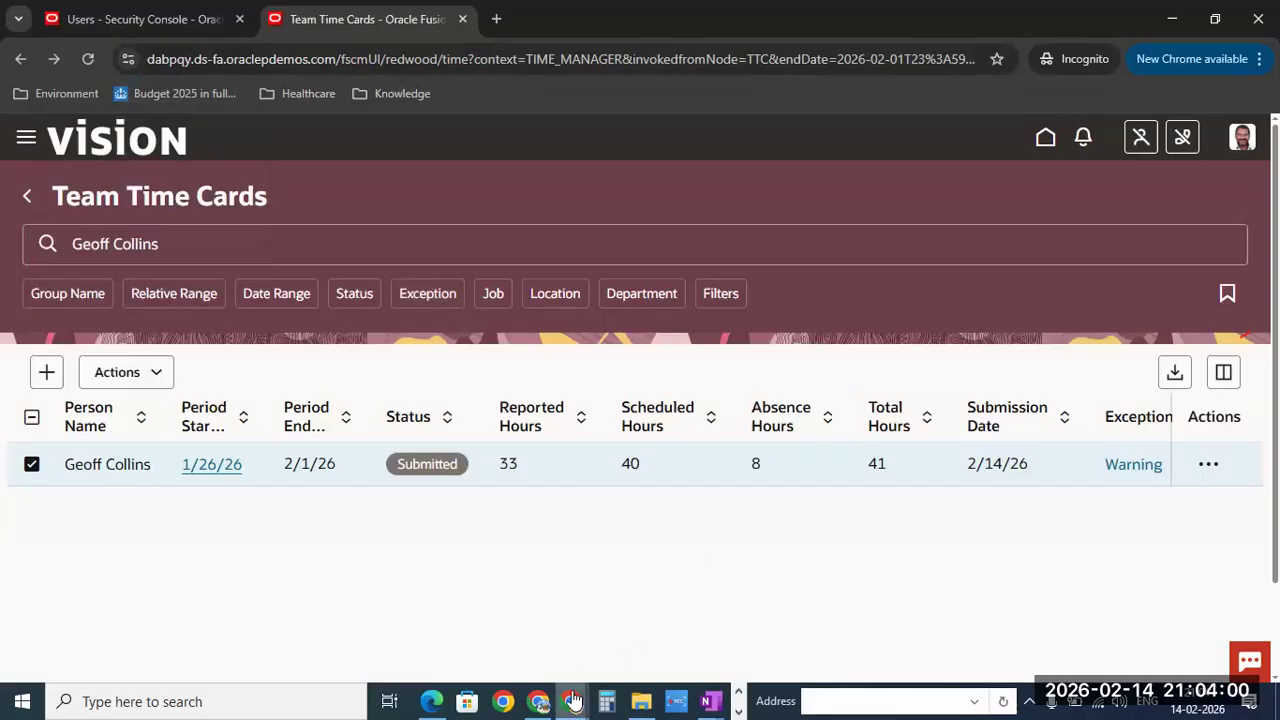
Step: Check the employee's home page and account options in the other browser window, and return to the HR specialist's window
mouse_move(573, 700)
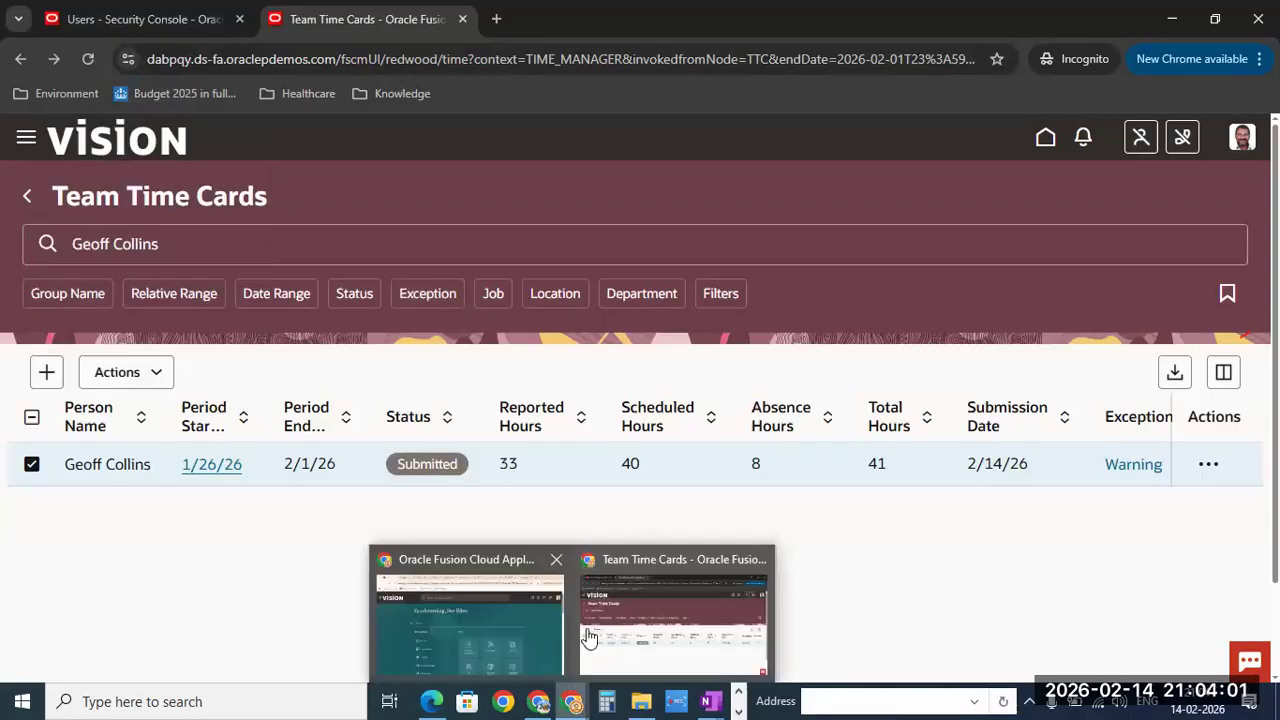
left_click(497, 621)
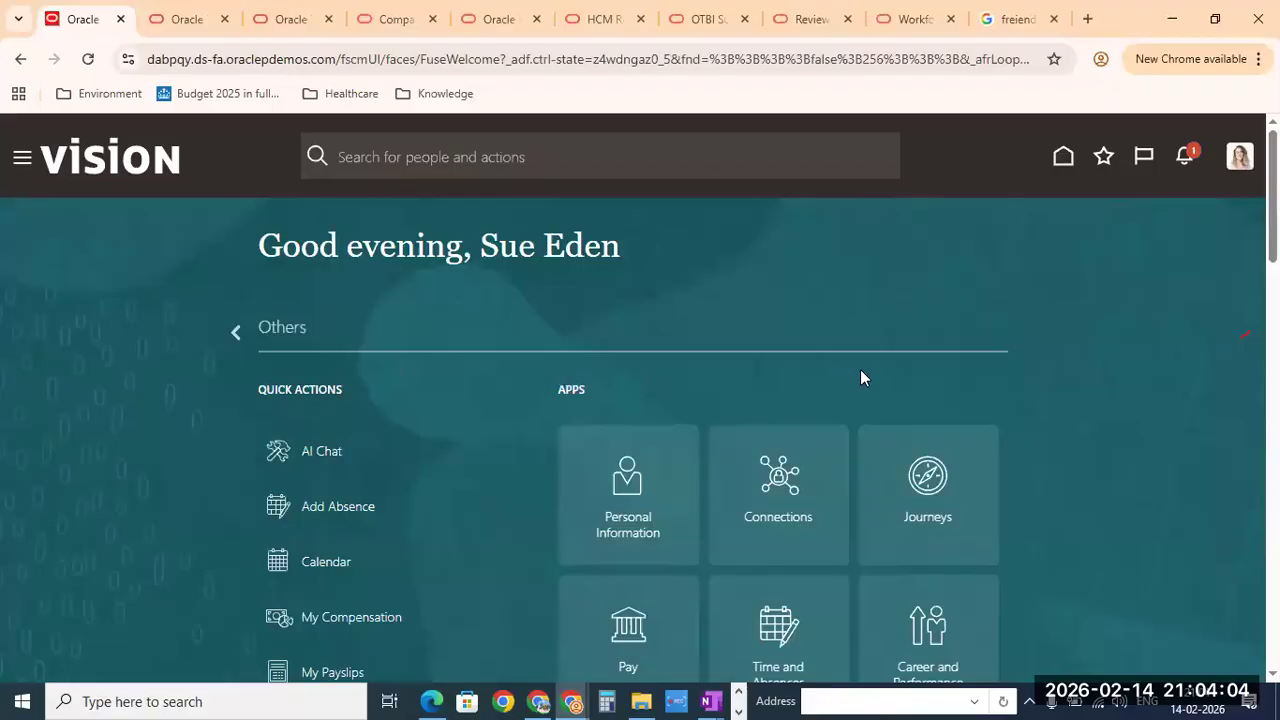
scroll(860, 377, "down", 2)
scroll(951, 297, "up", 2)
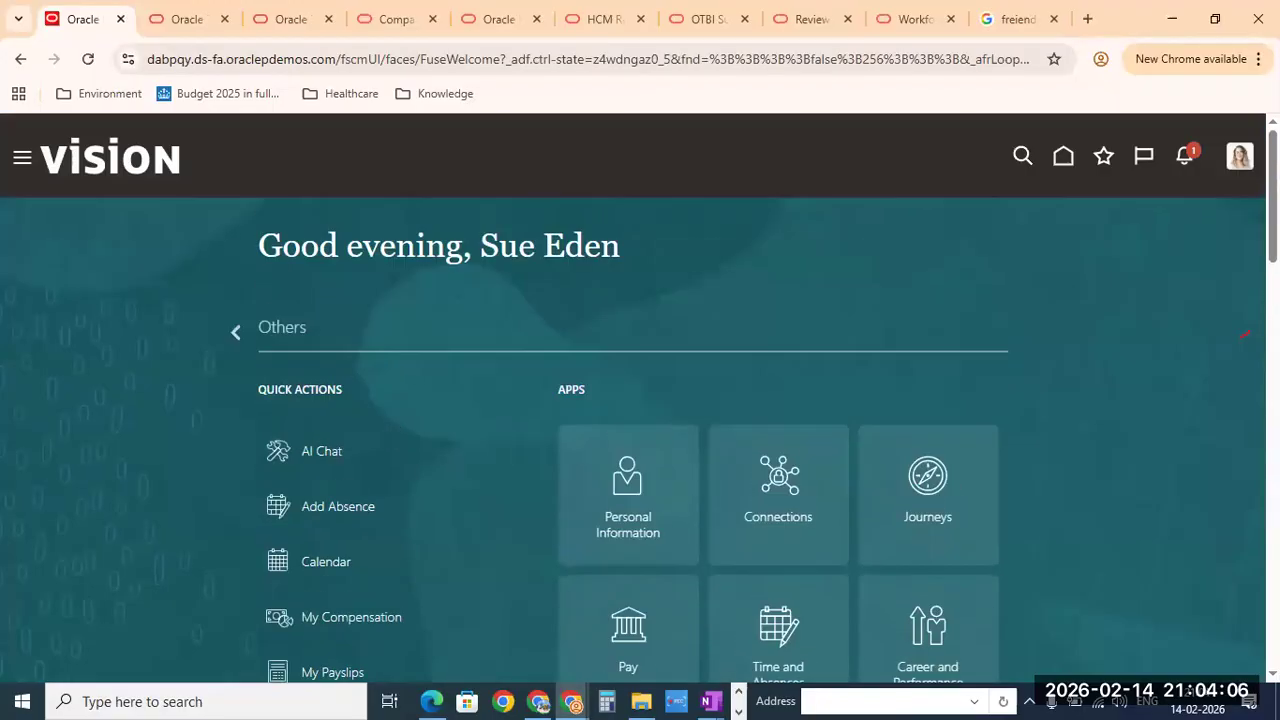
left_click(1240, 160)
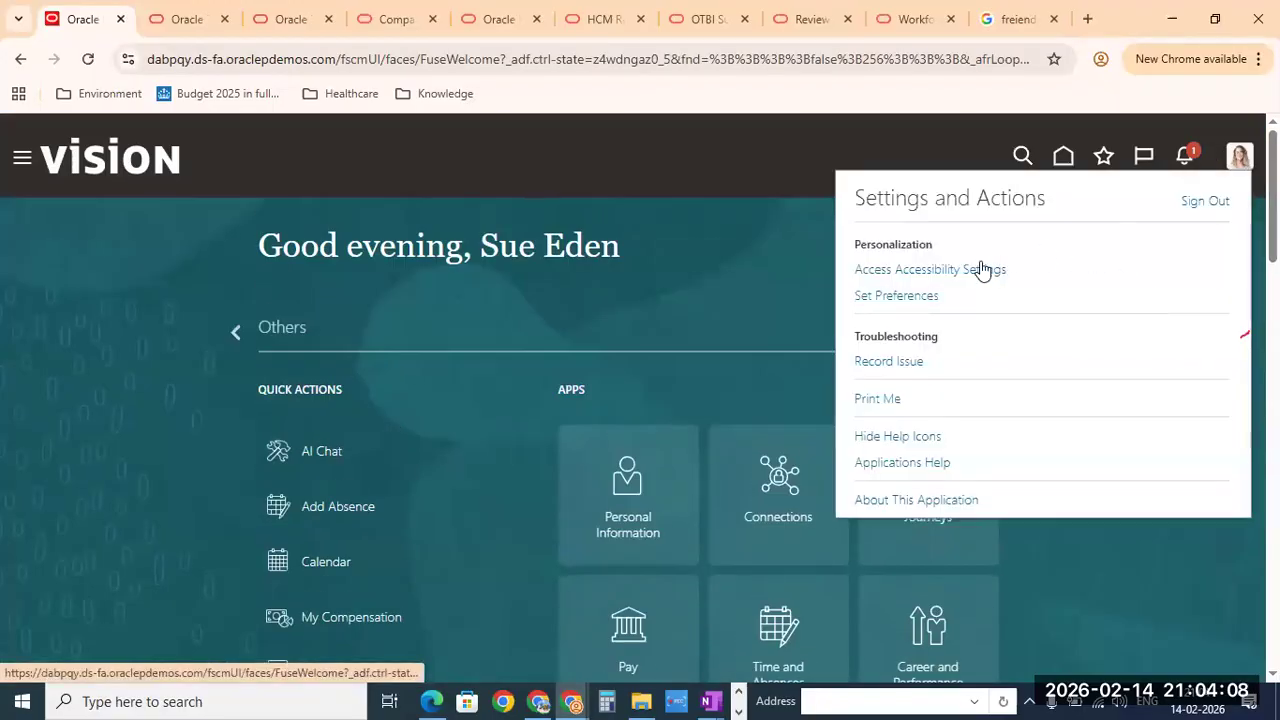
left_click(655, 292)
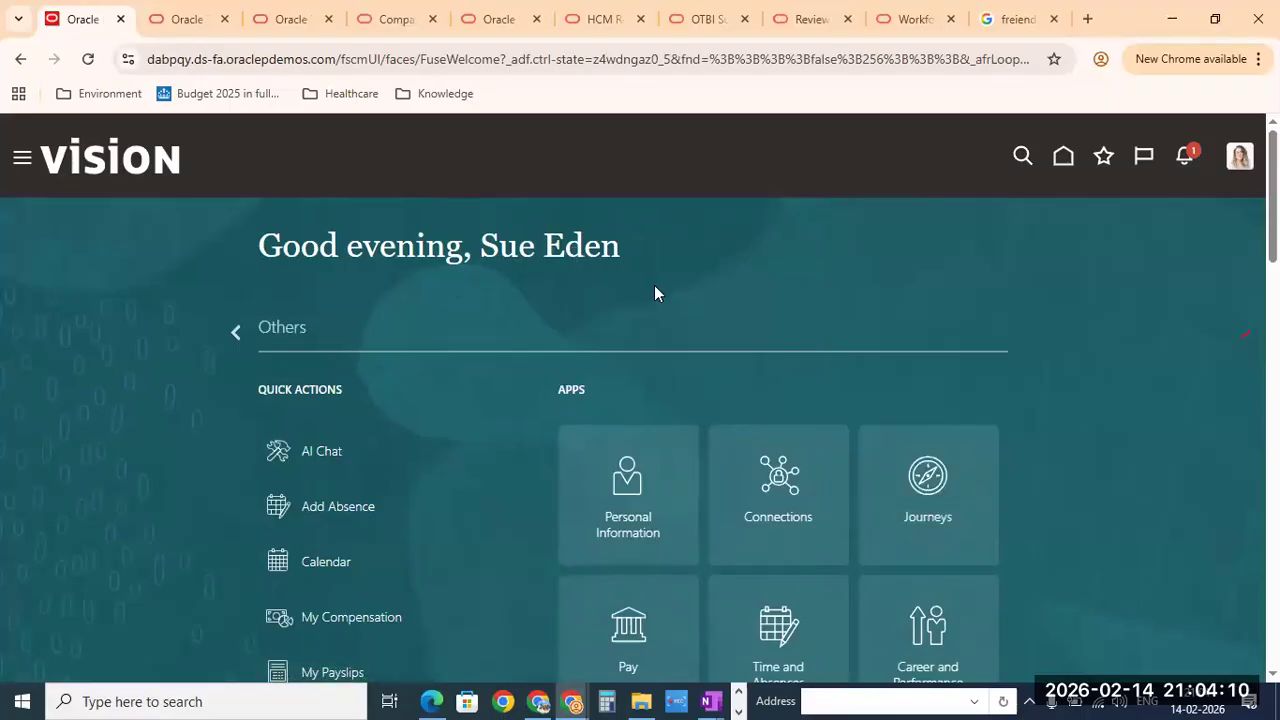
key("alt+Tab")
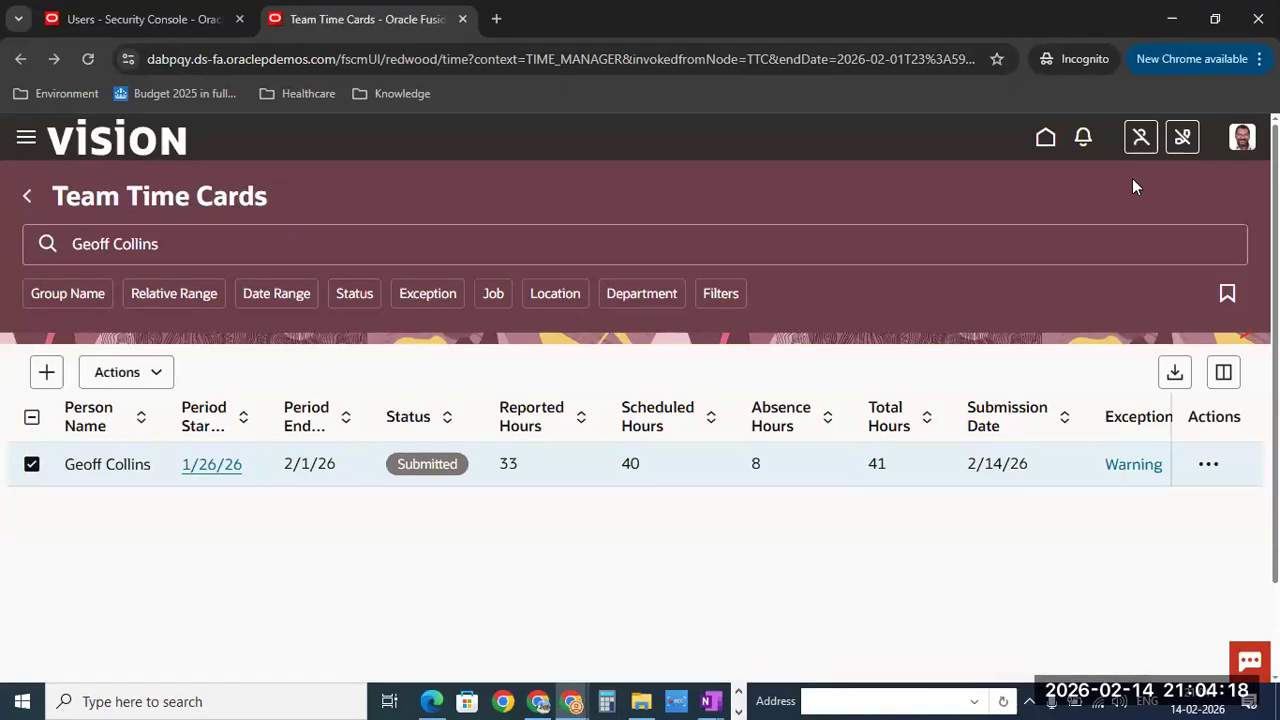
Step: Return to the home page and open the Team Activity Center for My Team
left_click(1045, 138)
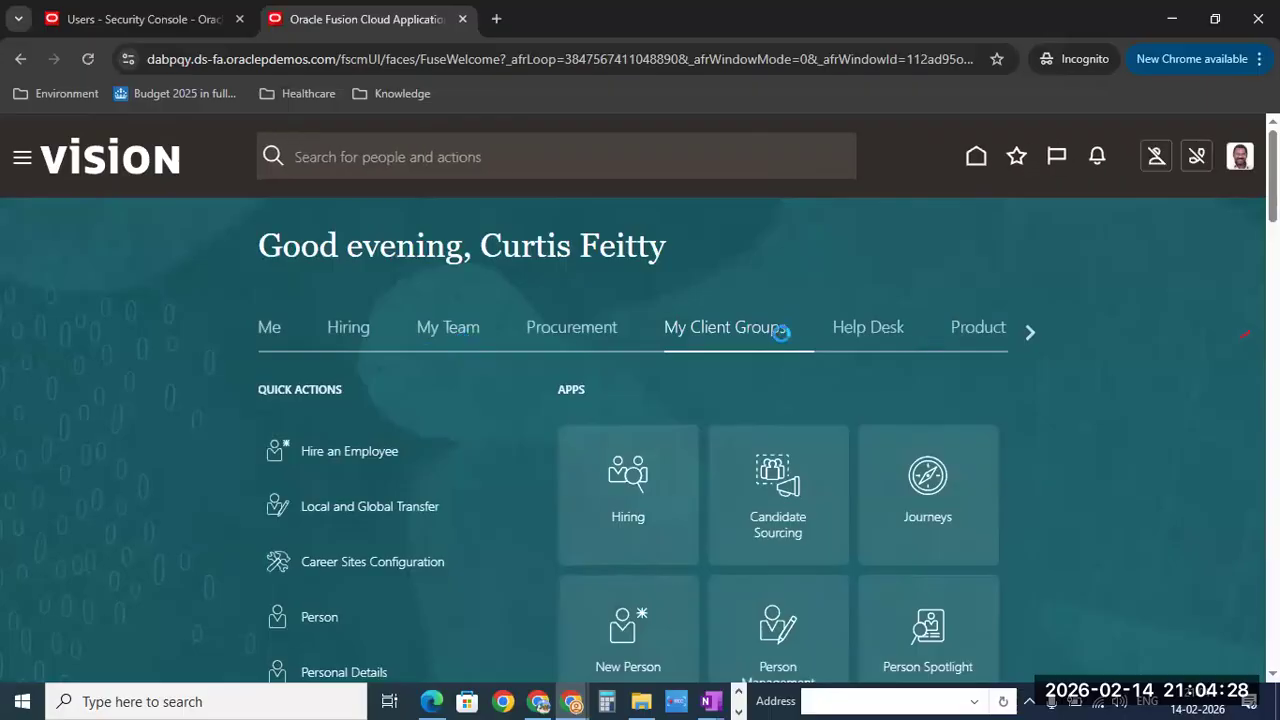
left_click(447, 330)
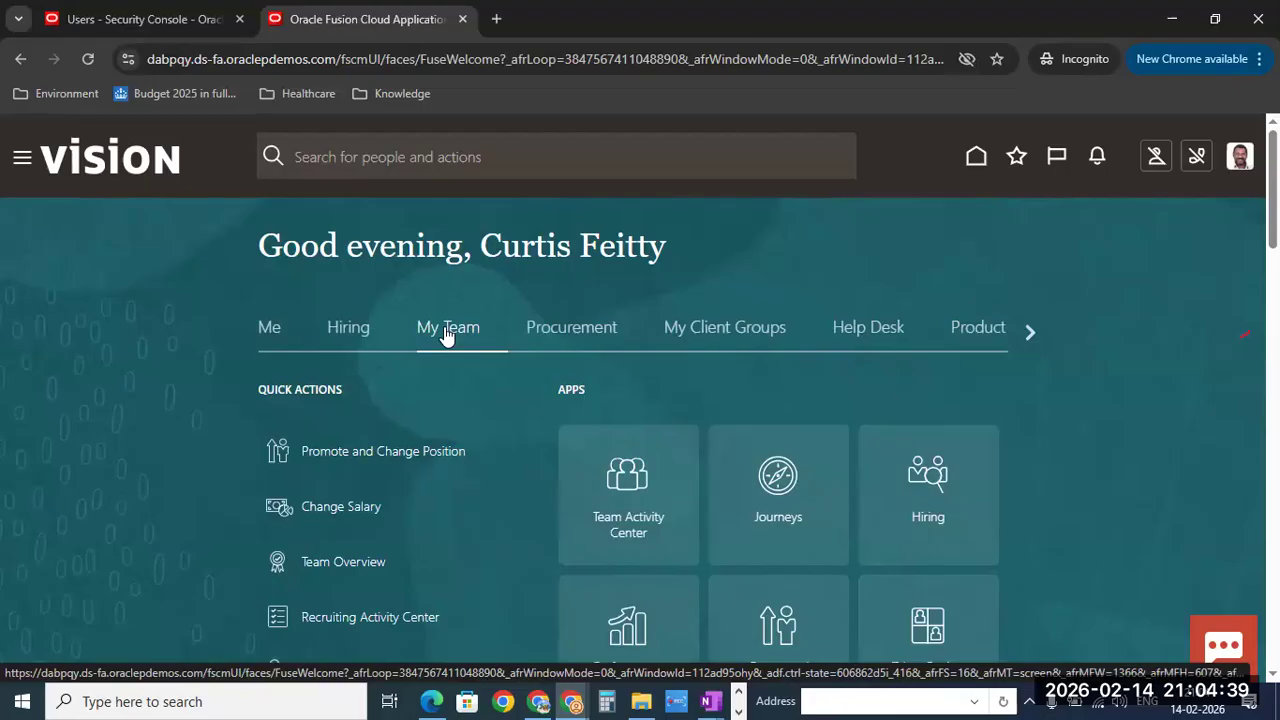
scroll(446, 334, "down", 1)
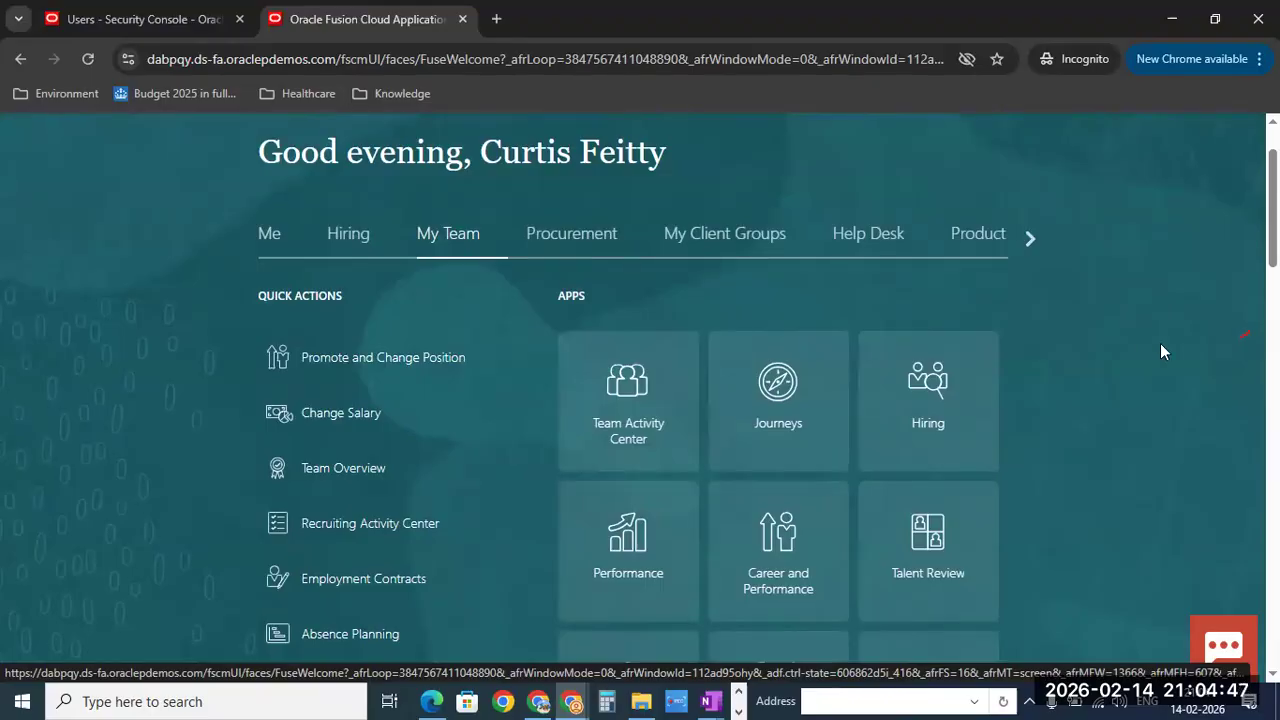
scroll(1146, 354, "down", 1)
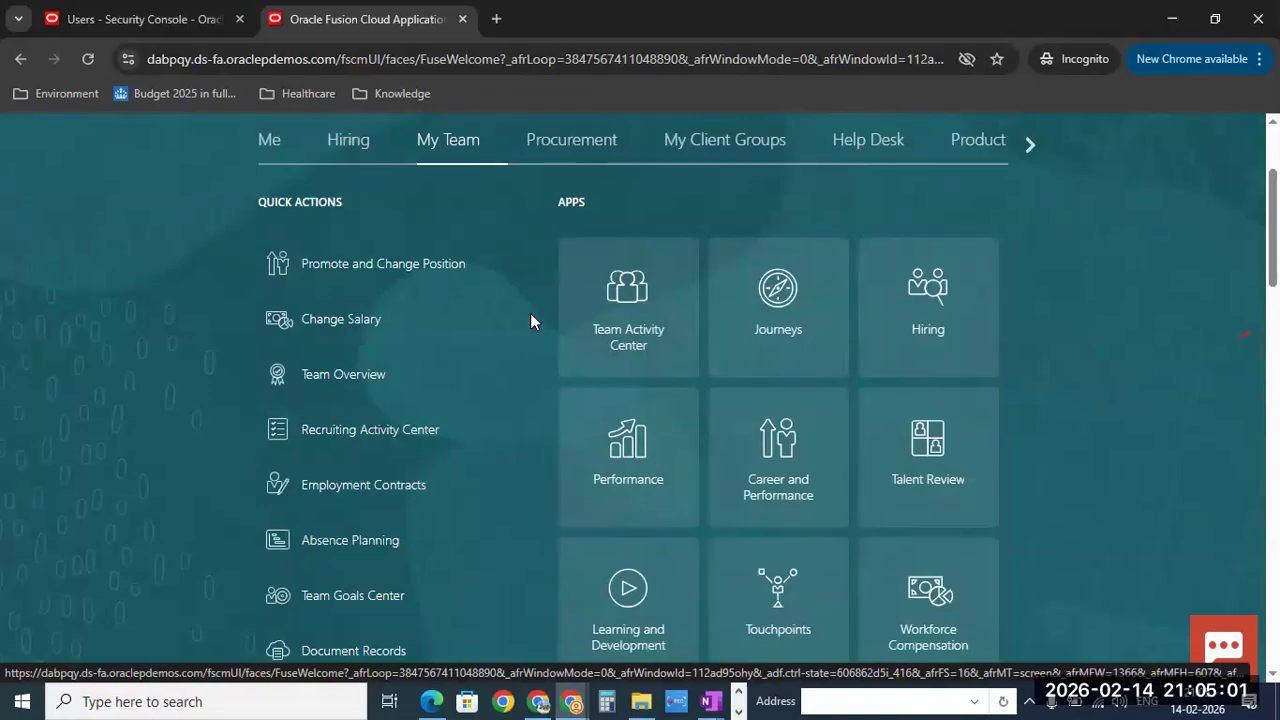
left_click(630, 295)
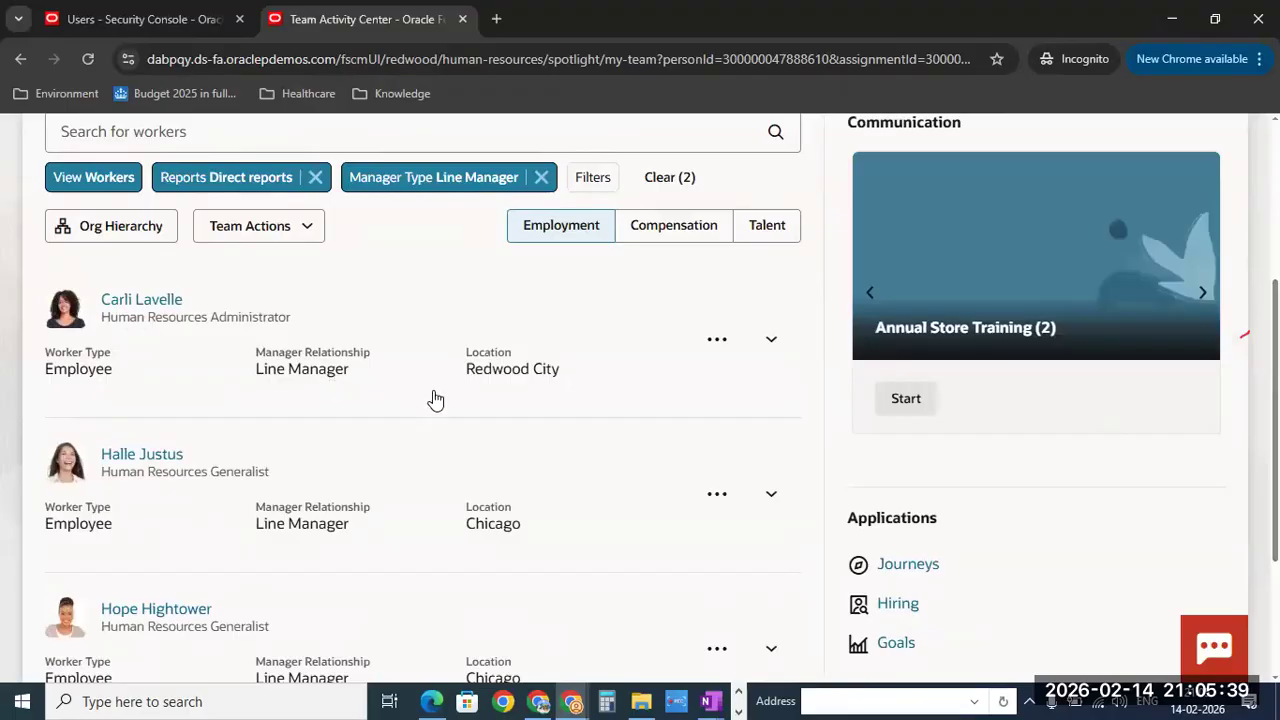
Step: Look through the manager's direct reports and check the short list of actions for the Human Resources Administrator
scroll(433, 398, "down", 2)
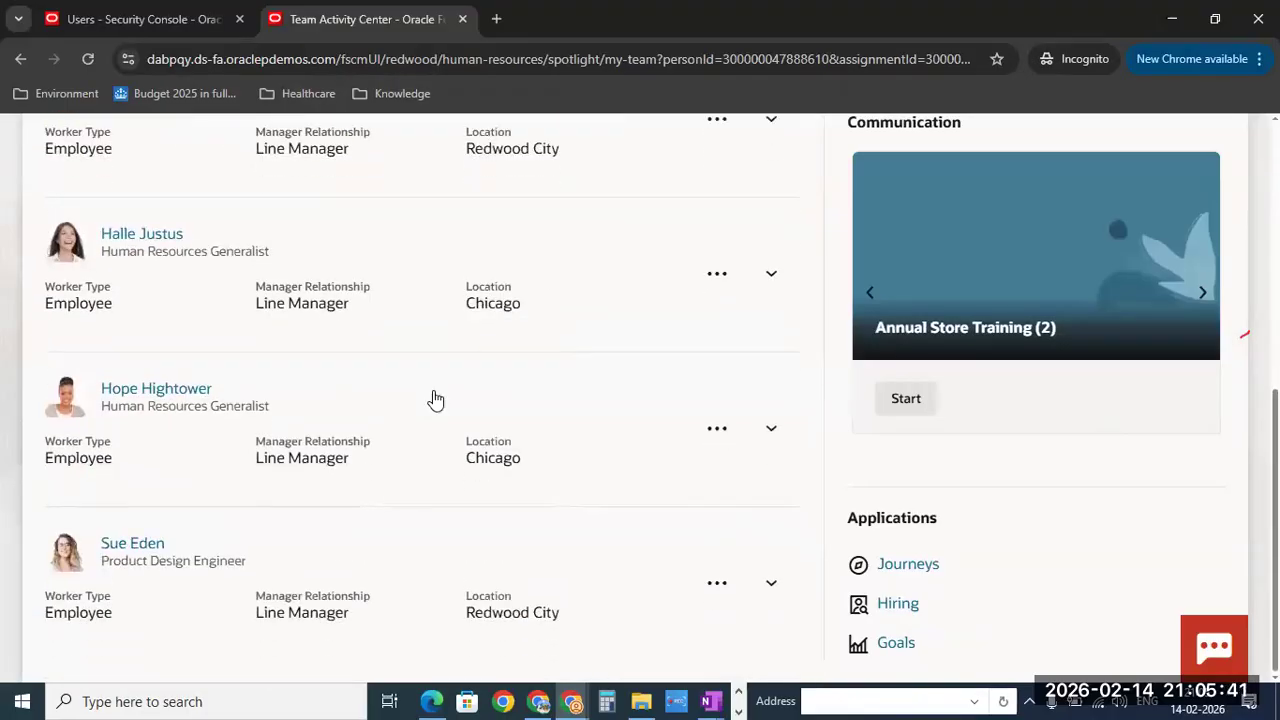
scroll(433, 398, "up", 3)
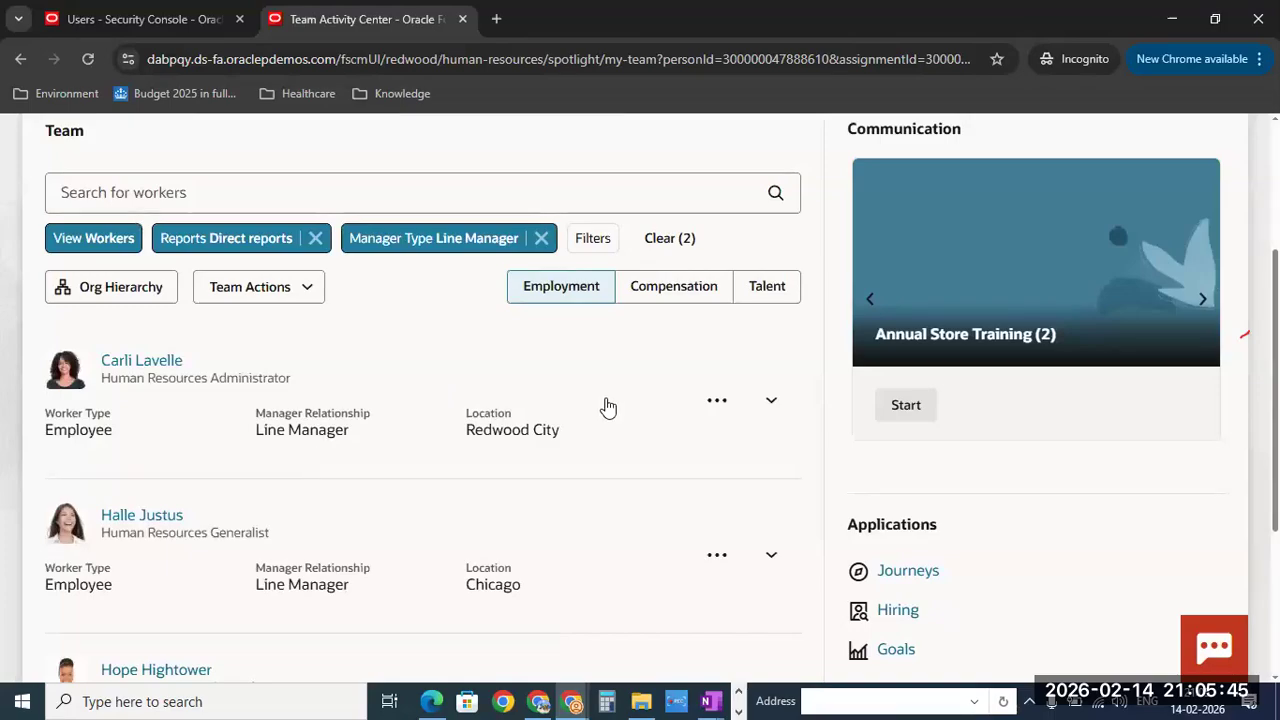
scroll(606, 406, "up", 3)
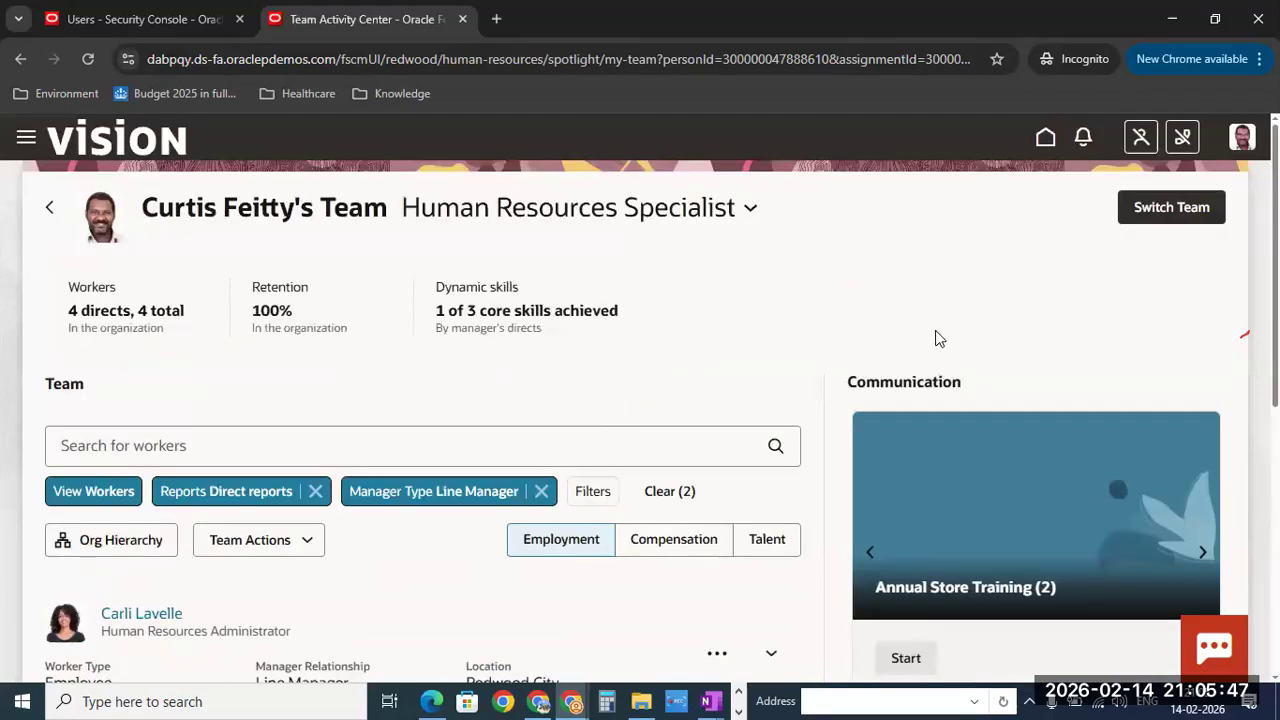
scroll(937, 332, "down", 3)
left_click(718, 376)
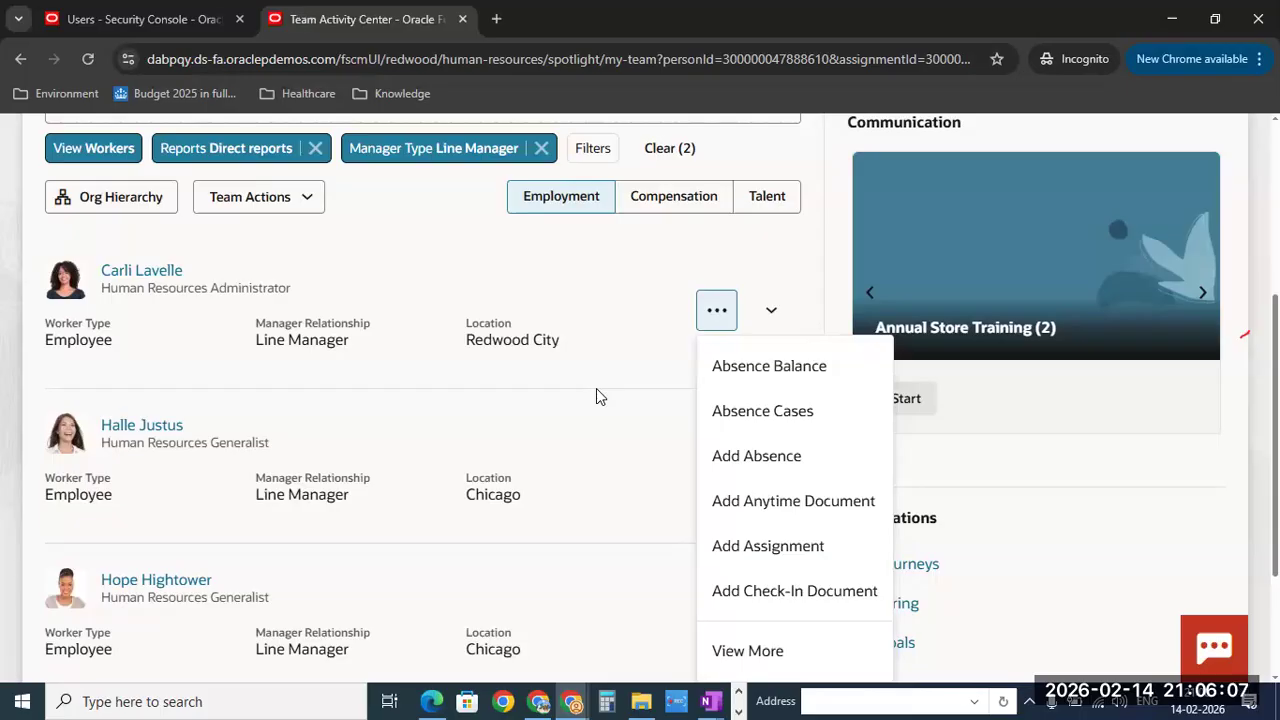
left_click(596, 397)
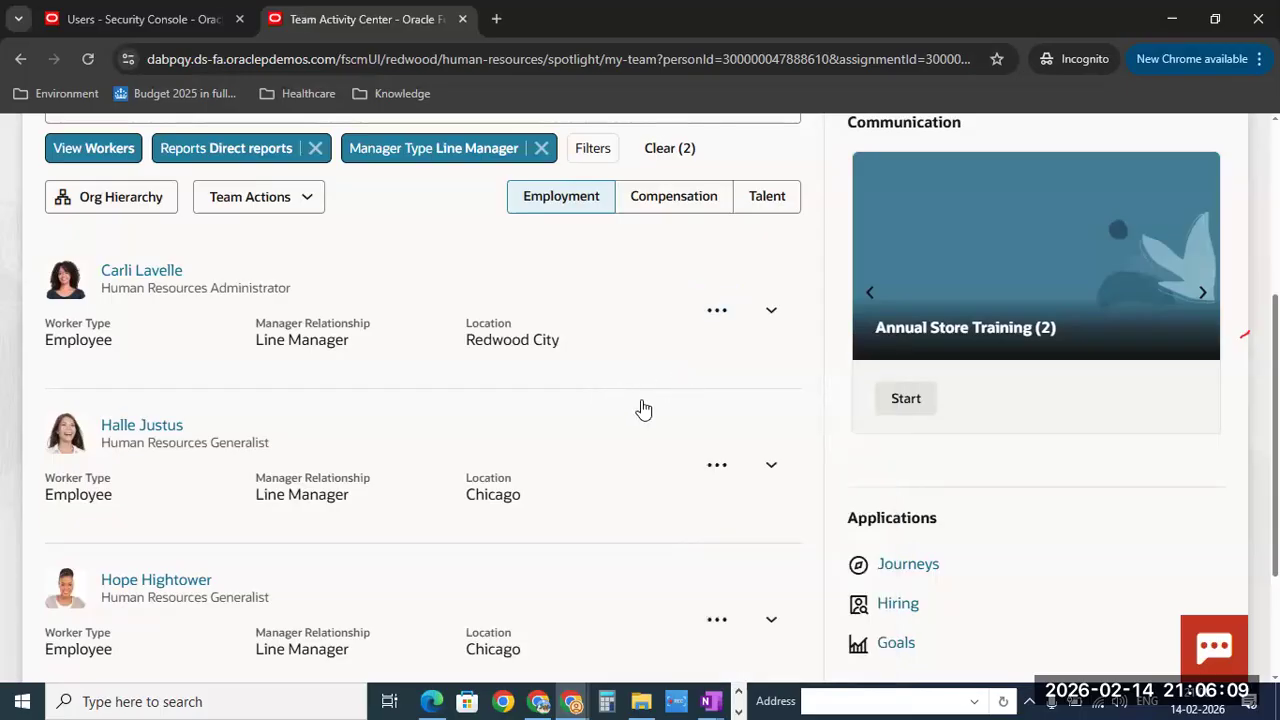
Step: Open the full quick actions list for the Human Resources Administrator and look through the Absences and Career and Performance actions
left_click(716, 318)
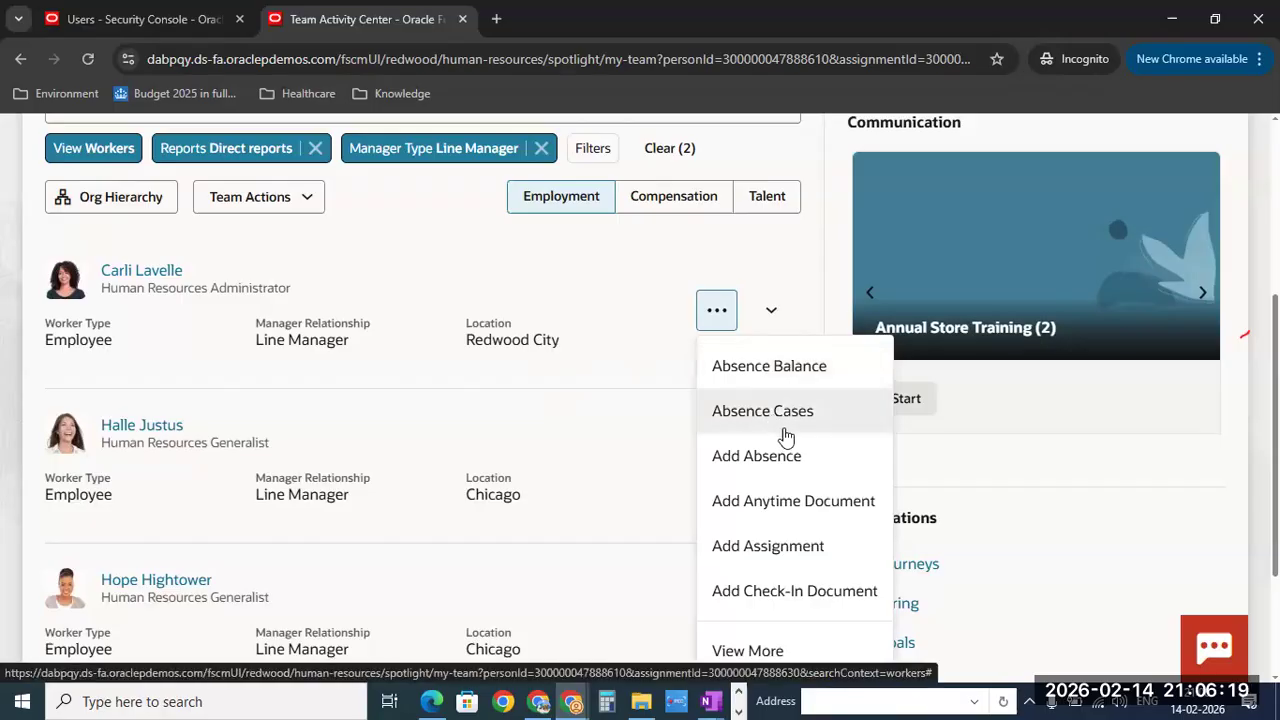
scroll(812, 470, "down", 2)
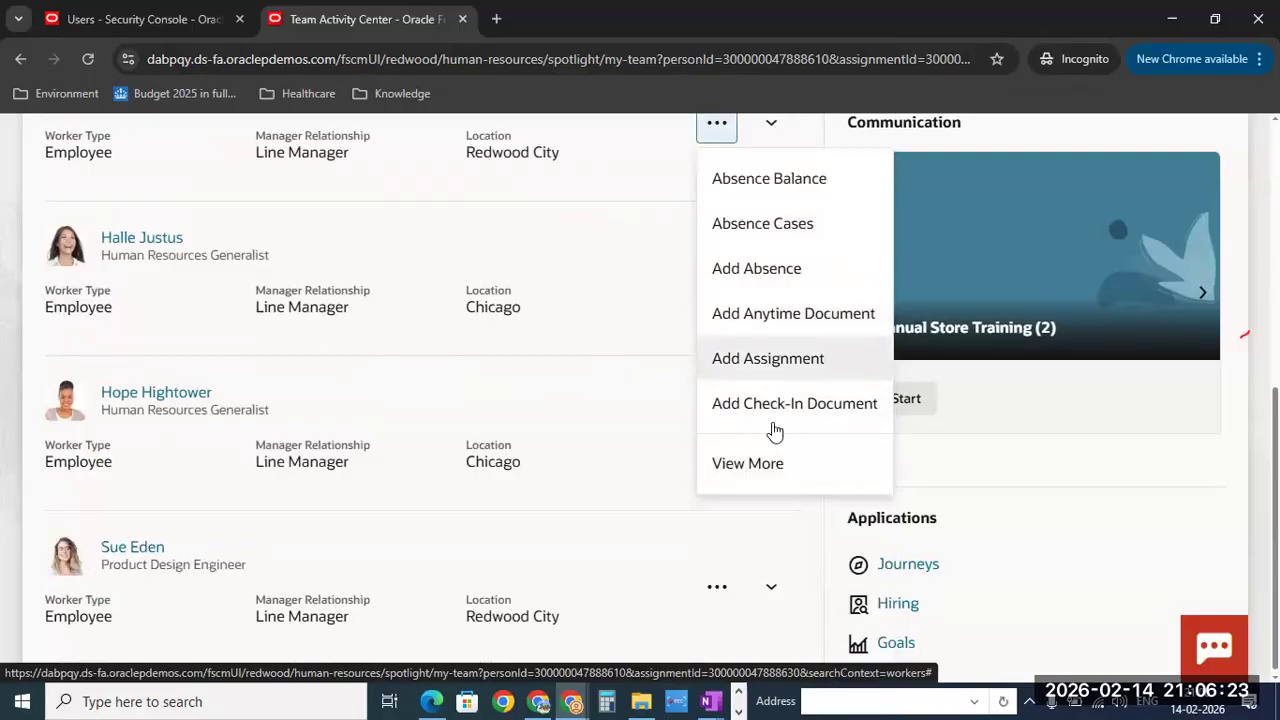
left_click(759, 468)
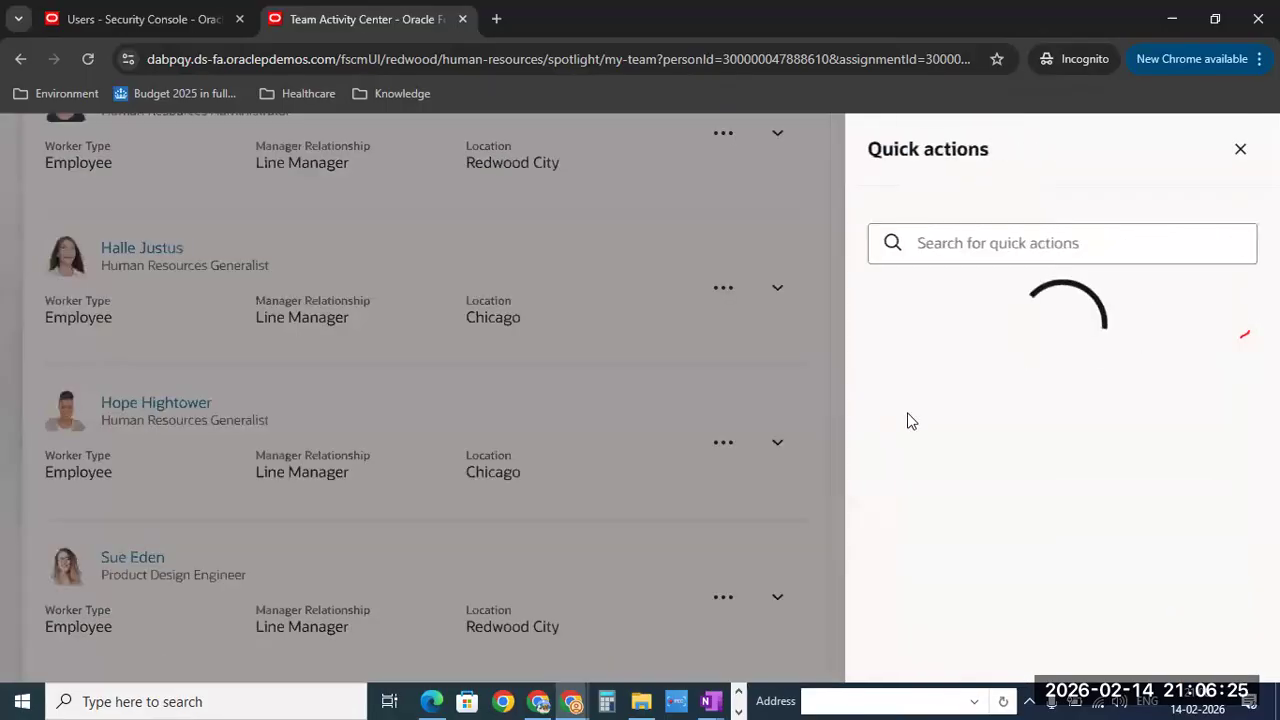
scroll(1127, 348, "down", 1)
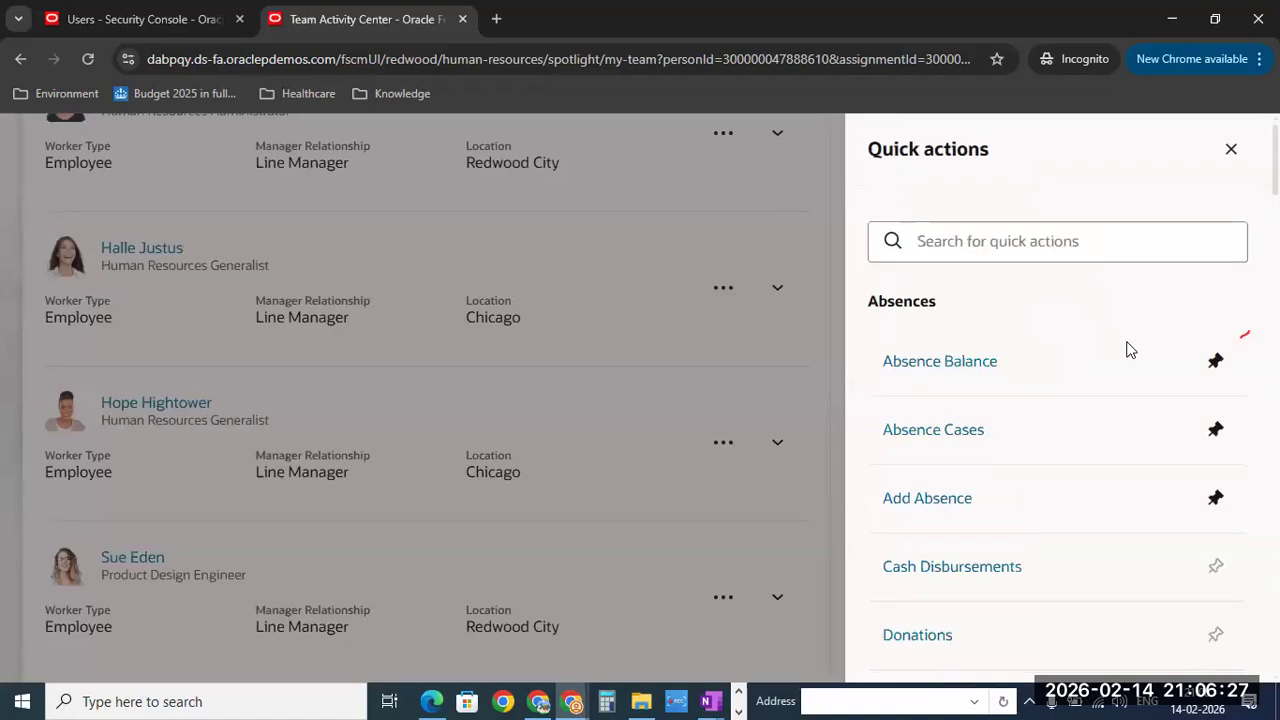
scroll(1127, 348, "down", 5)
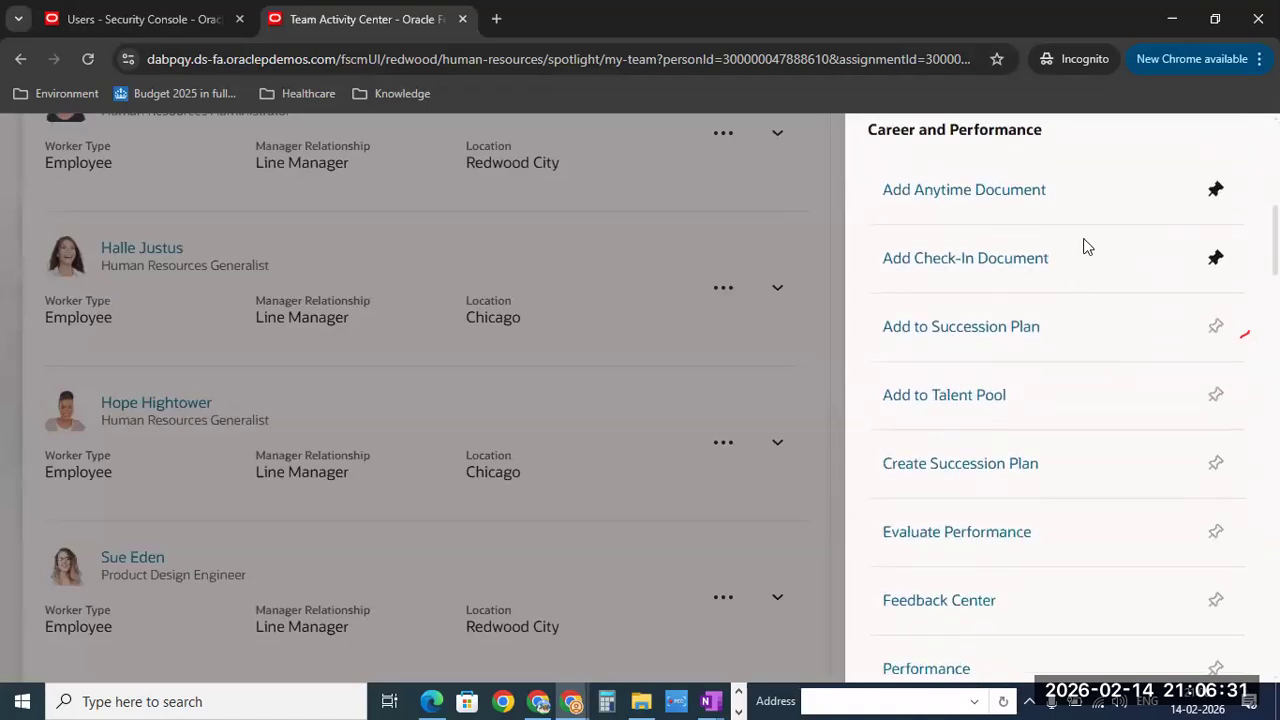
scroll(1088, 268, "up", 1)
scroll(1088, 268, "down", 5)
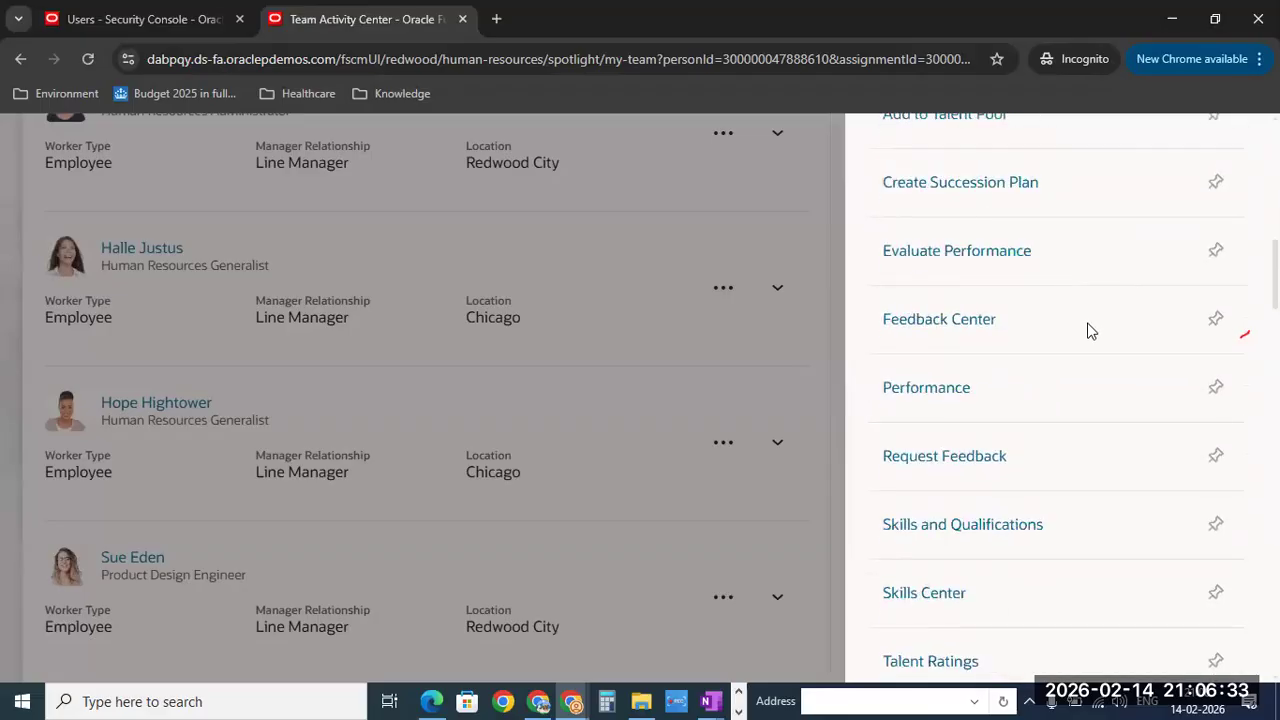
Step: Look through the Employment quick actions available for the Human Resources Administrator, such as Change Assignment and Change Manager
scroll(1090, 331, "down", 2)
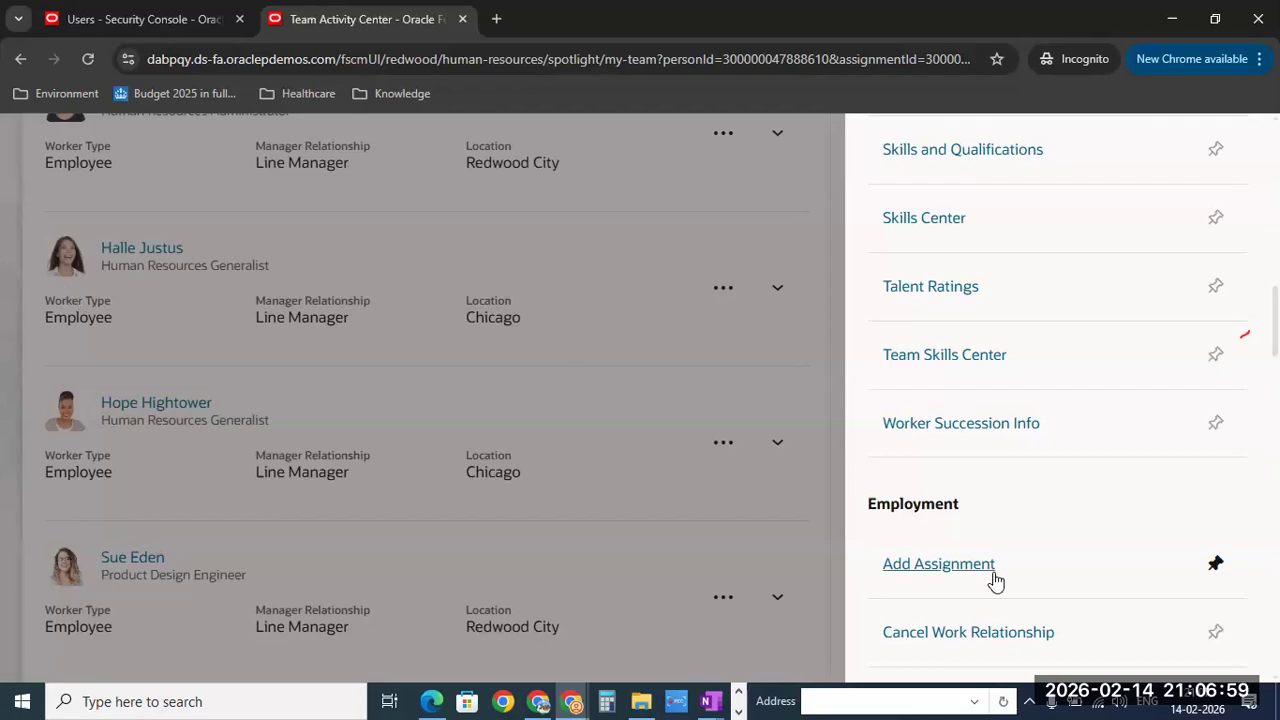
scroll(982, 565, "down", 2)
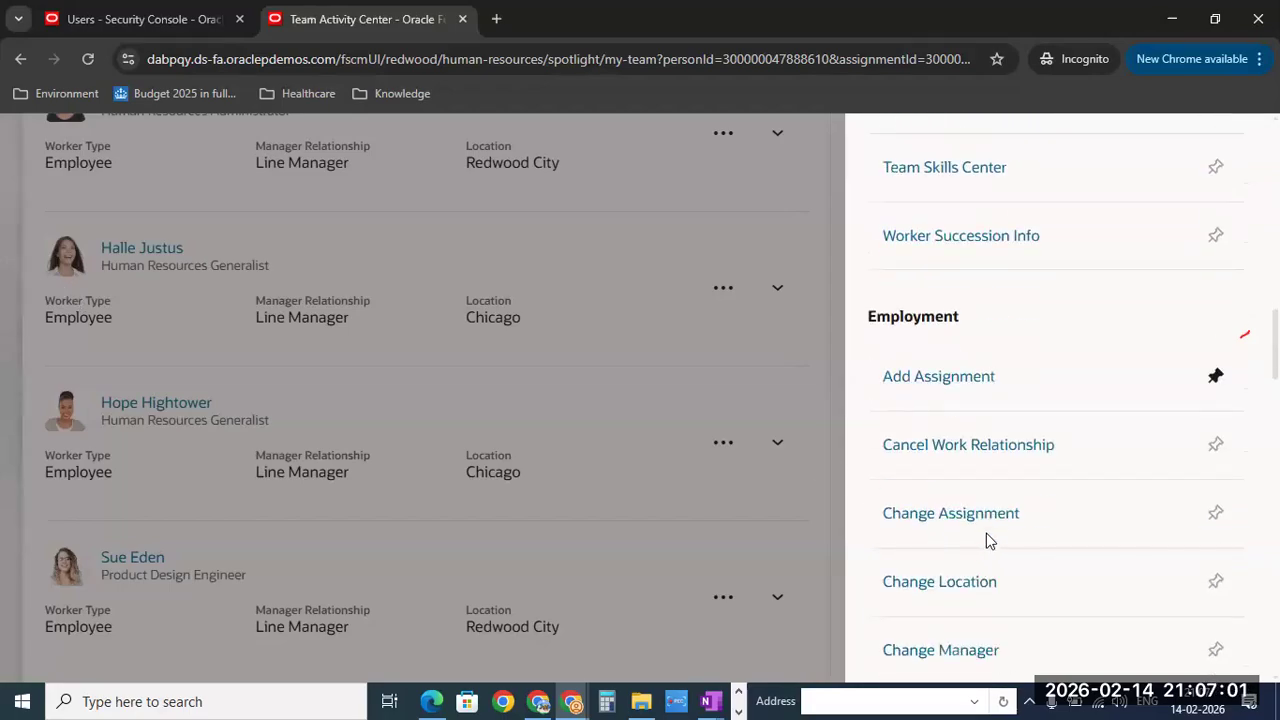
scroll(1035, 515, "down", 1)
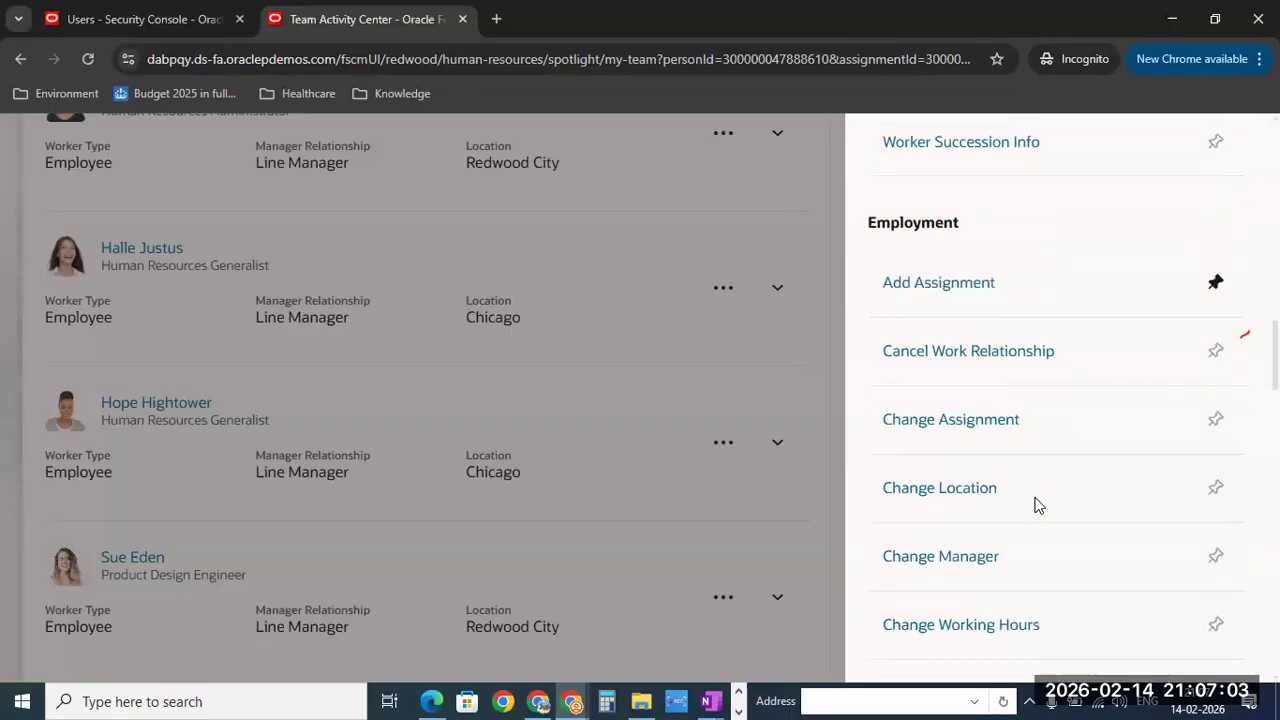
scroll(1031, 476, "down", 2)
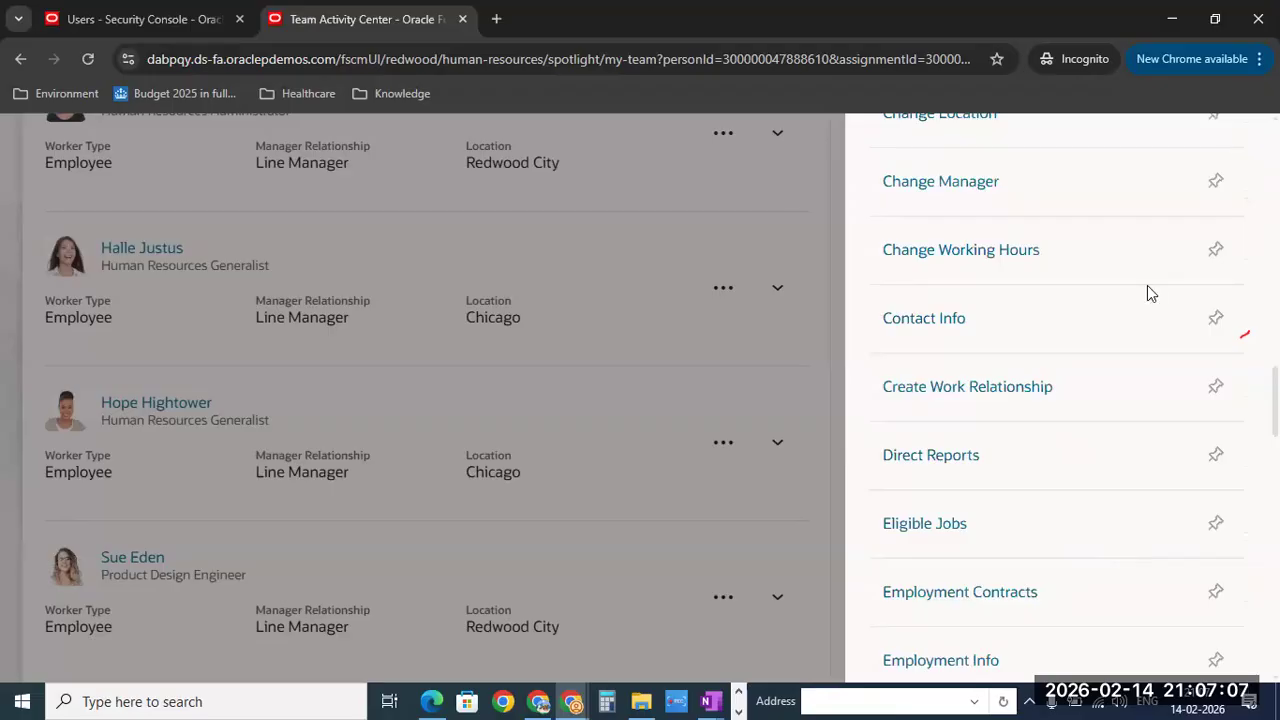
scroll(1127, 589, "down", 5)
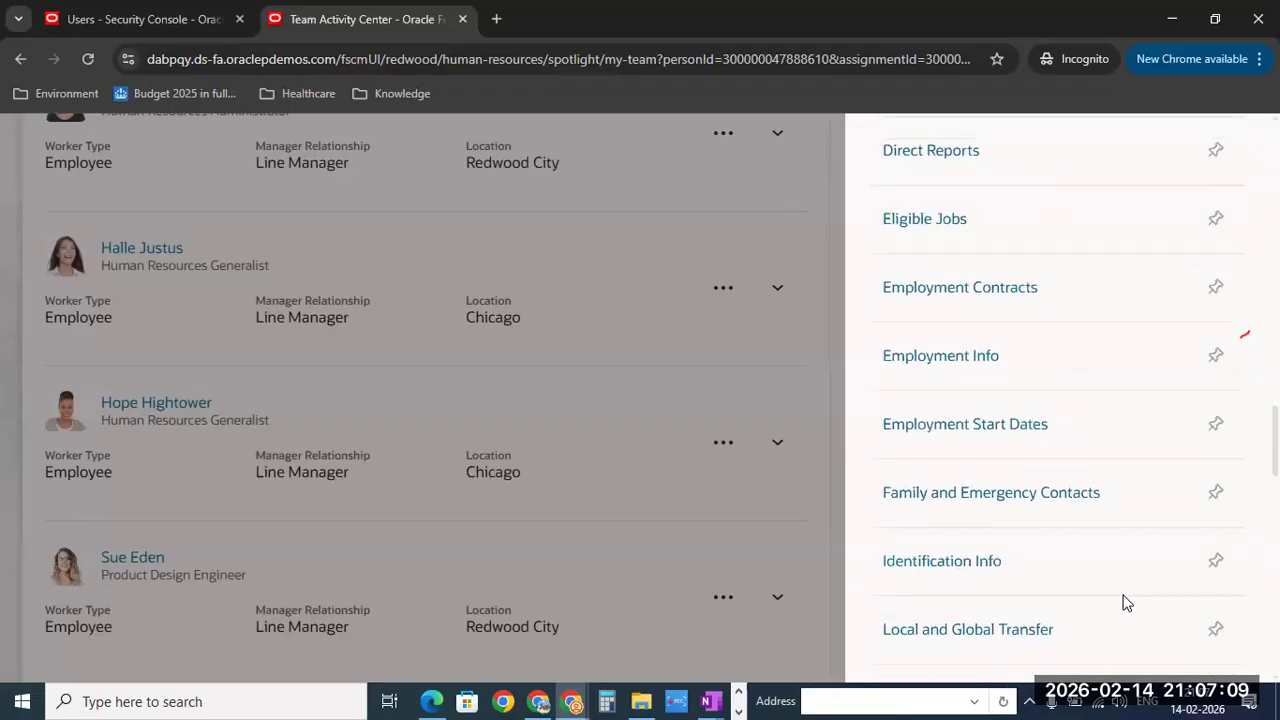
Step: Check the Time, Compensation and Document Records quick actions, including the options for adding time cards, and close the list
scroll(1125, 588, "down", 6)
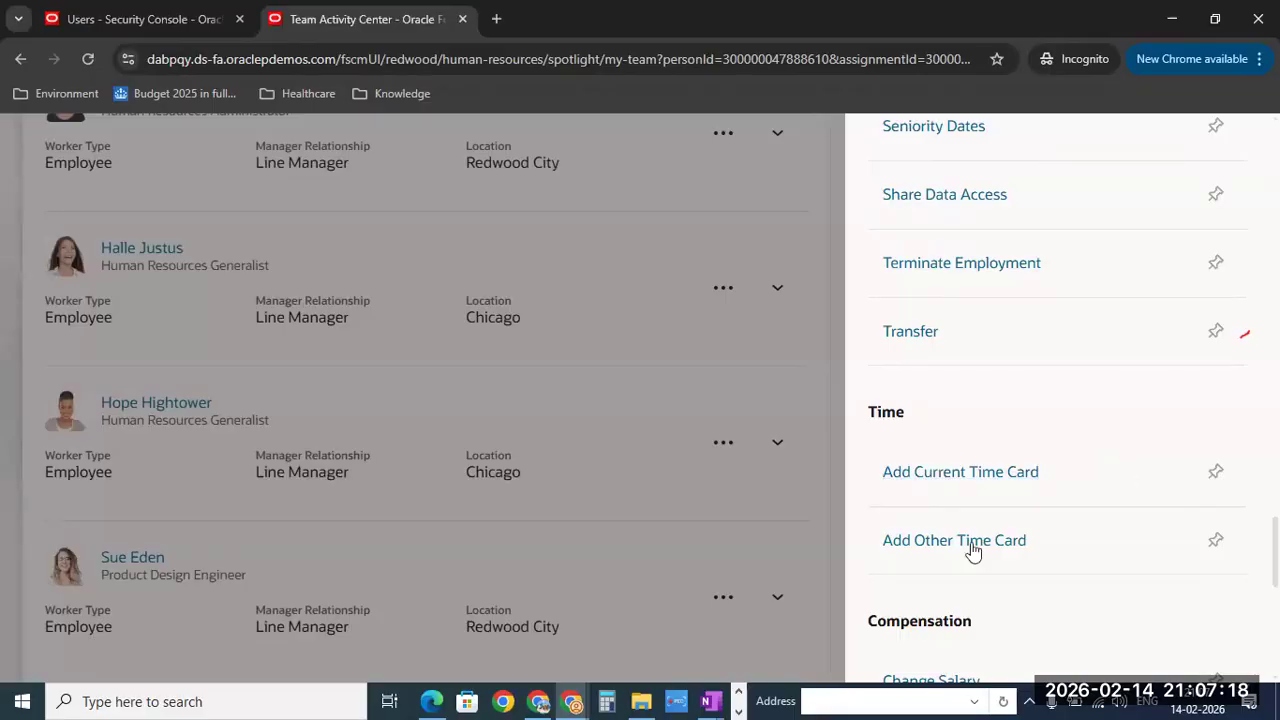
scroll(1083, 494, "down", 2)
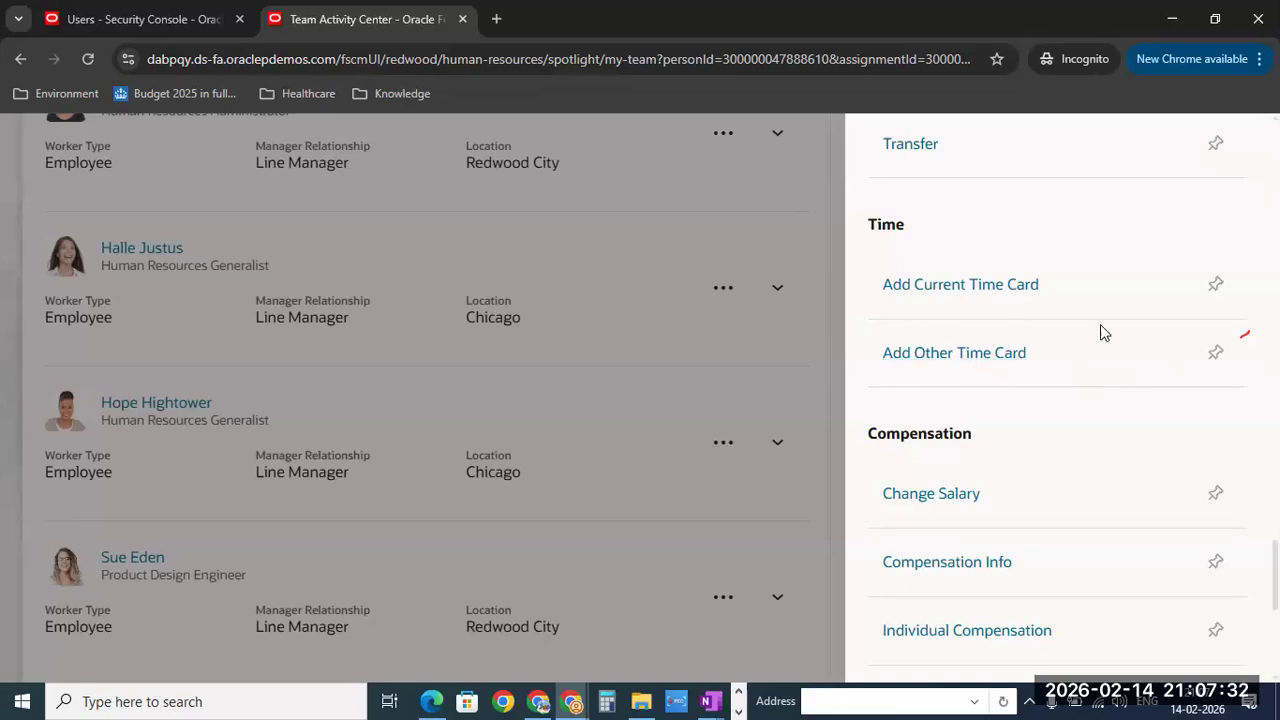
scroll(1087, 300, "down", 1)
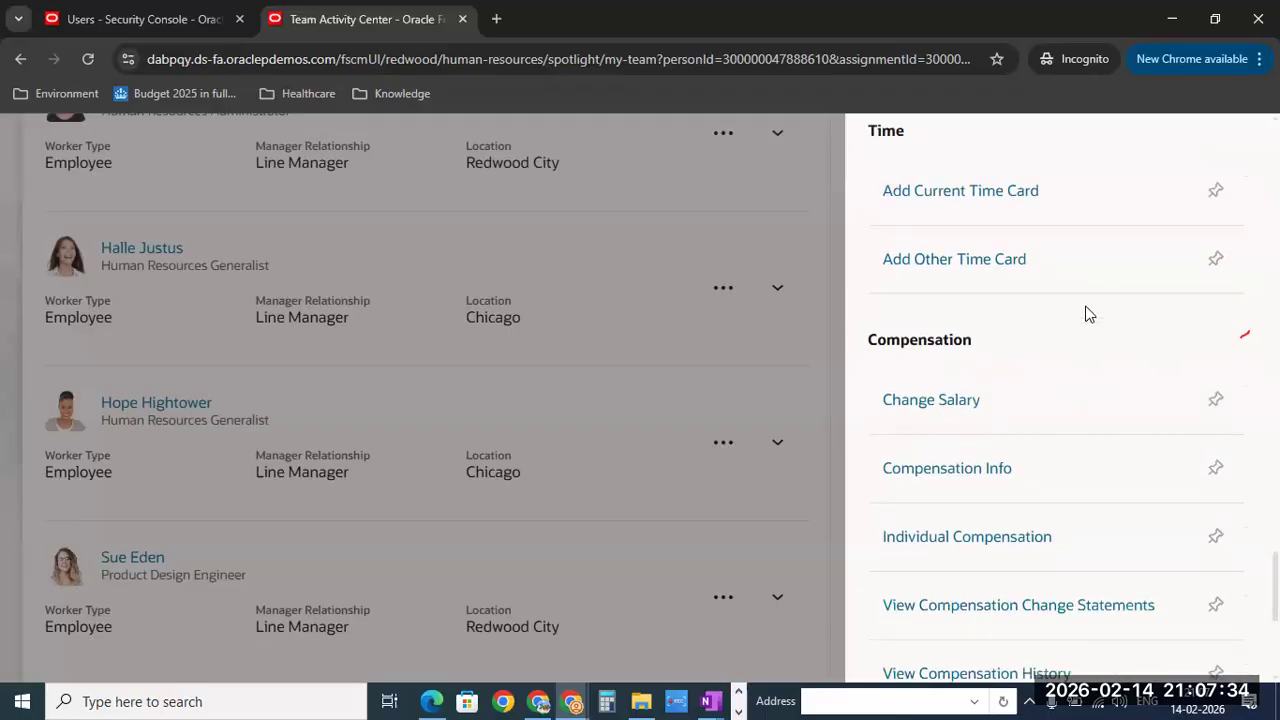
scroll(1077, 357, "down", 2)
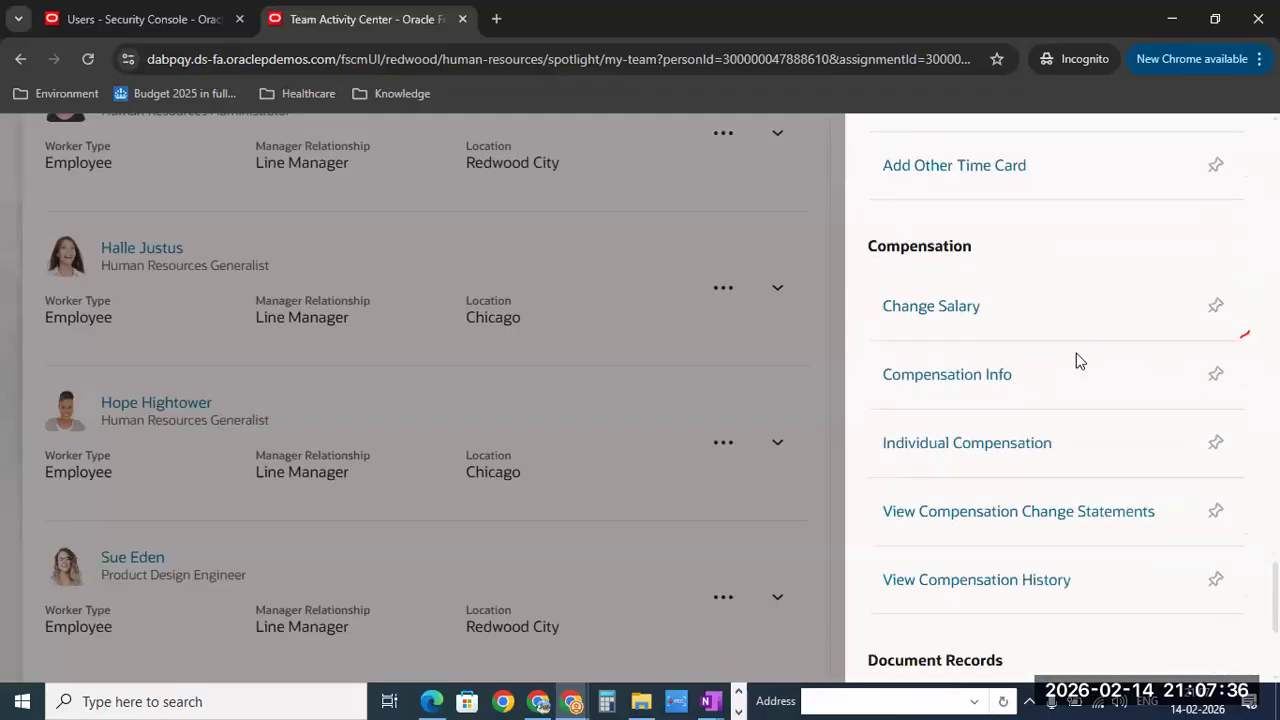
scroll(1078, 352, "down", 2)
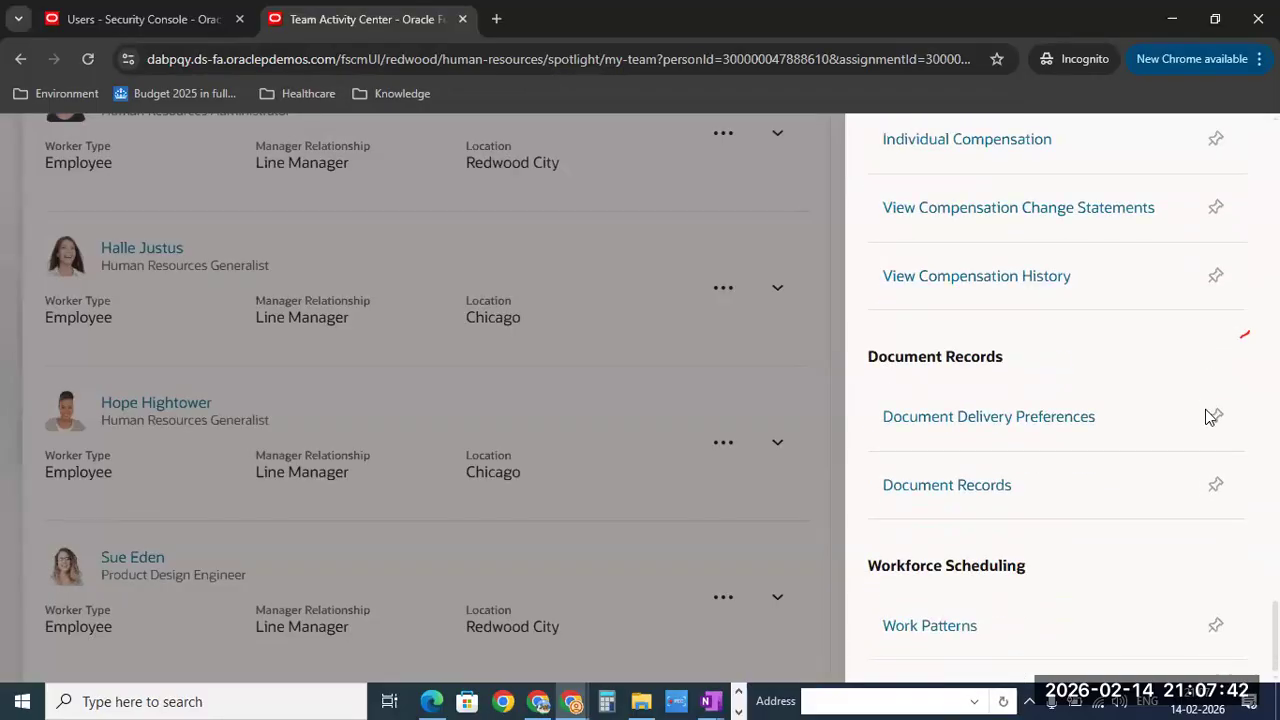
left_click(688, 346)
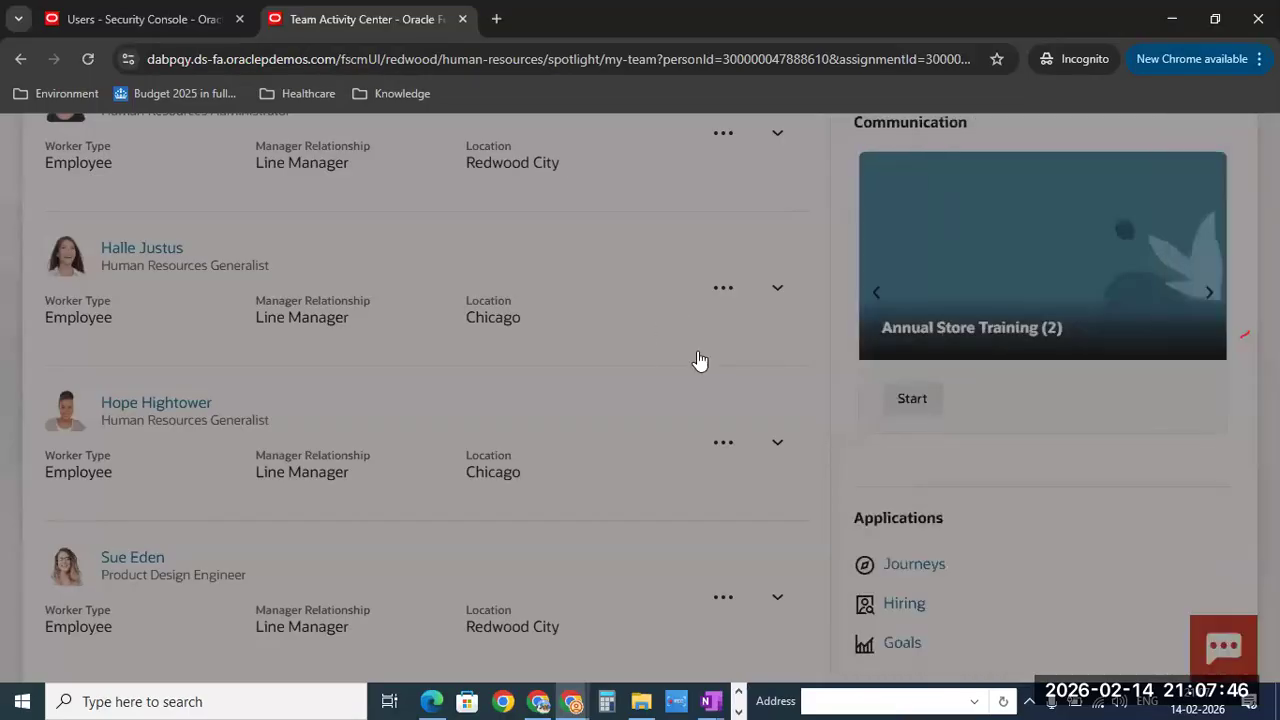
Step: Look over the manager's team page, from the team summary and filters through all the direct reports
scroll(731, 358, "up", 5)
scroll(733, 353, "down", 3)
scroll(737, 347, "up", 3)
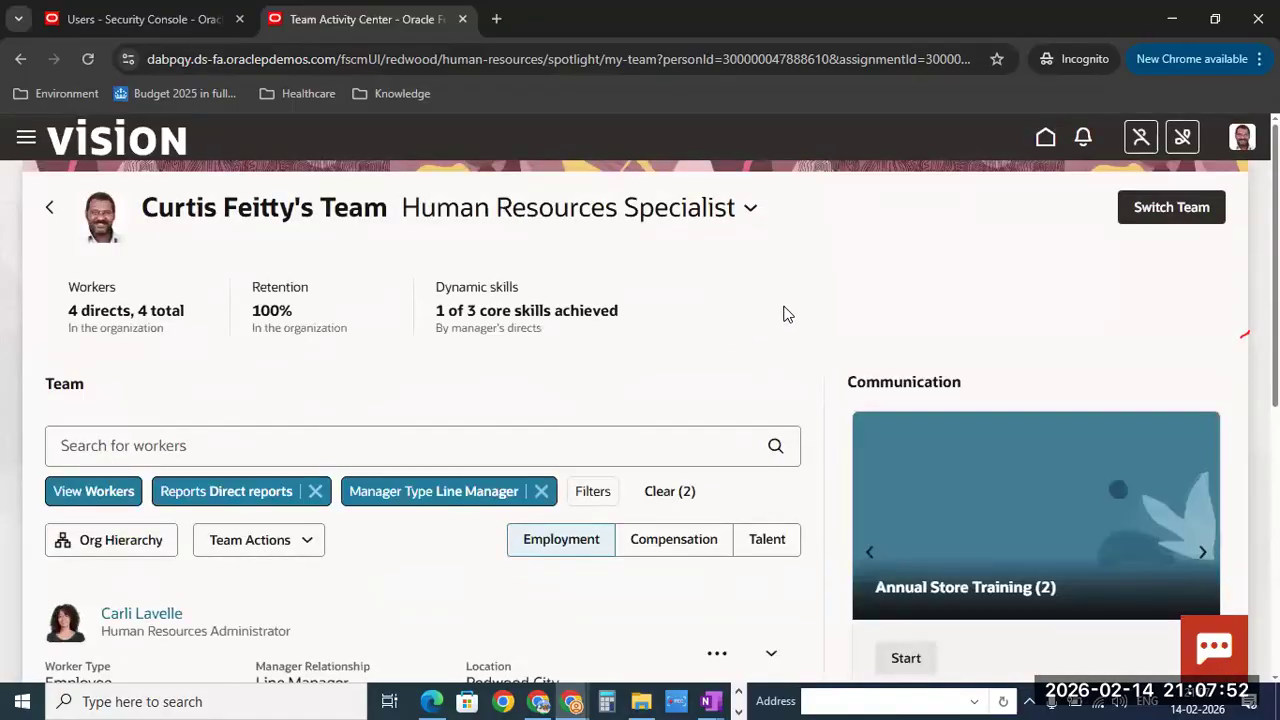
scroll(785, 314, "down", 5)
scroll(789, 320, "up", 4)
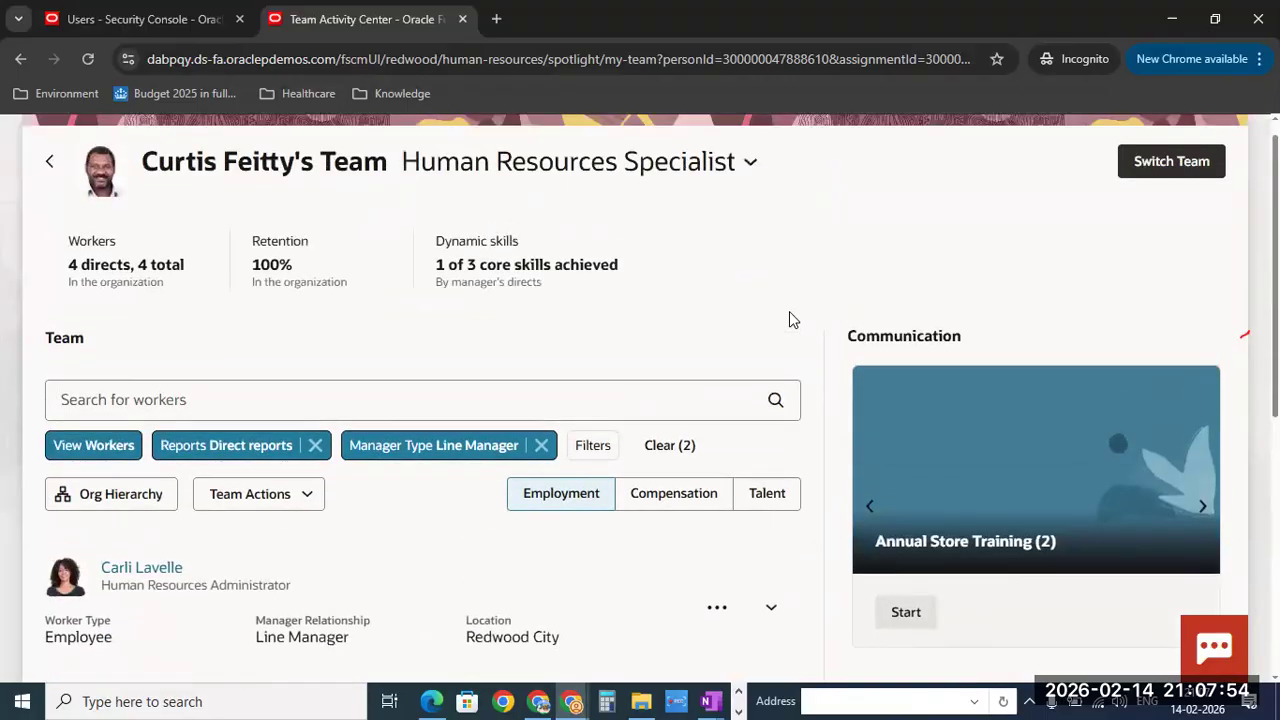
scroll(789, 320, "up", 1)
scroll(495, 416, "down", 5)
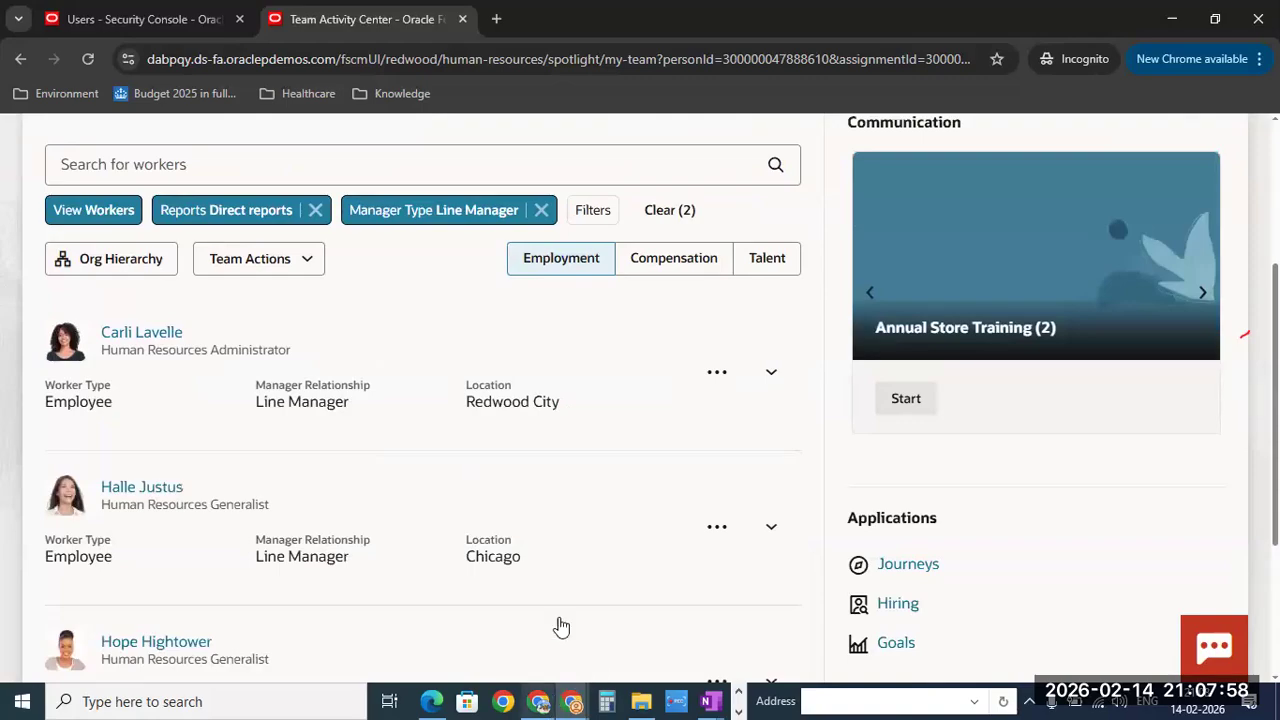
scroll(463, 505, "down", 3)
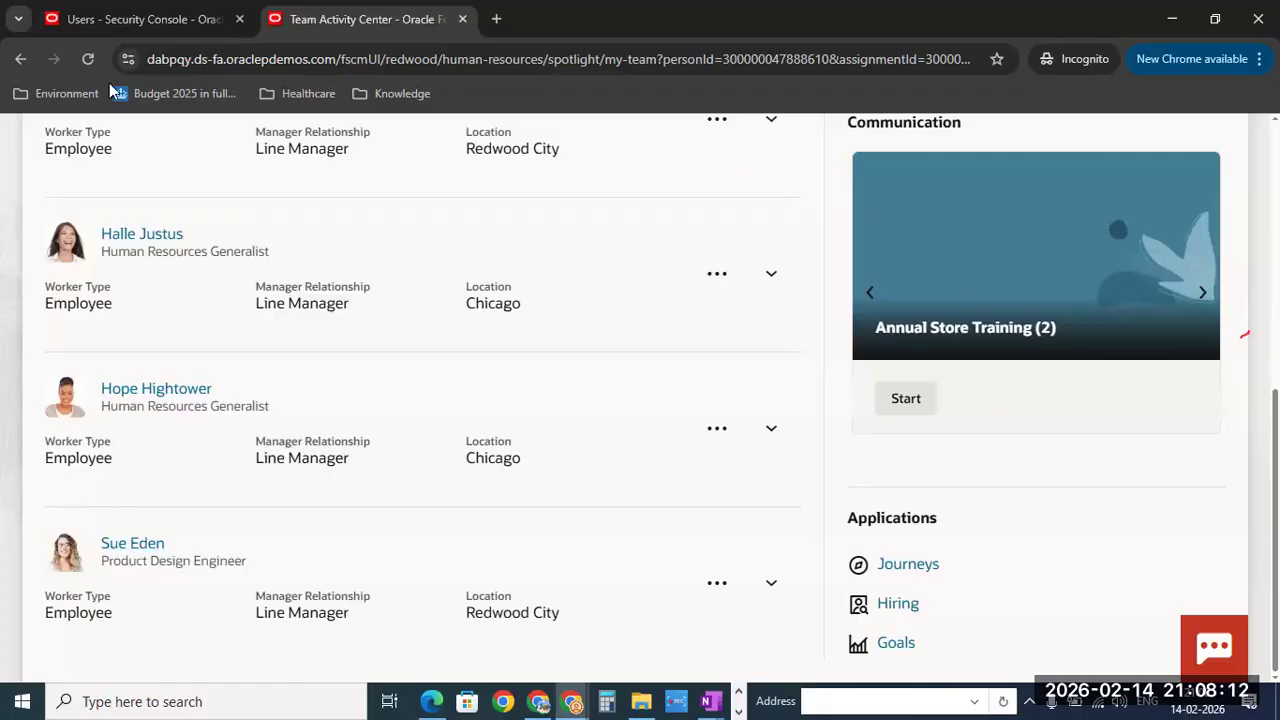
left_click(140, 19)
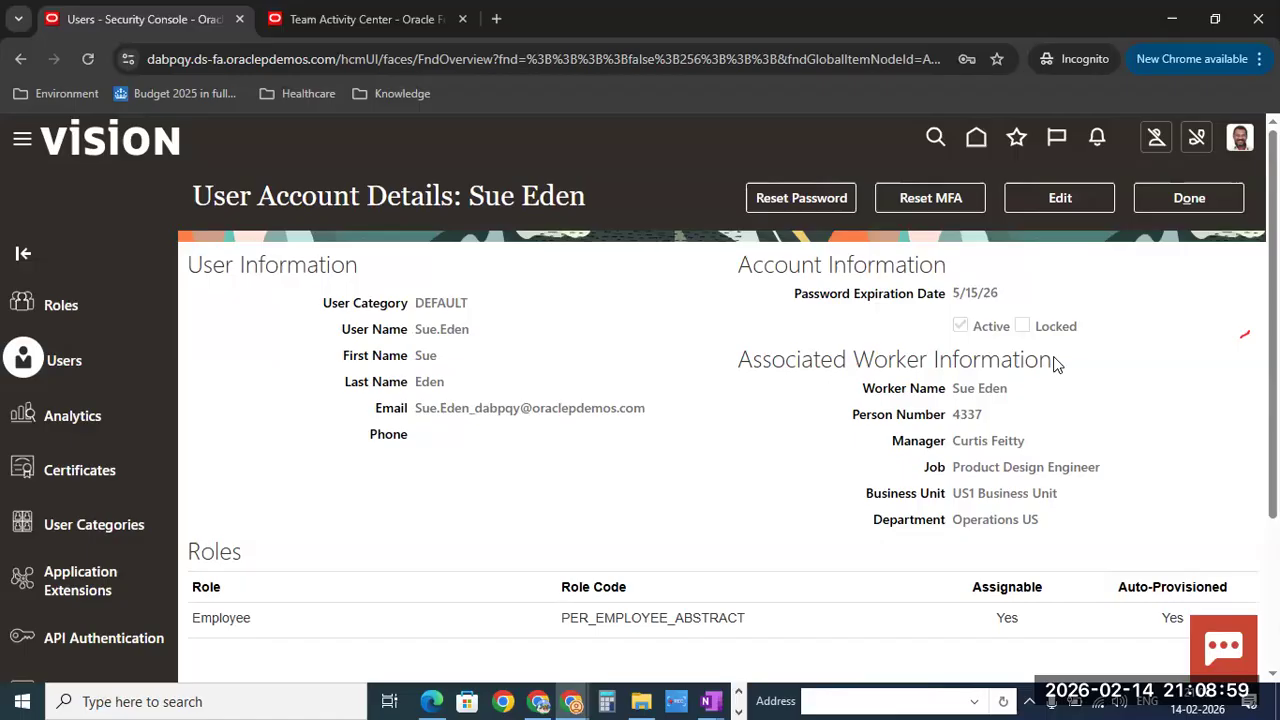
scroll(591, 451, "down", 3)
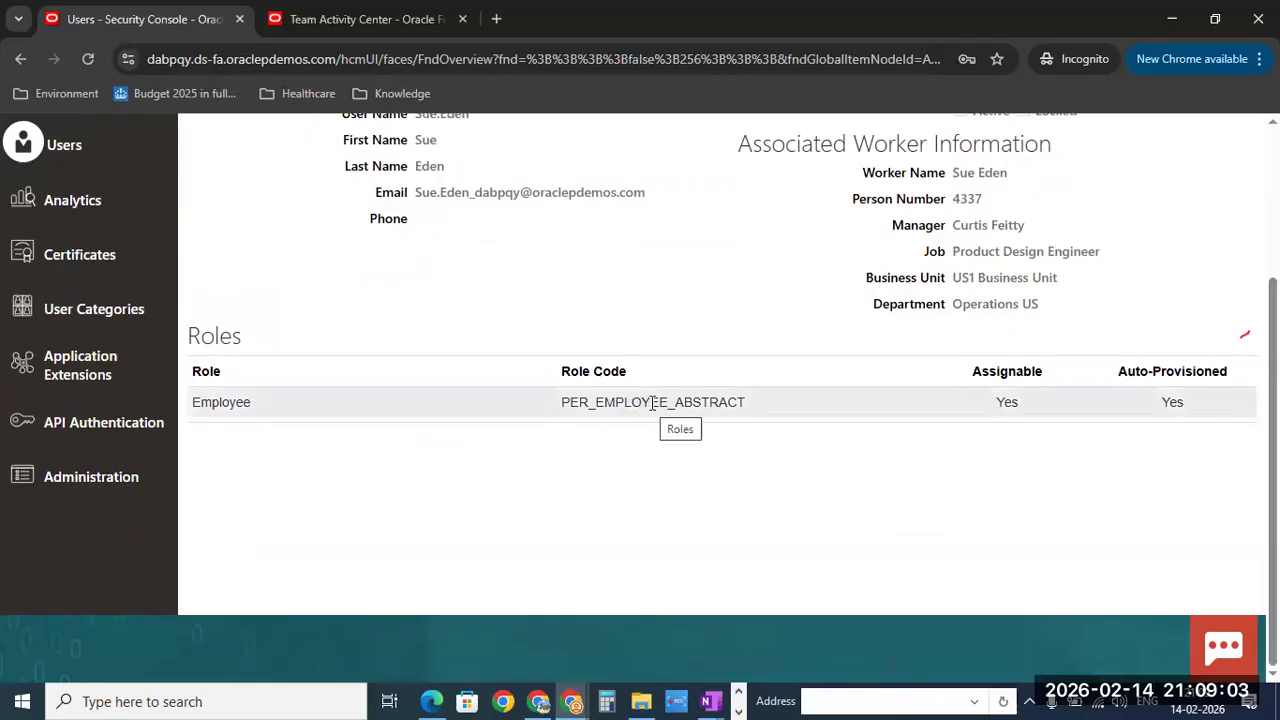
scroll(652, 402, "up", 3)
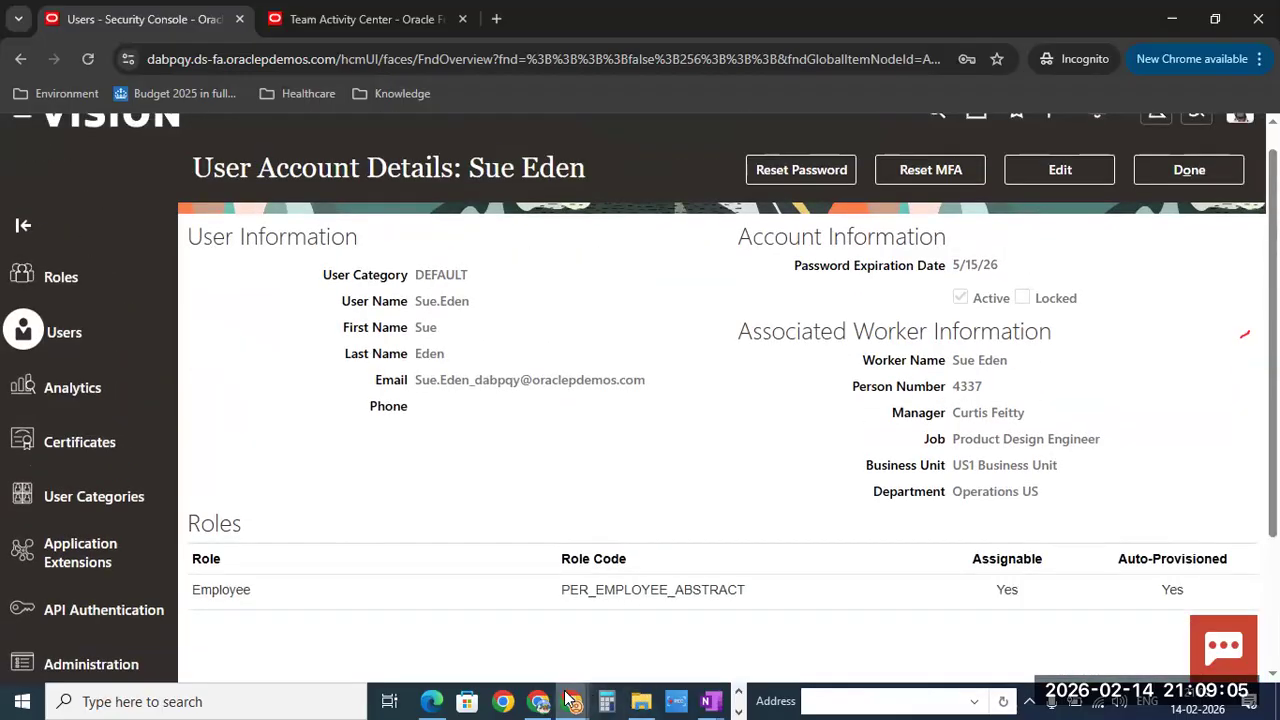
Step: Switch to the employee's browser window and look over the quick actions and apps on the Me home page
mouse_move(570, 698)
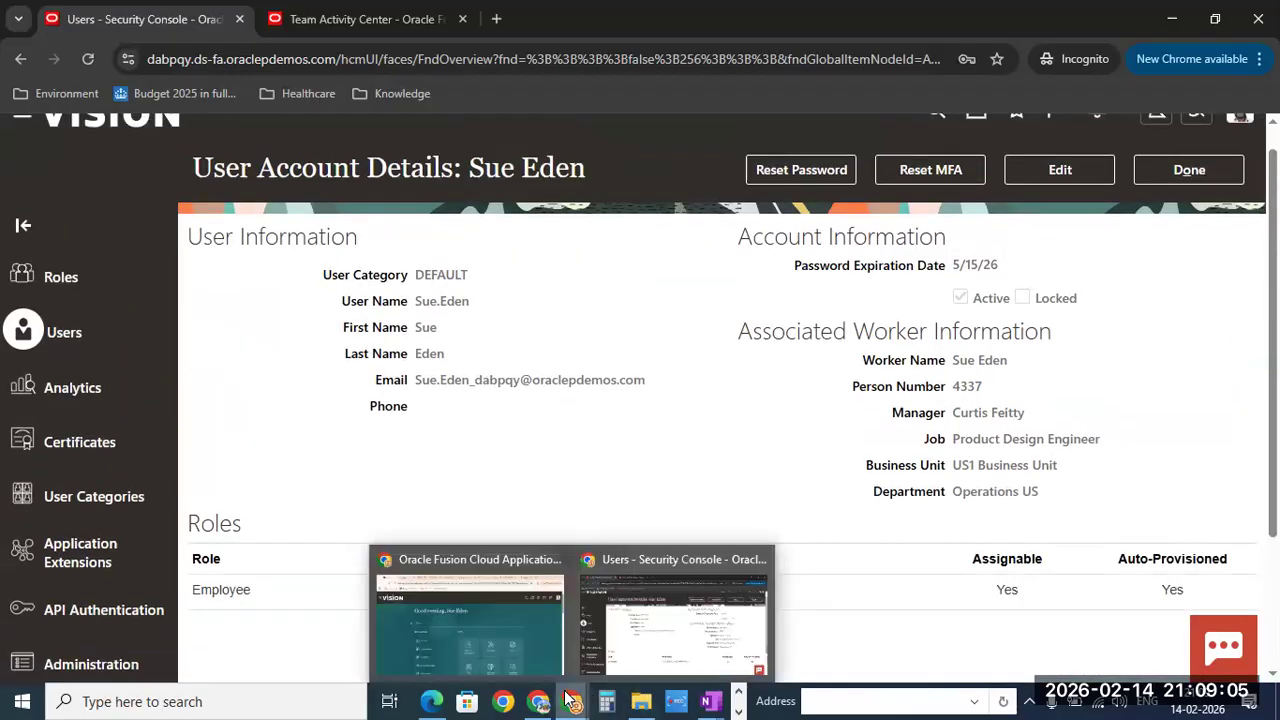
left_click(491, 641)
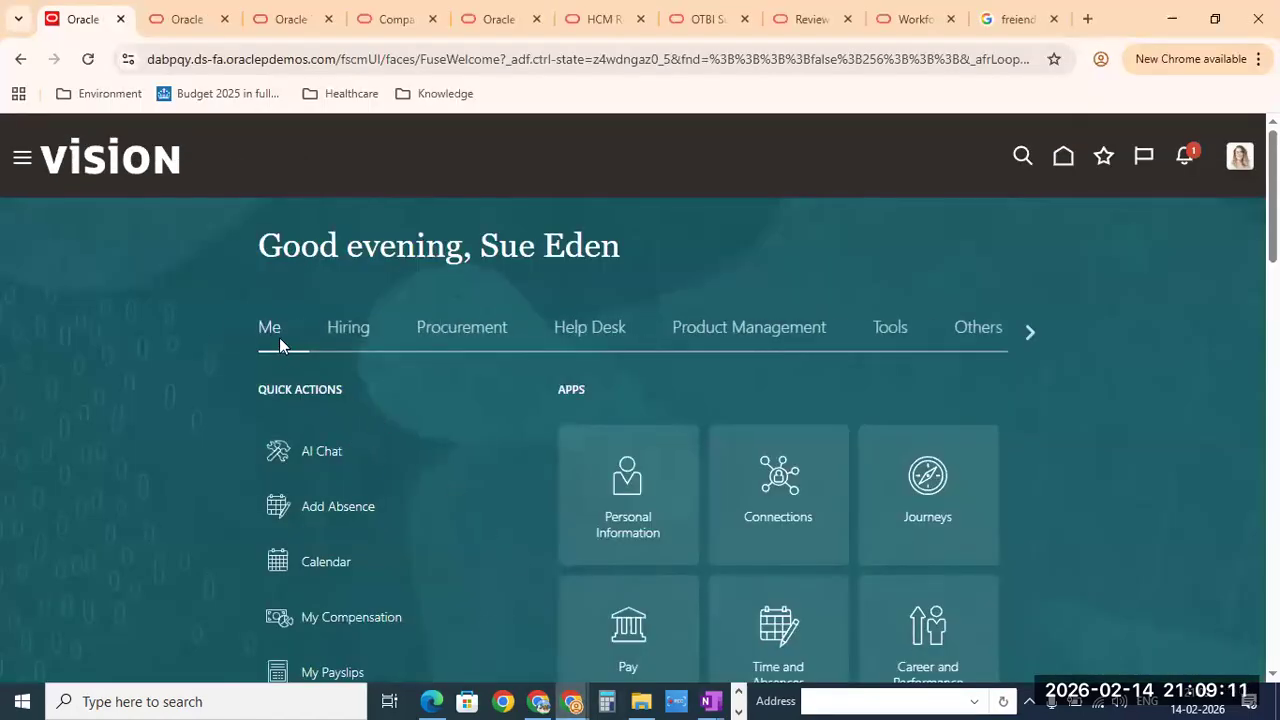
scroll(704, 362, "down", 1)
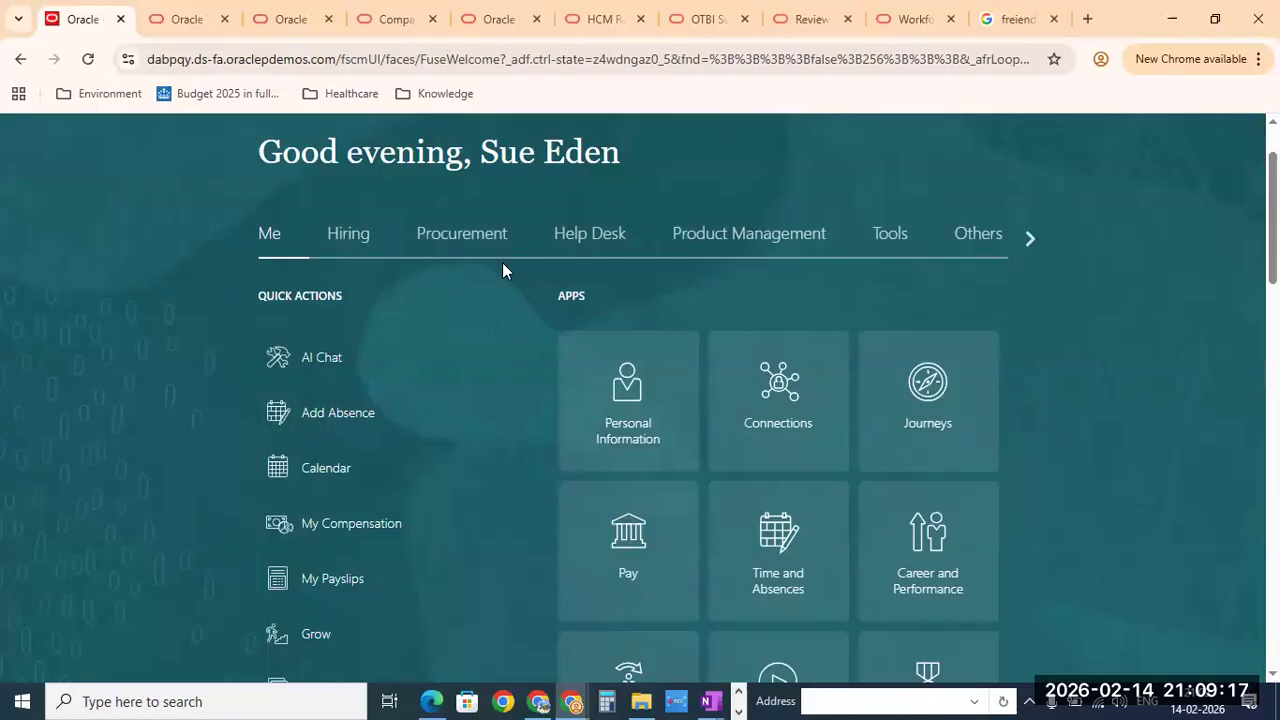
scroll(755, 319, "up", 1)
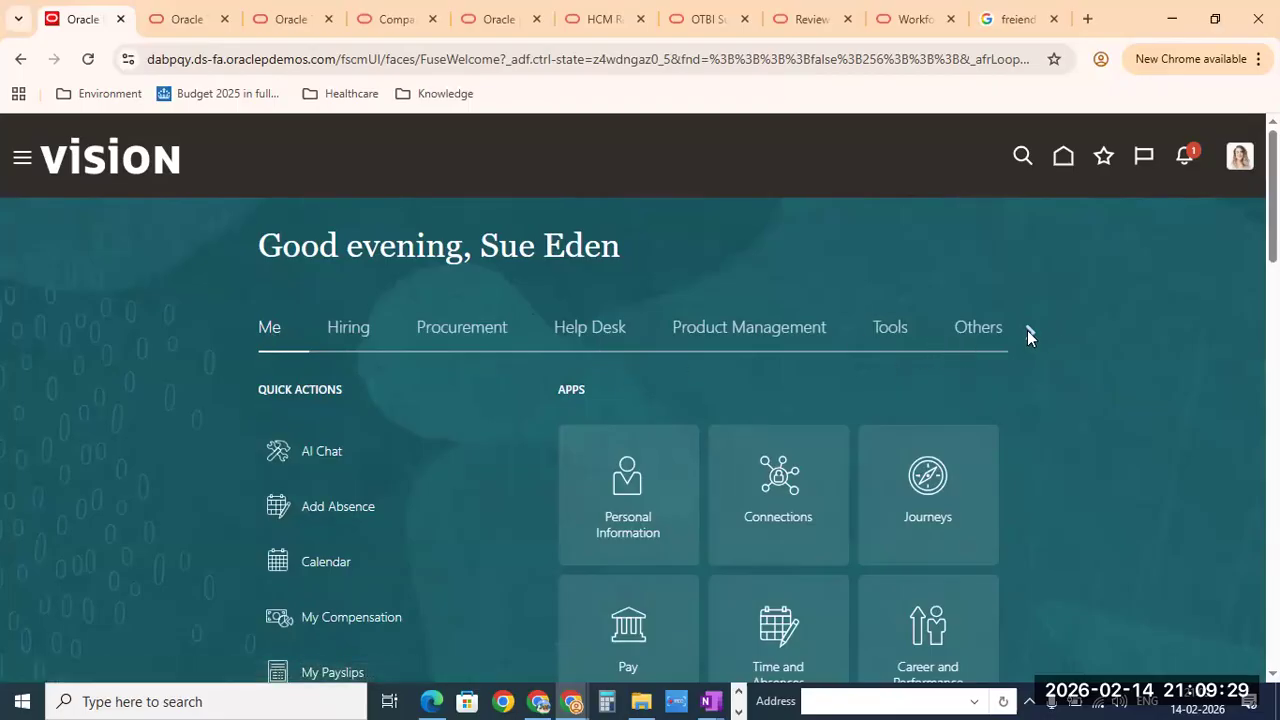
scroll(1033, 340, "down", 4)
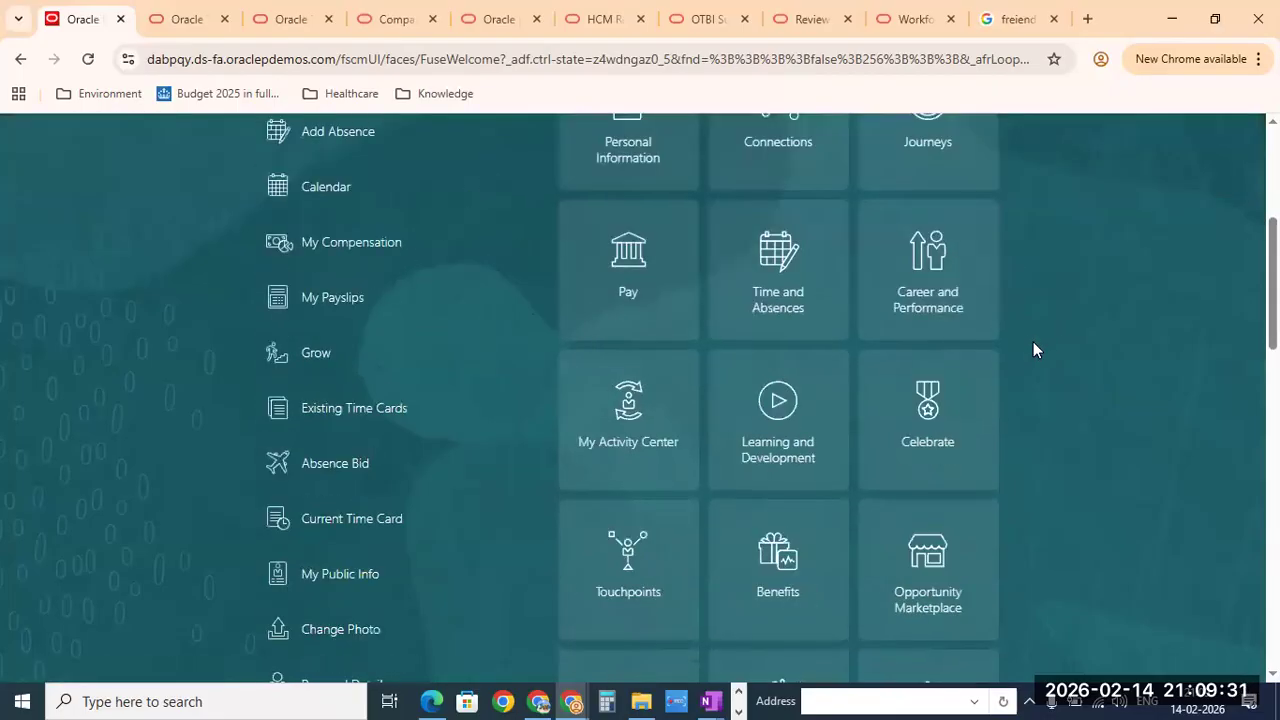
scroll(1033, 342, "down", 2)
scroll(1035, 343, "up", 5)
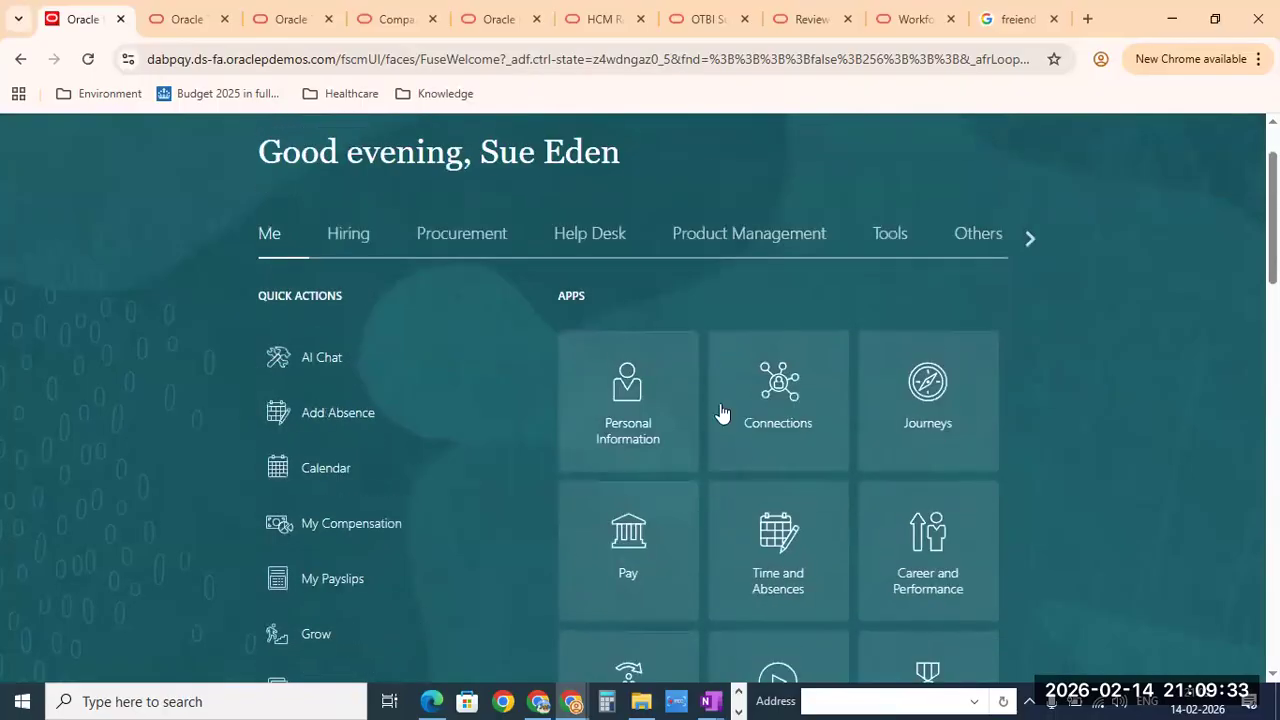
Step: Open Existing Time Cards from Time and Absences and add a new time card dated 2/14/26 for the period 2/9/26 - 2/15/26
scroll(1190, 418, "down", 2)
left_click(767, 350)
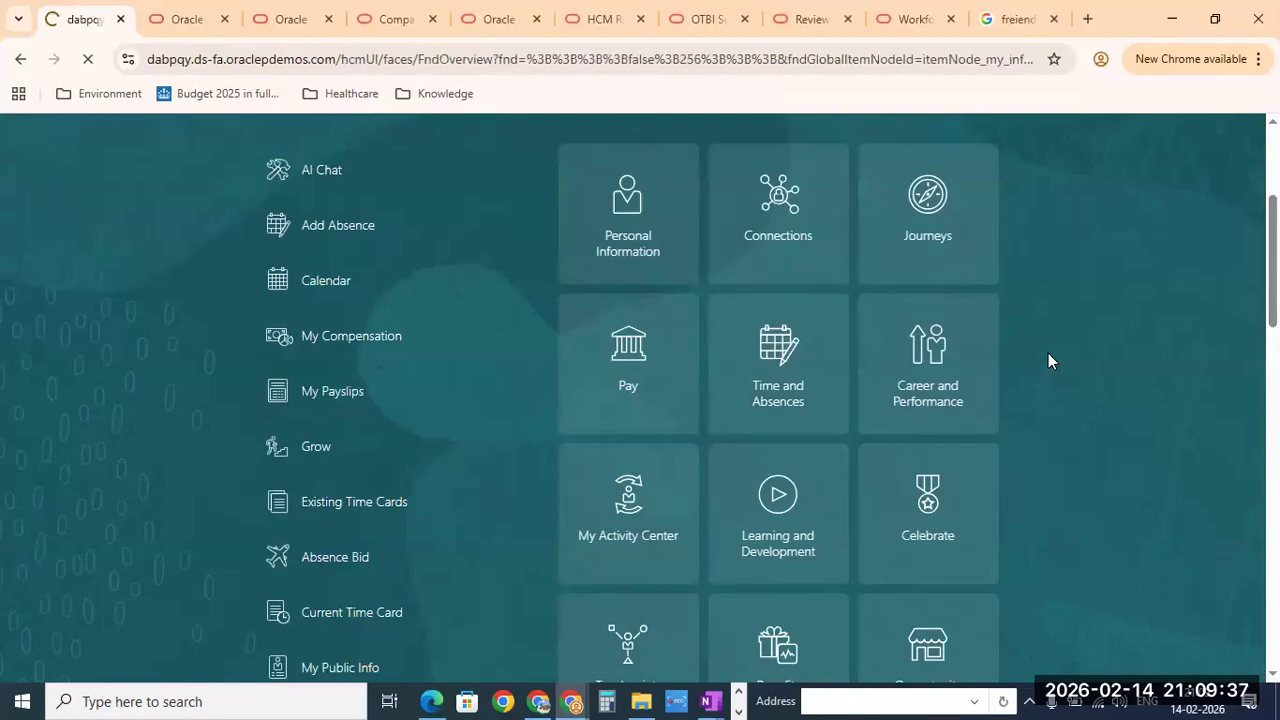
scroll(934, 360, "down", 3)
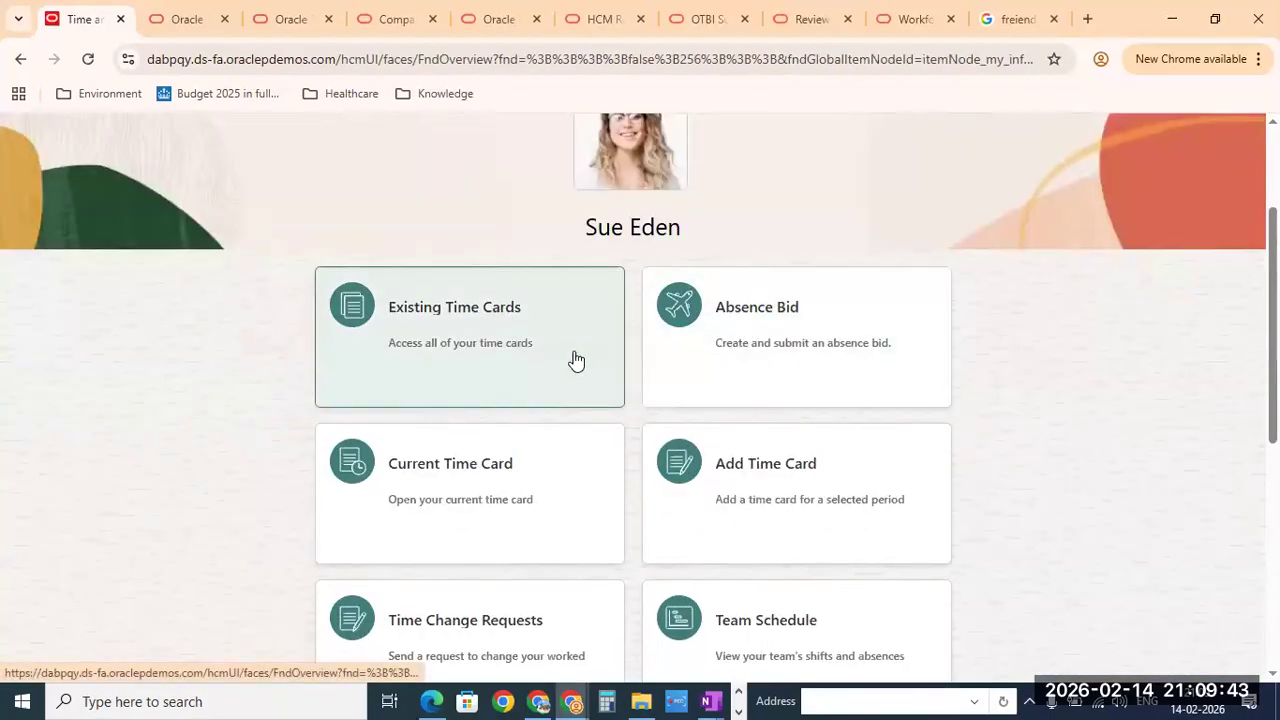
left_click(572, 356)
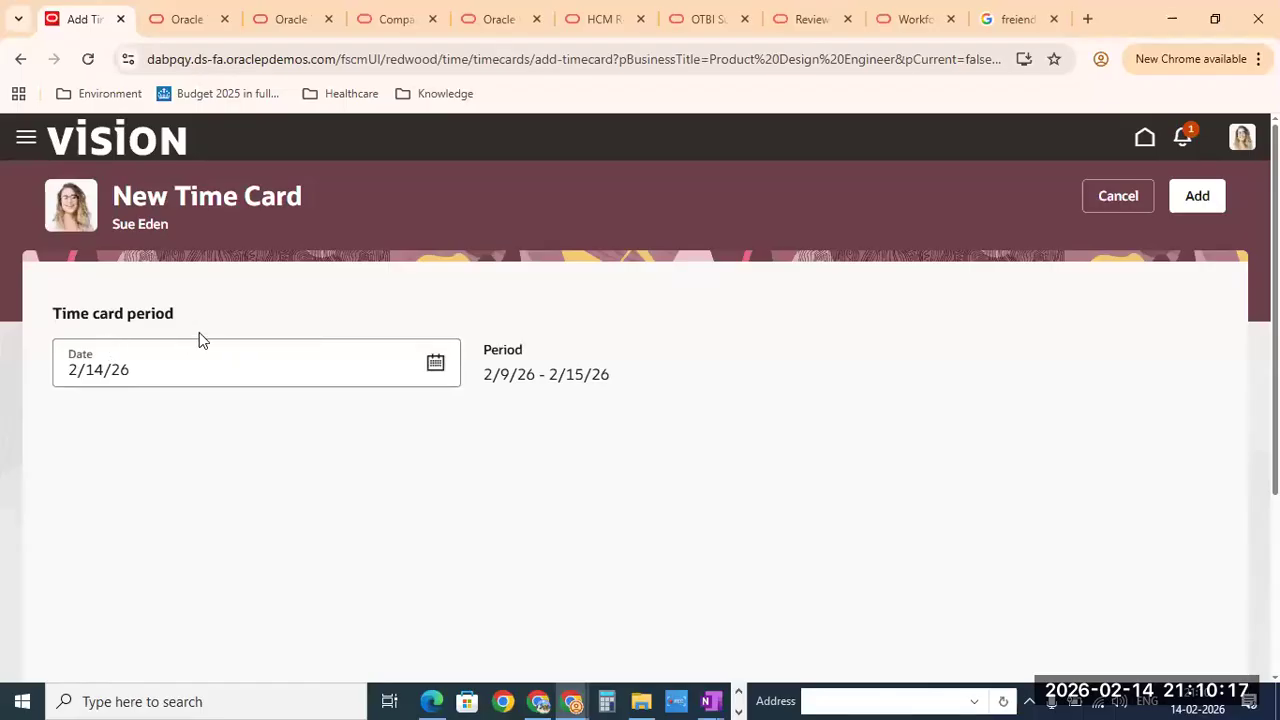
mouse_move(572, 701)
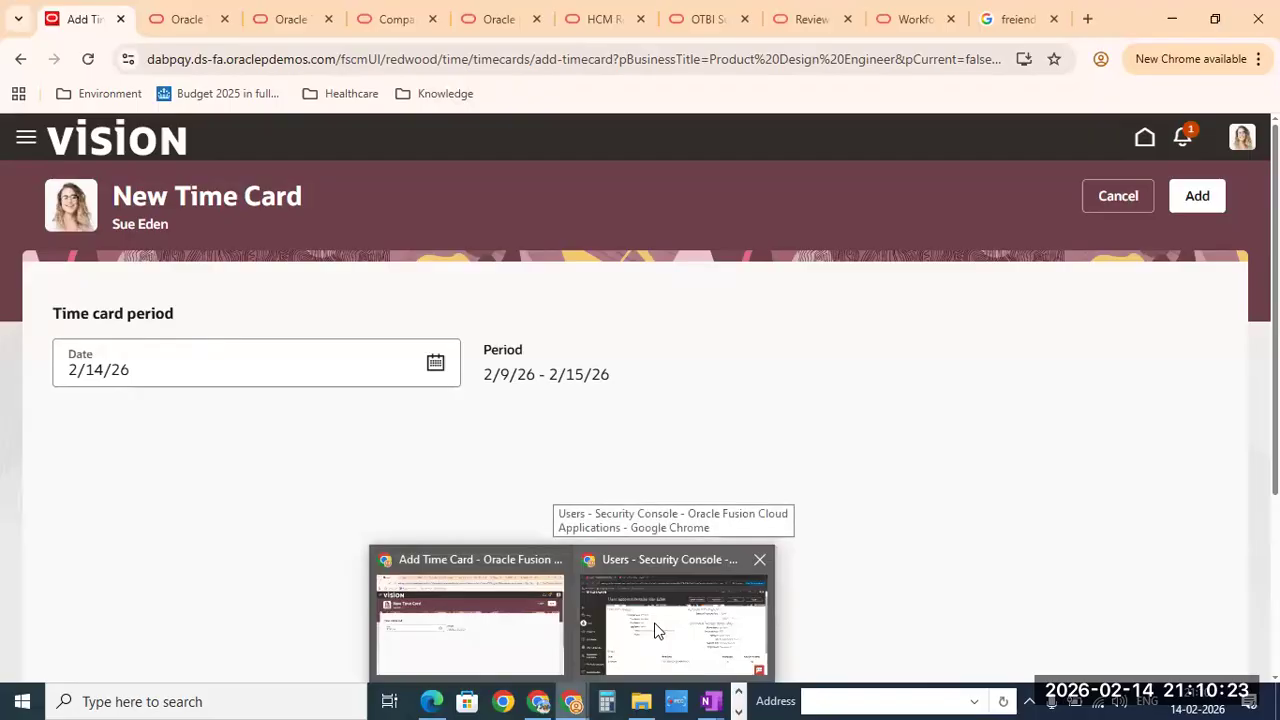
left_click(1197, 196)
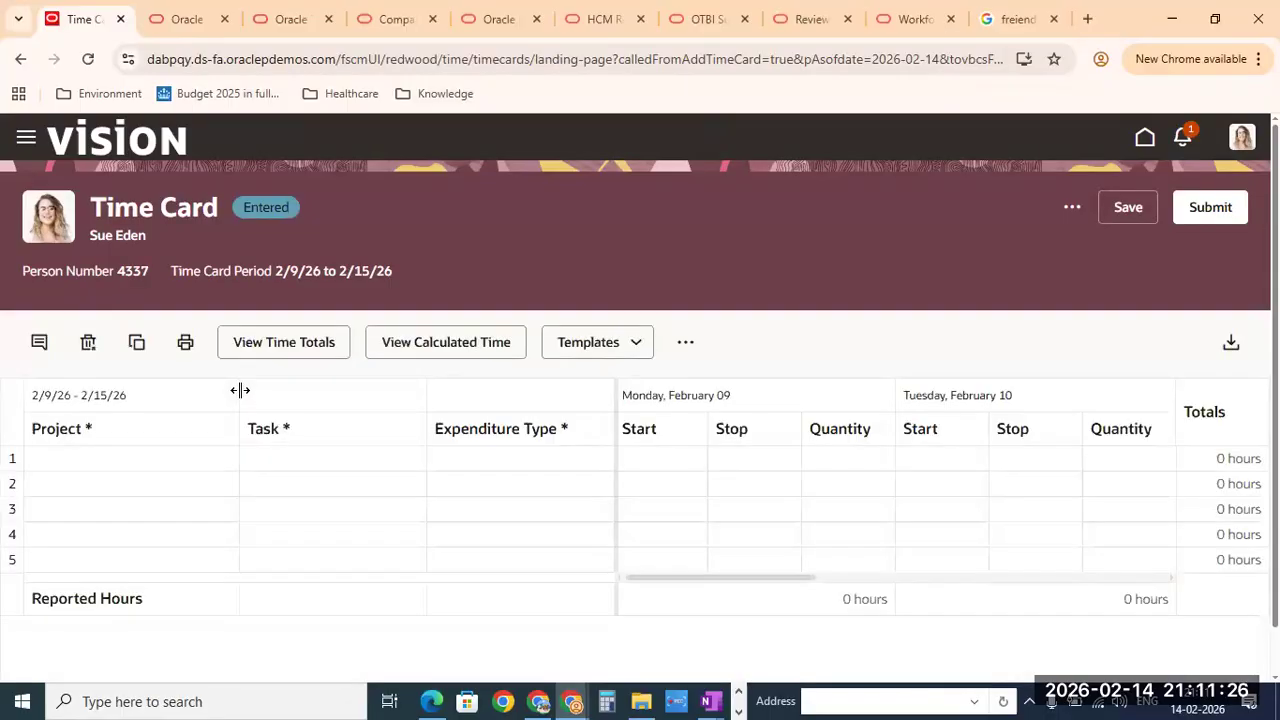
Step: Check the project choices for the first row of the employee's 2/9/26 - 2/15/26 time card
left_click(208, 462)
left_click(215, 462)
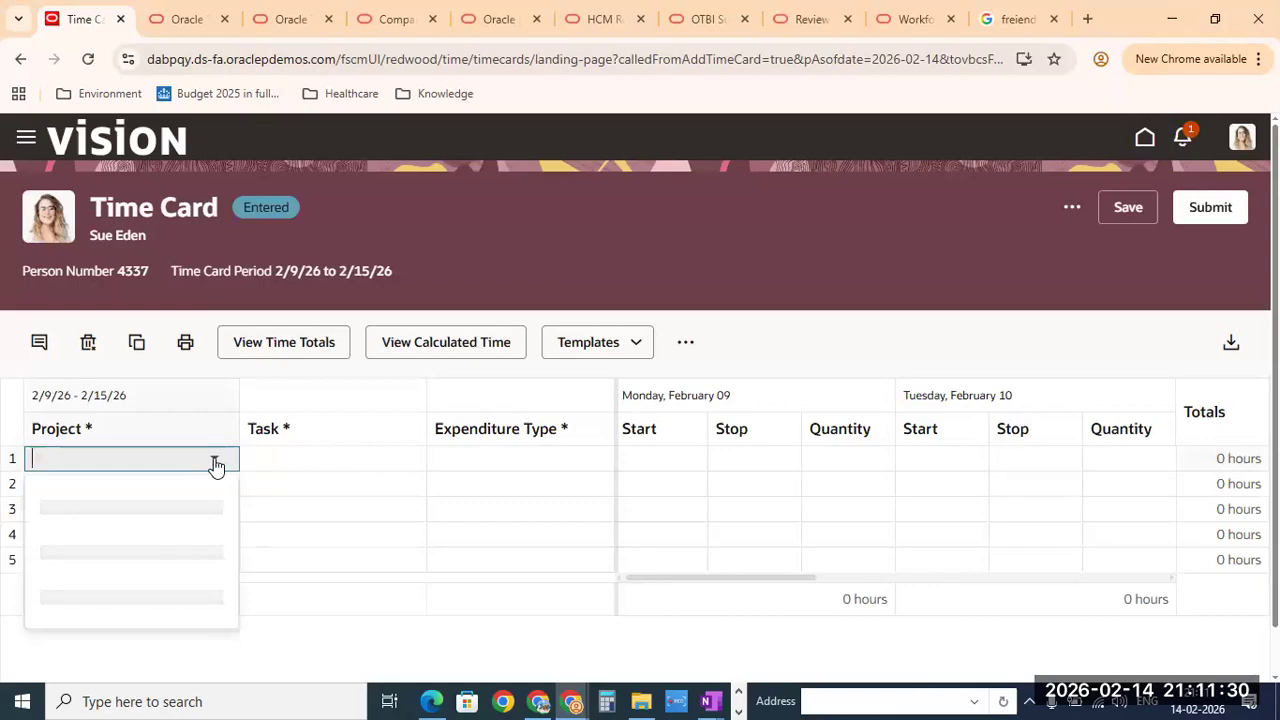
left_click(216, 467)
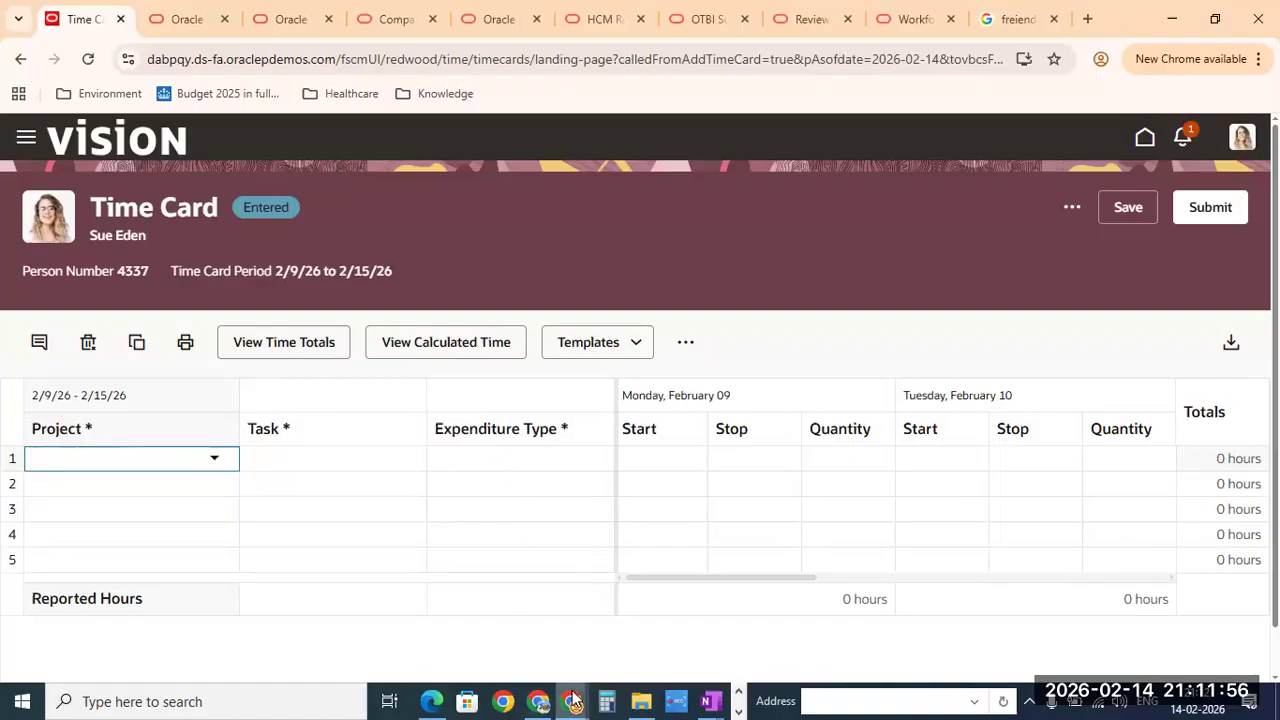
mouse_move(573, 700)
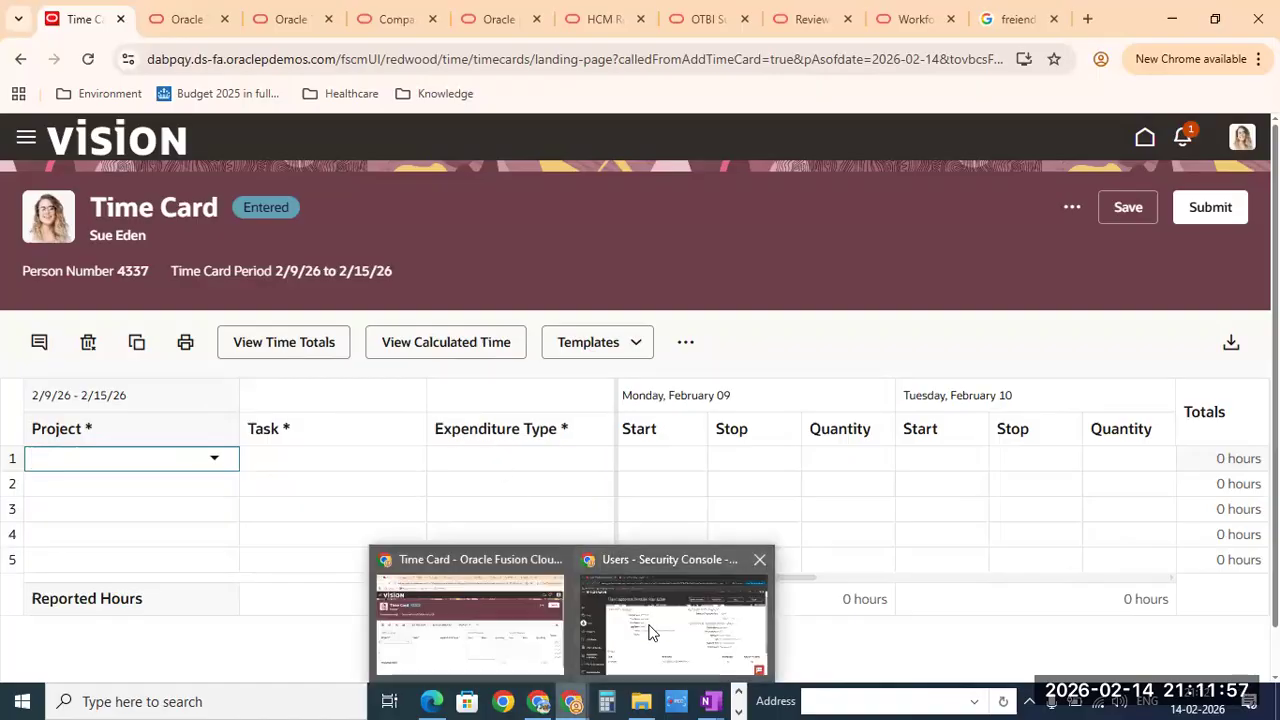
left_click(475, 622)
Step: Switch to the HR user's browser window and open the submitted 1/26/26 time card from Team Time Cards, reached through My Client Groups
mouse_move(573, 701)
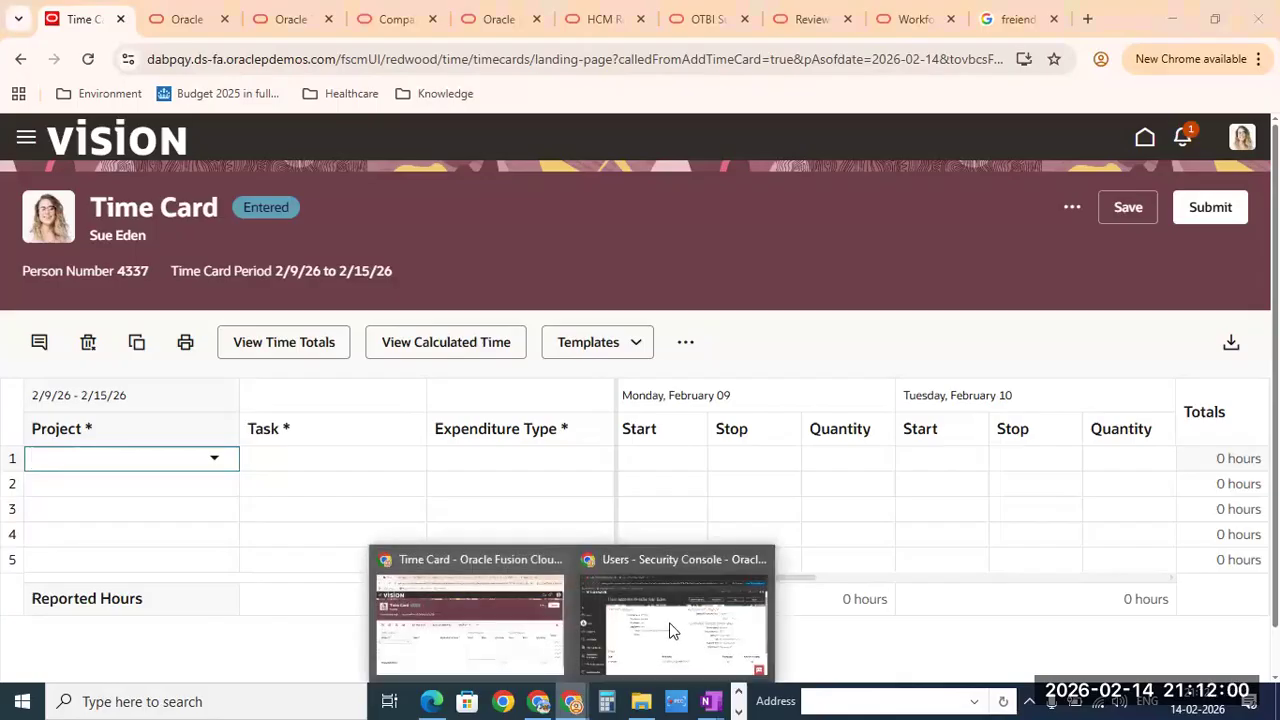
left_click(671, 631)
scroll(941, 457, "down", 3)
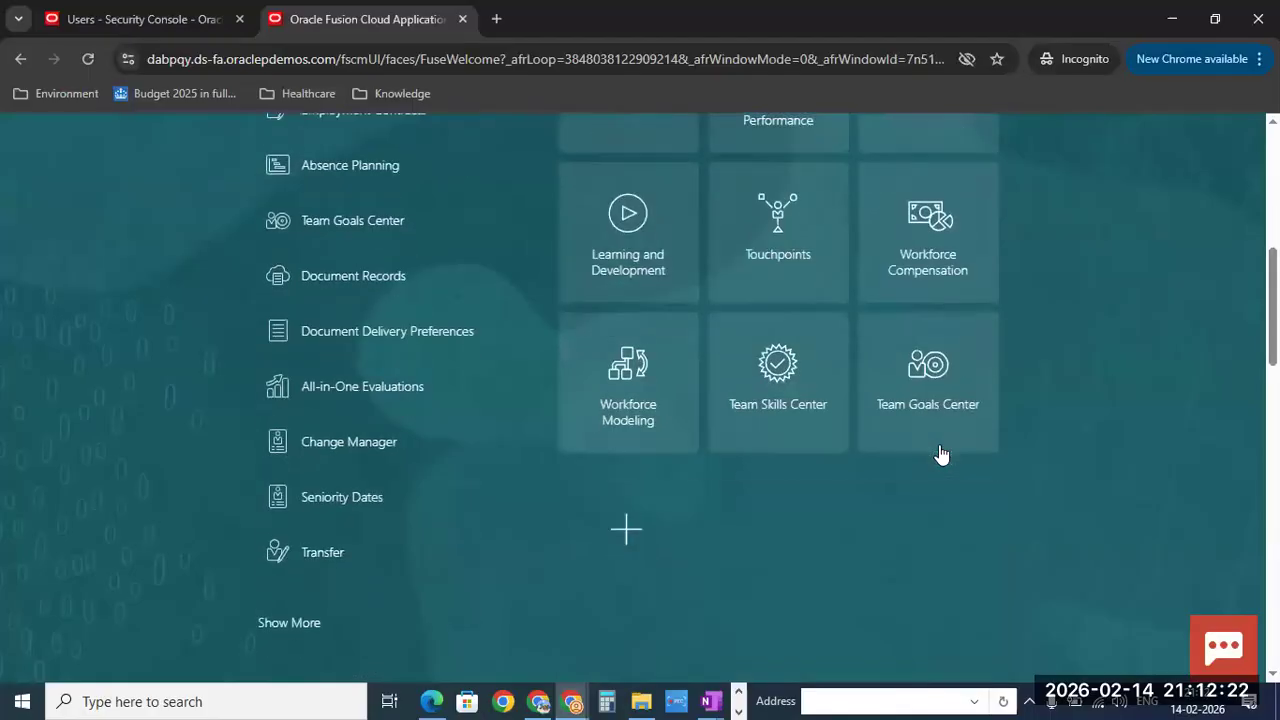
scroll(941, 456, "up", 2)
scroll(941, 457, "up", 4)
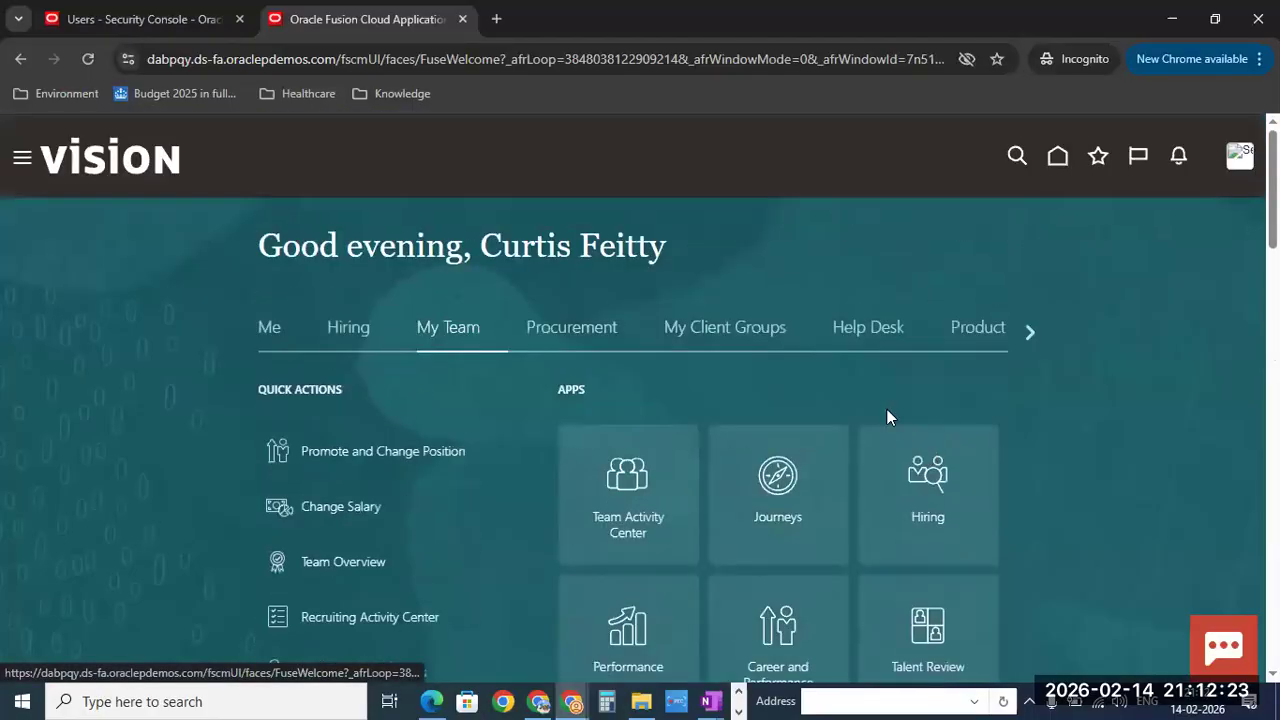
left_click(766, 337)
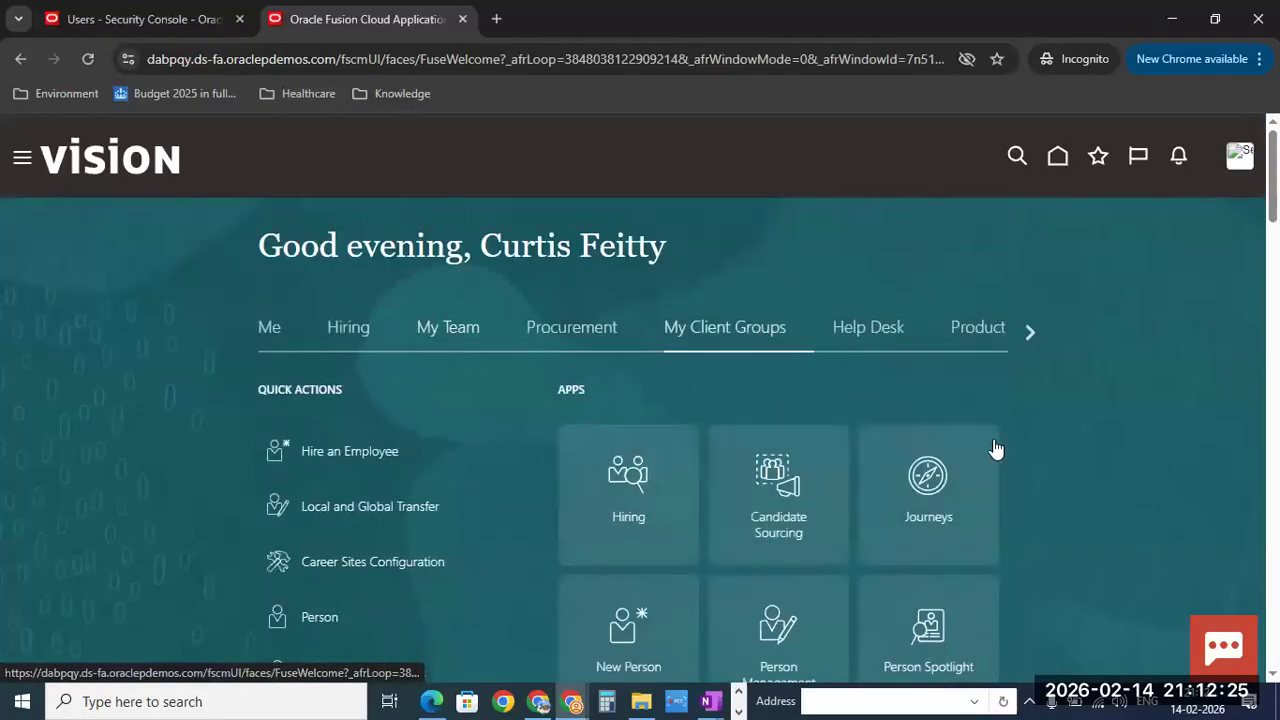
scroll(994, 449, "down", 5)
left_click(930, 418)
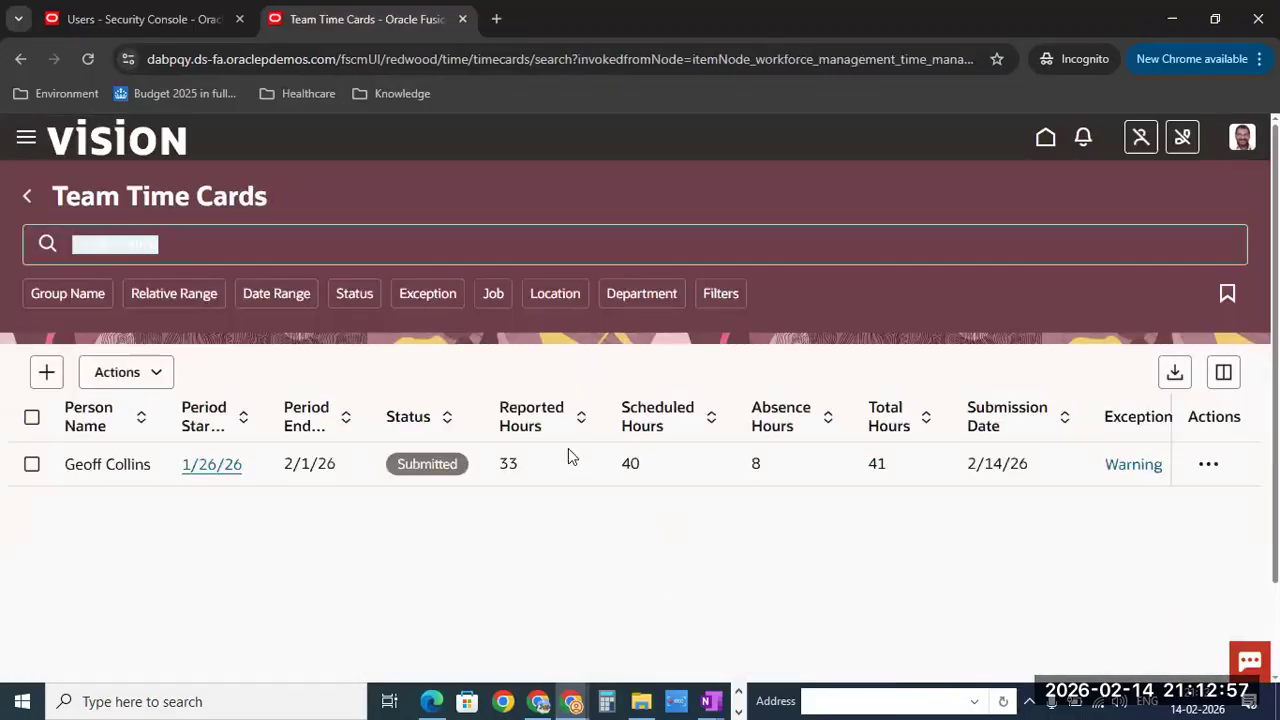
left_click(213, 467)
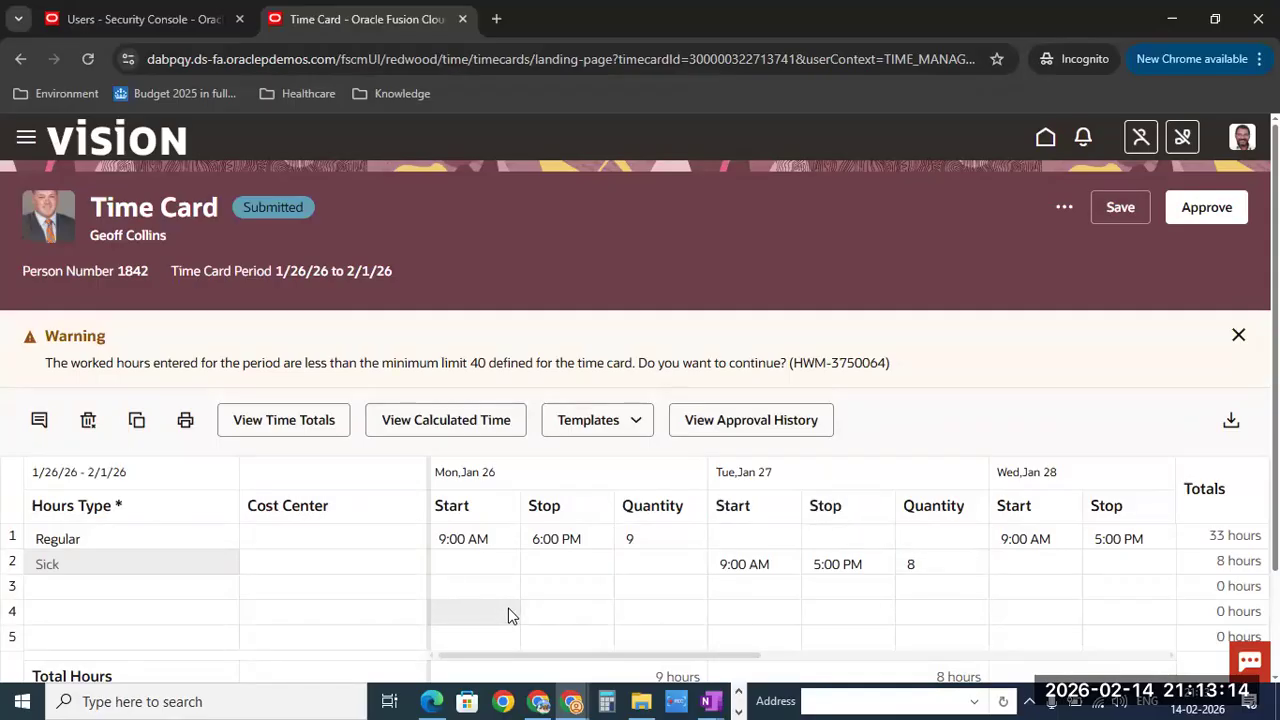
Step: Return to the employee's browser window and examine the project choices and task field in the new time card's first row
left_click(538, 701)
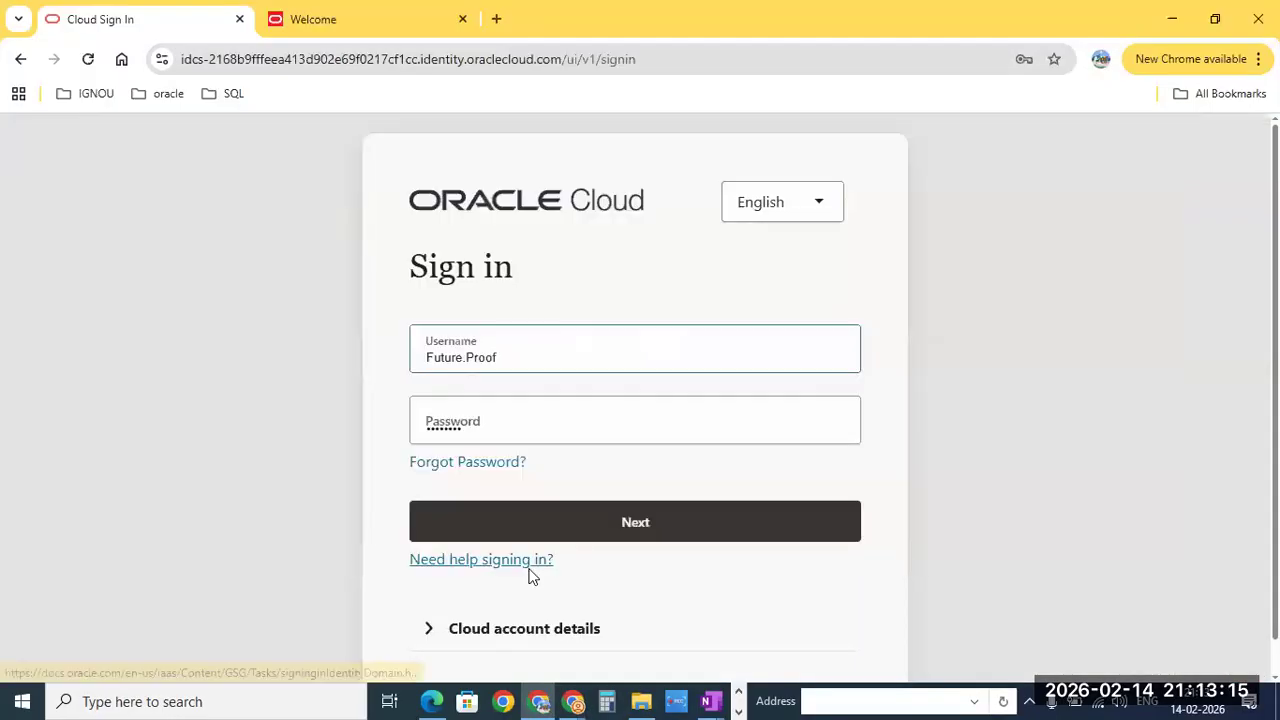
left_click(575, 701)
mouse_move(573, 701)
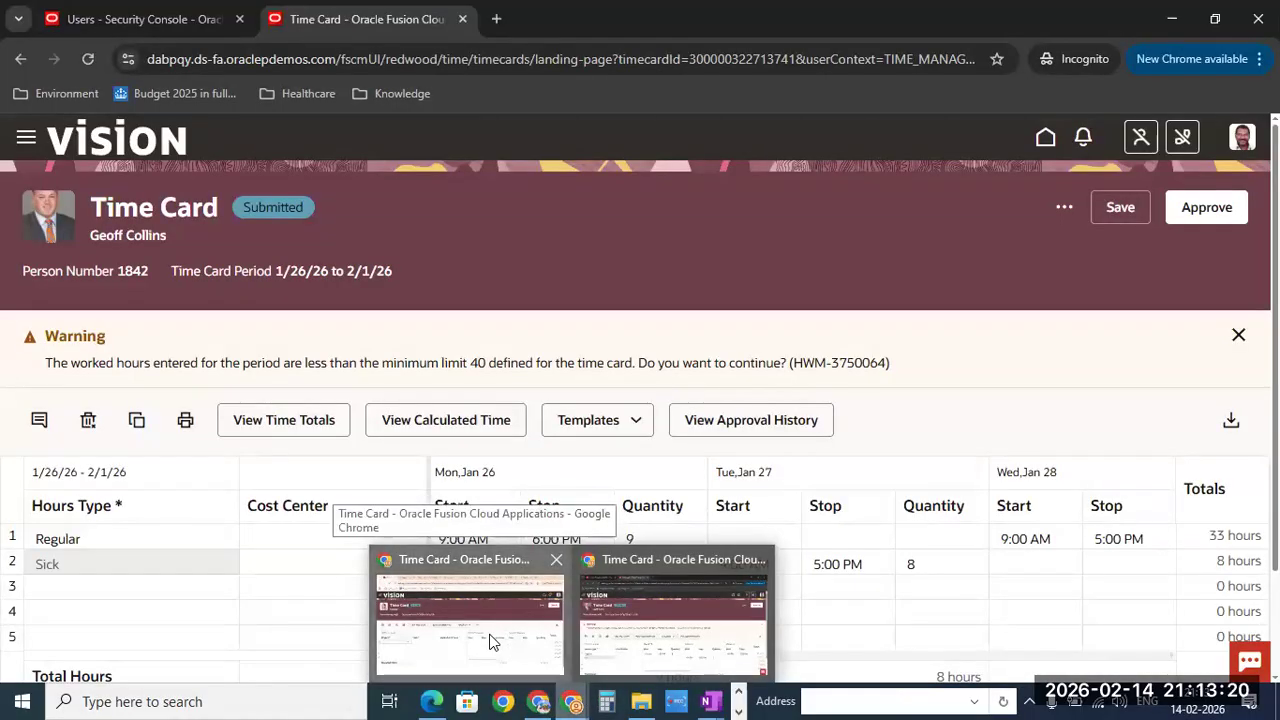
left_click(495, 617)
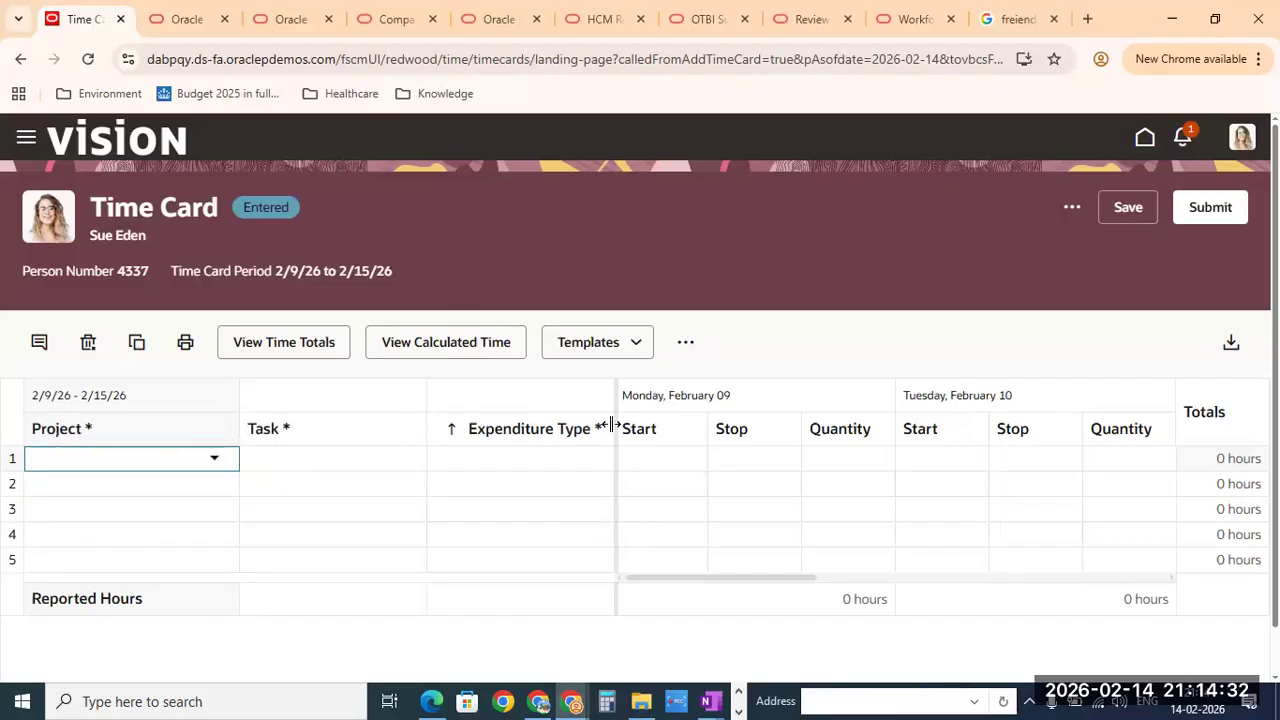
left_click(214, 463)
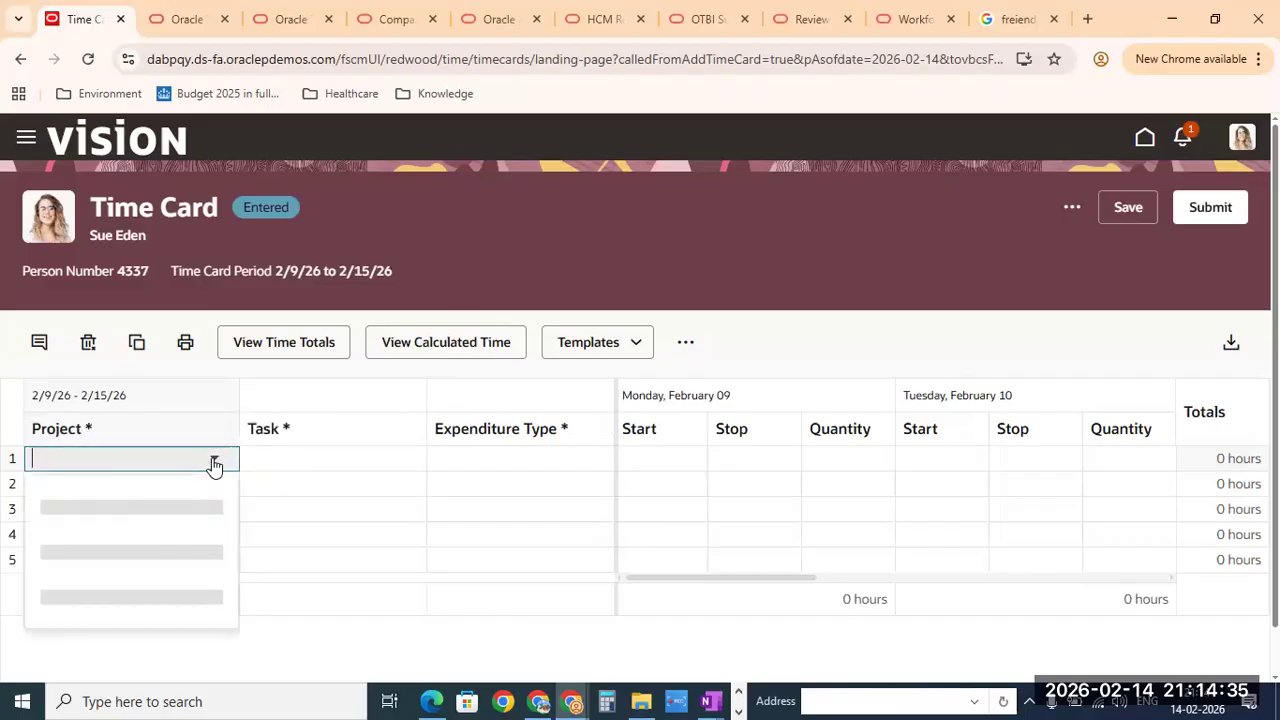
left_click(353, 463)
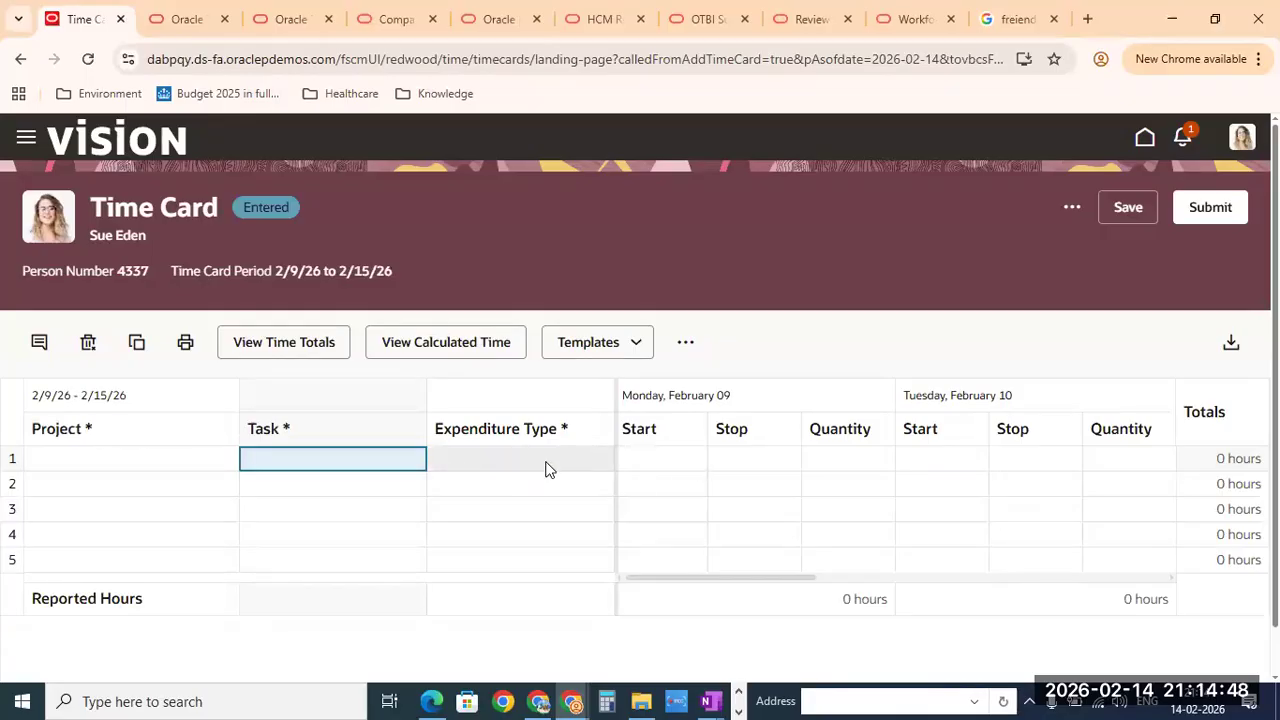
Step: Compare the worker and entry columns of the submitted 1/26/26 time card with those of the employee's own time card
mouse_move(573, 701)
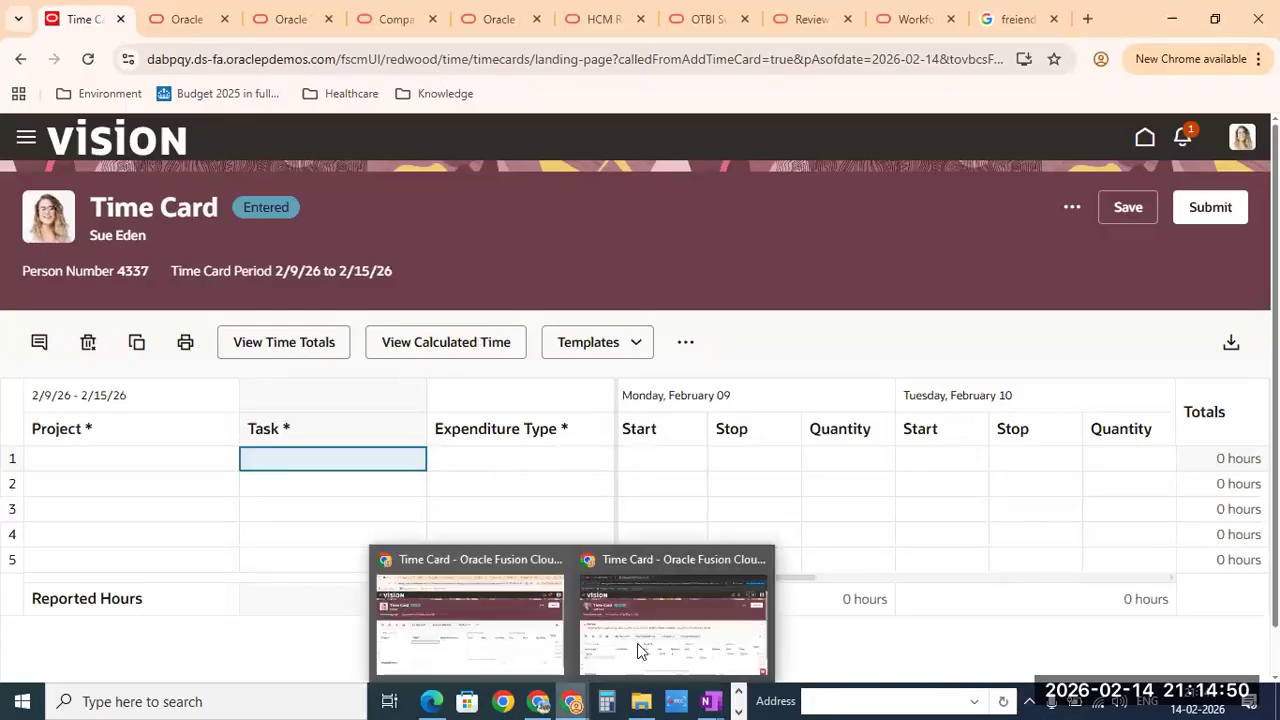
left_click(667, 624)
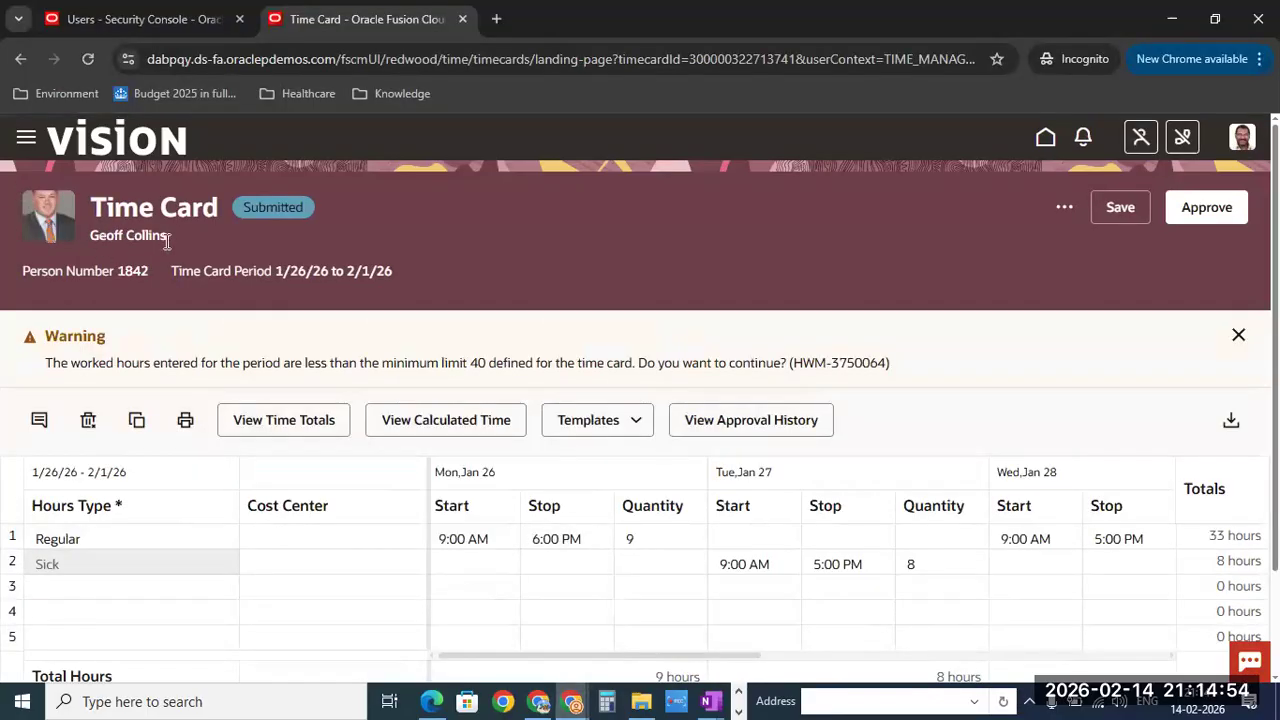
left_click_drag(86, 232, 167, 238)
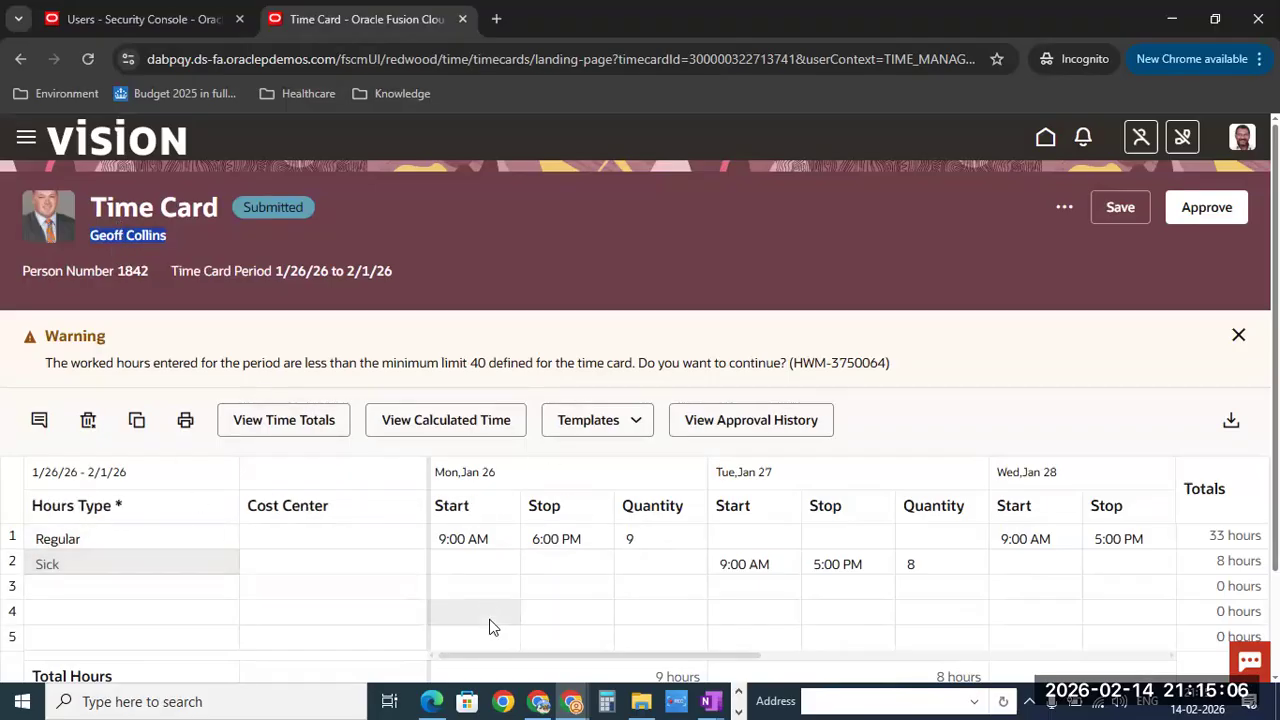
key("alt+Tab")
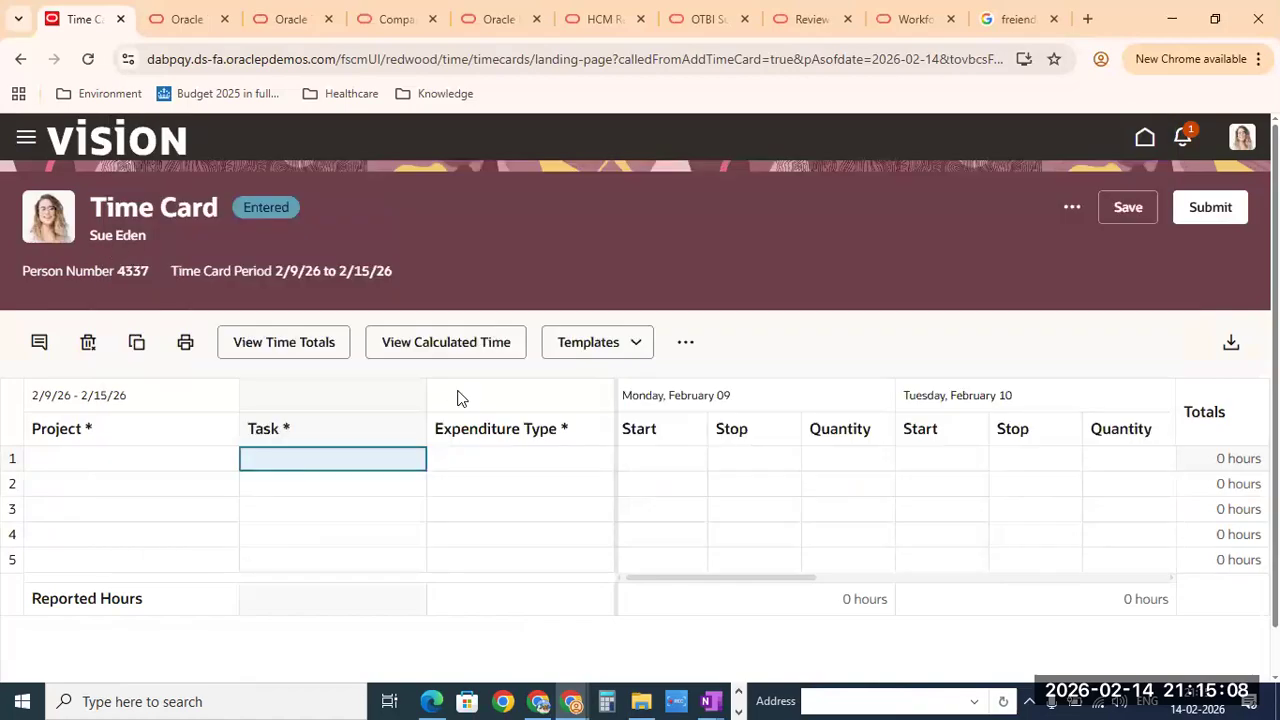
key("alt+Tab")
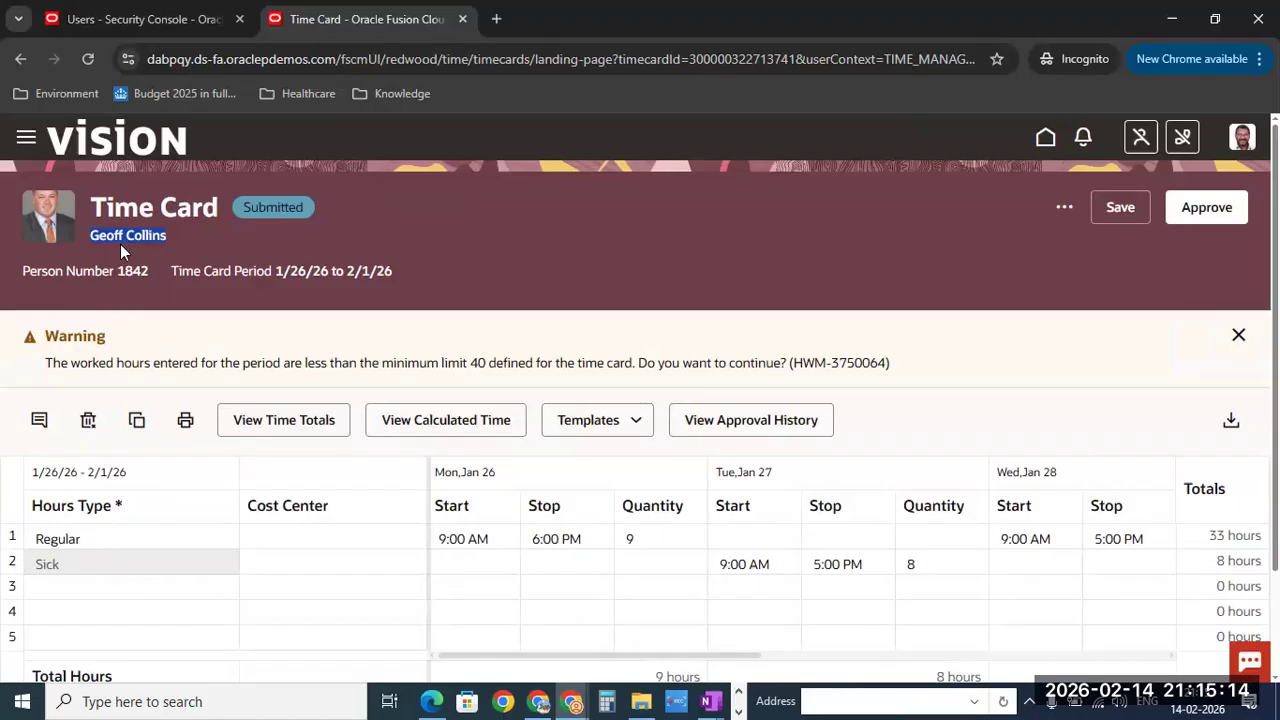
Step: Duplicate the submitted time card's browser tab, highlight part of its URL path, and return to the original tab
right_click(357, 20)
left_click(427, 182)
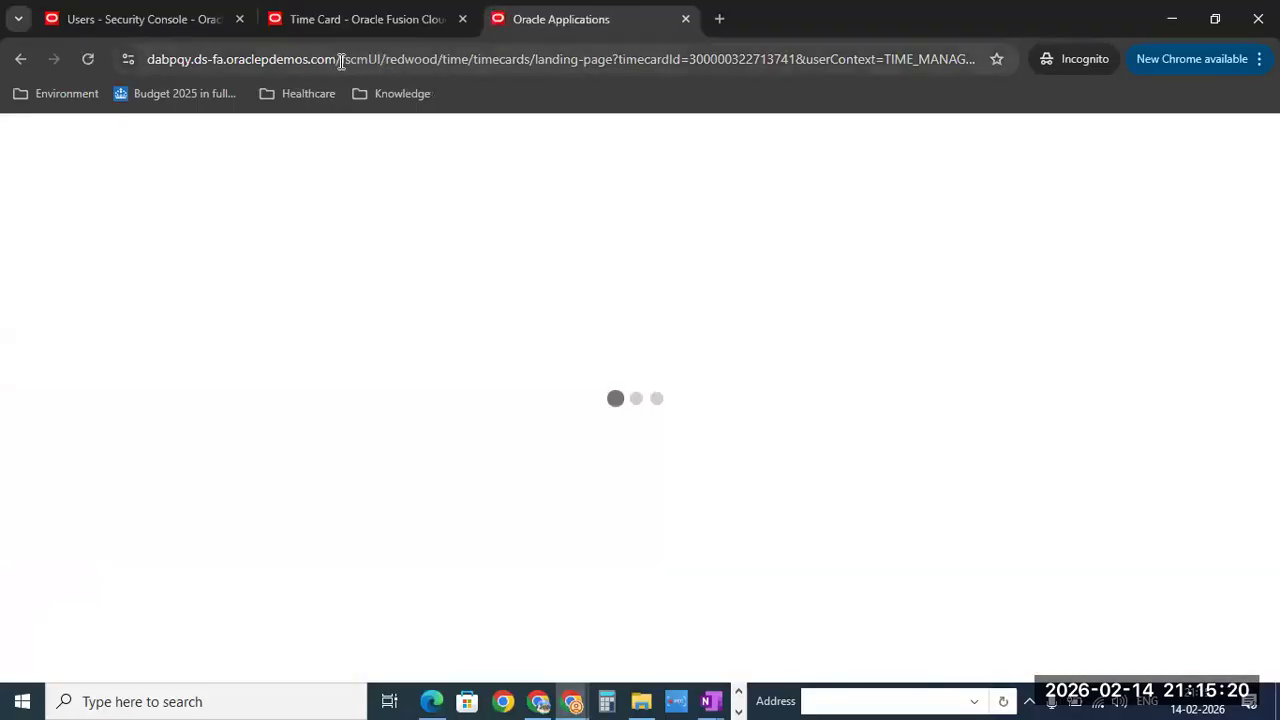
left_click_drag(340, 61, 559, 77)
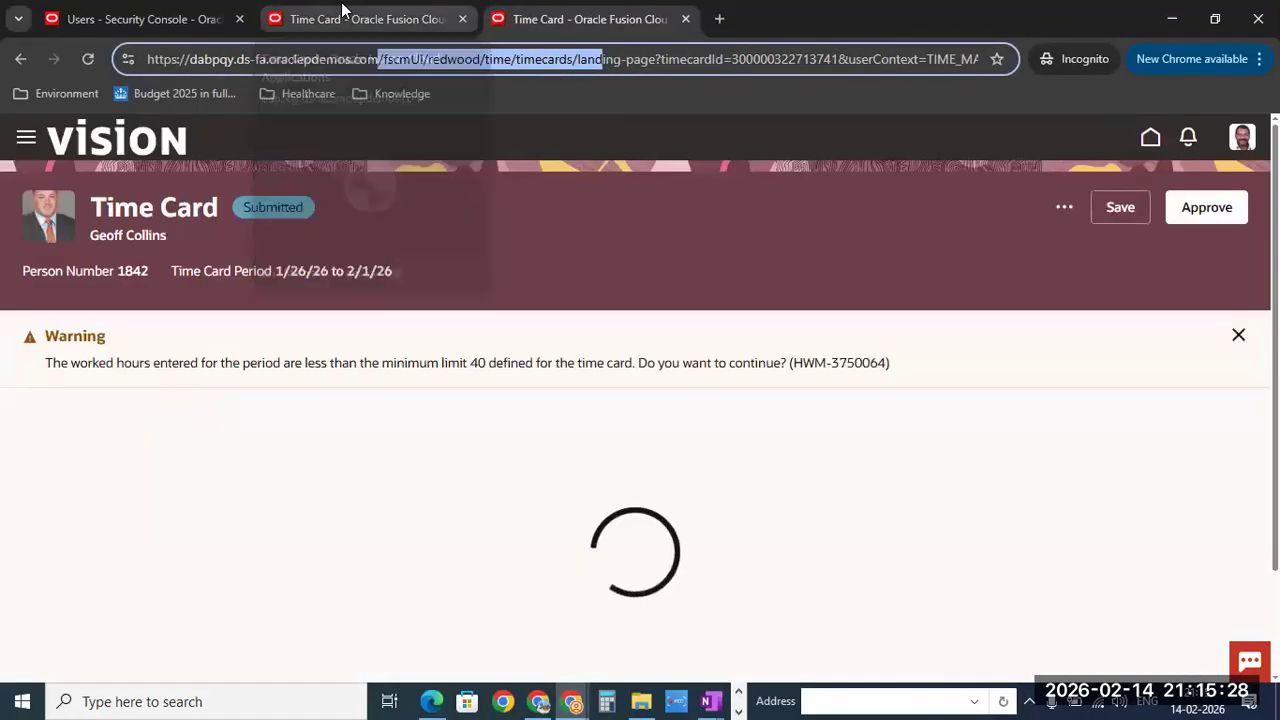
left_click(344, 12)
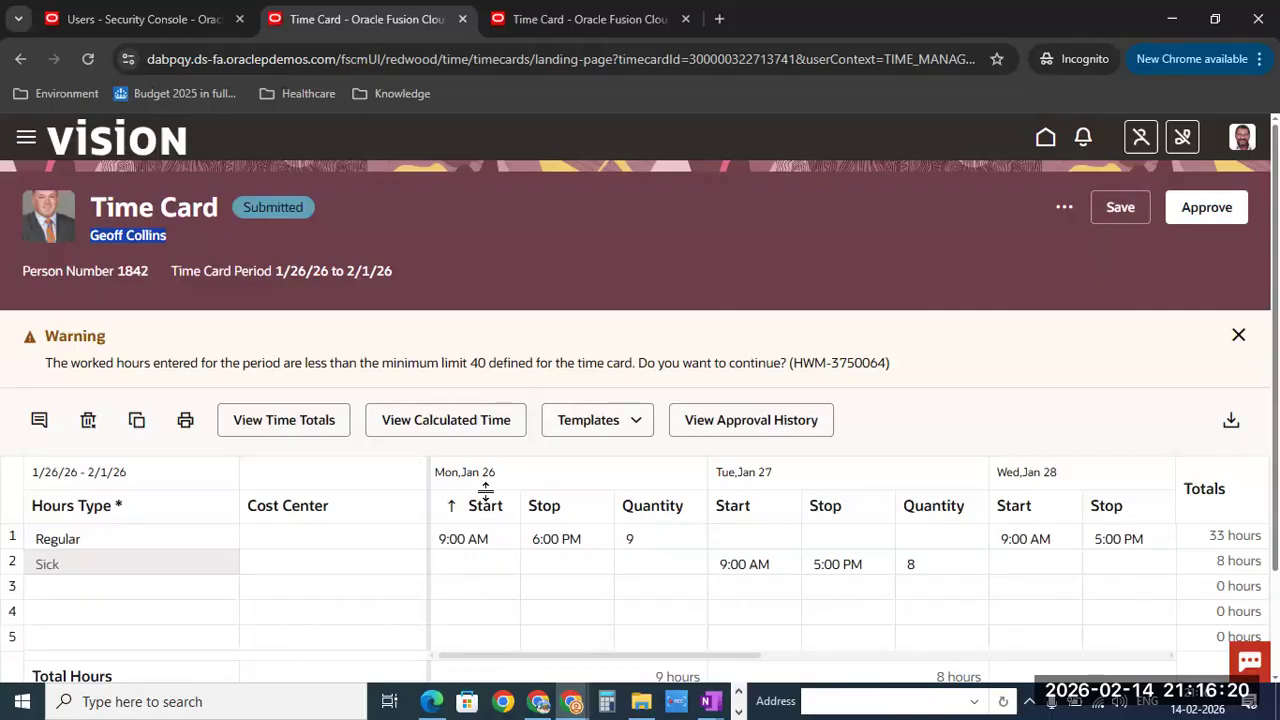
Step: Review the required Project and Task columns in the employee's project-based time card
mouse_move(573, 700)
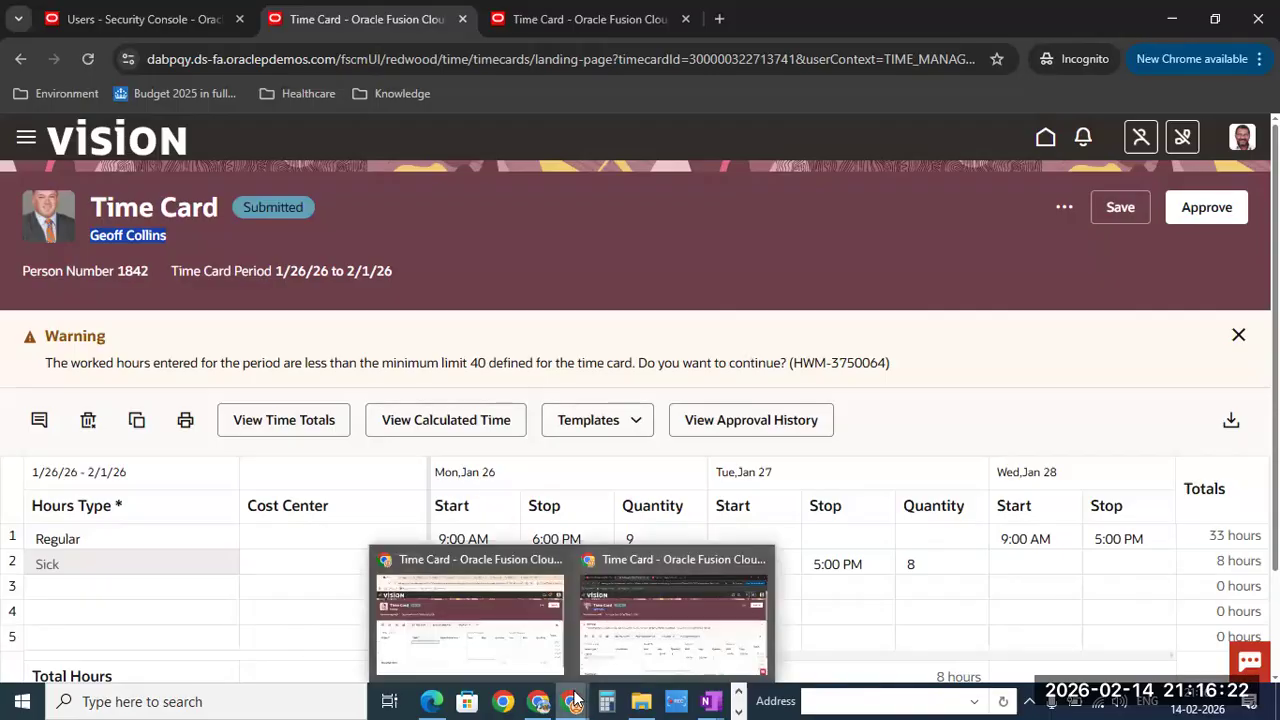
left_click(493, 621)
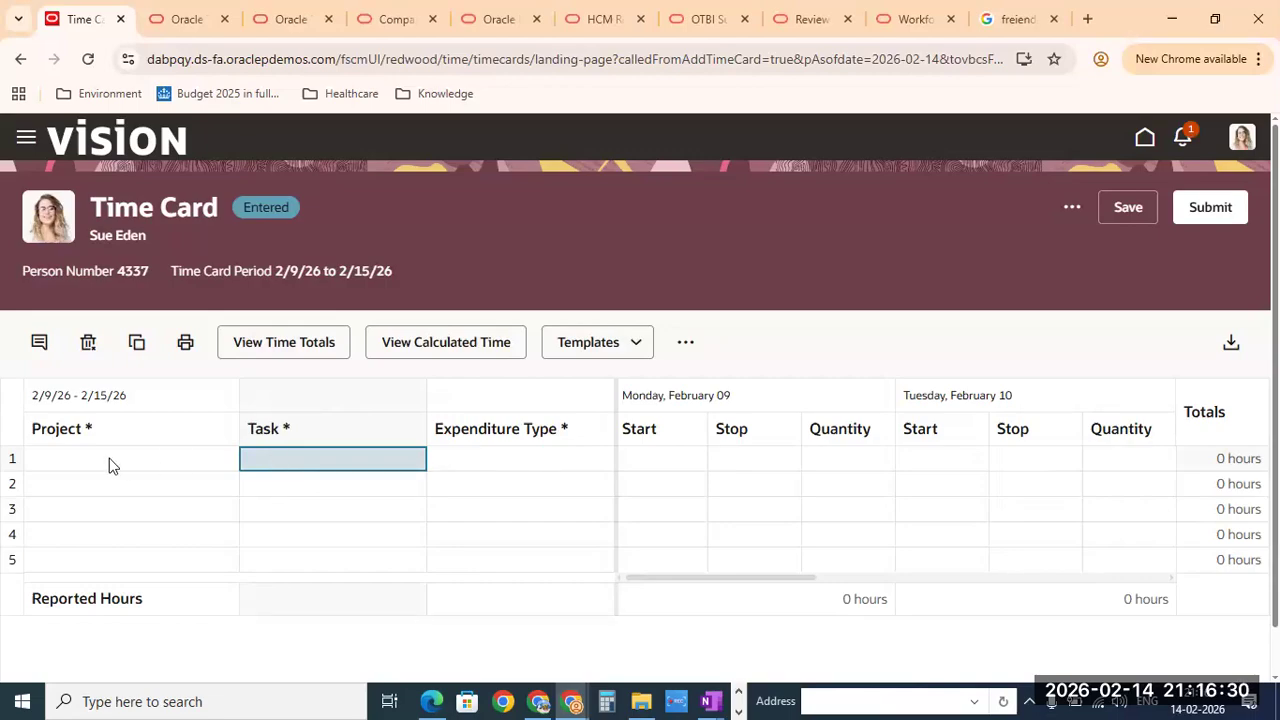
left_click(180, 456)
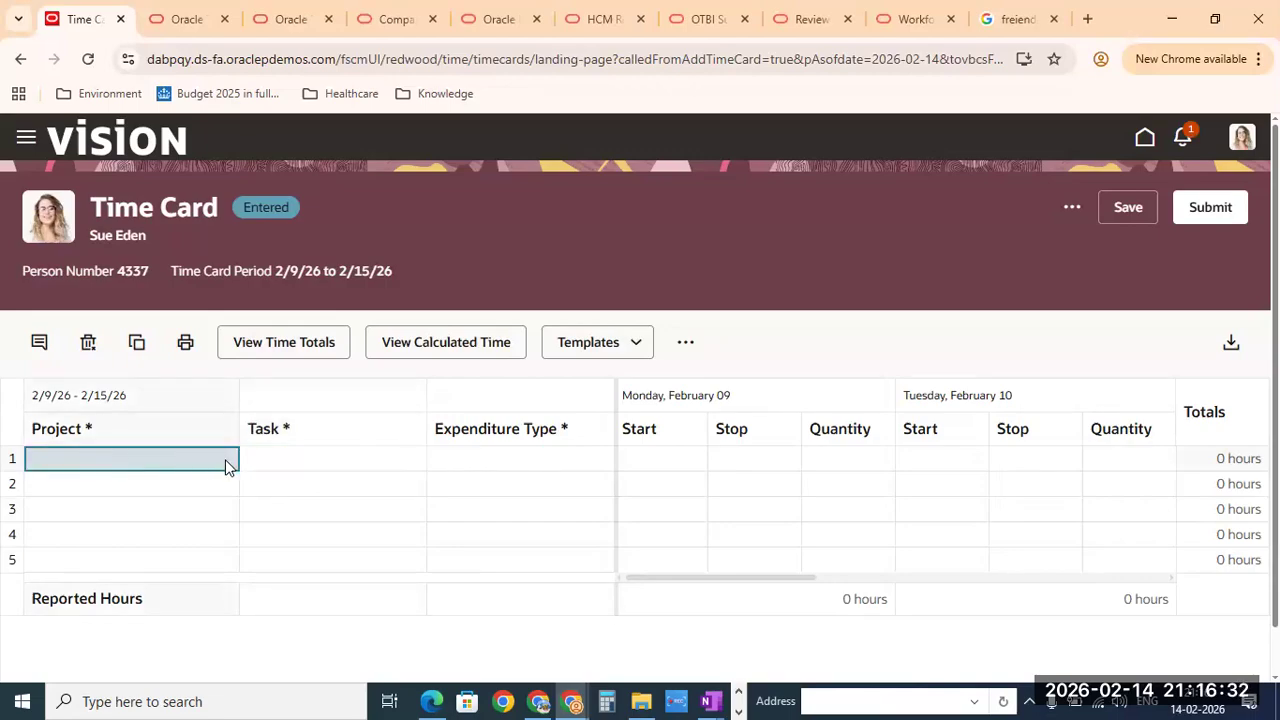
left_click(371, 465)
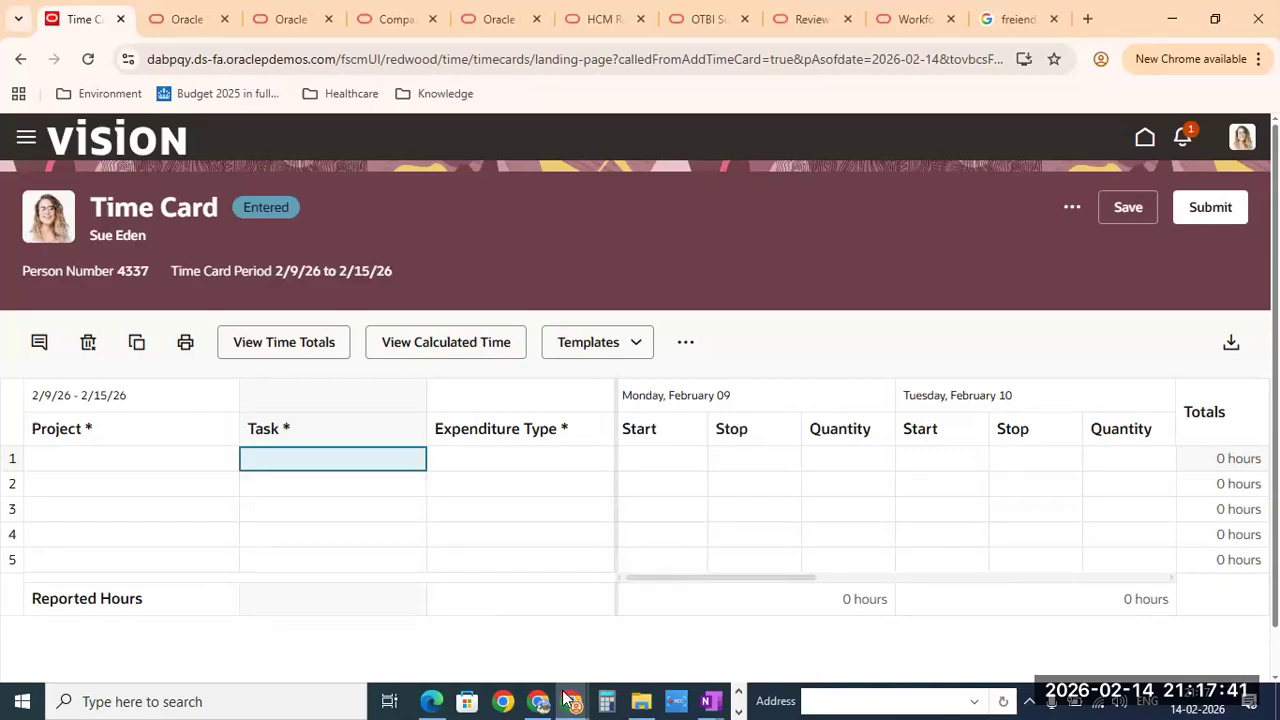
Step: Go back to the HR user's window and cancel out of the duplicated tab's time card to Team Time Cards
left_click(567, 699)
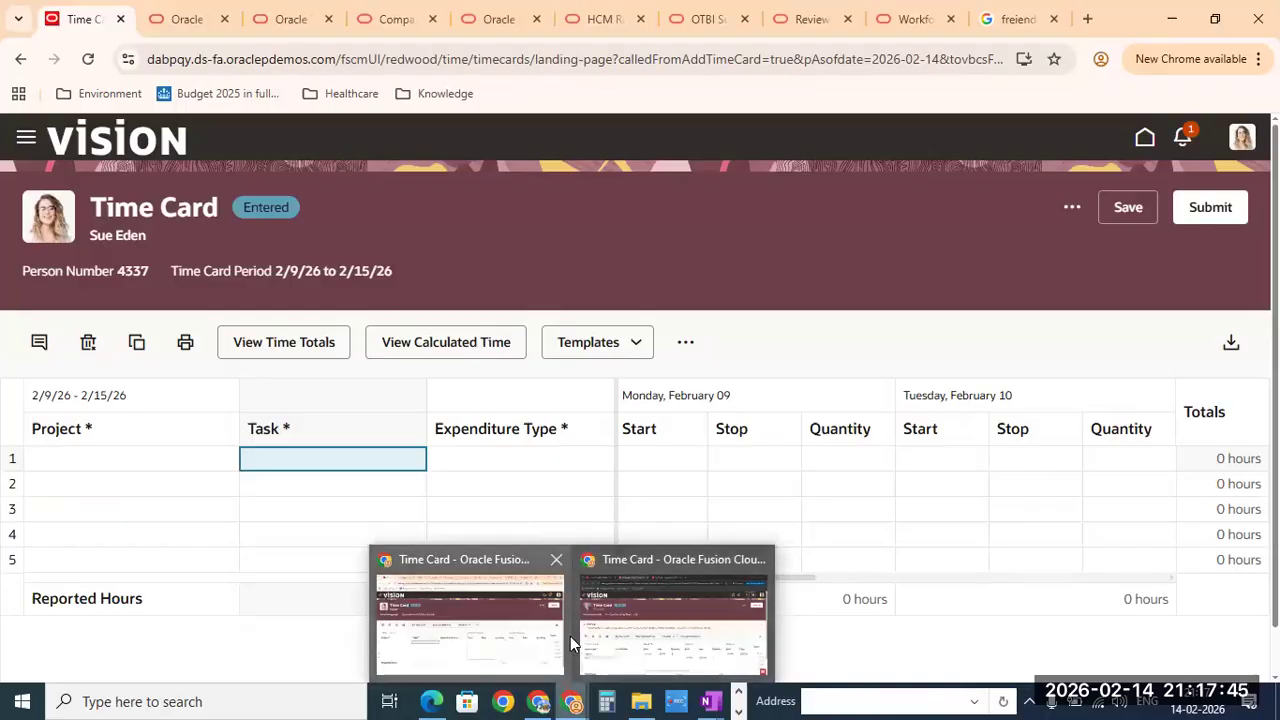
left_click(622, 618)
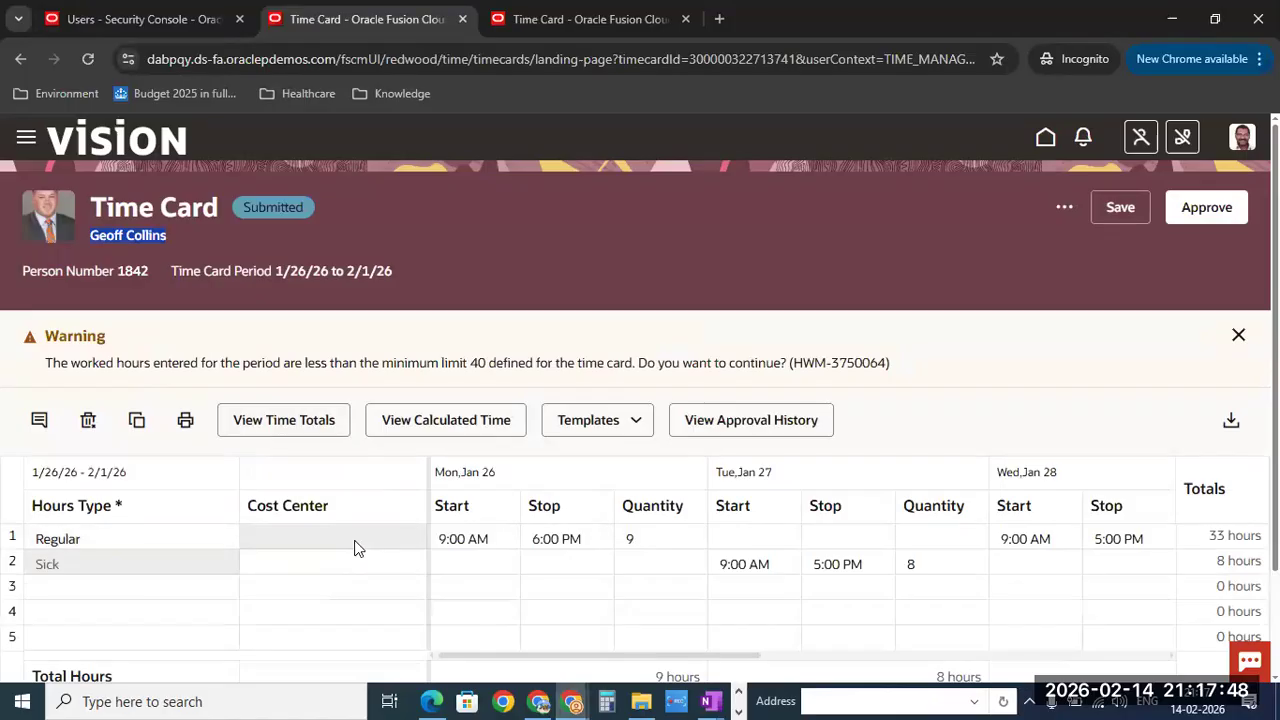
left_click(560, 19)
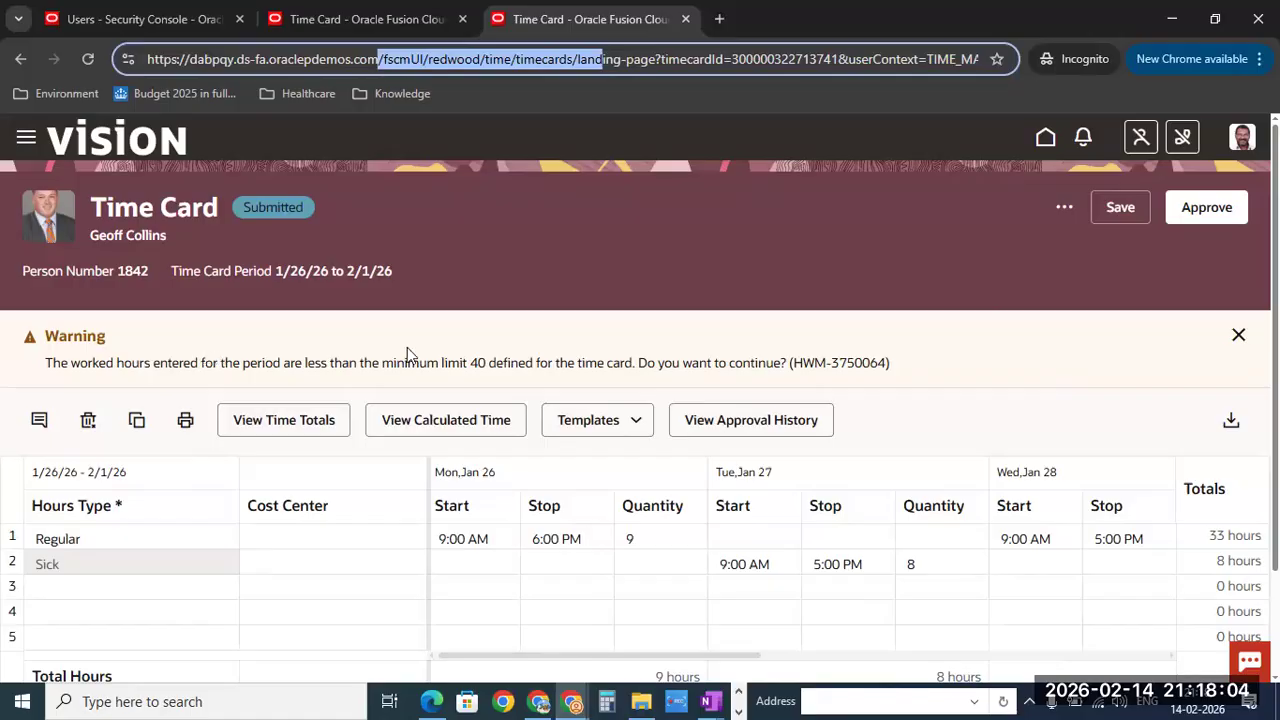
left_click(1062, 212)
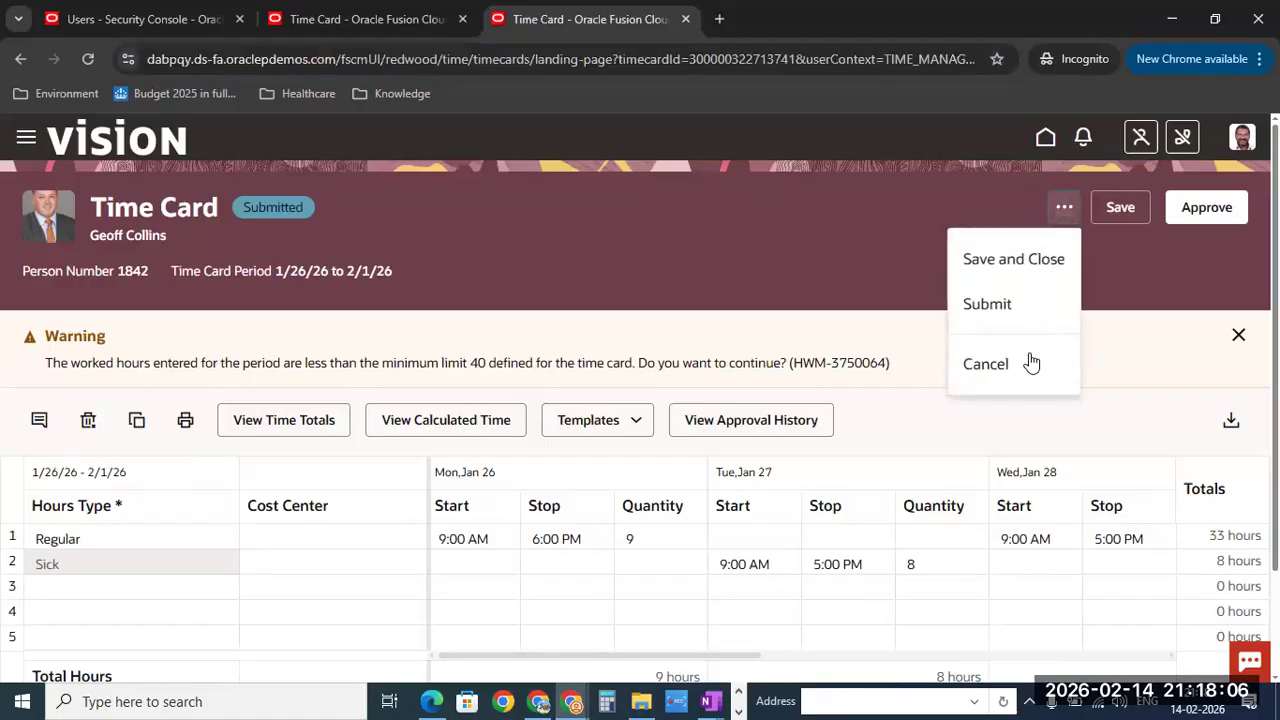
left_click(1020, 370)
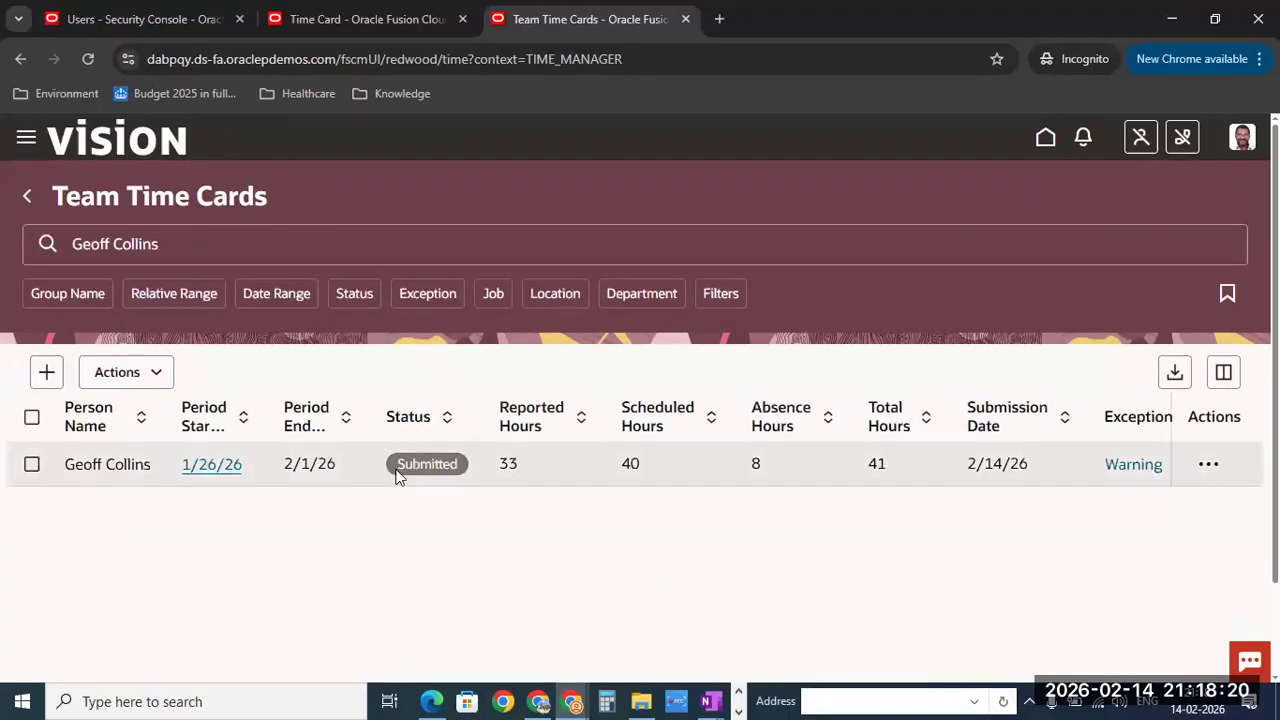
Step: Select the submitted 1/26/26 time card in Team Time Cards and approve it
left_click(356, 476)
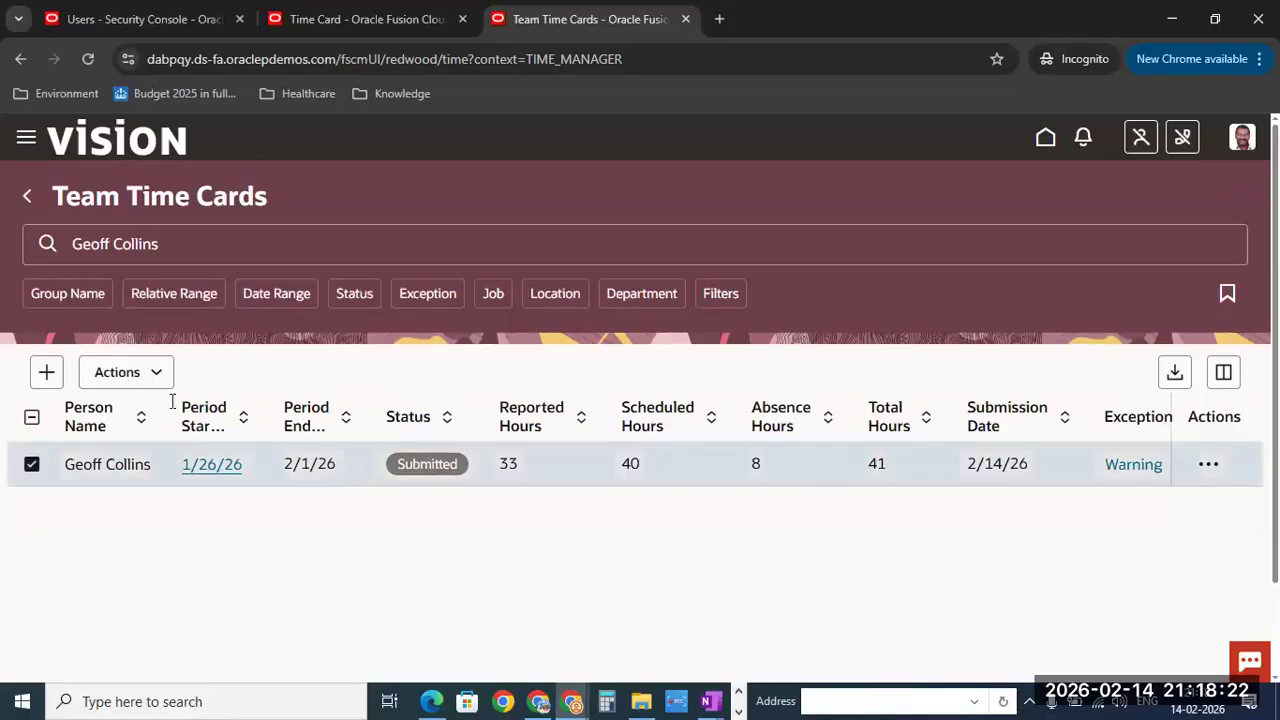
left_click(144, 382)
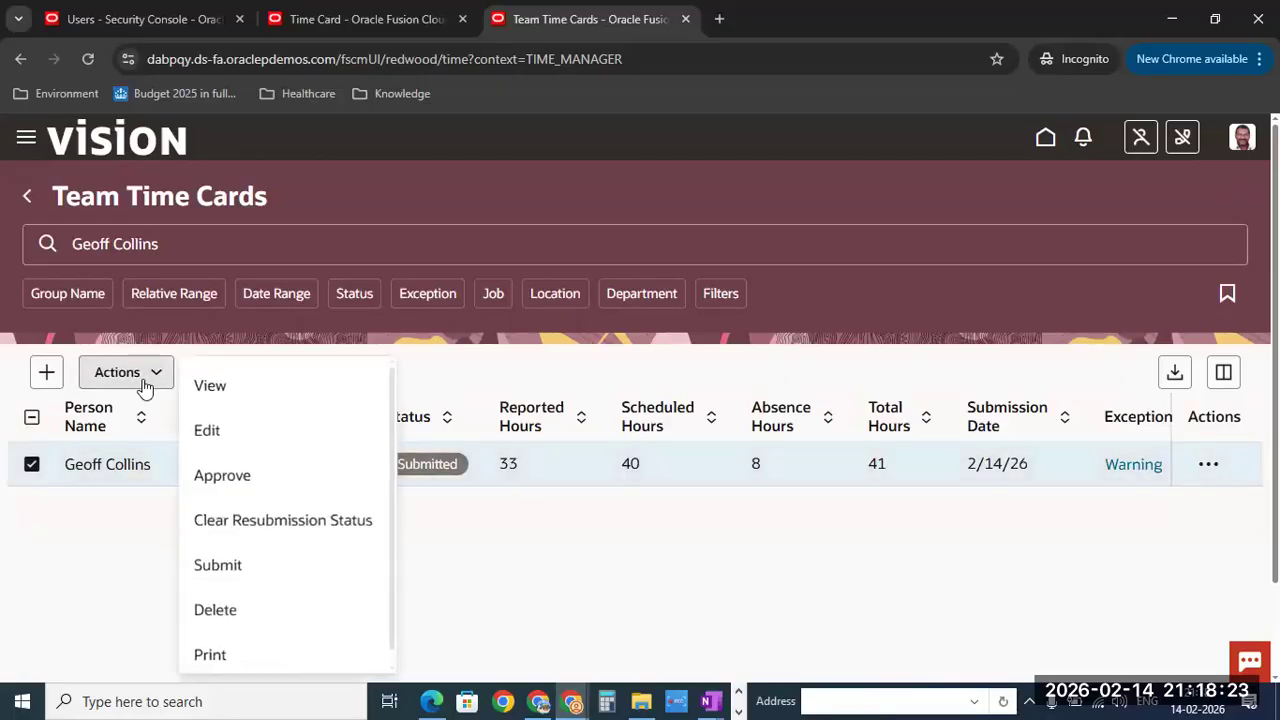
left_click(281, 480)
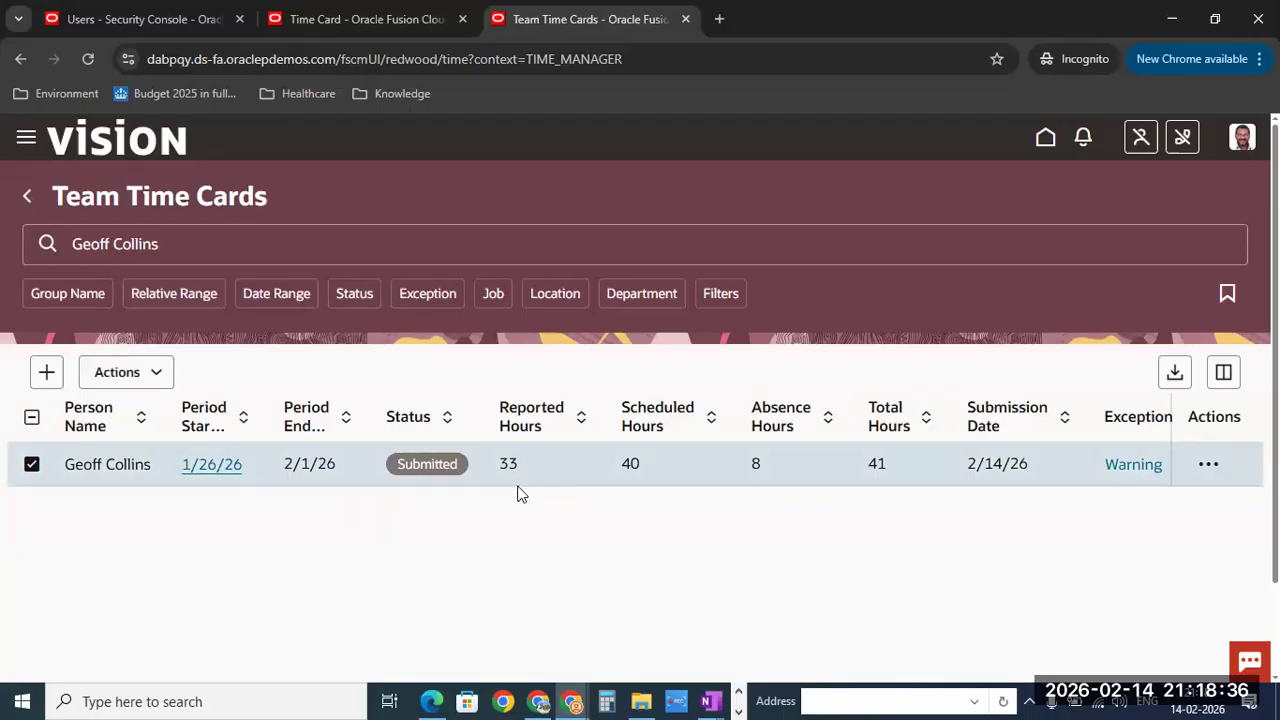
Step: Try twice more to approve the same 1/26/26 time card from the team list
left_click(158, 381)
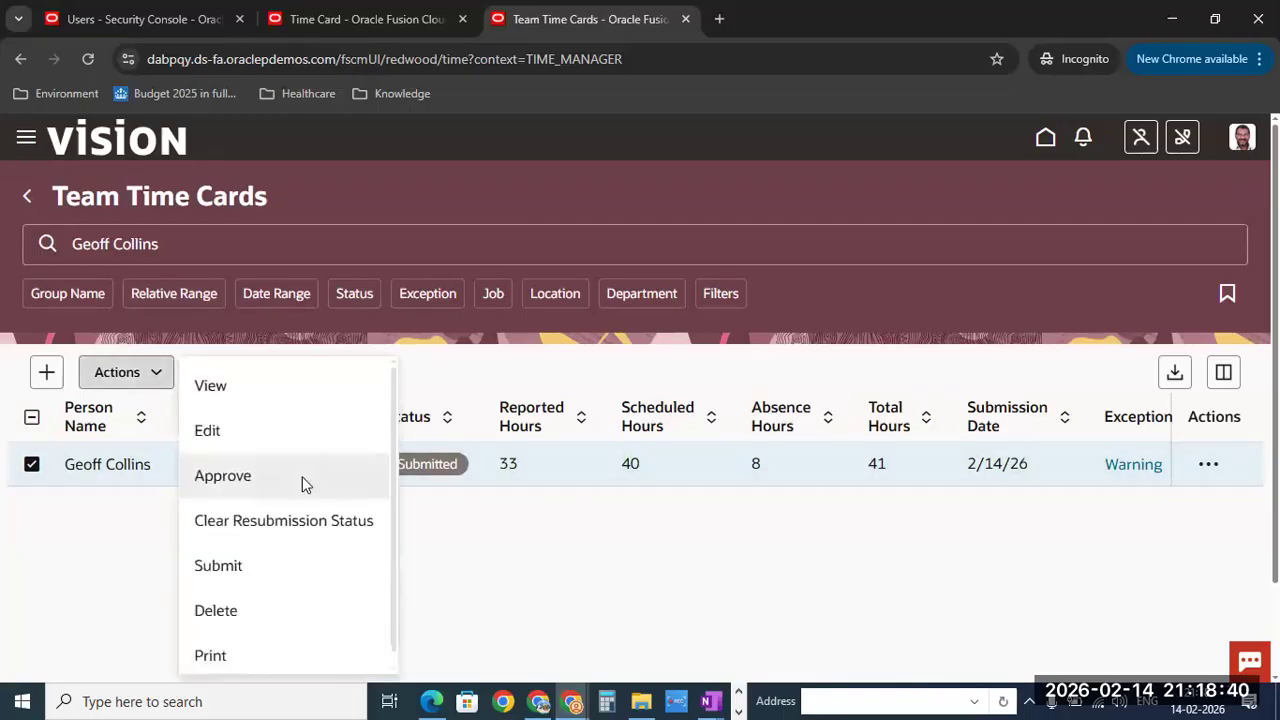
left_click(303, 478)
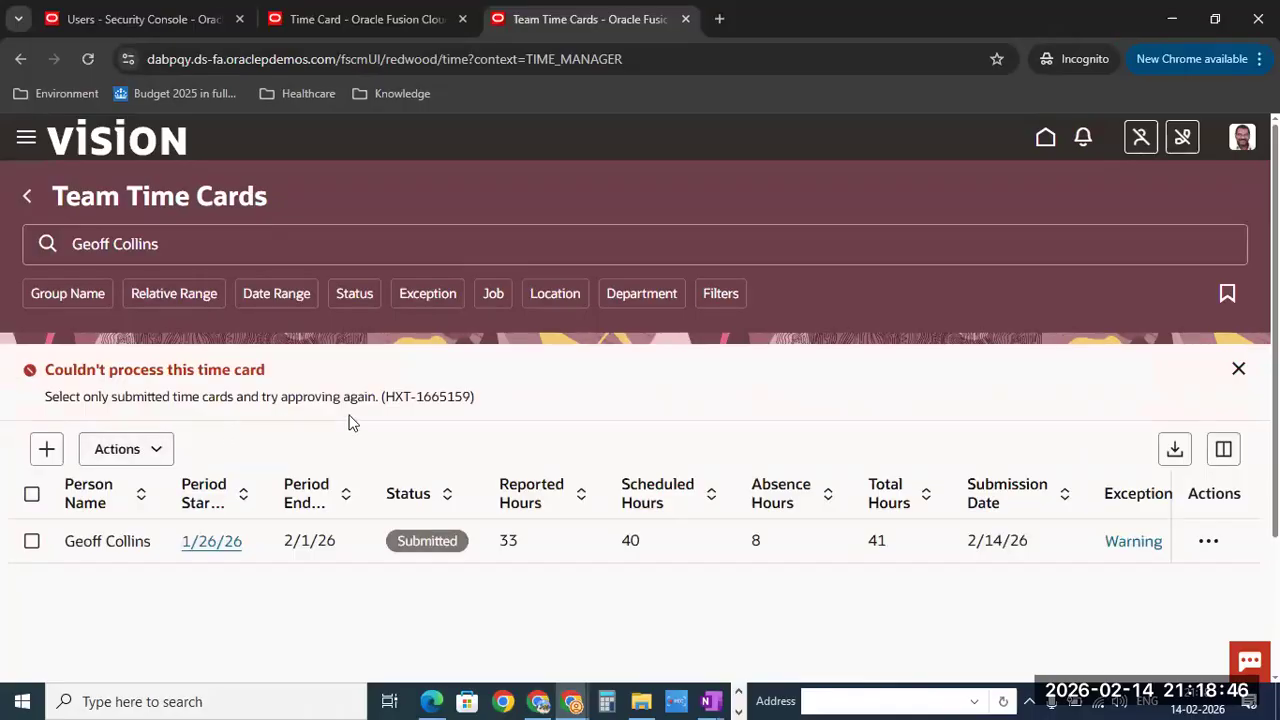
left_click(1238, 368)
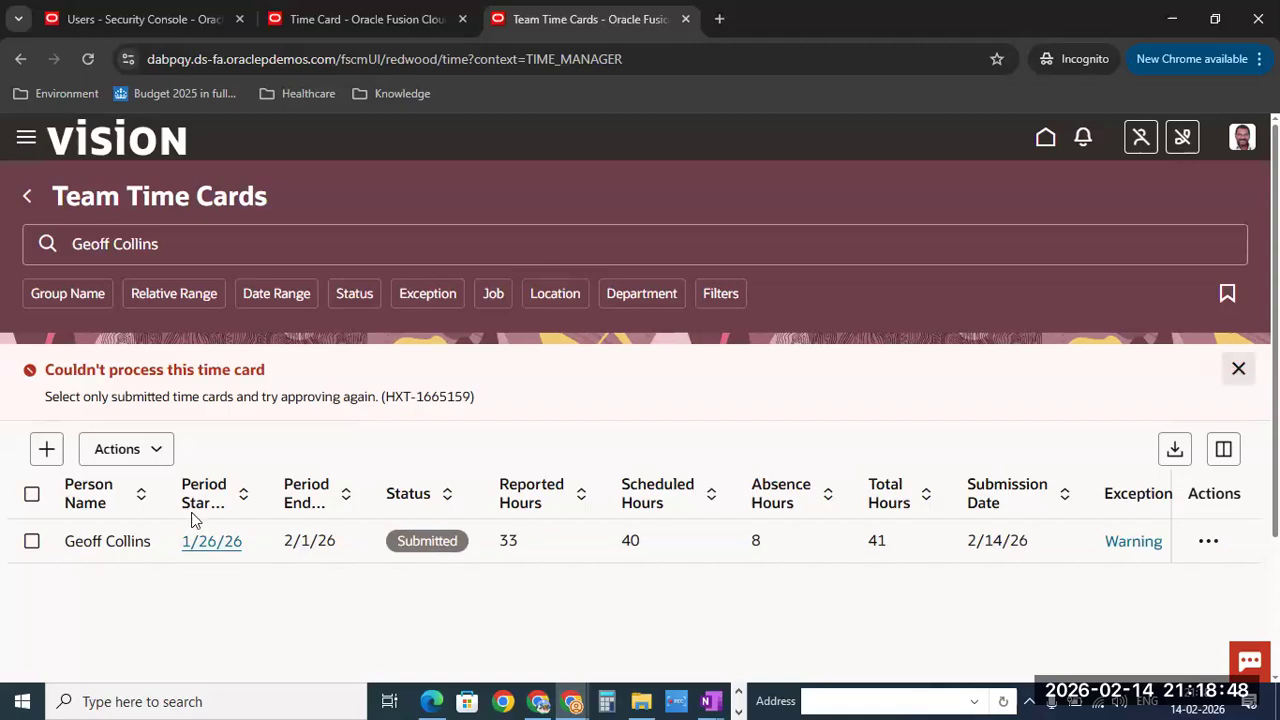
left_click(31, 466)
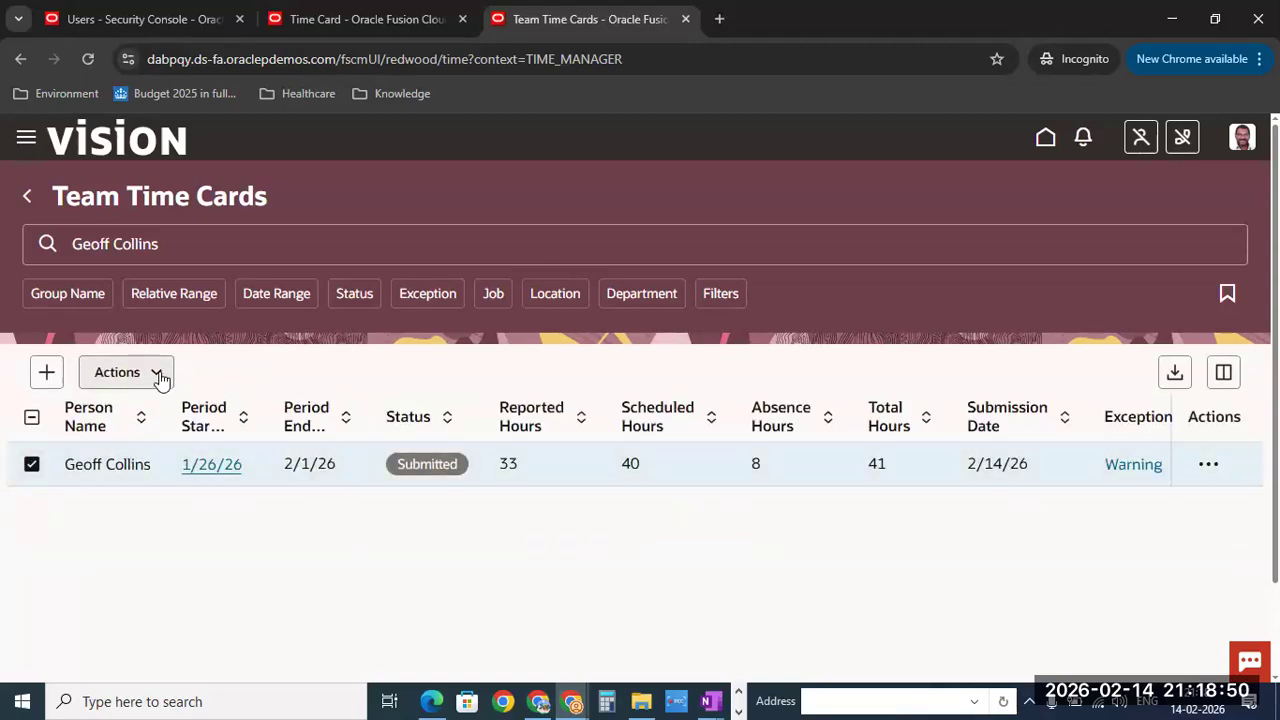
left_click(155, 373)
left_click(283, 478)
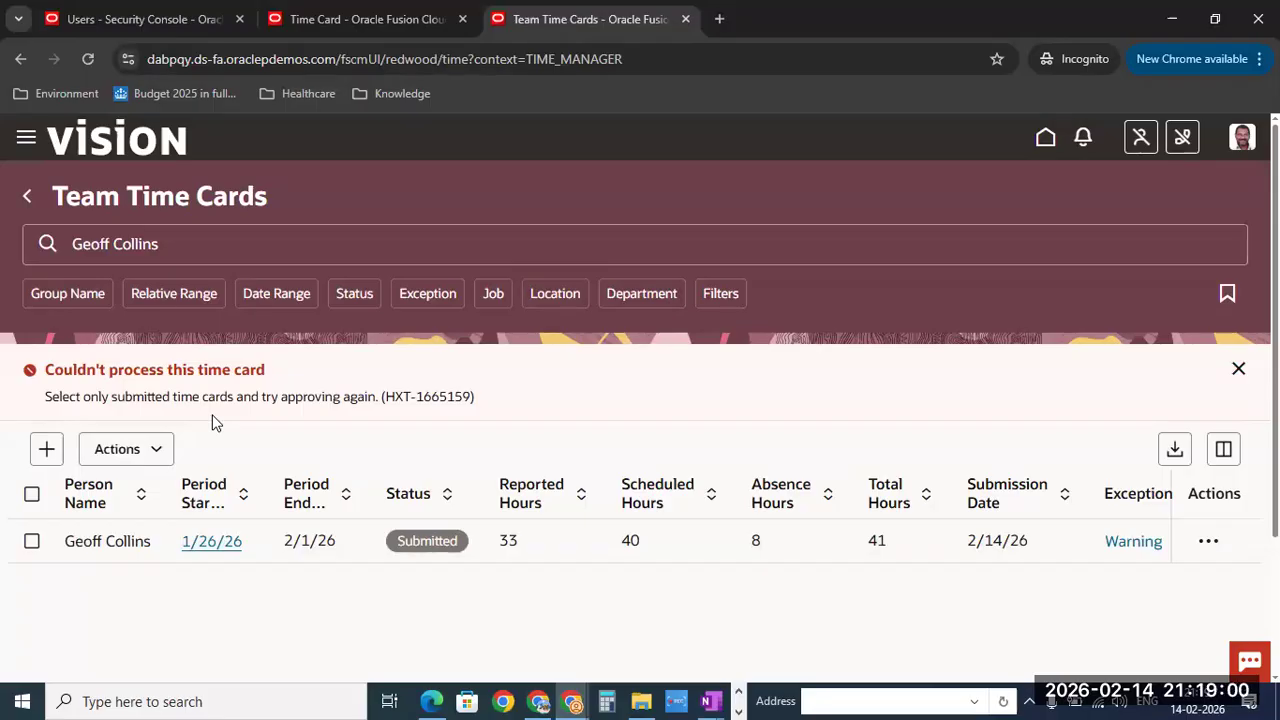
Step: Open the 1/26/26 time card to check its approval status and dismiss the warning
left_click(32, 543)
left_click(214, 542)
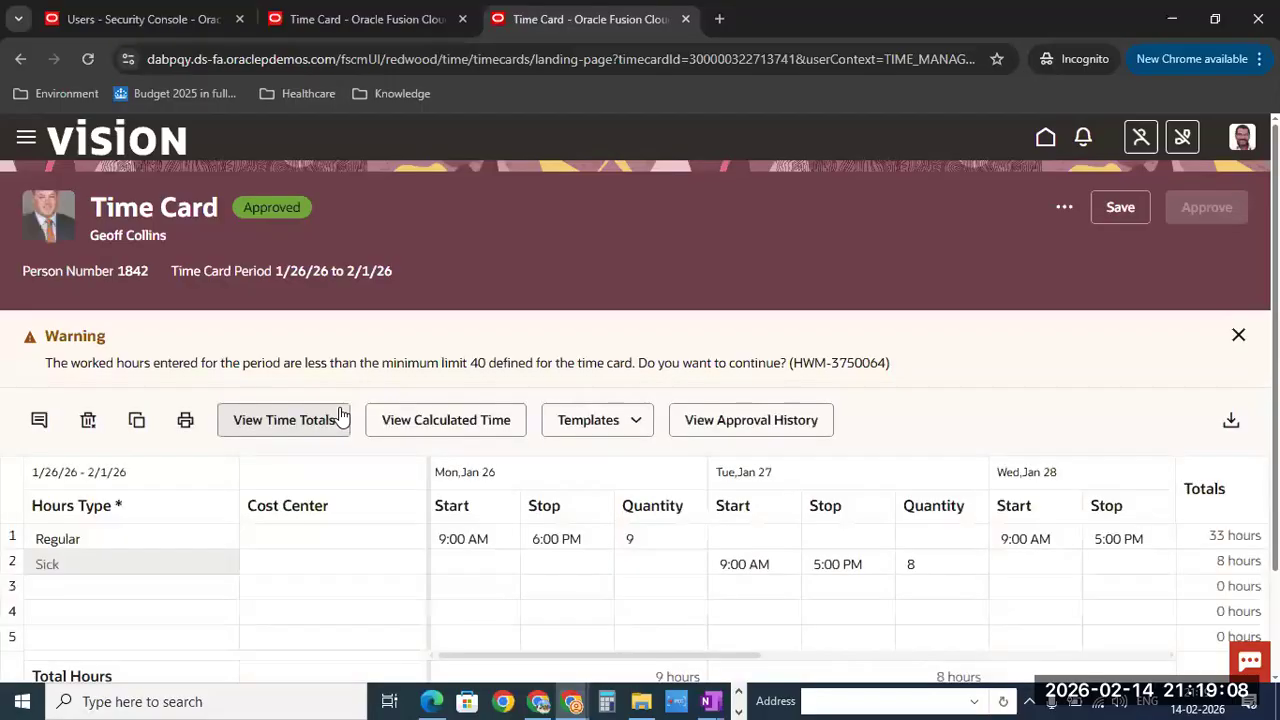
left_click(1238, 335)
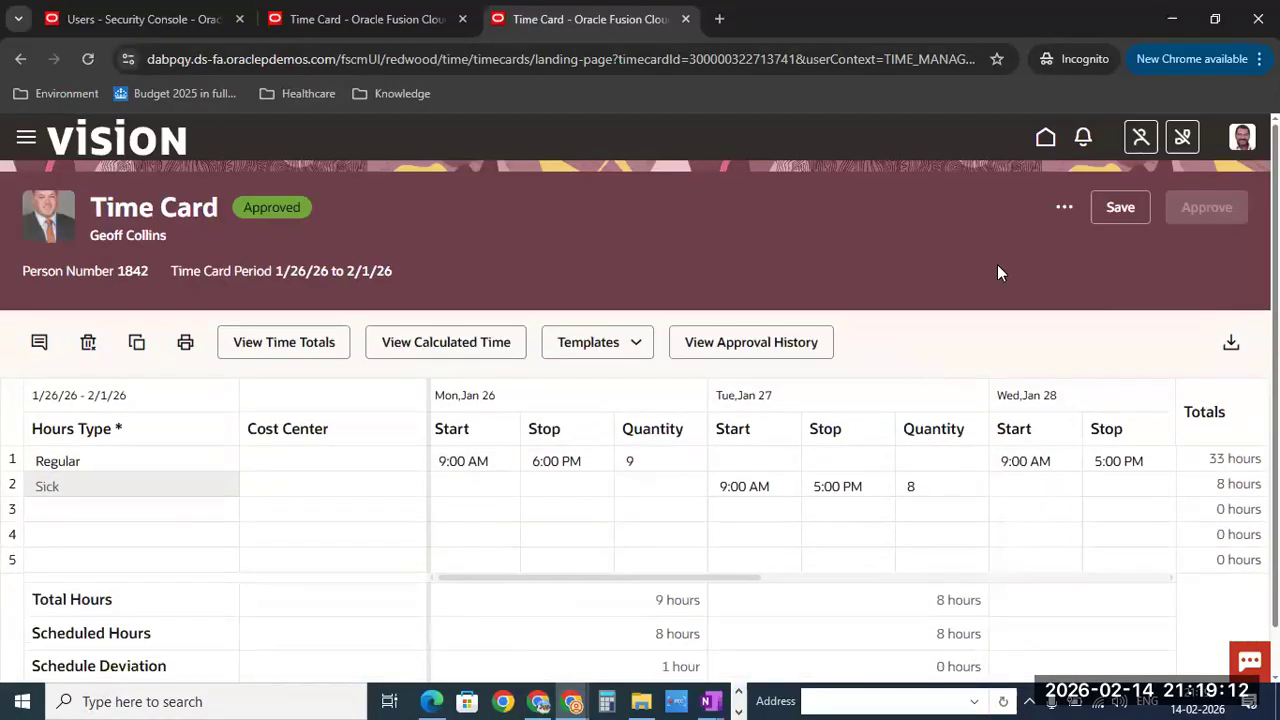
Step: Start resubmitting the approved time card, then cancel out of it to Team Time Cards
left_click(1064, 207)
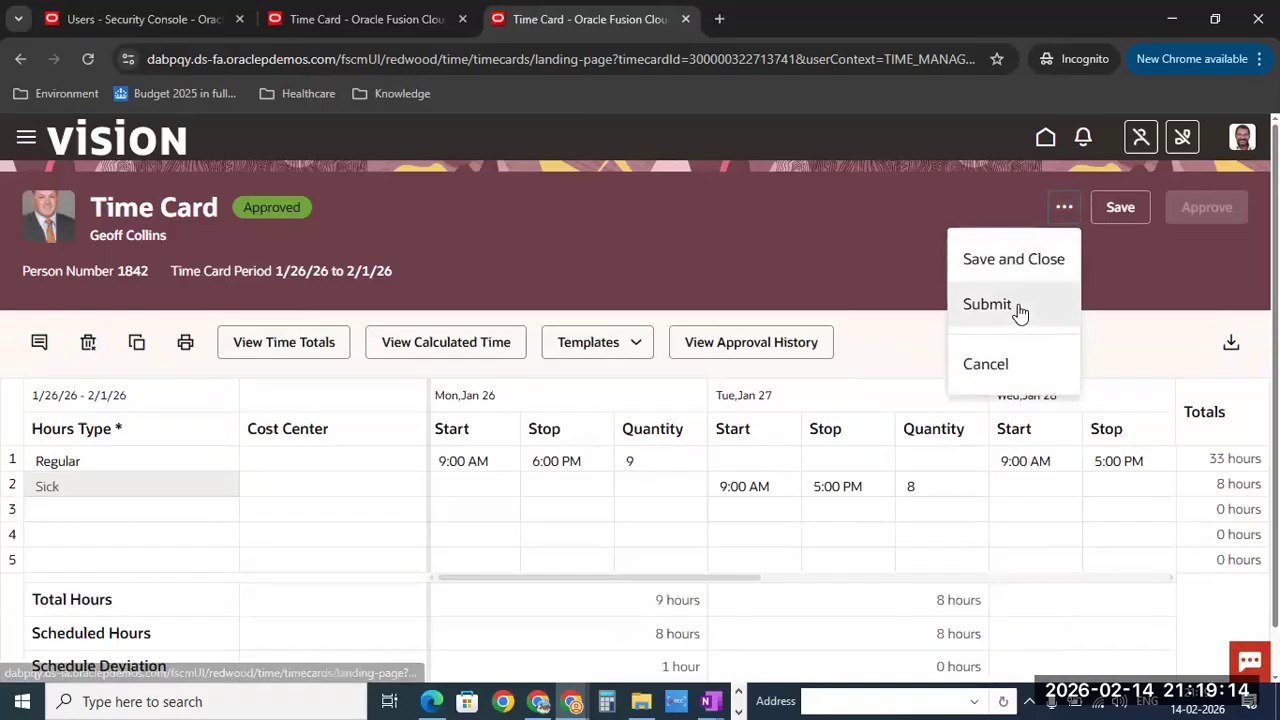
left_click(1017, 305)
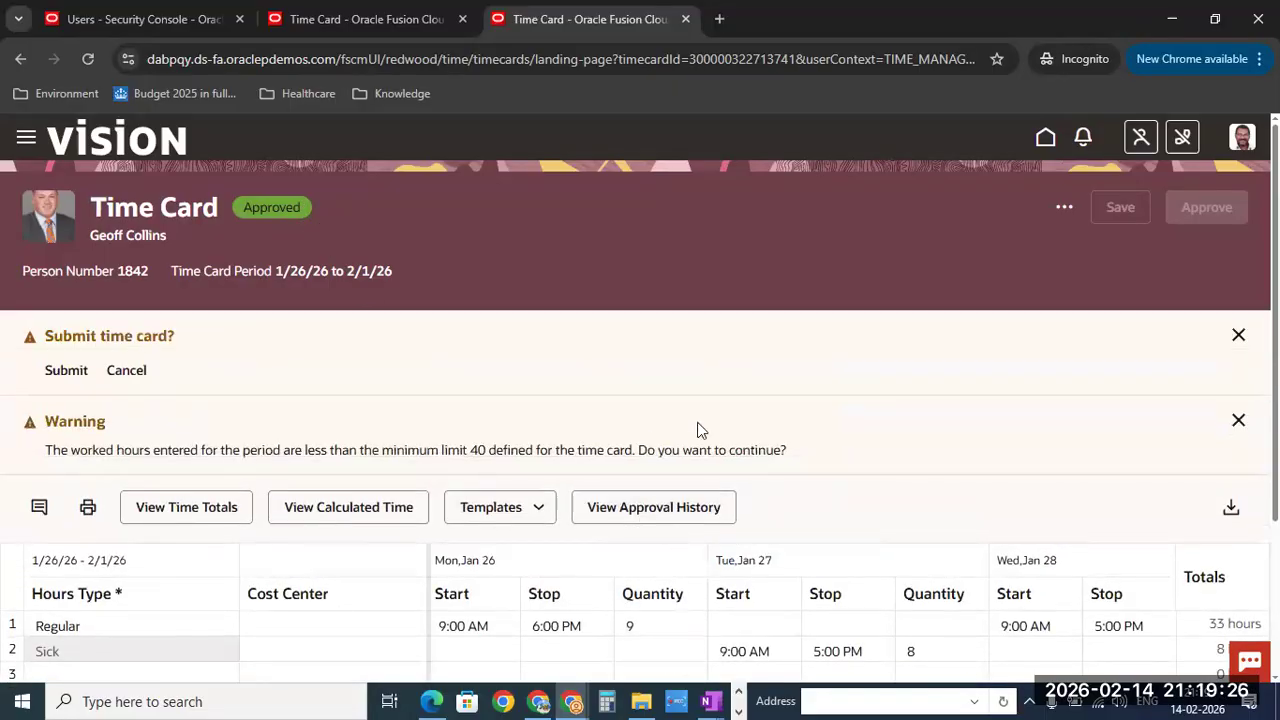
scroll(890, 403, "down", 2)
scroll(890, 403, "up", 2)
left_click(1064, 207)
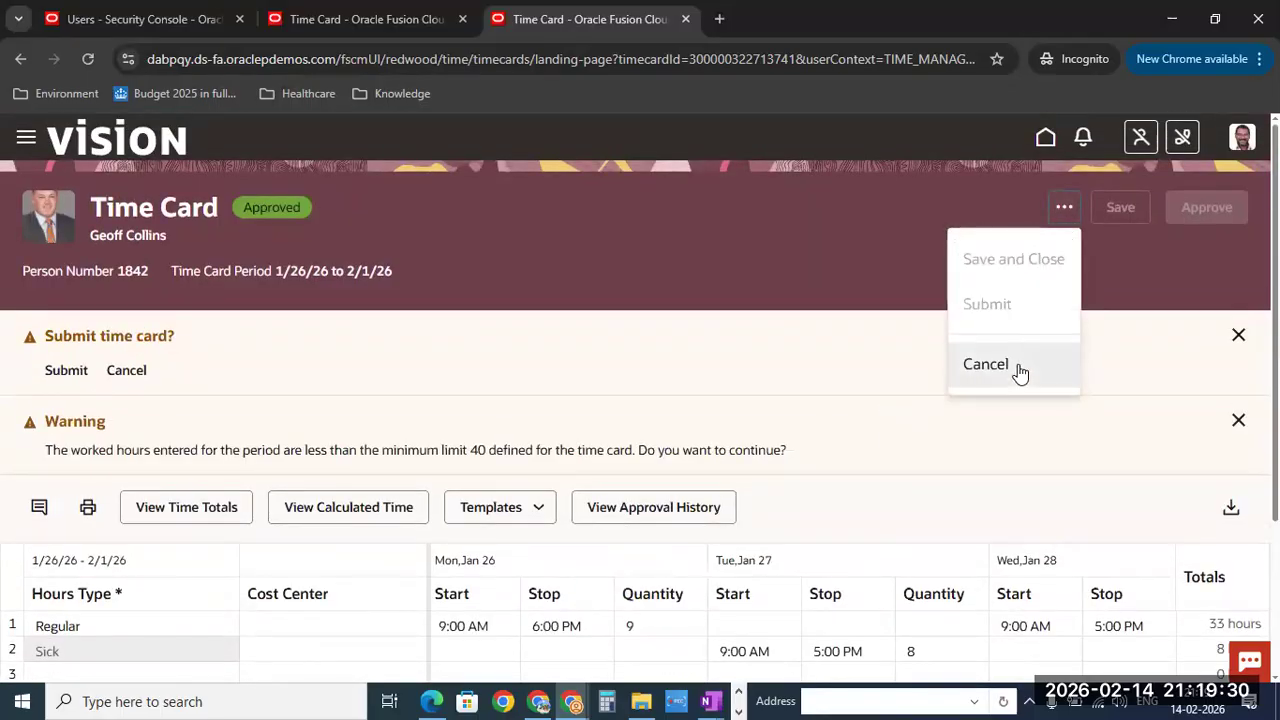
left_click(1019, 372)
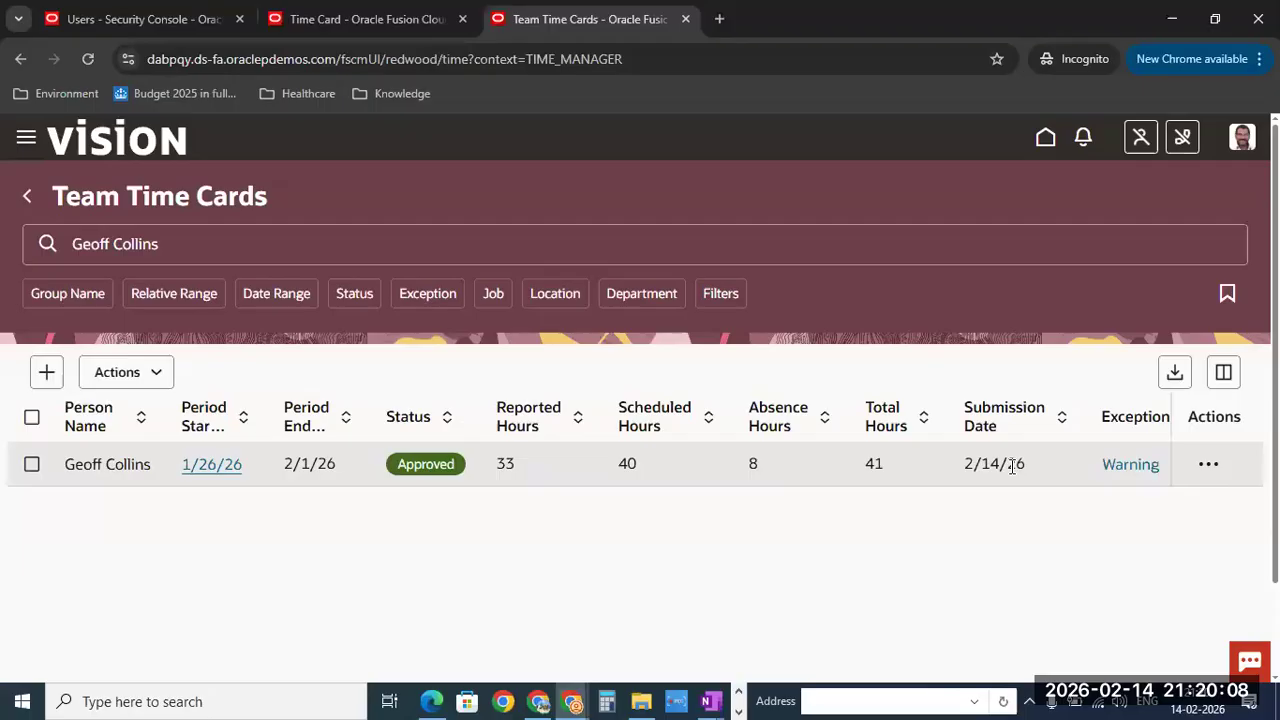
Step: Review the approval history and additional statuses of the approved 1/26/26 time card, closing each view
left_click(1012, 464)
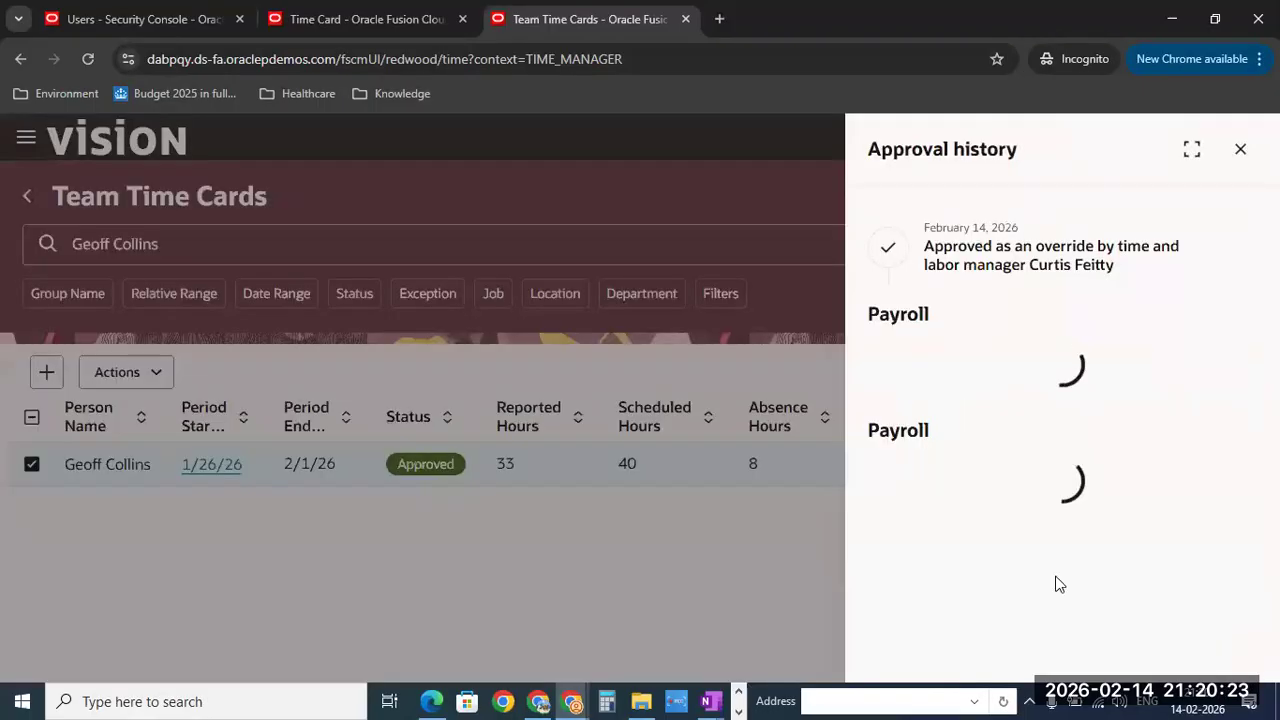
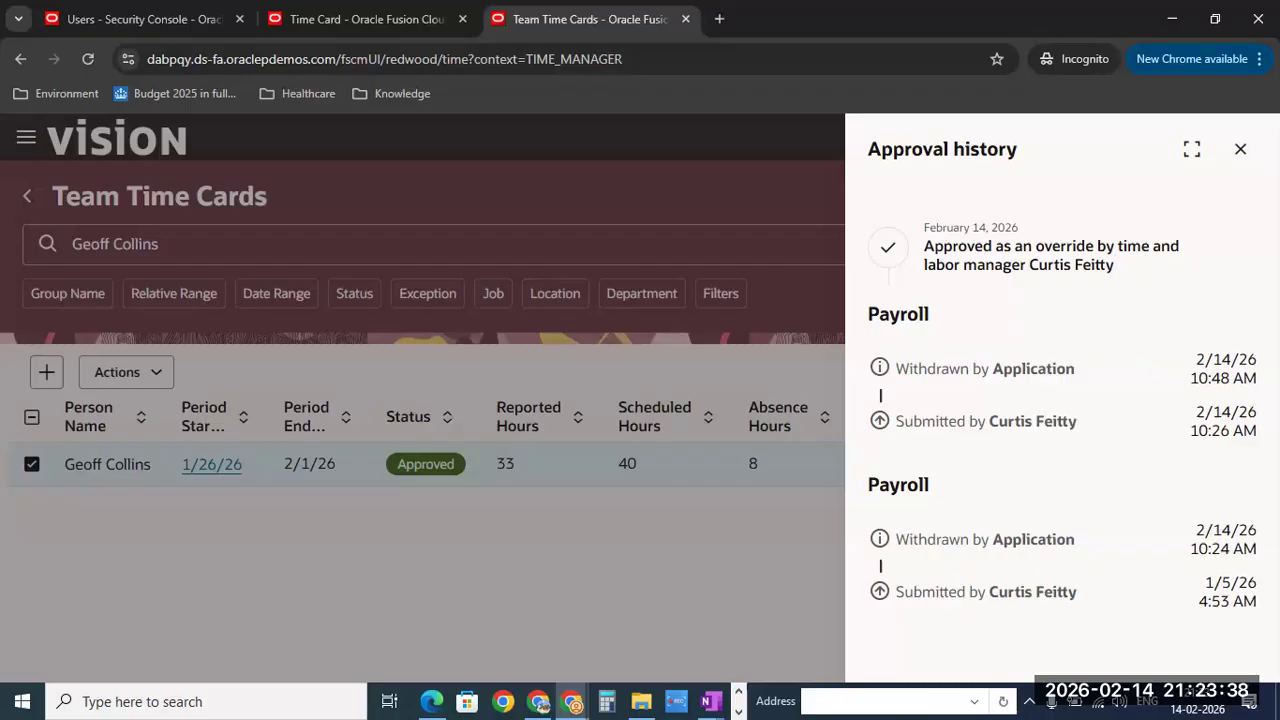
left_click(1241, 155)
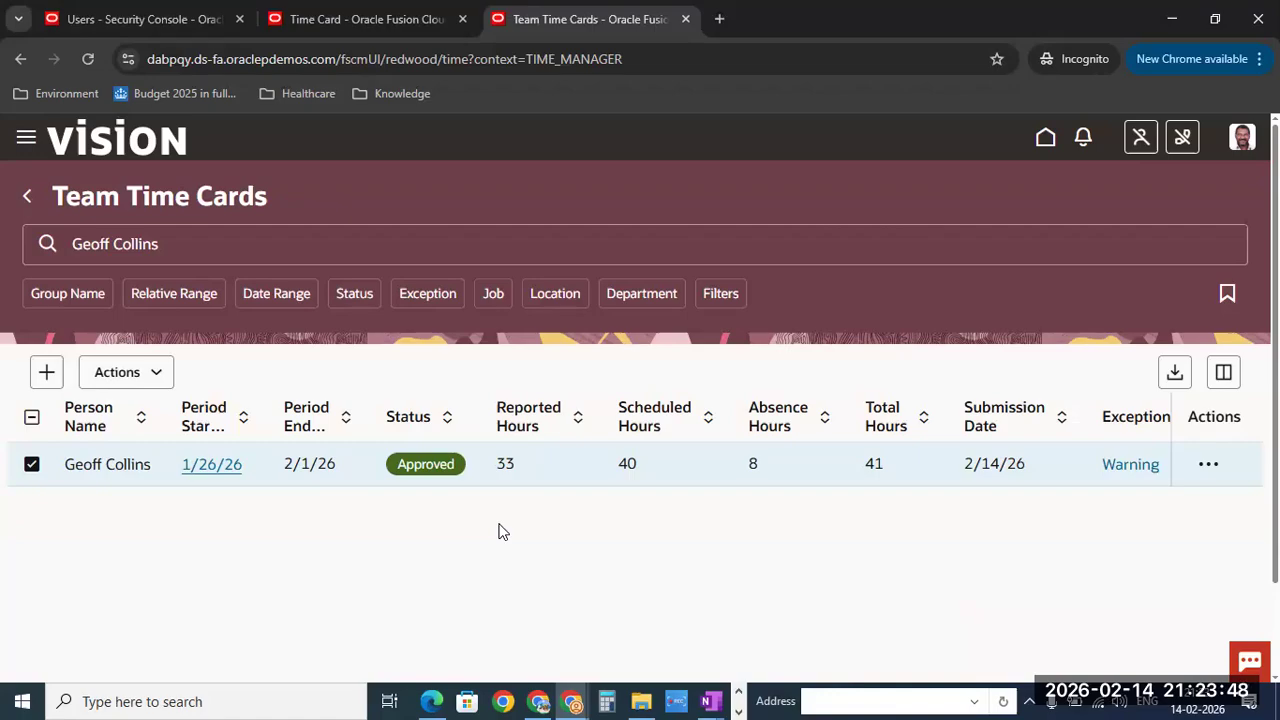
left_click(1208, 468)
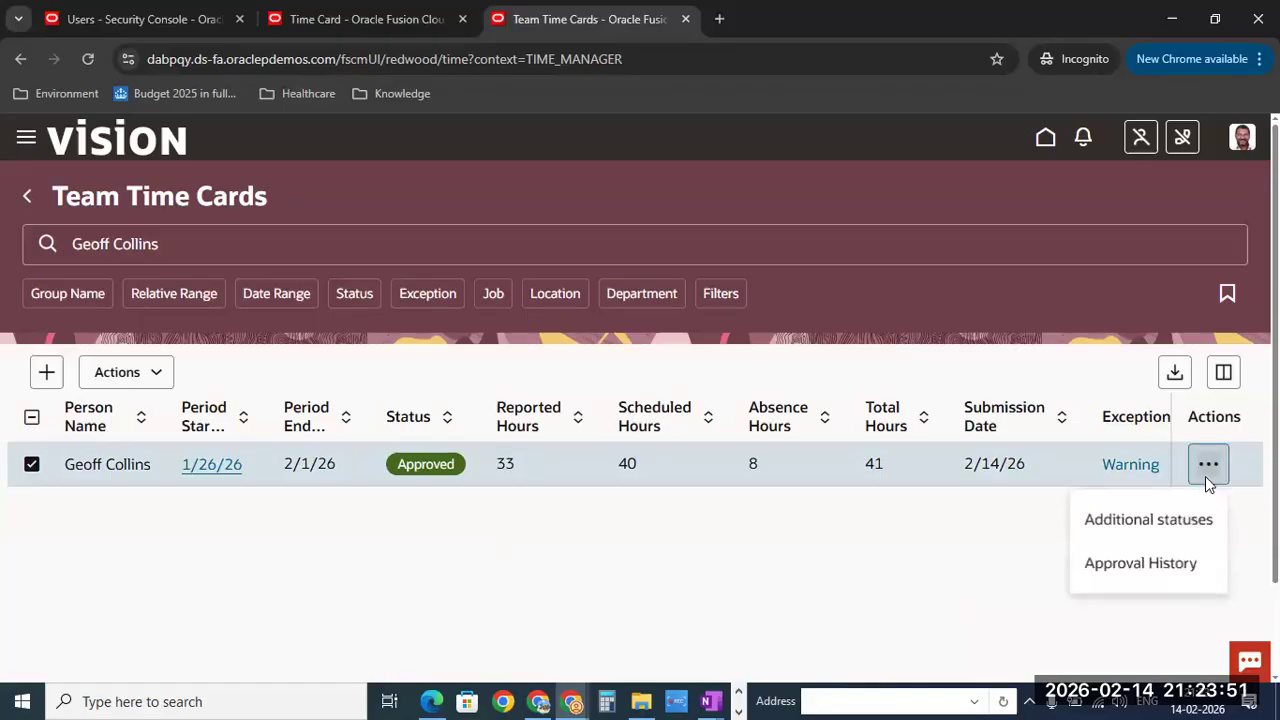
left_click(1147, 520)
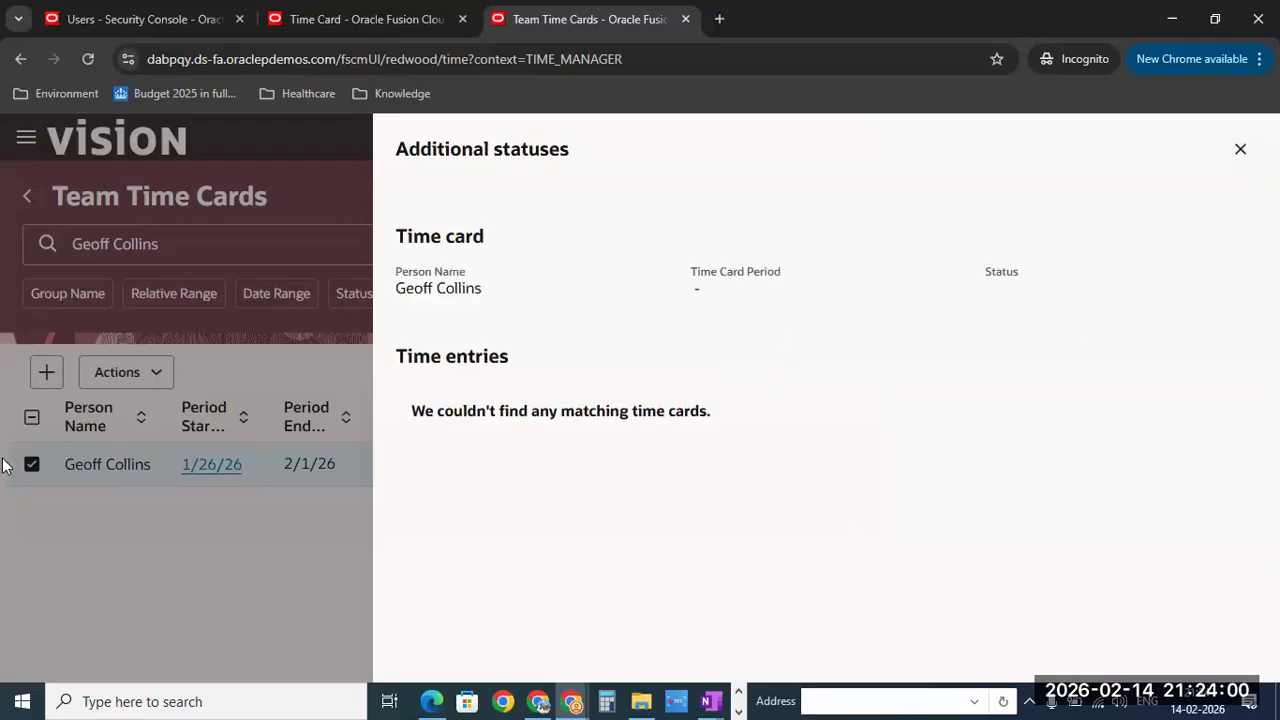
left_click(1240, 149)
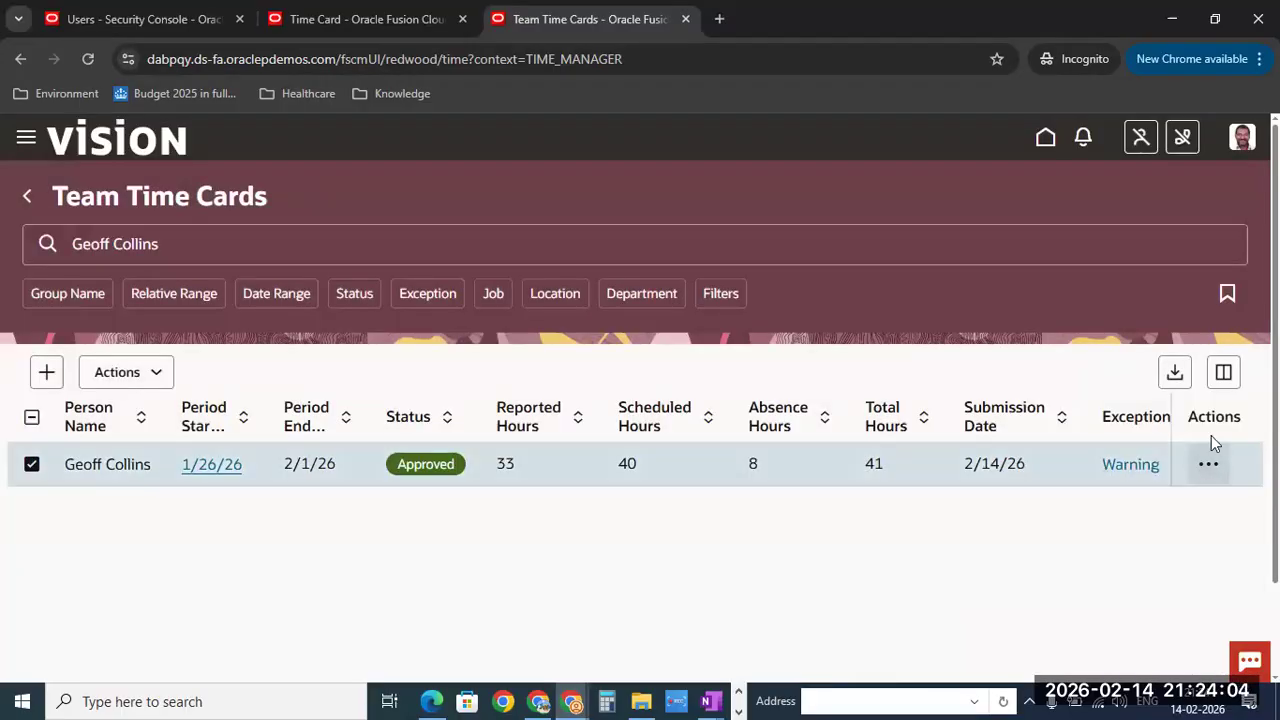
Step: Compare the time card's own row actions with the general actions offered for selected time cards
left_click(1210, 468)
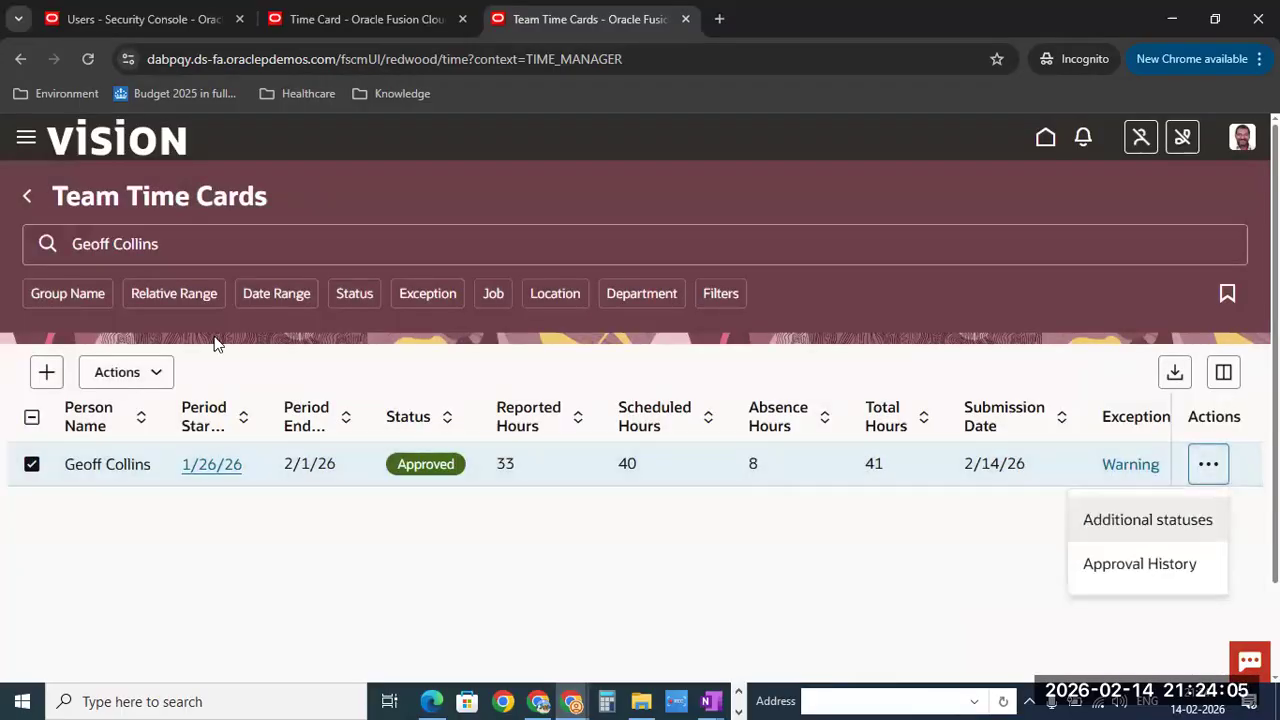
left_click(155, 372)
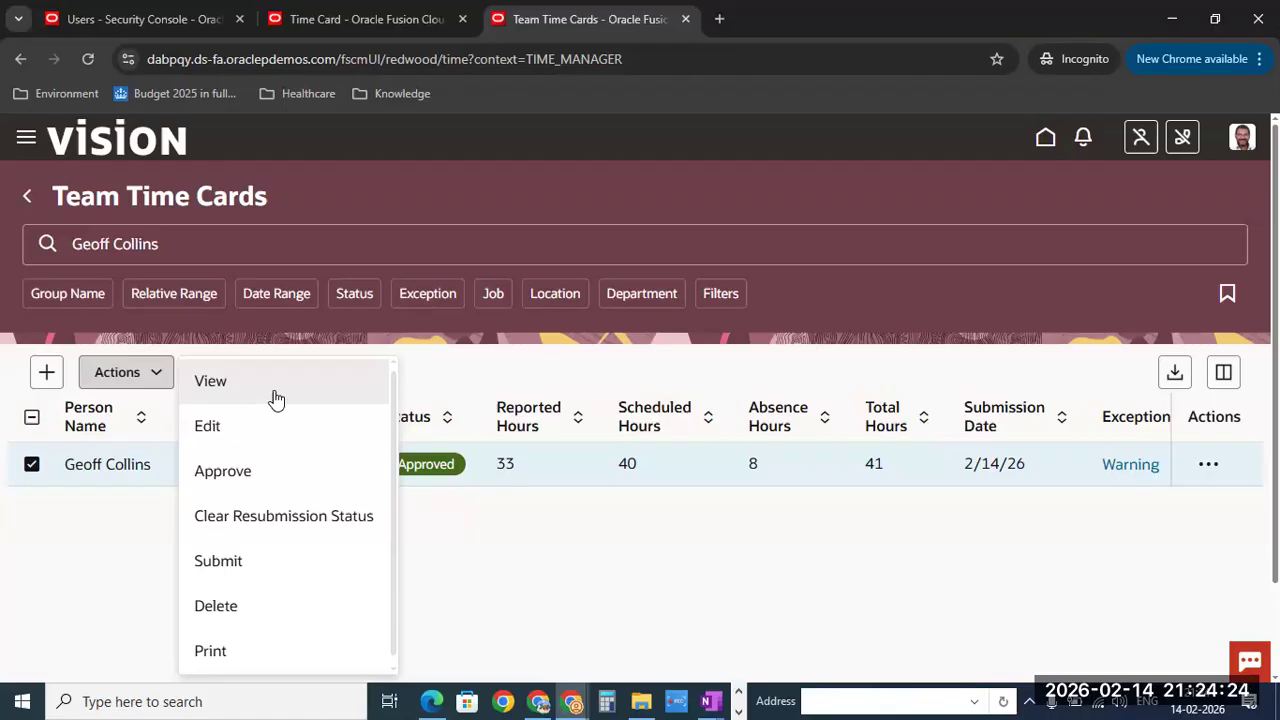
left_click(505, 364)
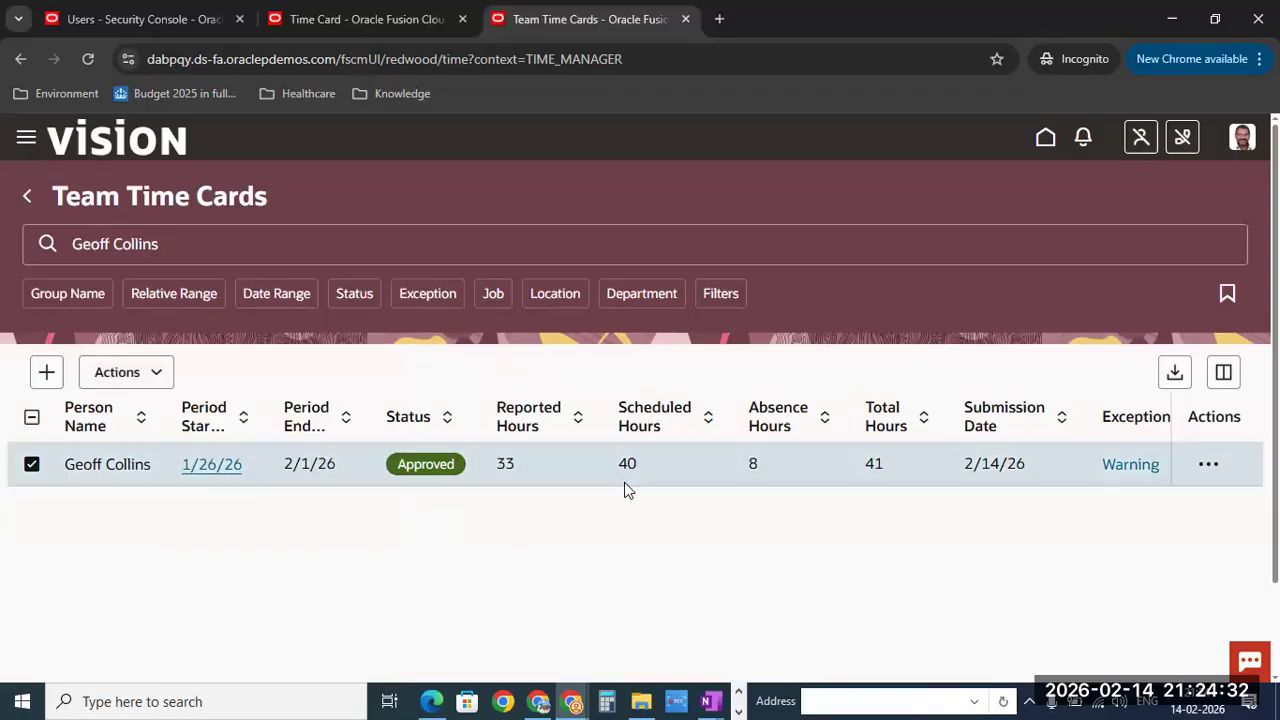
left_click(157, 380)
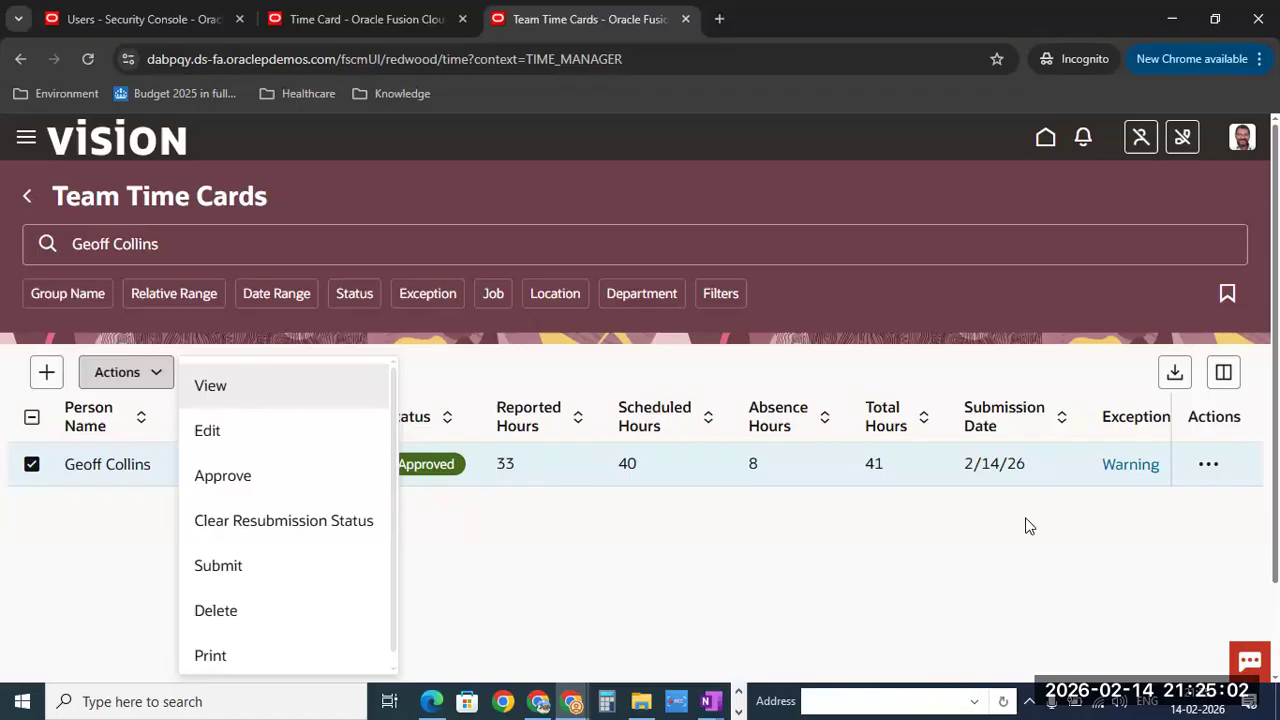
Step: Reopen the approved time card's approval history to examine its override and payroll entries, then close it
left_click(1210, 468)
left_click(1206, 466)
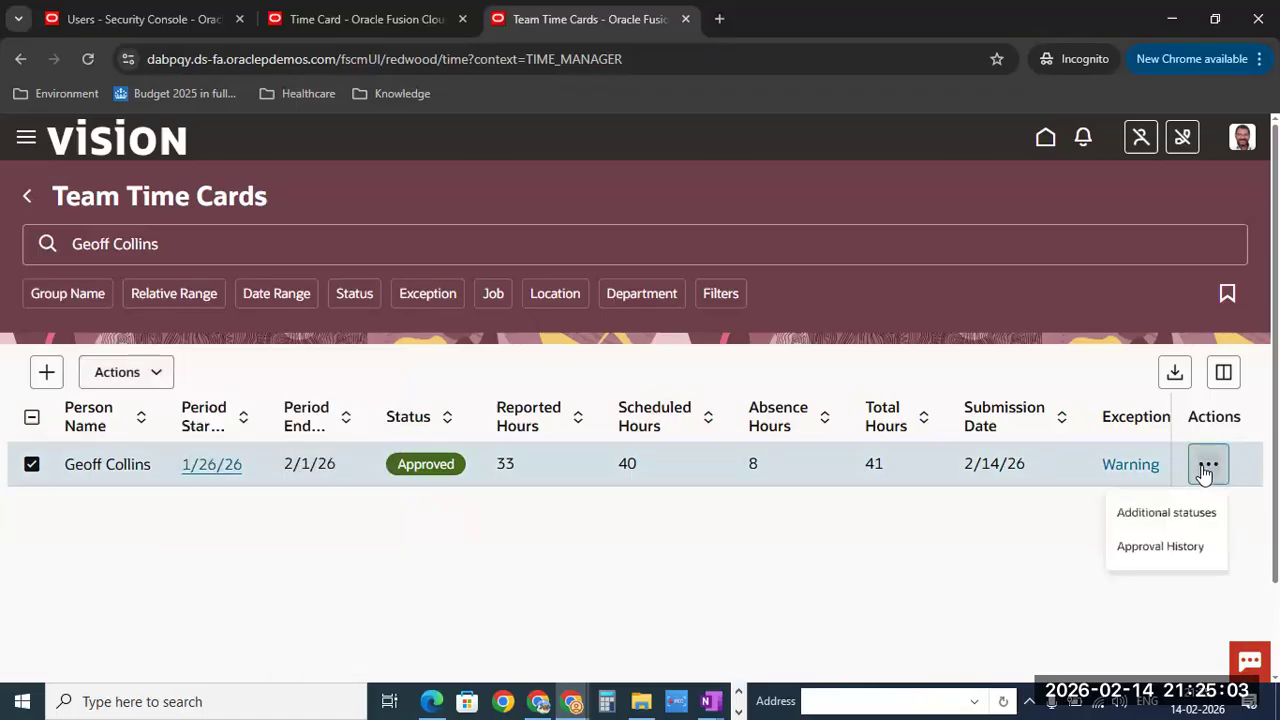
left_click(1155, 565)
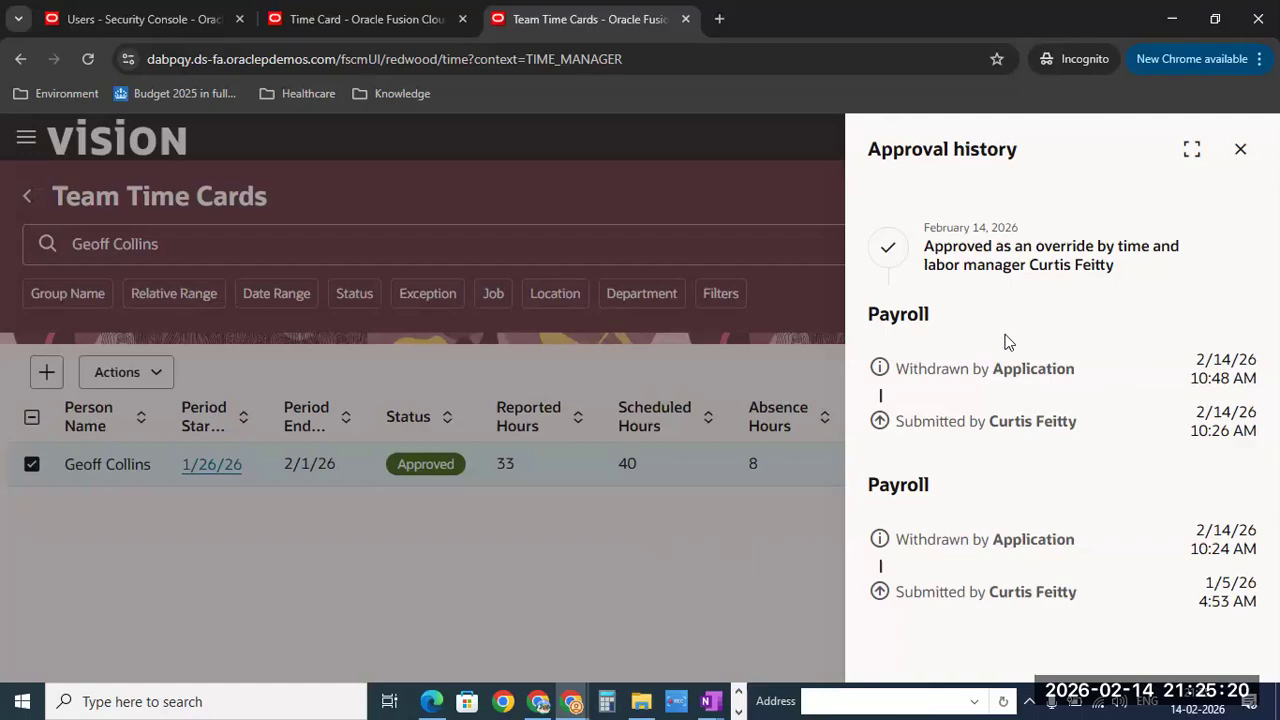
left_click(1240, 149)
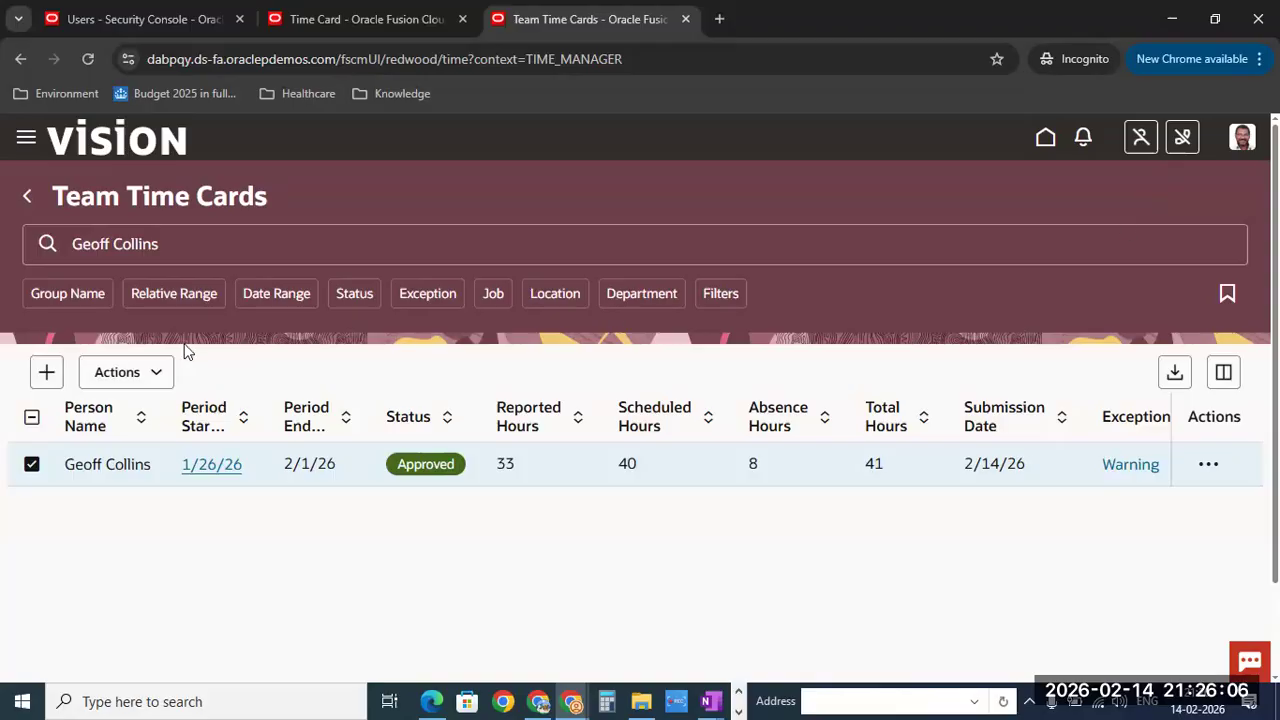
Step: Review the View, Edit, Approve, Submit, Delete and Print actions for the selected time card without choosing one
left_click(132, 373)
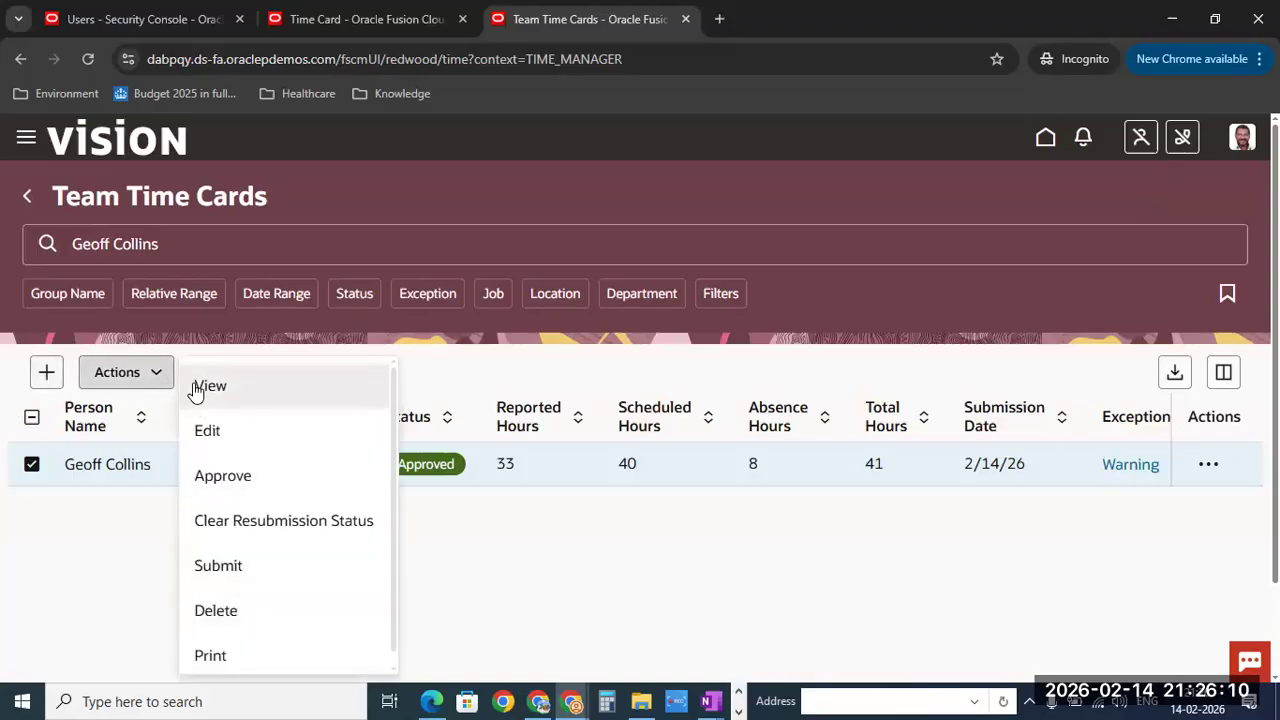
left_click(476, 378)
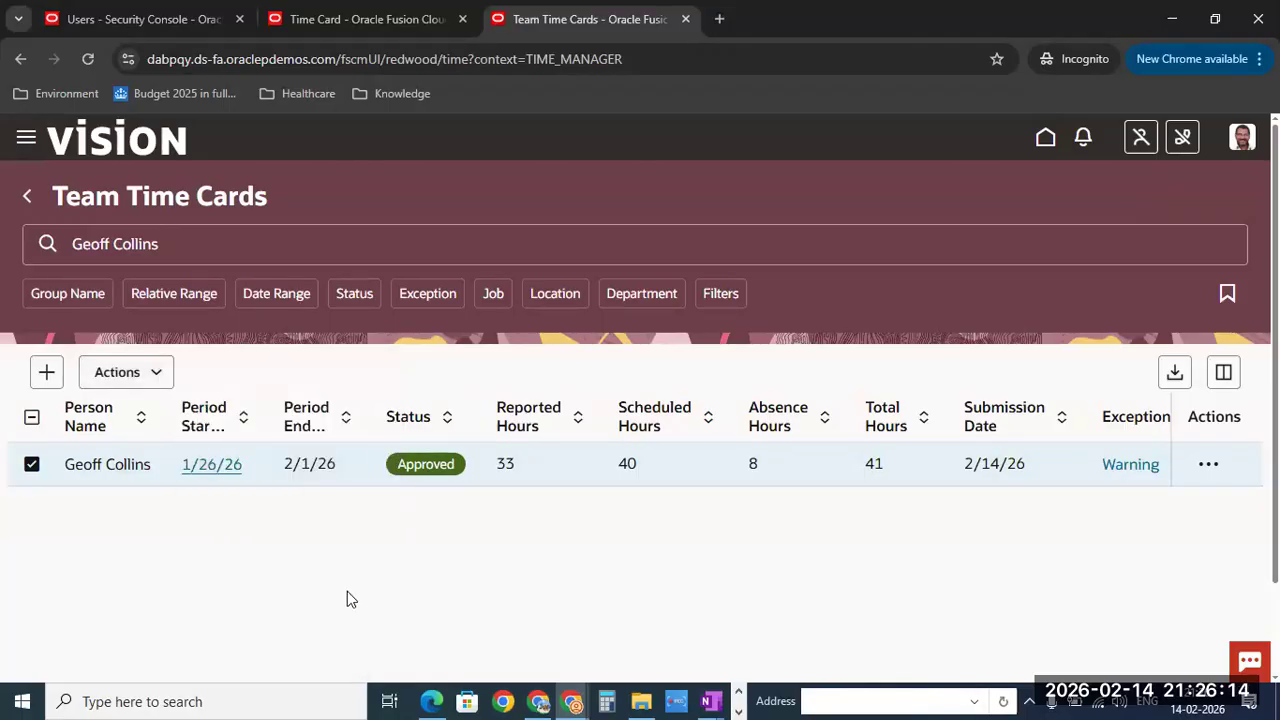
left_click(146, 373)
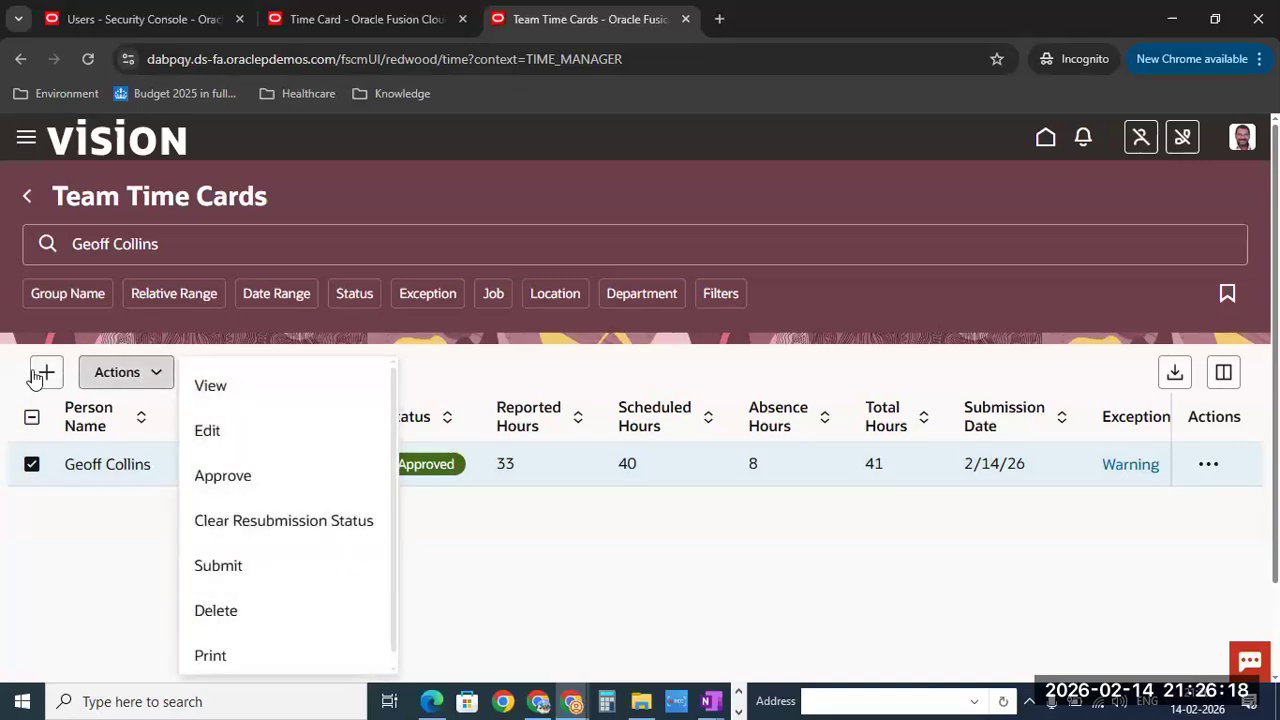
left_click(517, 369)
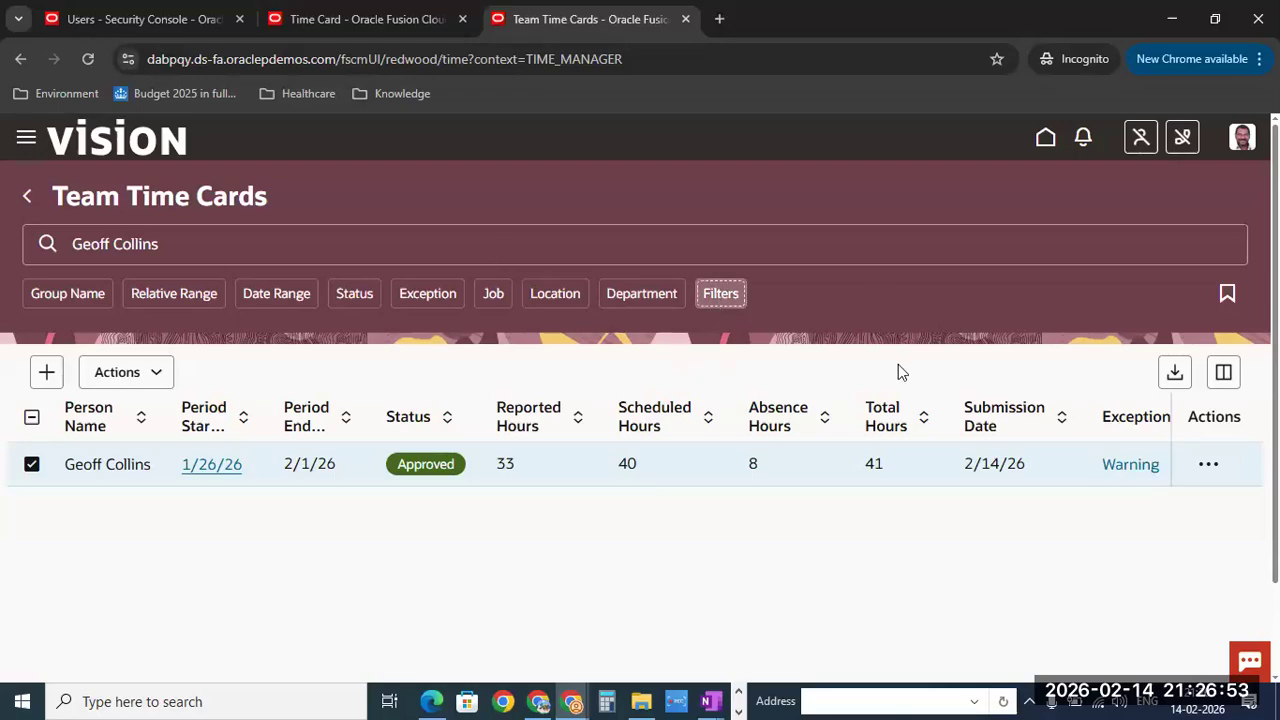
Step: Examine the Group Name, Date Range and Line Manager filters for the team time cards without selecting any value
scroll(960, 320, "down", 3)
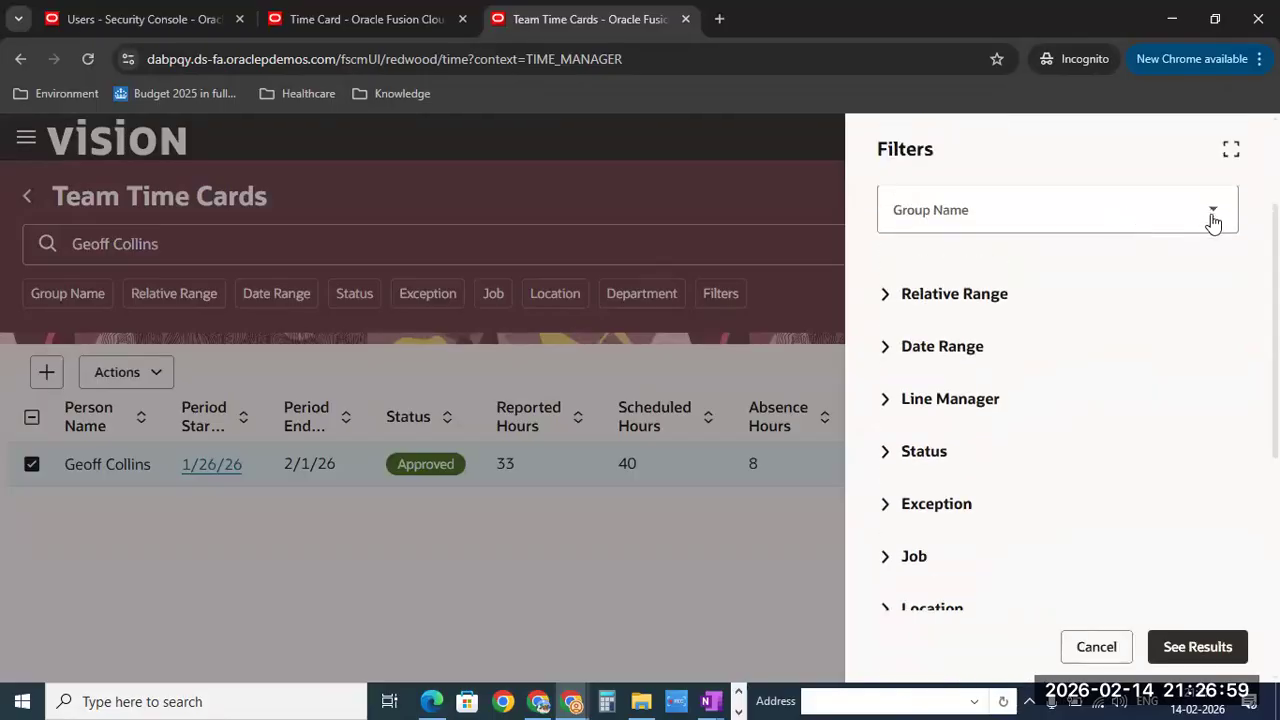
left_click(1217, 214)
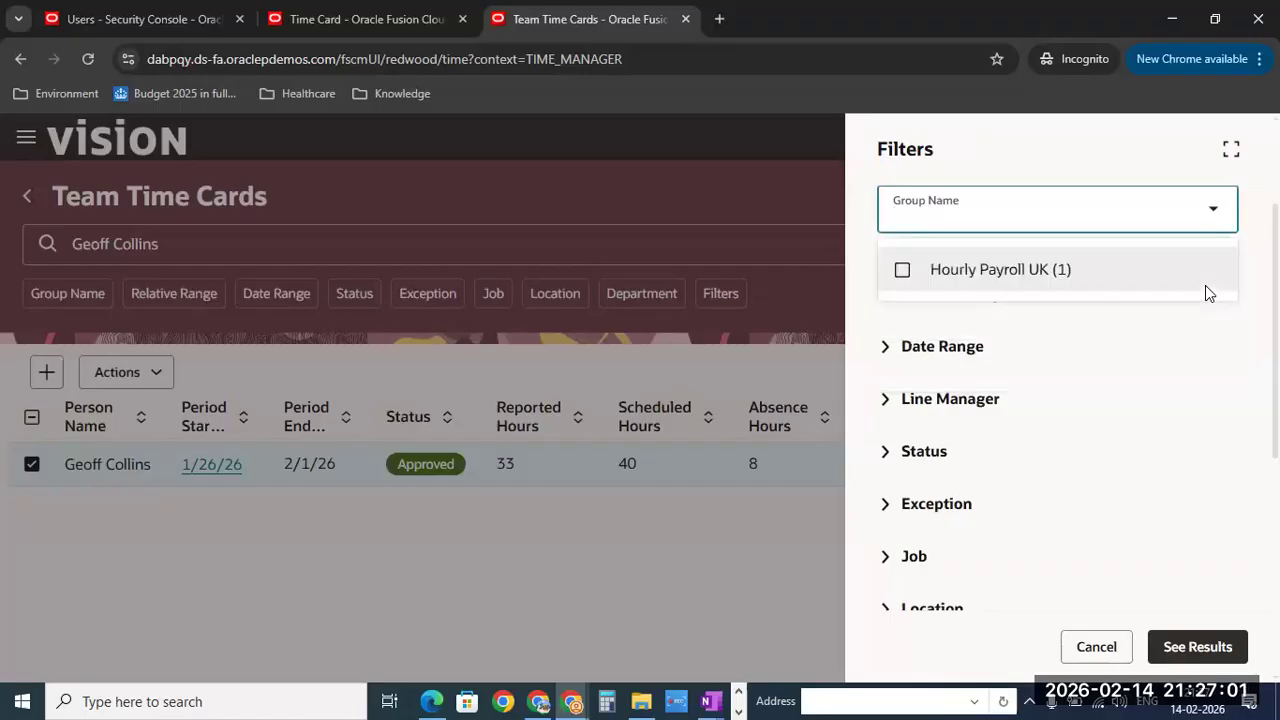
left_click(915, 354)
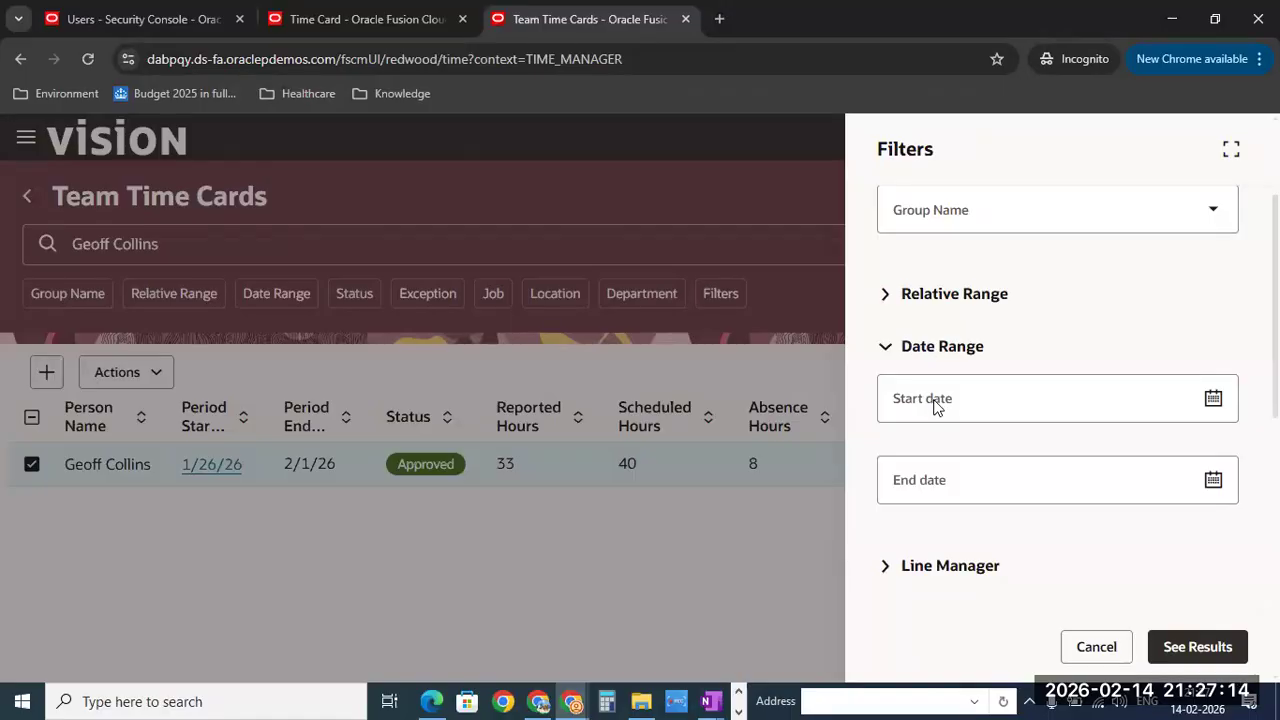
left_click(880, 567)
left_click(884, 346)
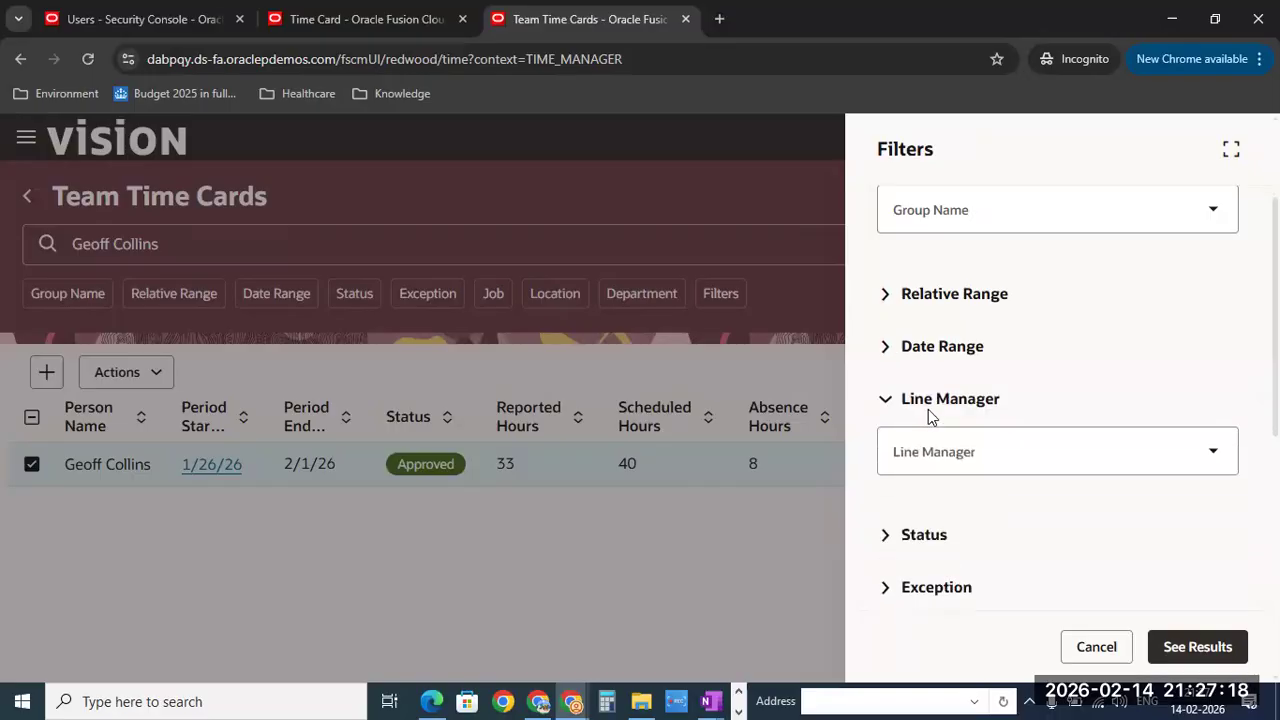
left_click(1219, 467)
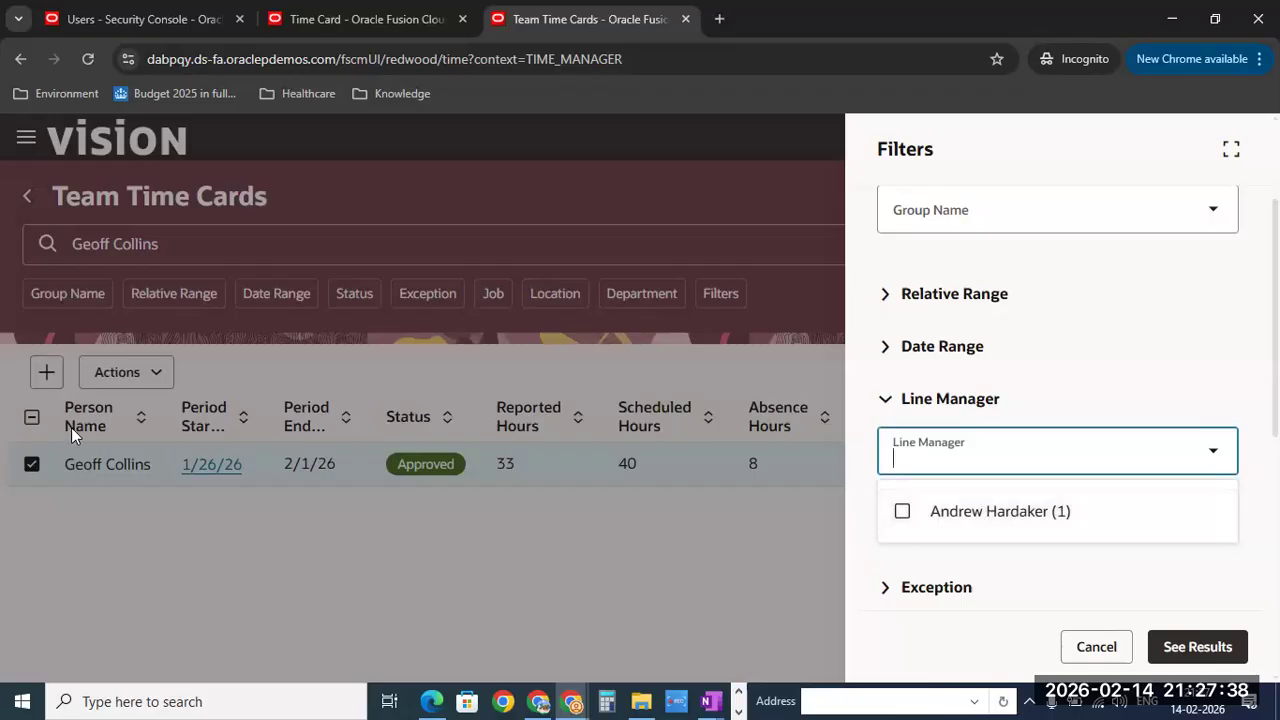
Step: Examine the Exception, Job and Location filter options for the team time cards
left_click(884, 594)
left_click(885, 587)
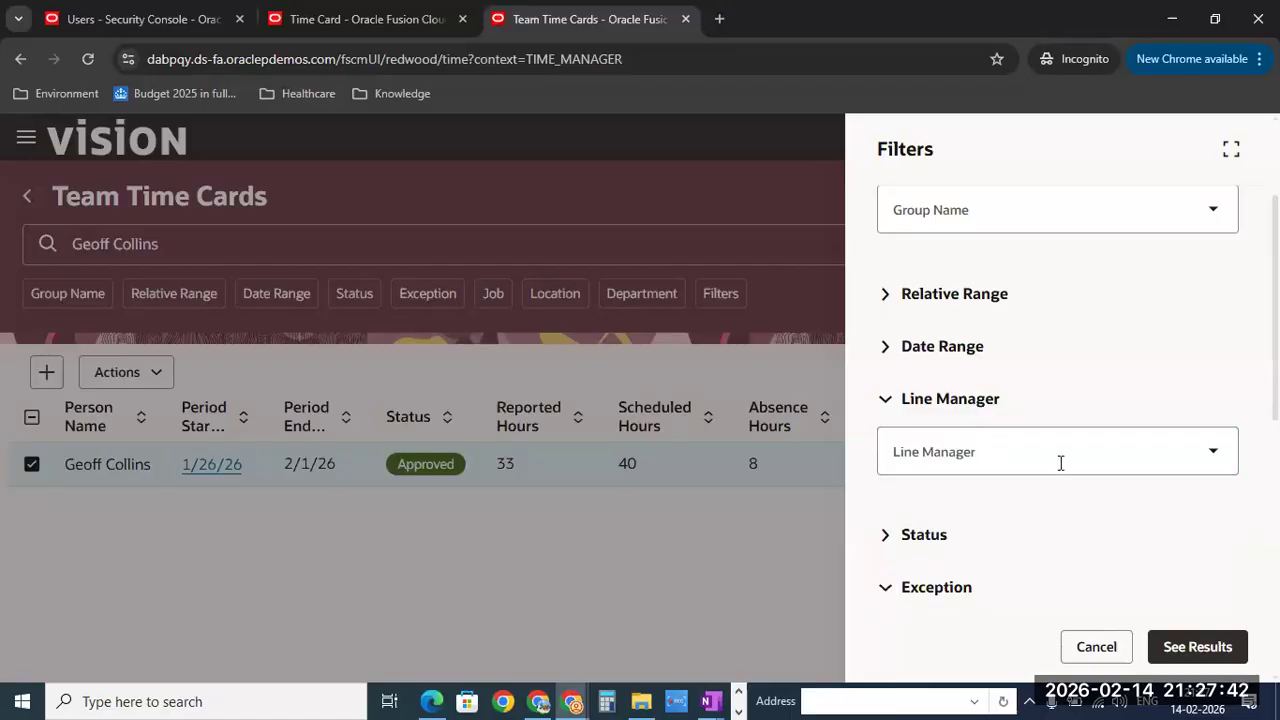
scroll(1059, 463, "down", 2)
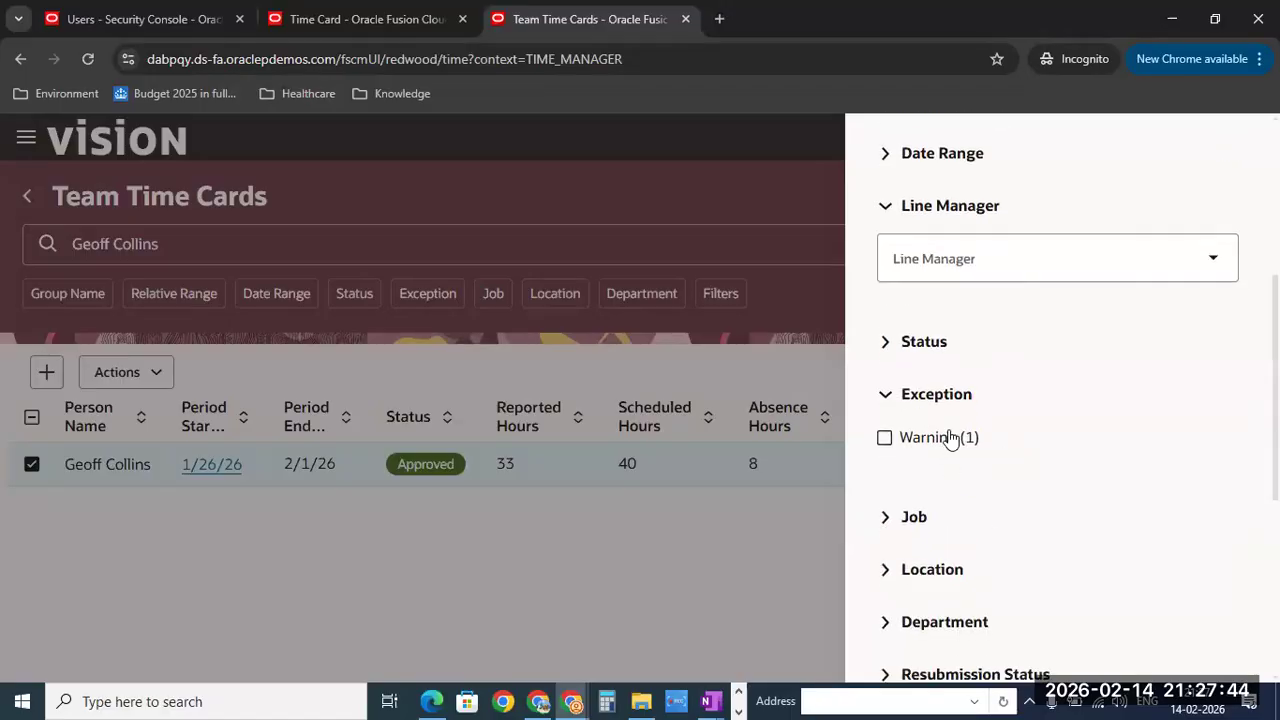
scroll(1000, 450, "down", 2)
left_click(884, 336)
scroll(967, 397, "down", 1)
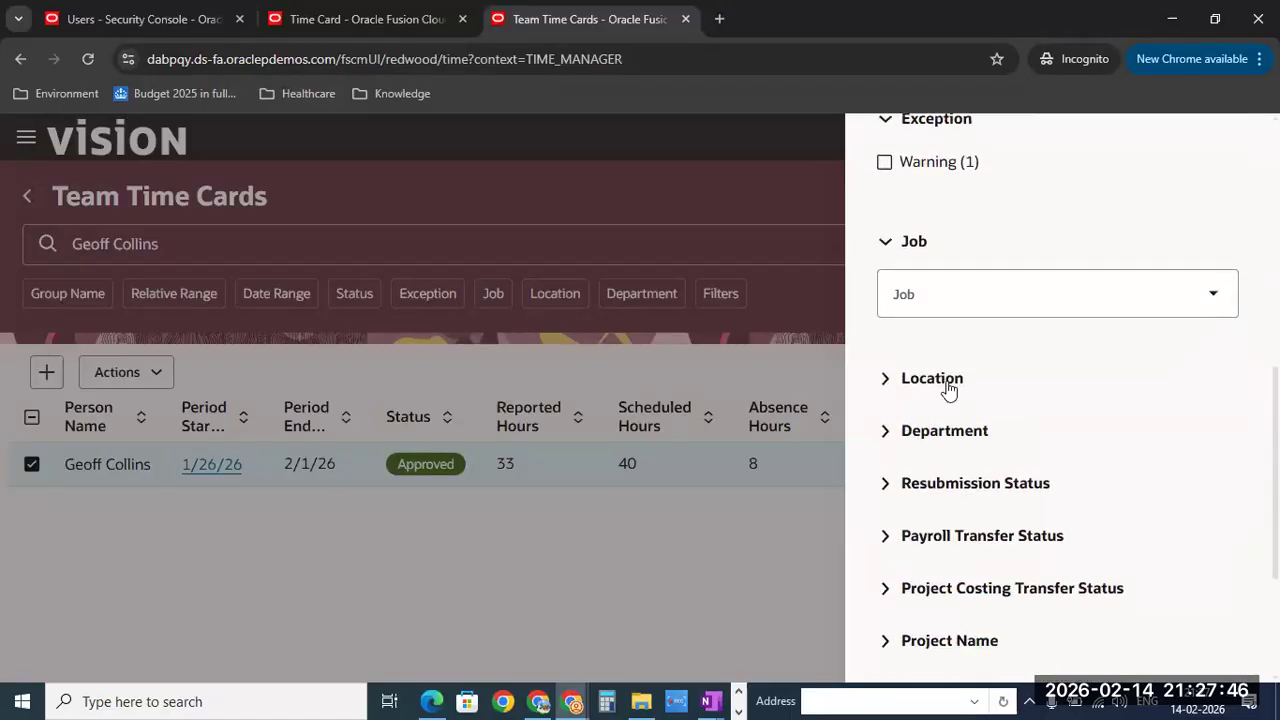
left_click(884, 380)
scroll(1017, 423, "down", 1)
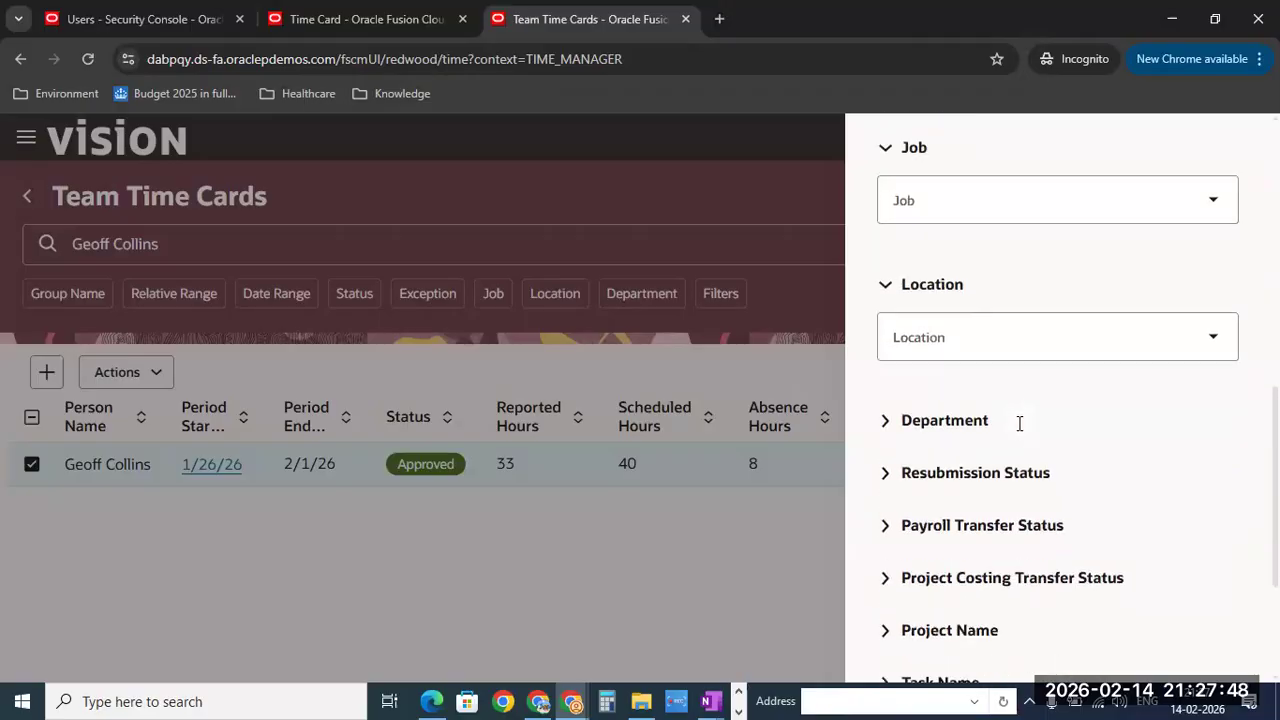
Step: Examine the Department, Resubmission Status and Payroll Transfer Status filters, then discard the filter selection without applying it
left_click(884, 428)
scroll(1090, 423, "down", 2)
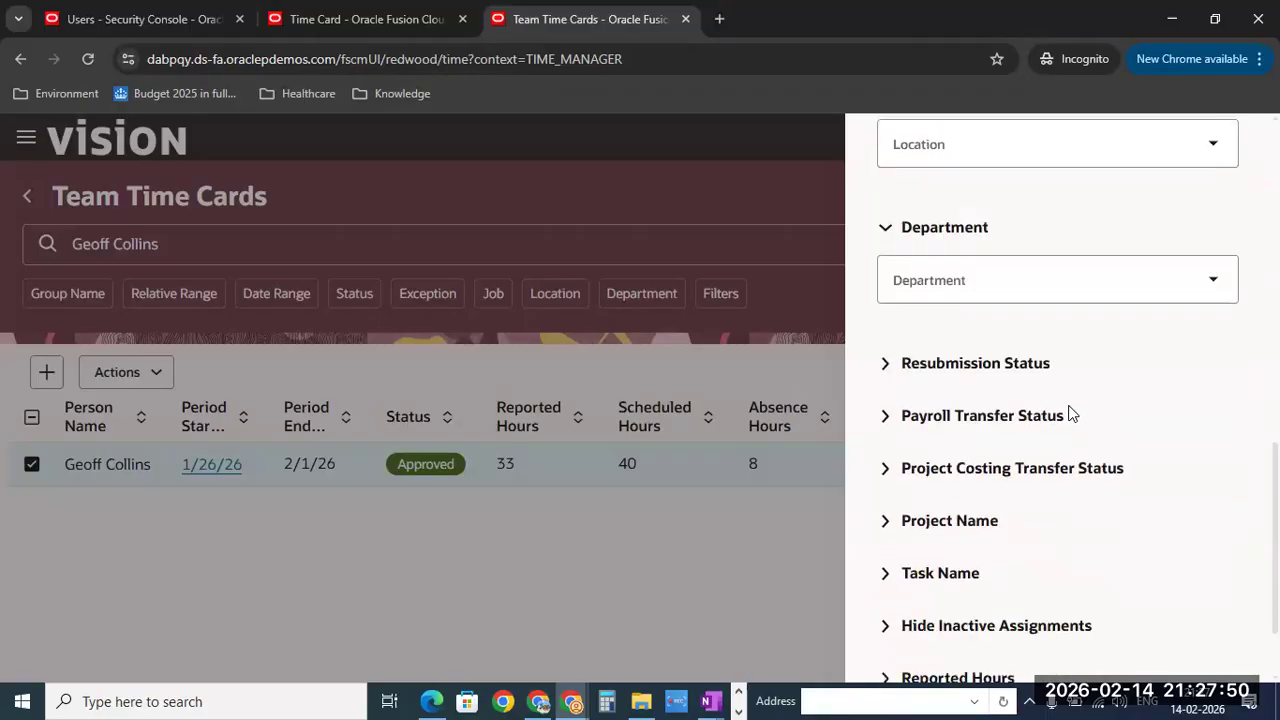
scroll(1078, 418, "down", 1)
left_click(886, 274)
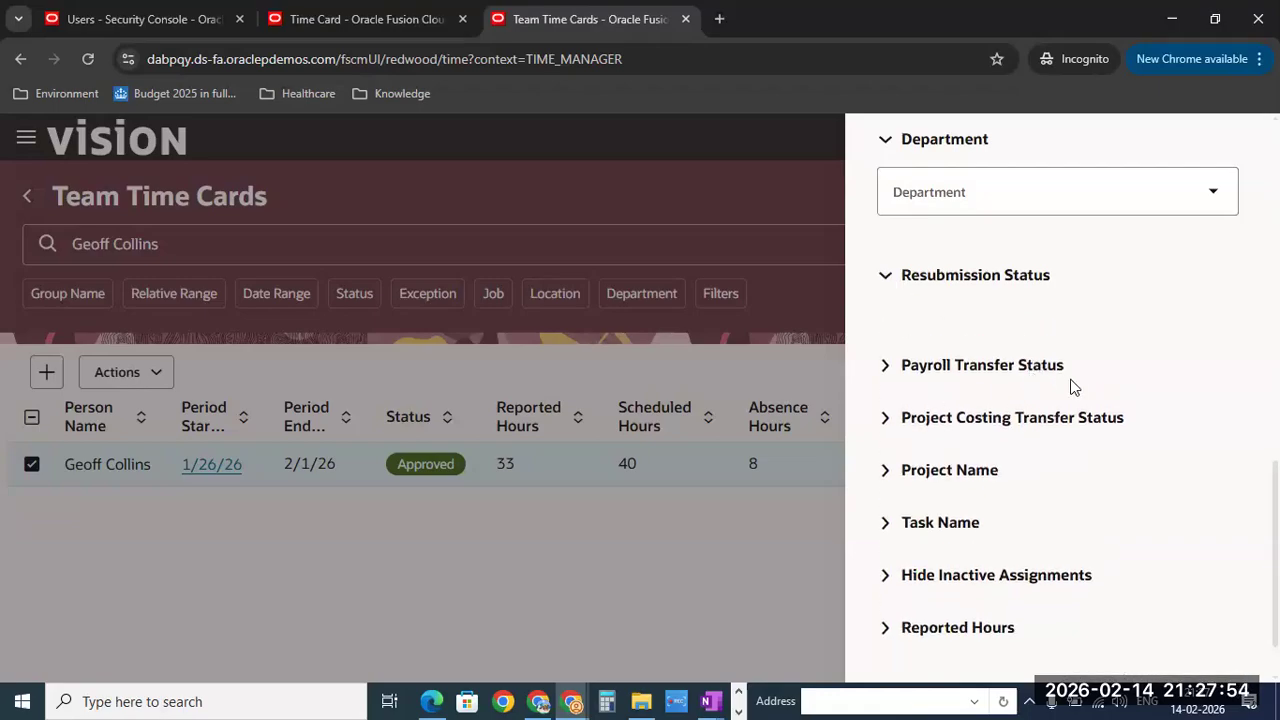
scroll(1065, 390, "down", 1)
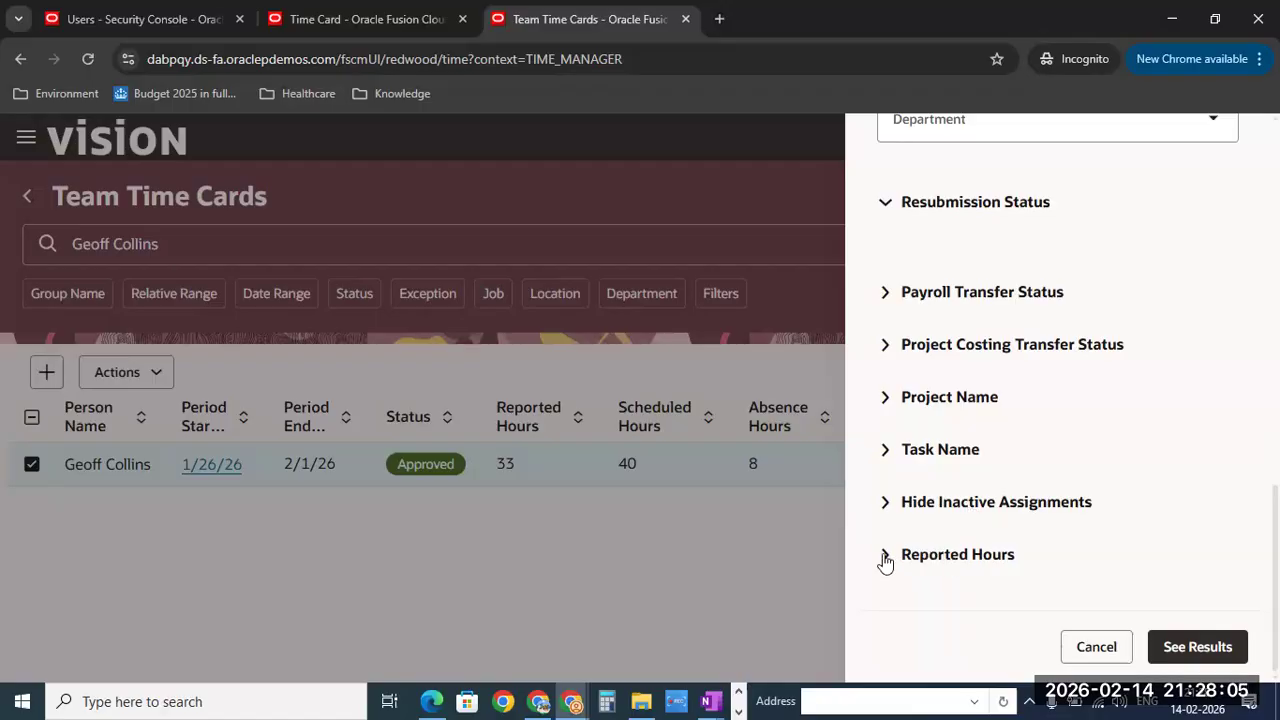
left_click(884, 292)
scroll(1097, 480, "up", 10)
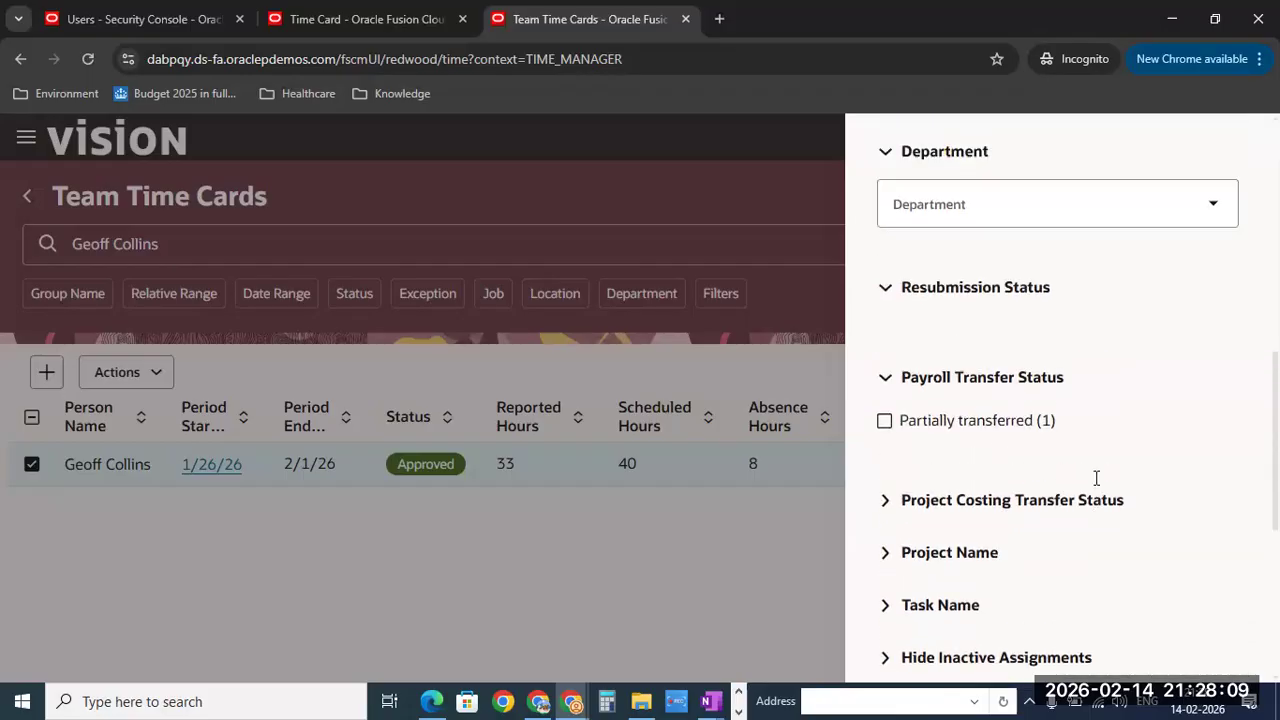
left_click(1094, 647)
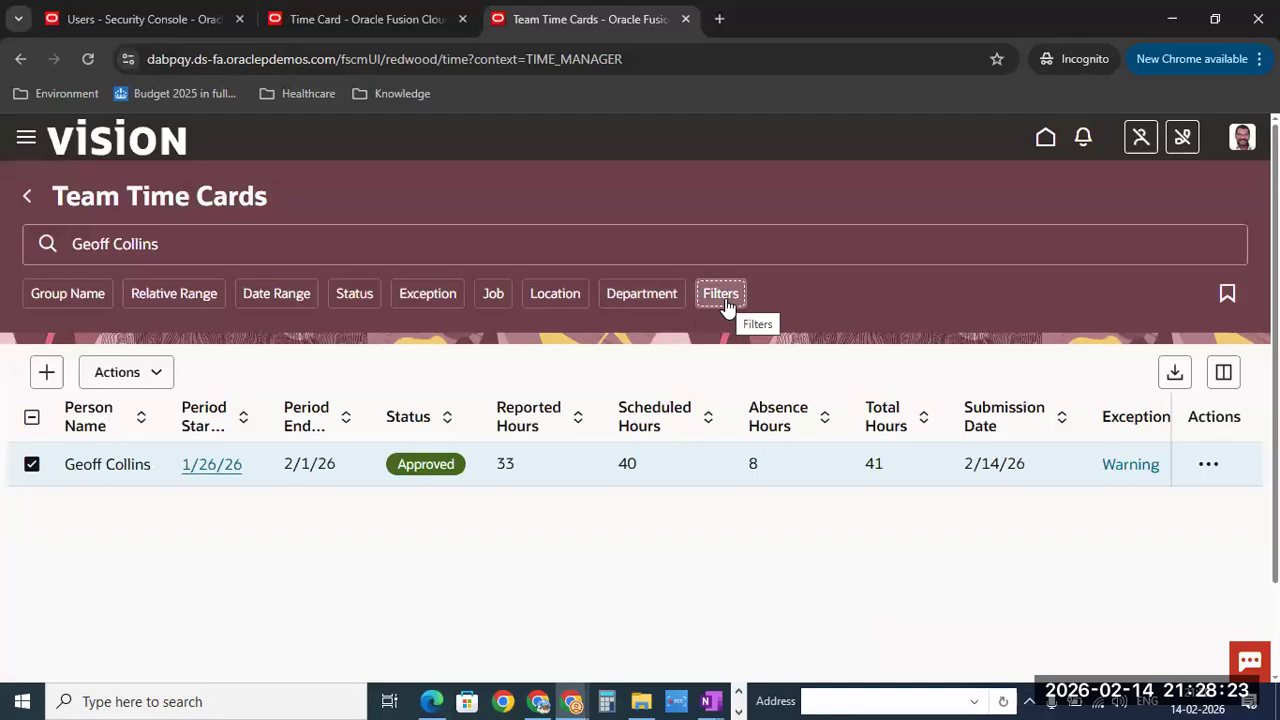
Step: Try to export the team time cards as a Microsoft Excel worksheet, cancelling the file save
left_click(1175, 380)
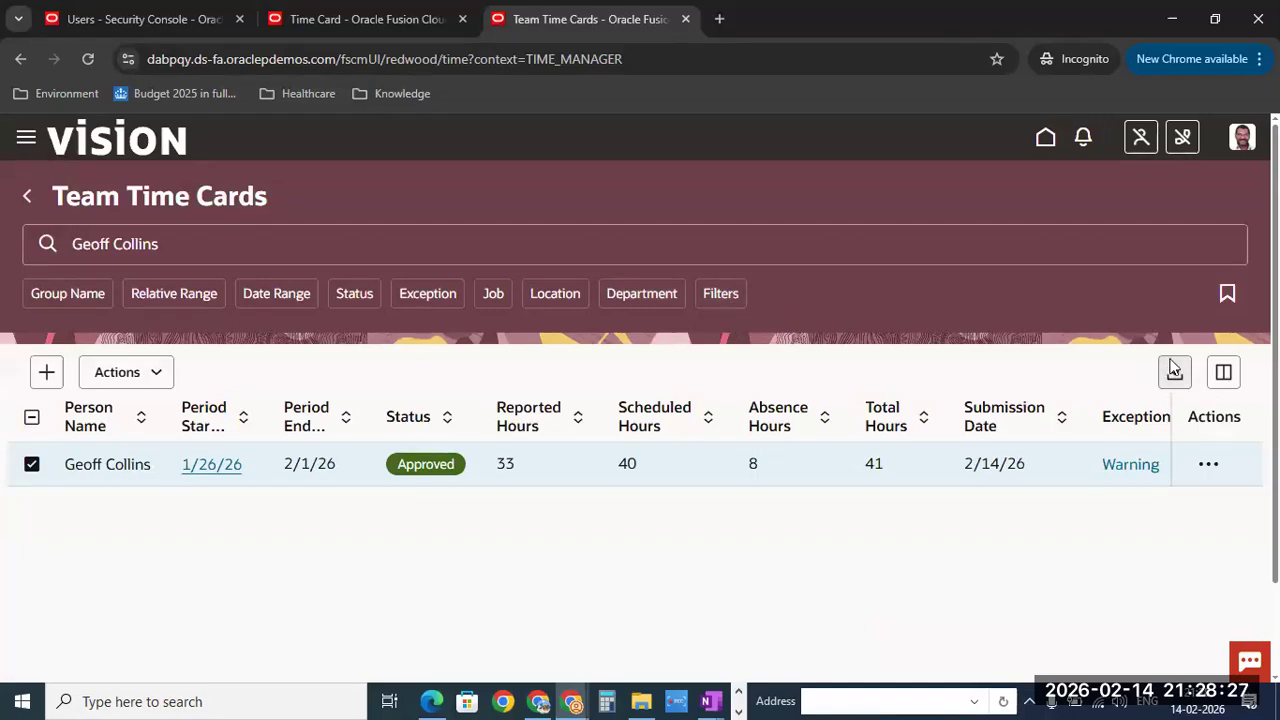
left_click(1175, 376)
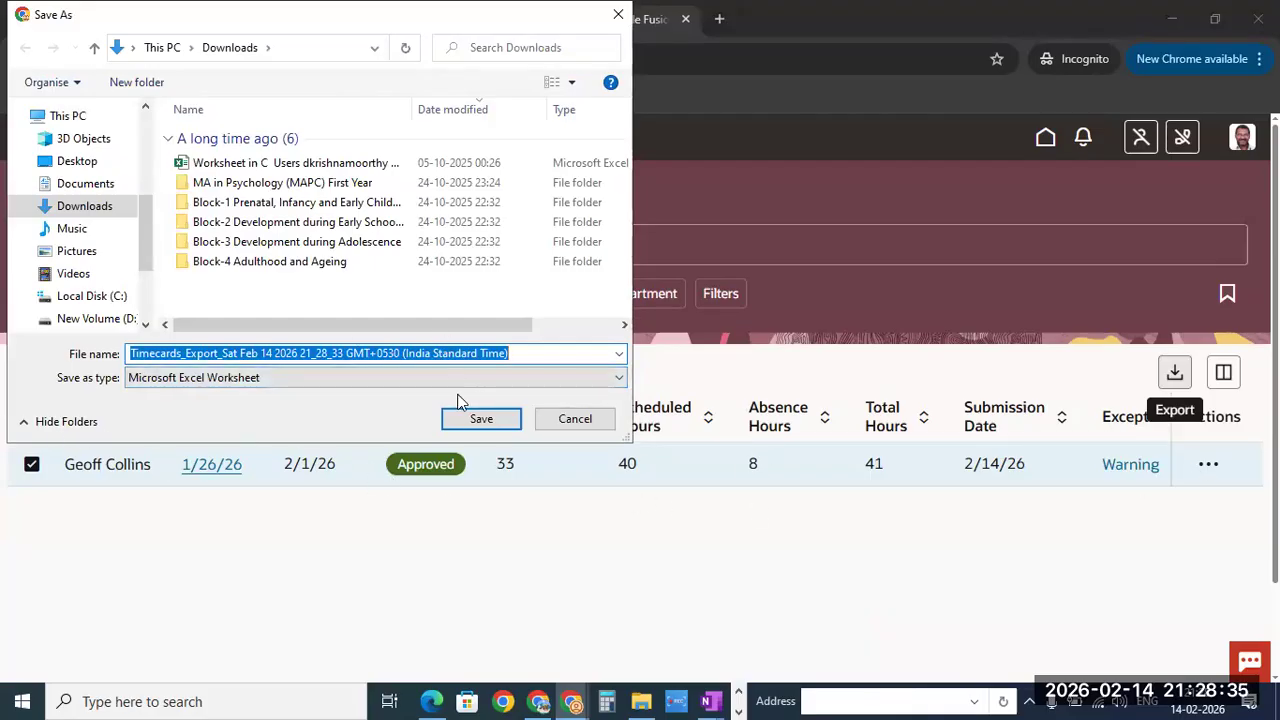
left_click(578, 425)
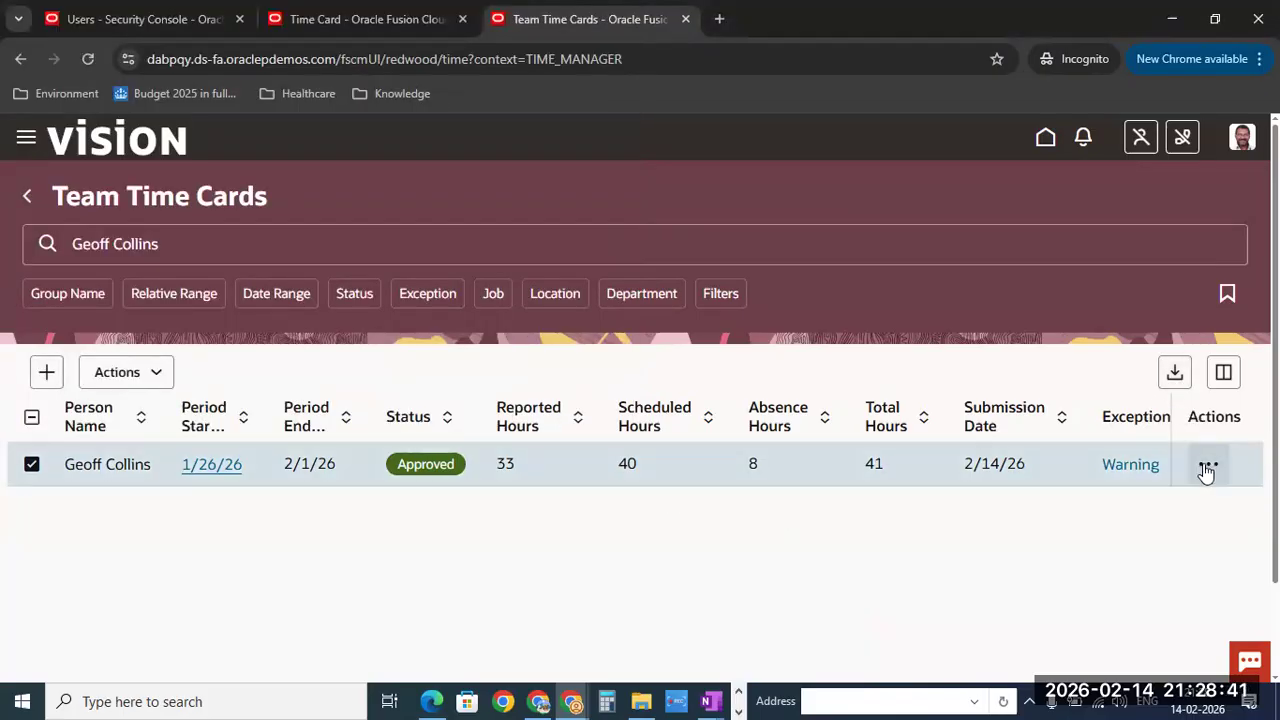
Step: Review the shown and hidden columns available for the time cards table, then check the approved card's row actions
left_click(1225, 377)
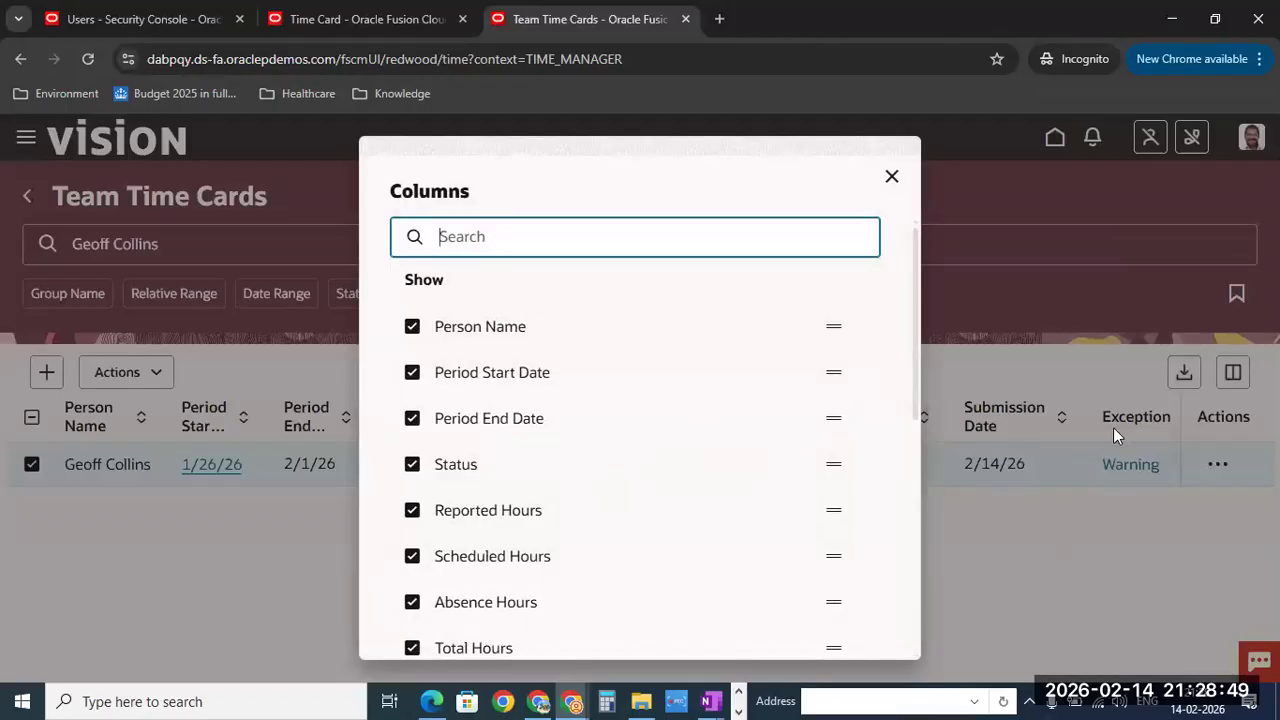
scroll(587, 431, "down", 1)
scroll(587, 431, "down", 5)
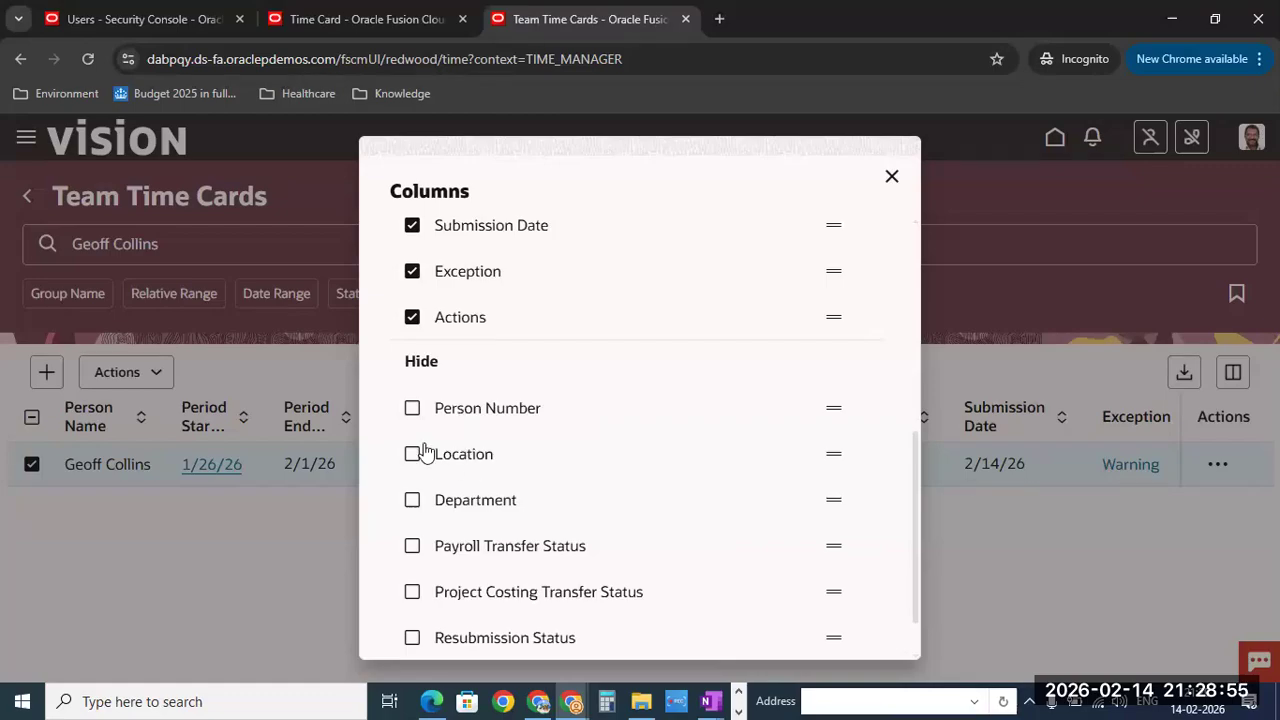
scroll(414, 418, "up", 6)
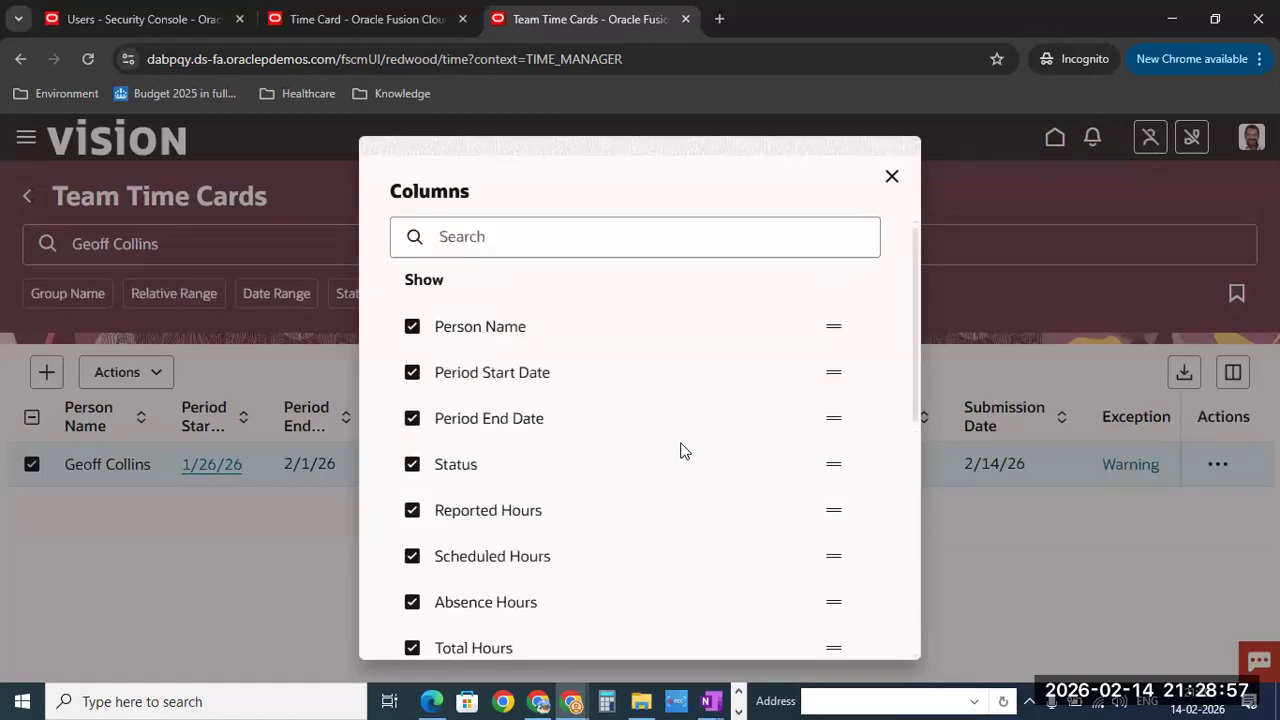
left_click(891, 176)
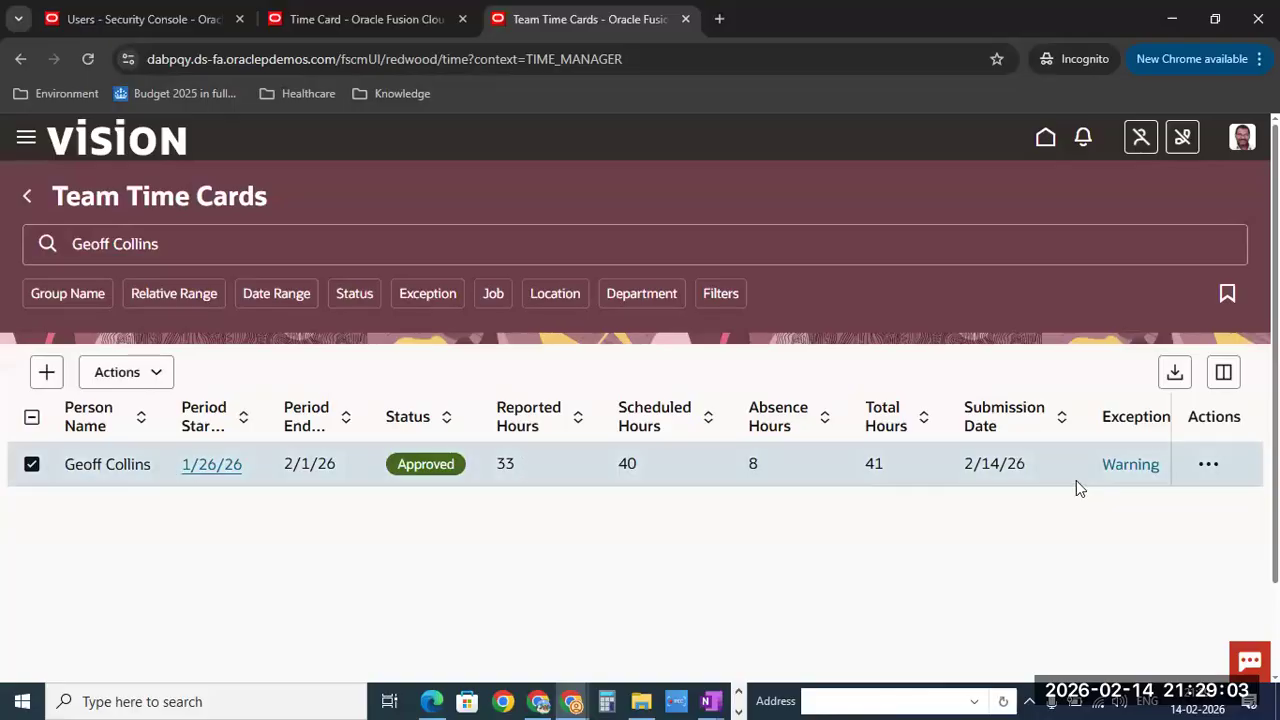
left_click(1207, 468)
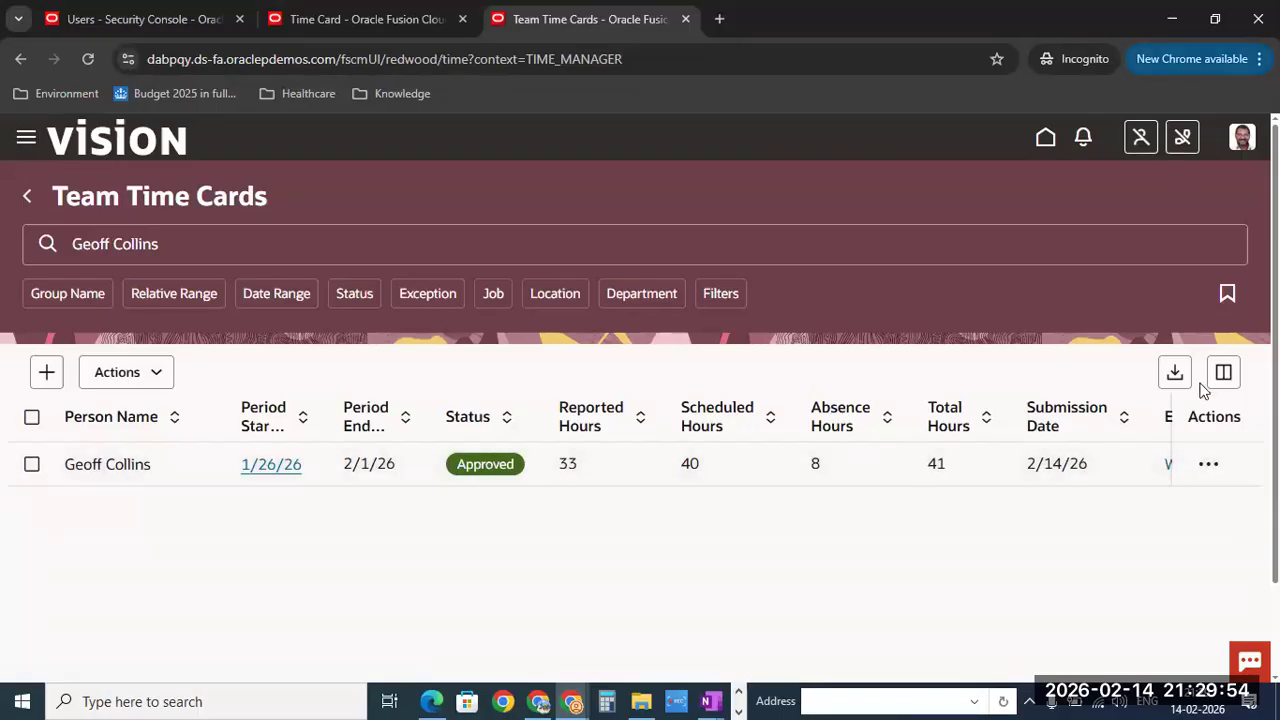
Step: Zoom the page out until the whole time cards table fits, including the Person Number column
key("alt+f")
left_click(1132, 427)
left_click(1132, 427)
left_click(1132, 427)
key("Escape")
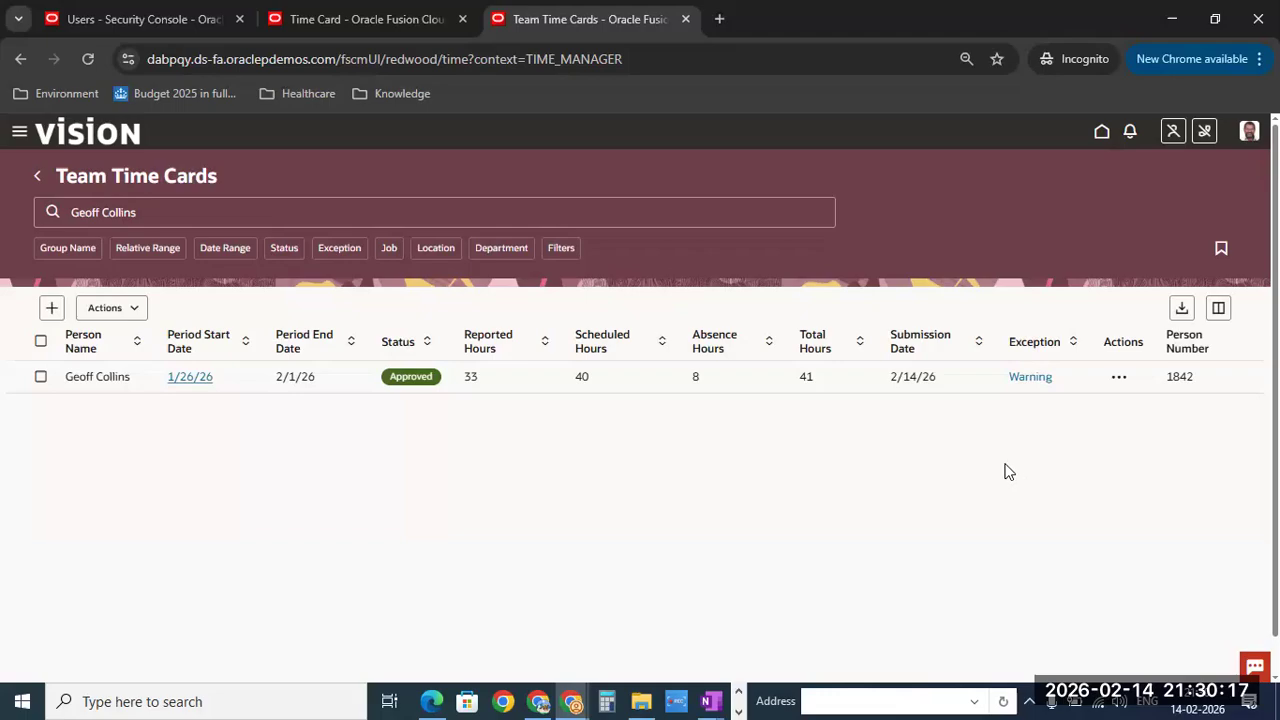
Step: Inspect the Regular and Sick rows of the approved 1/26/26 time card, then return to the Team Time Cards list
left_click(194, 386)
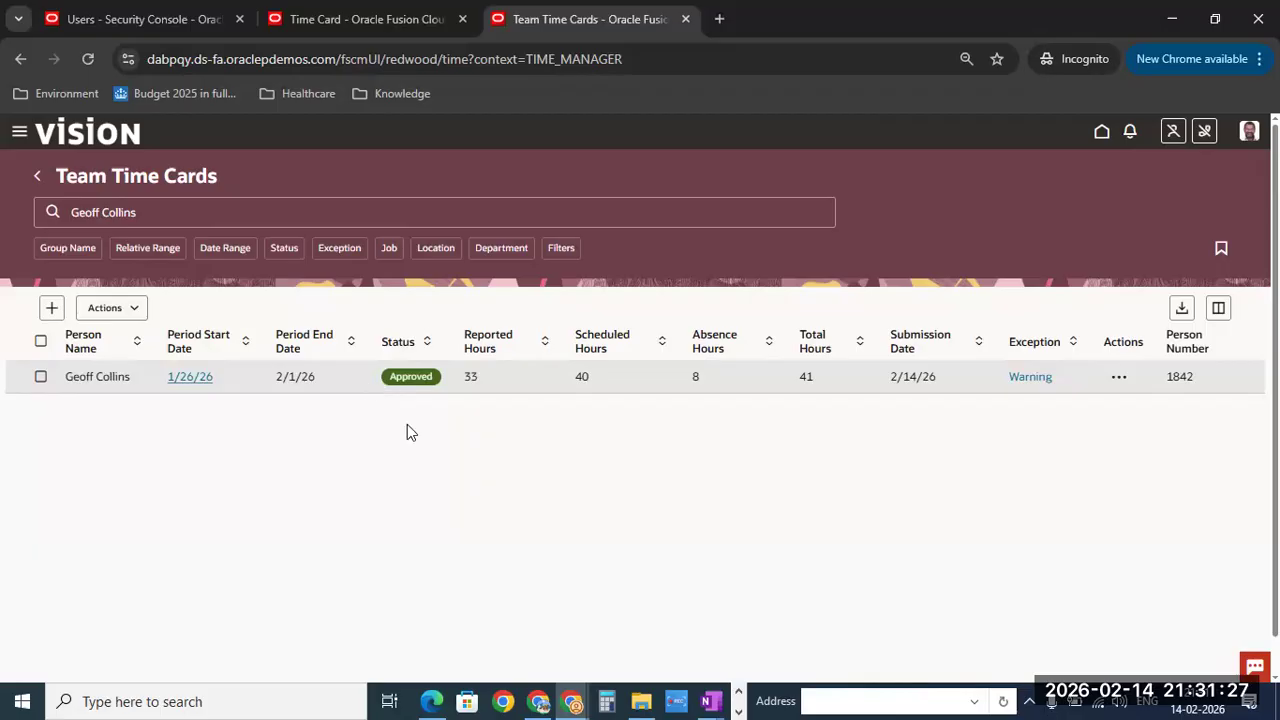
left_click(190, 377)
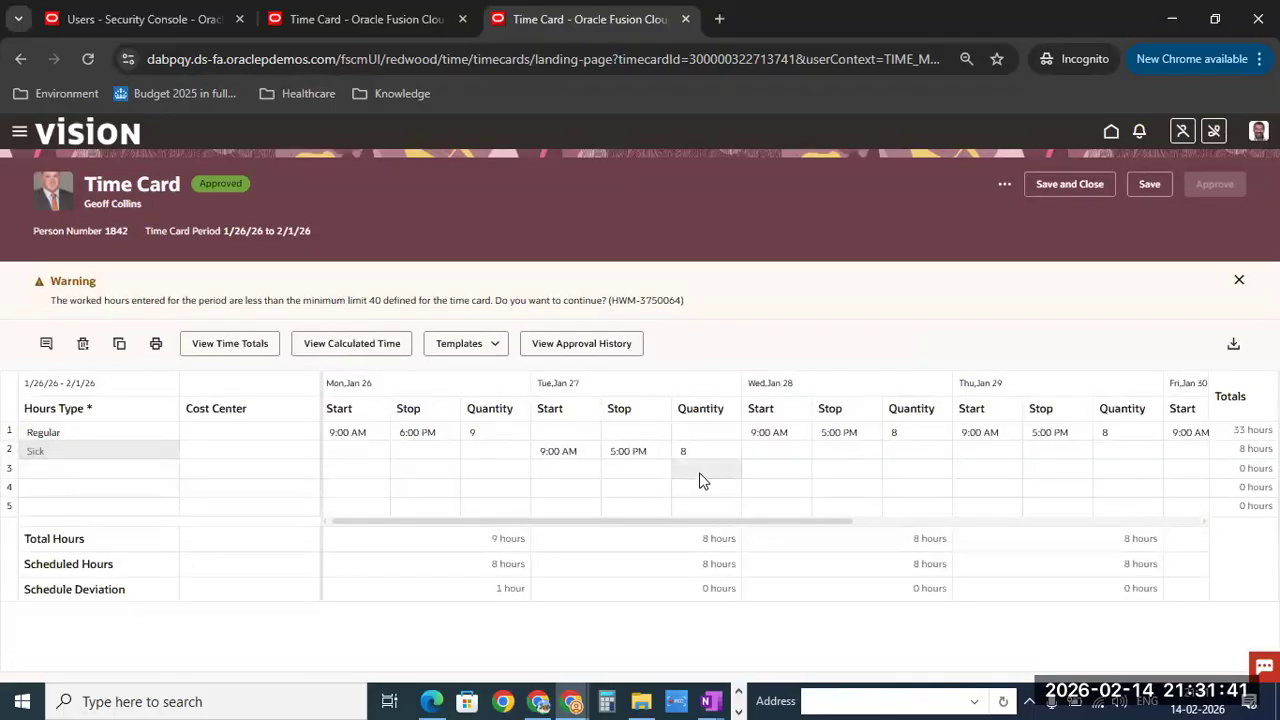
left_click(122, 446)
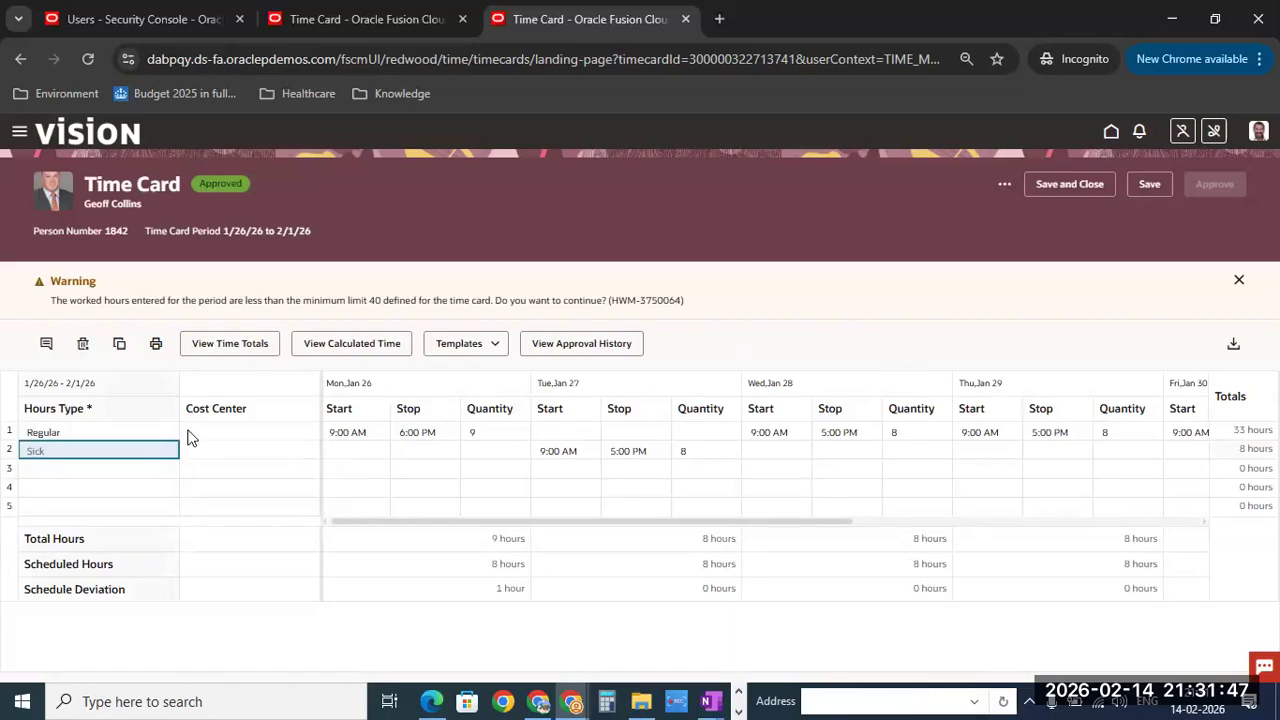
left_click(1004, 184)
left_click(955, 219)
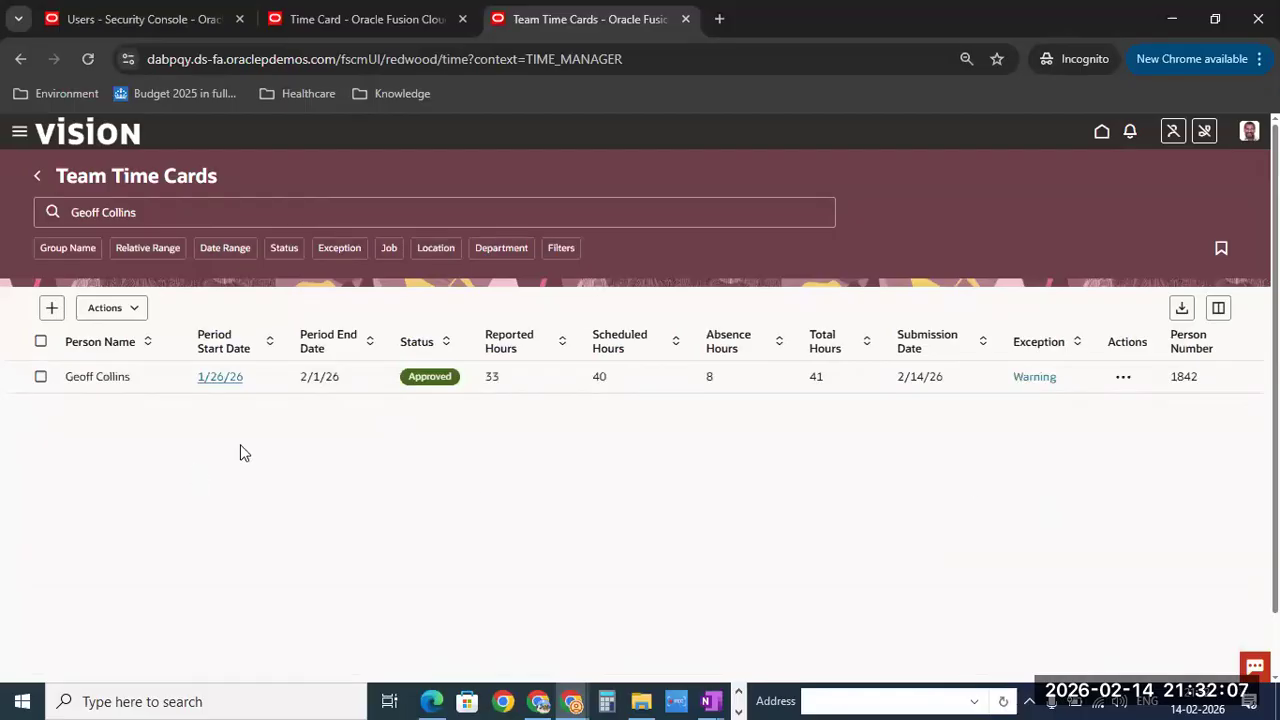
left_click(220, 380)
left_click_drag(54, 176, 184, 180)
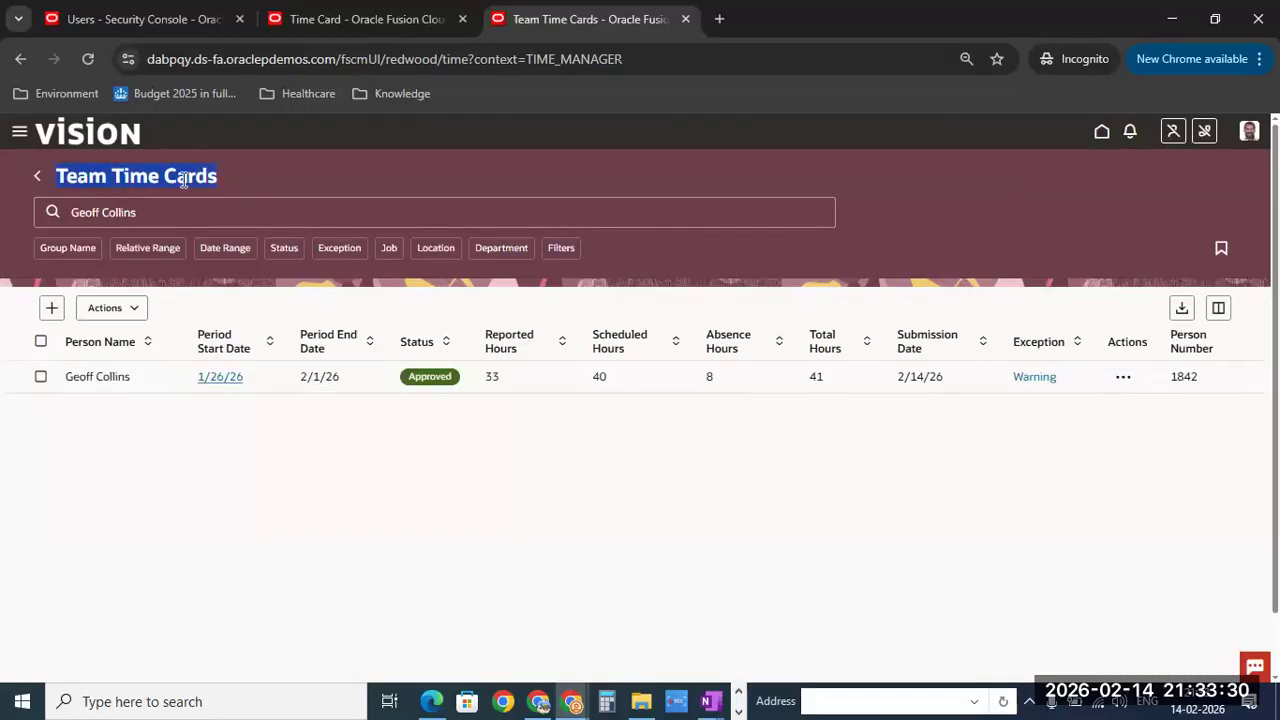